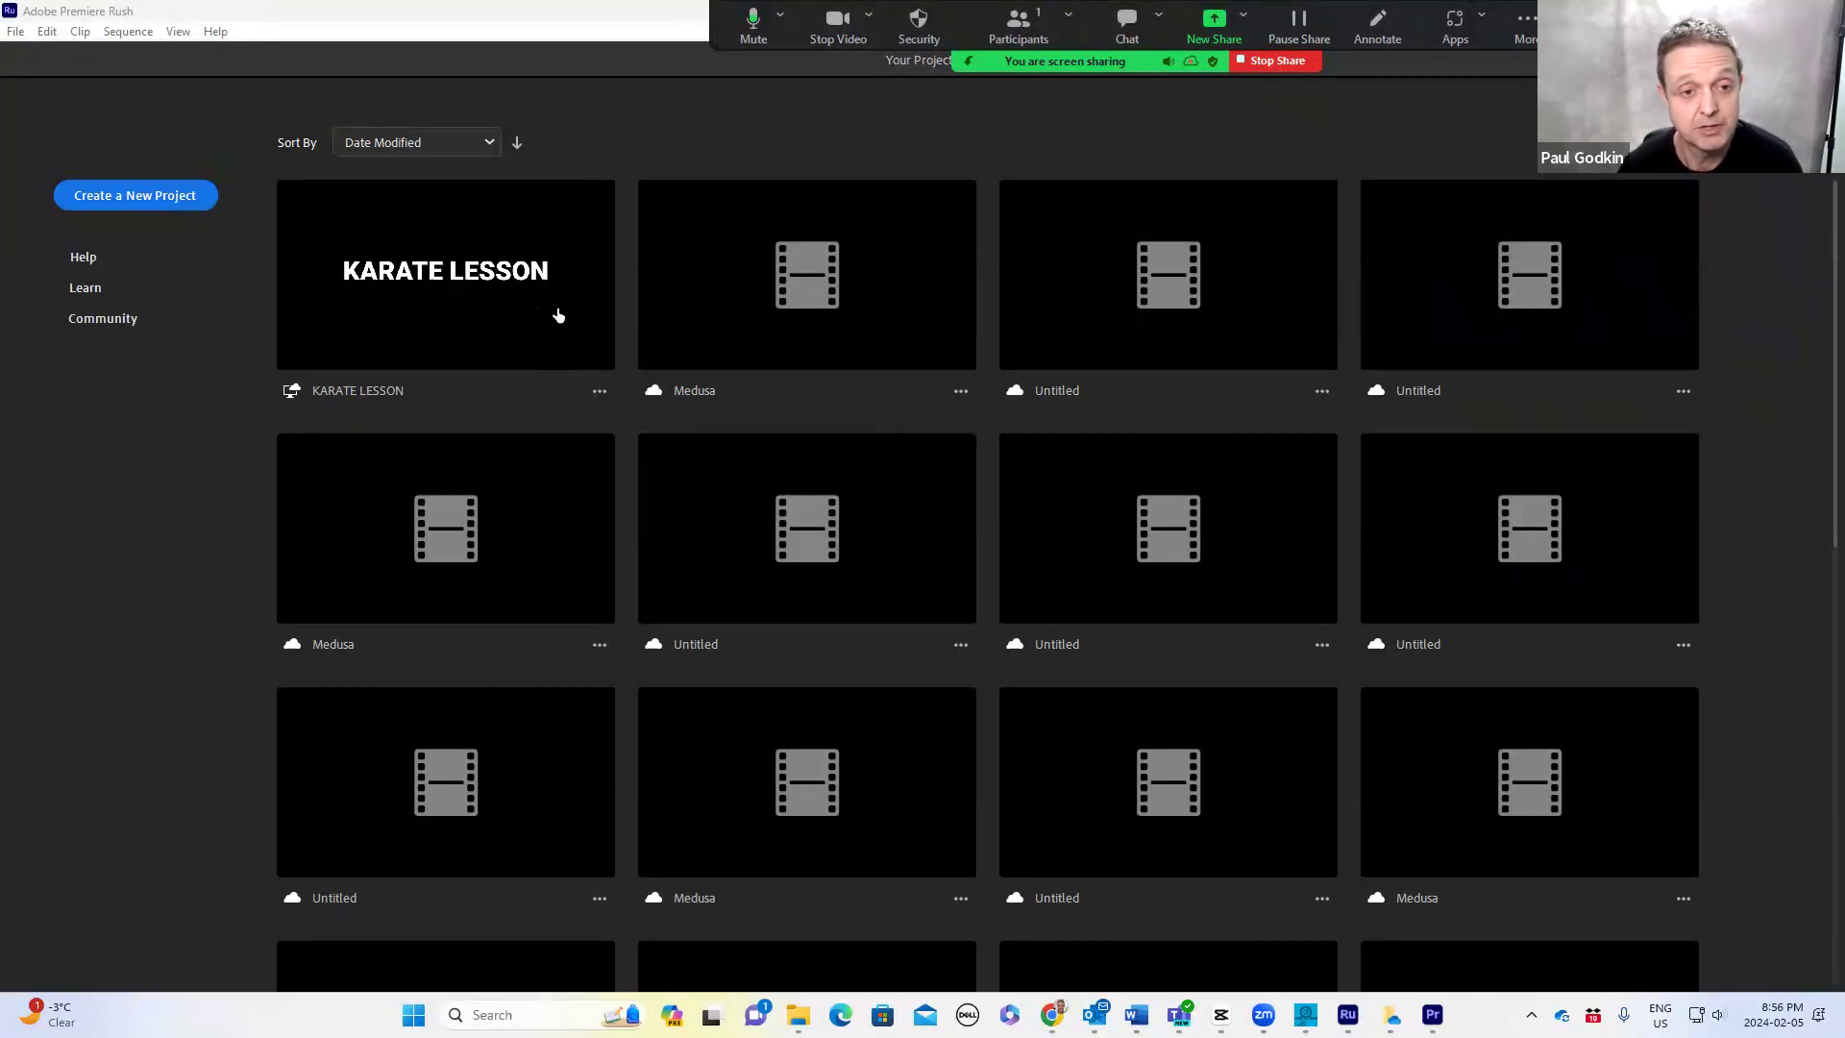
- Open the KARATE LESSON project and play its opening from the title through the lower-third introduction
left_click(599, 391)
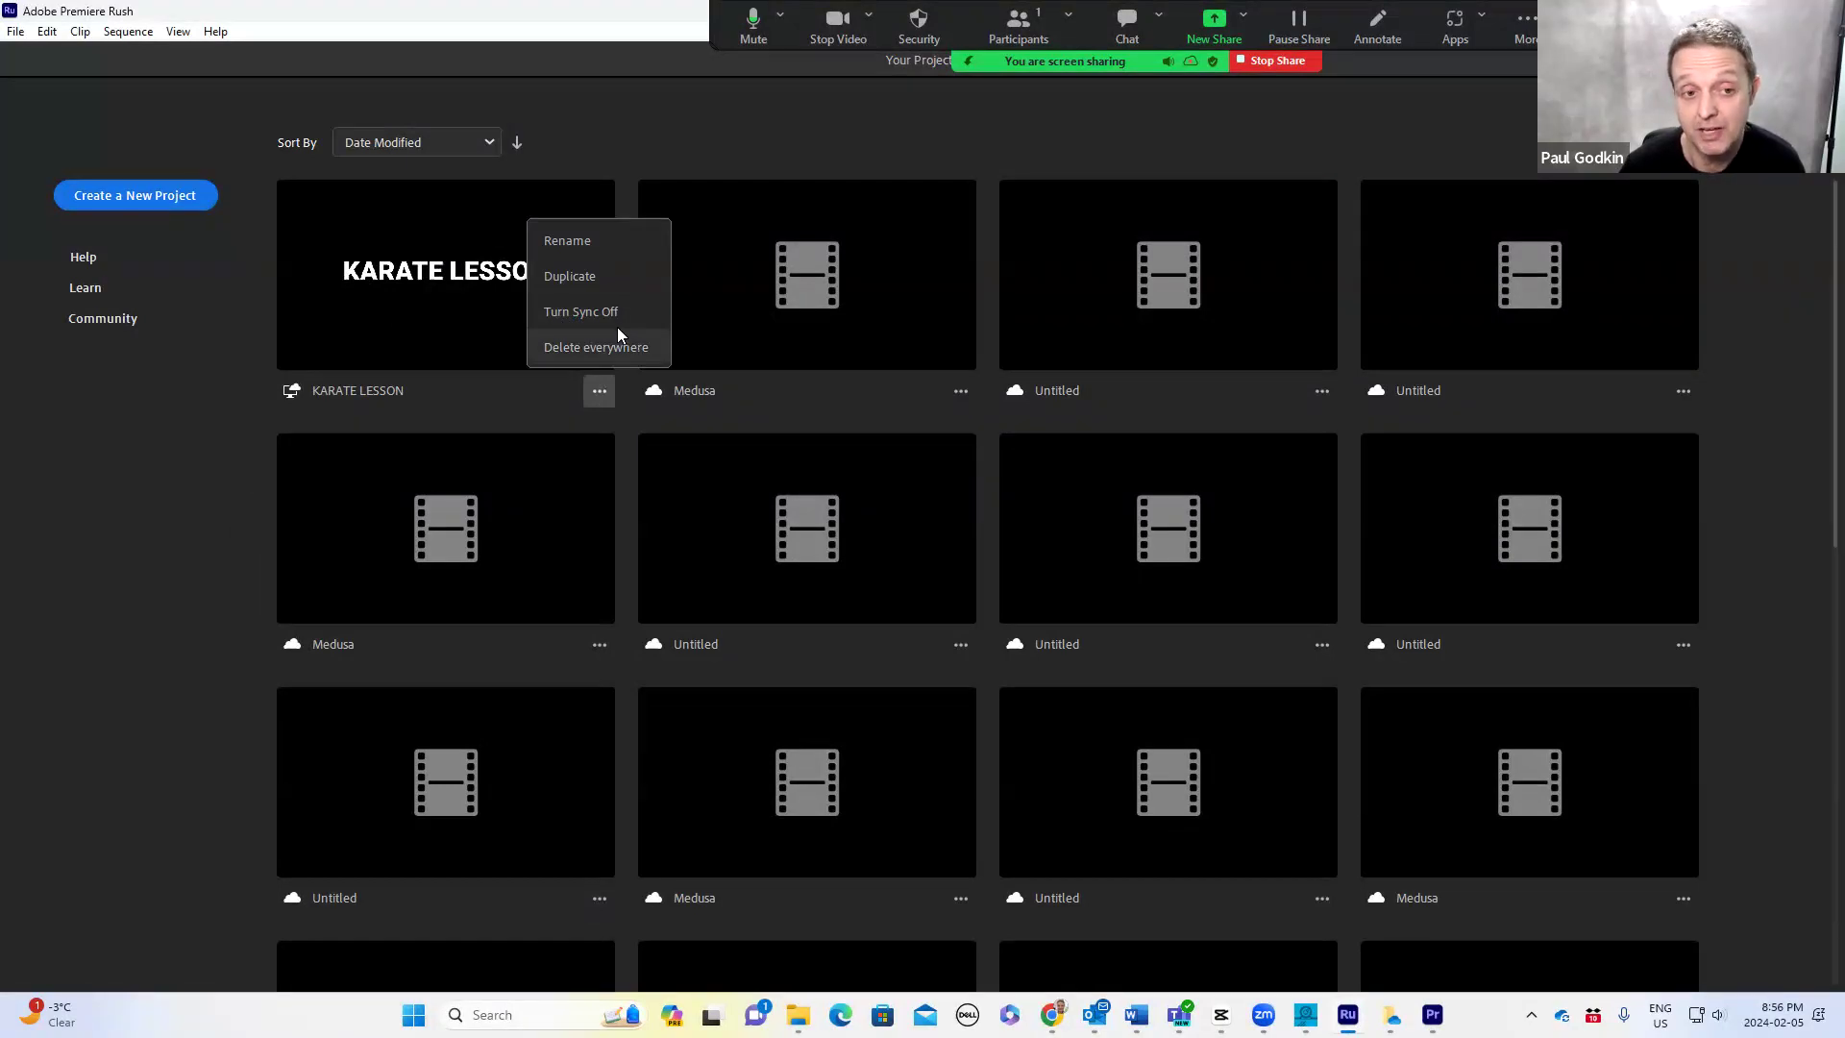
left_click(438, 329)
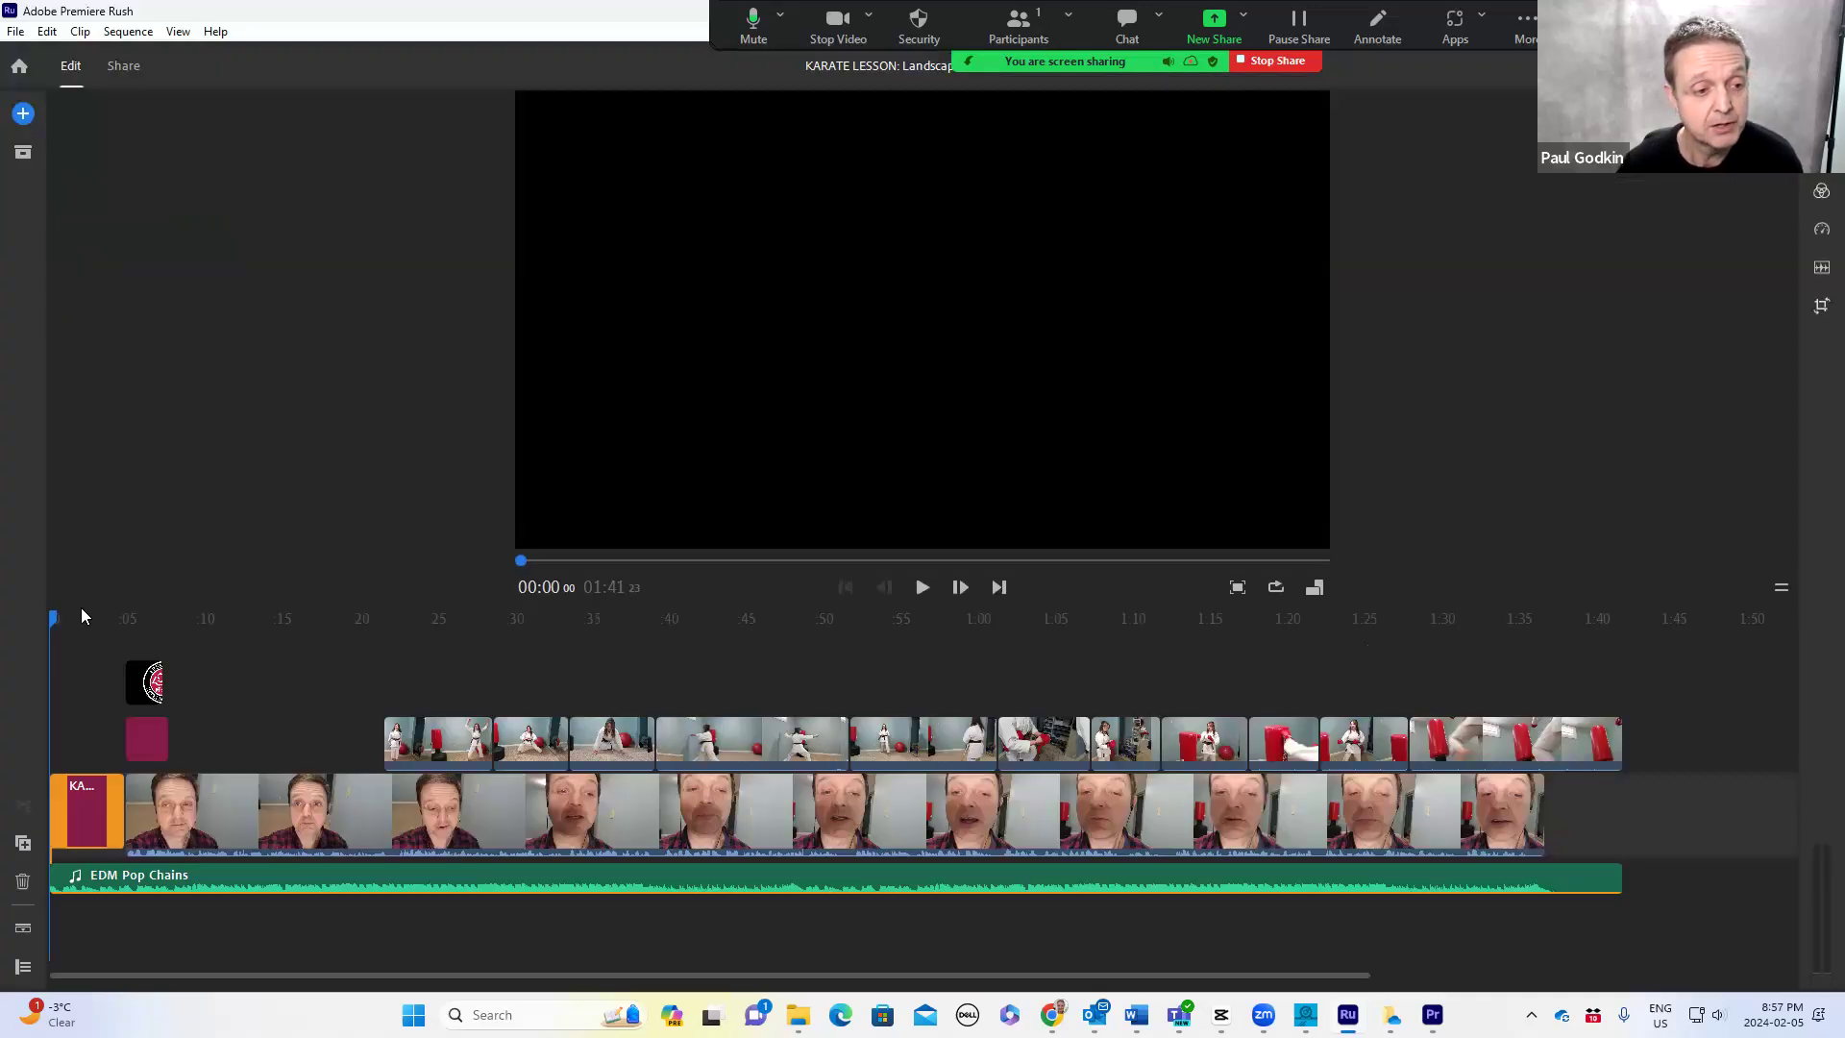
left_click_drag(52, 617, 134, 625)
left_click_drag(244, 649, 60, 804)
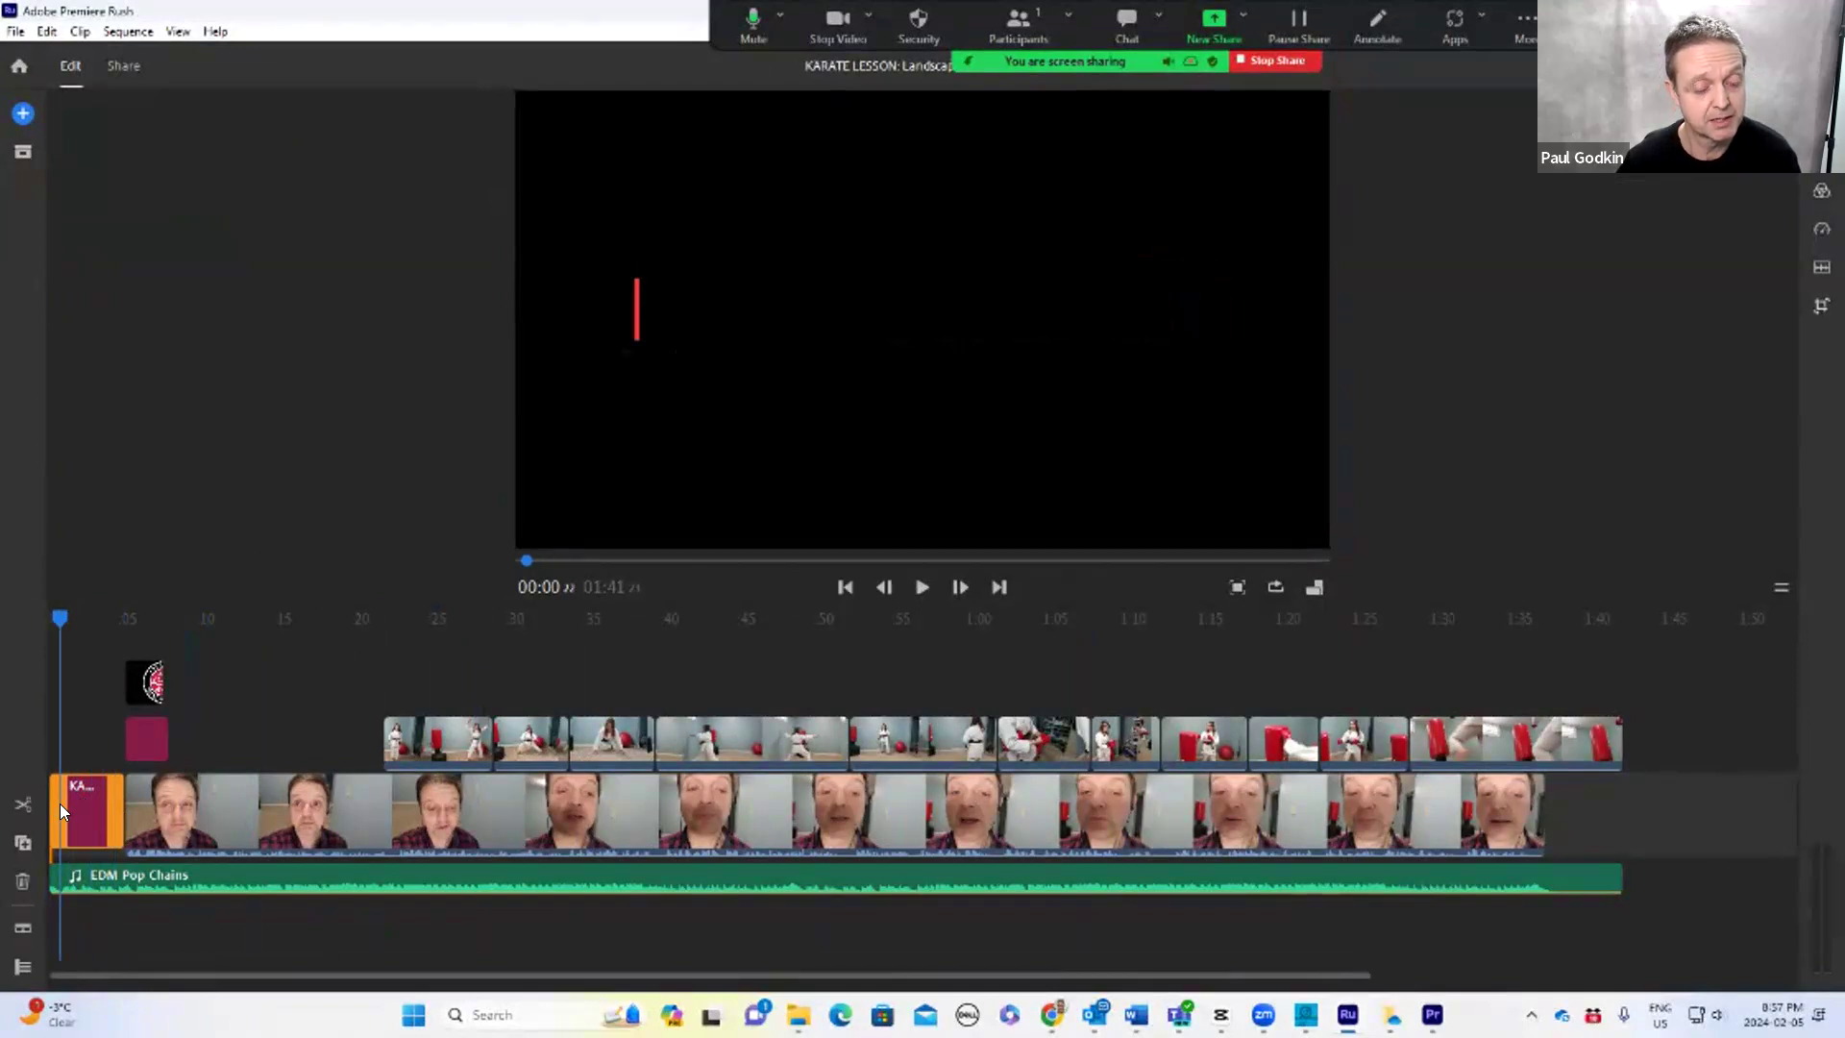
key("space")
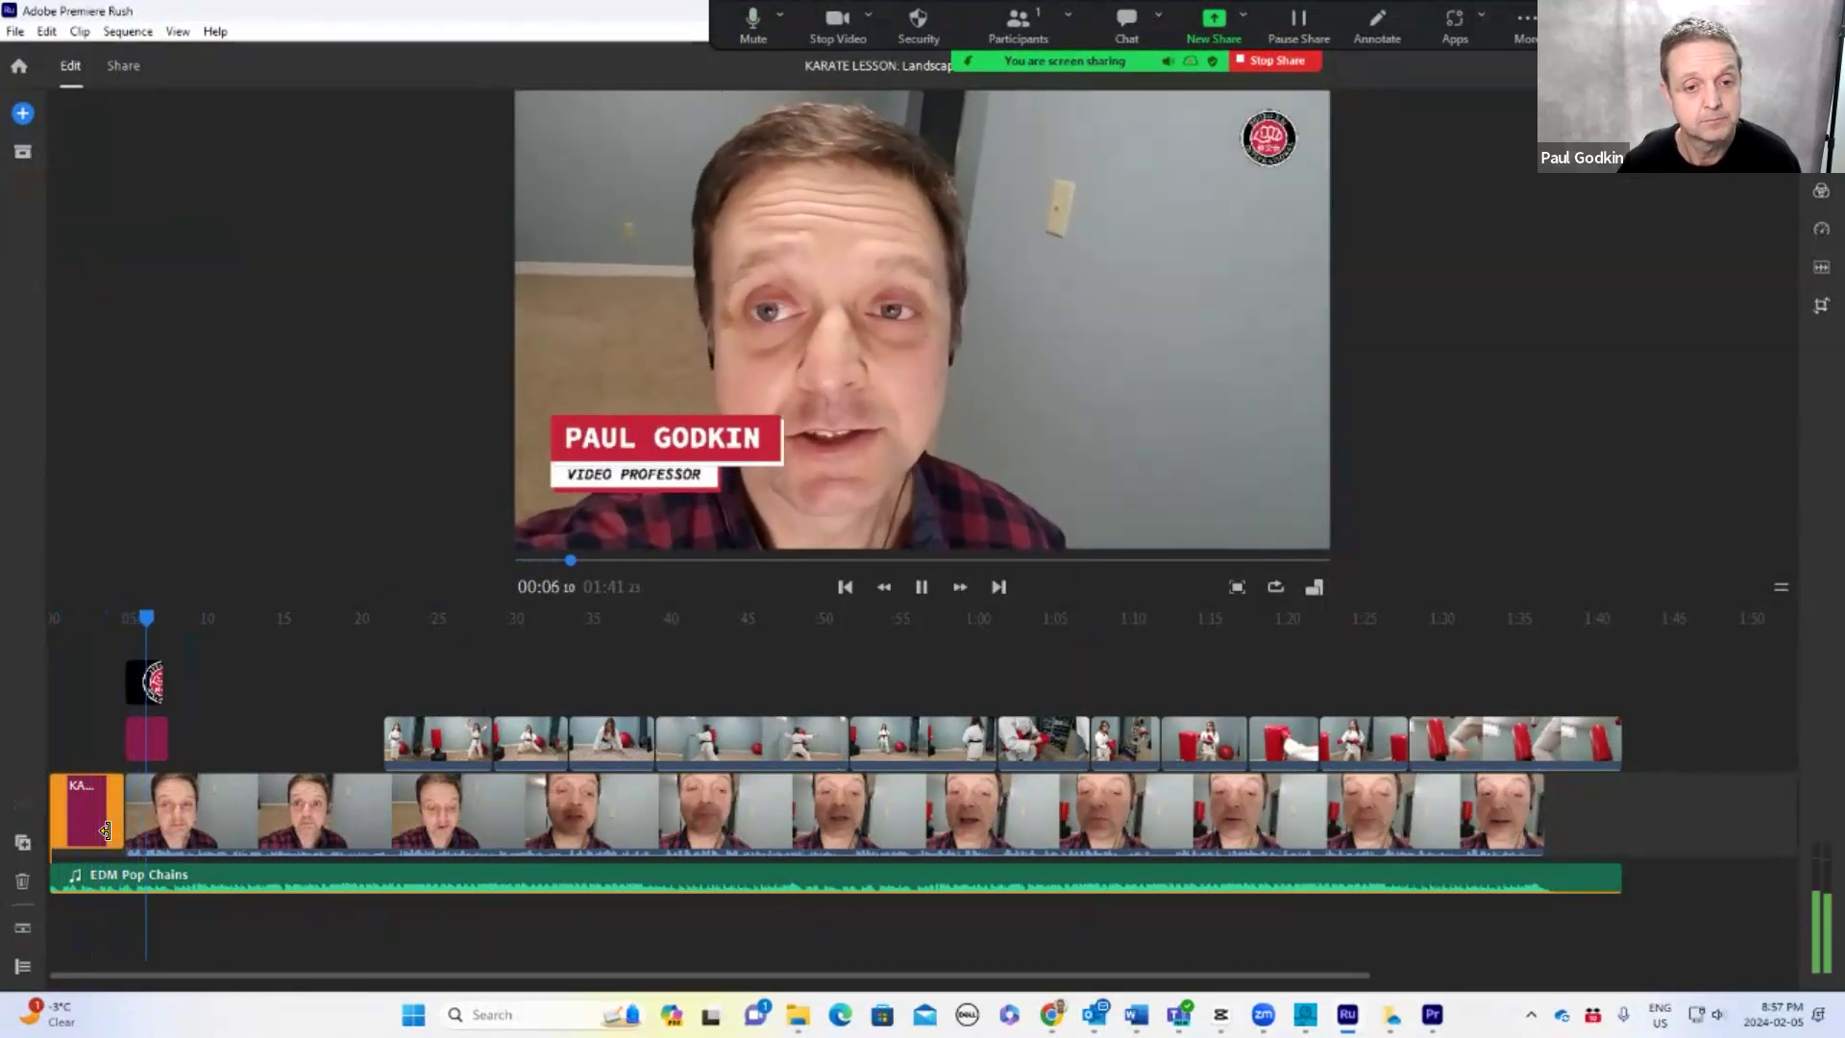
left_click(157, 838)
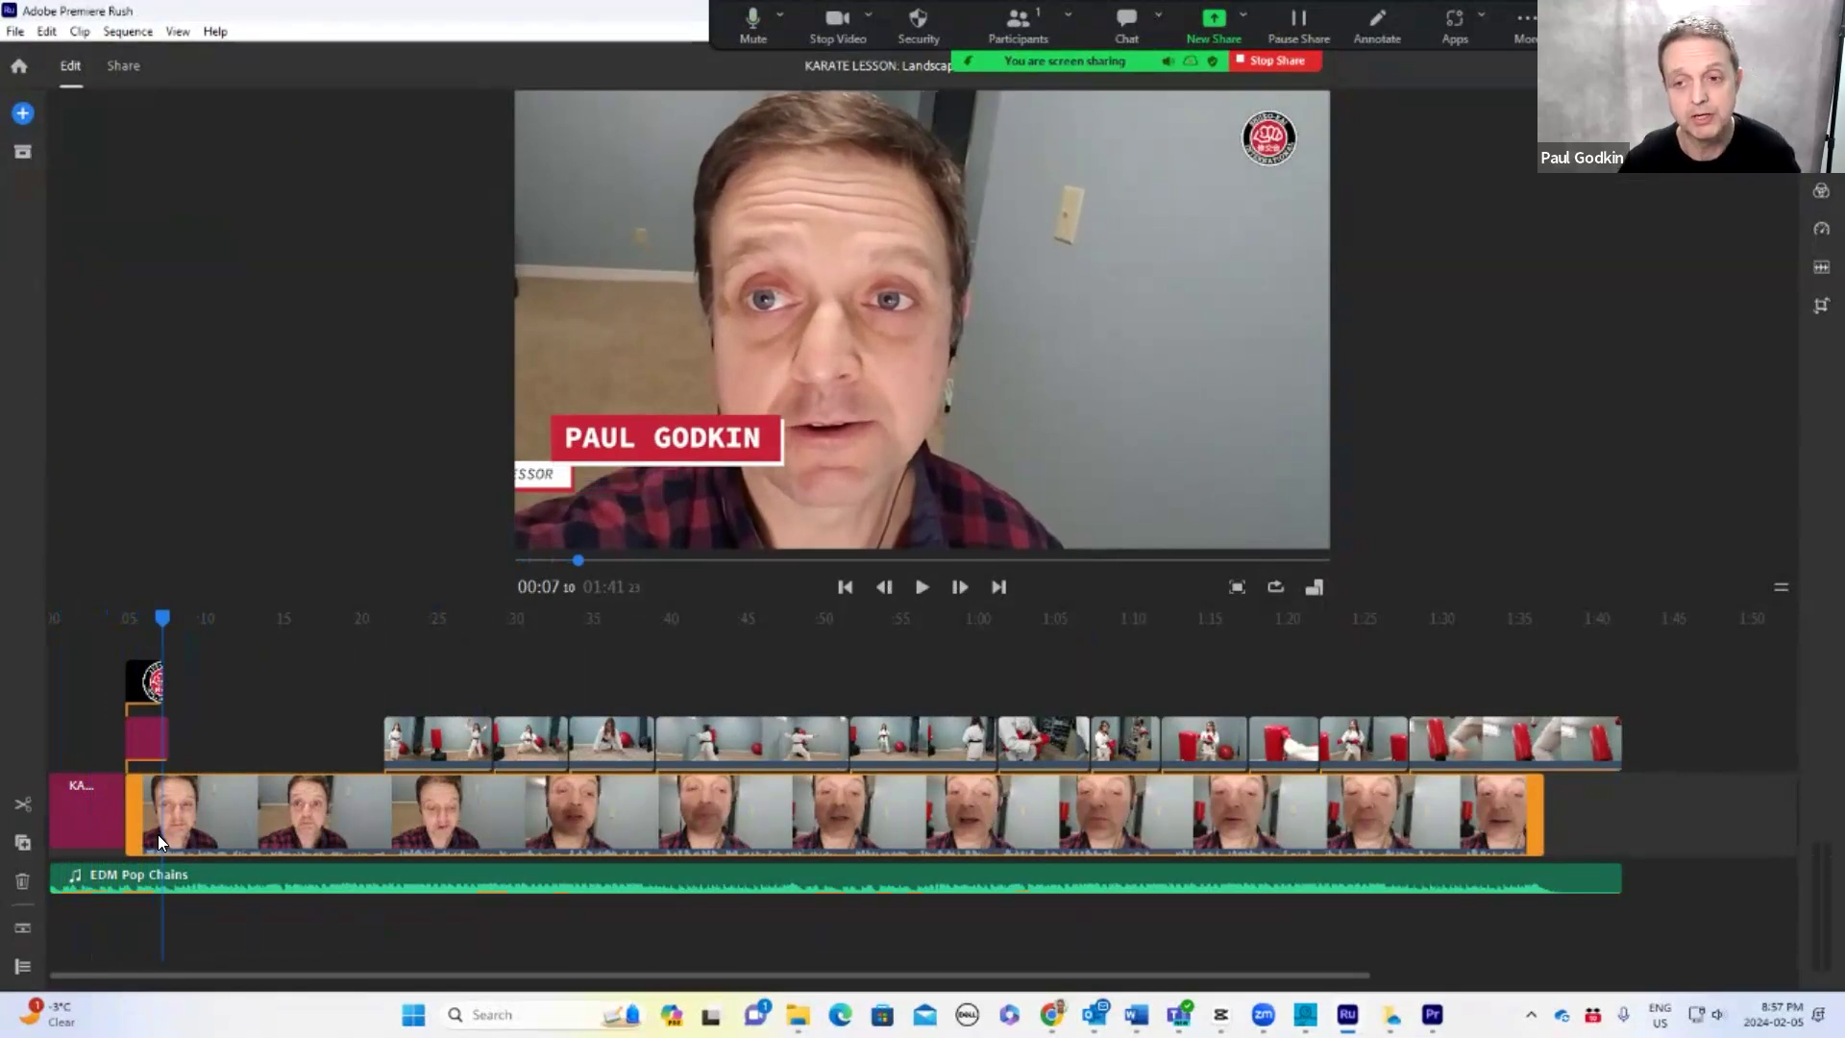
- Split the EDM Pop Chains music at the end of the title clip, at 00:04:25
left_click_drag(167, 613, 129, 682)
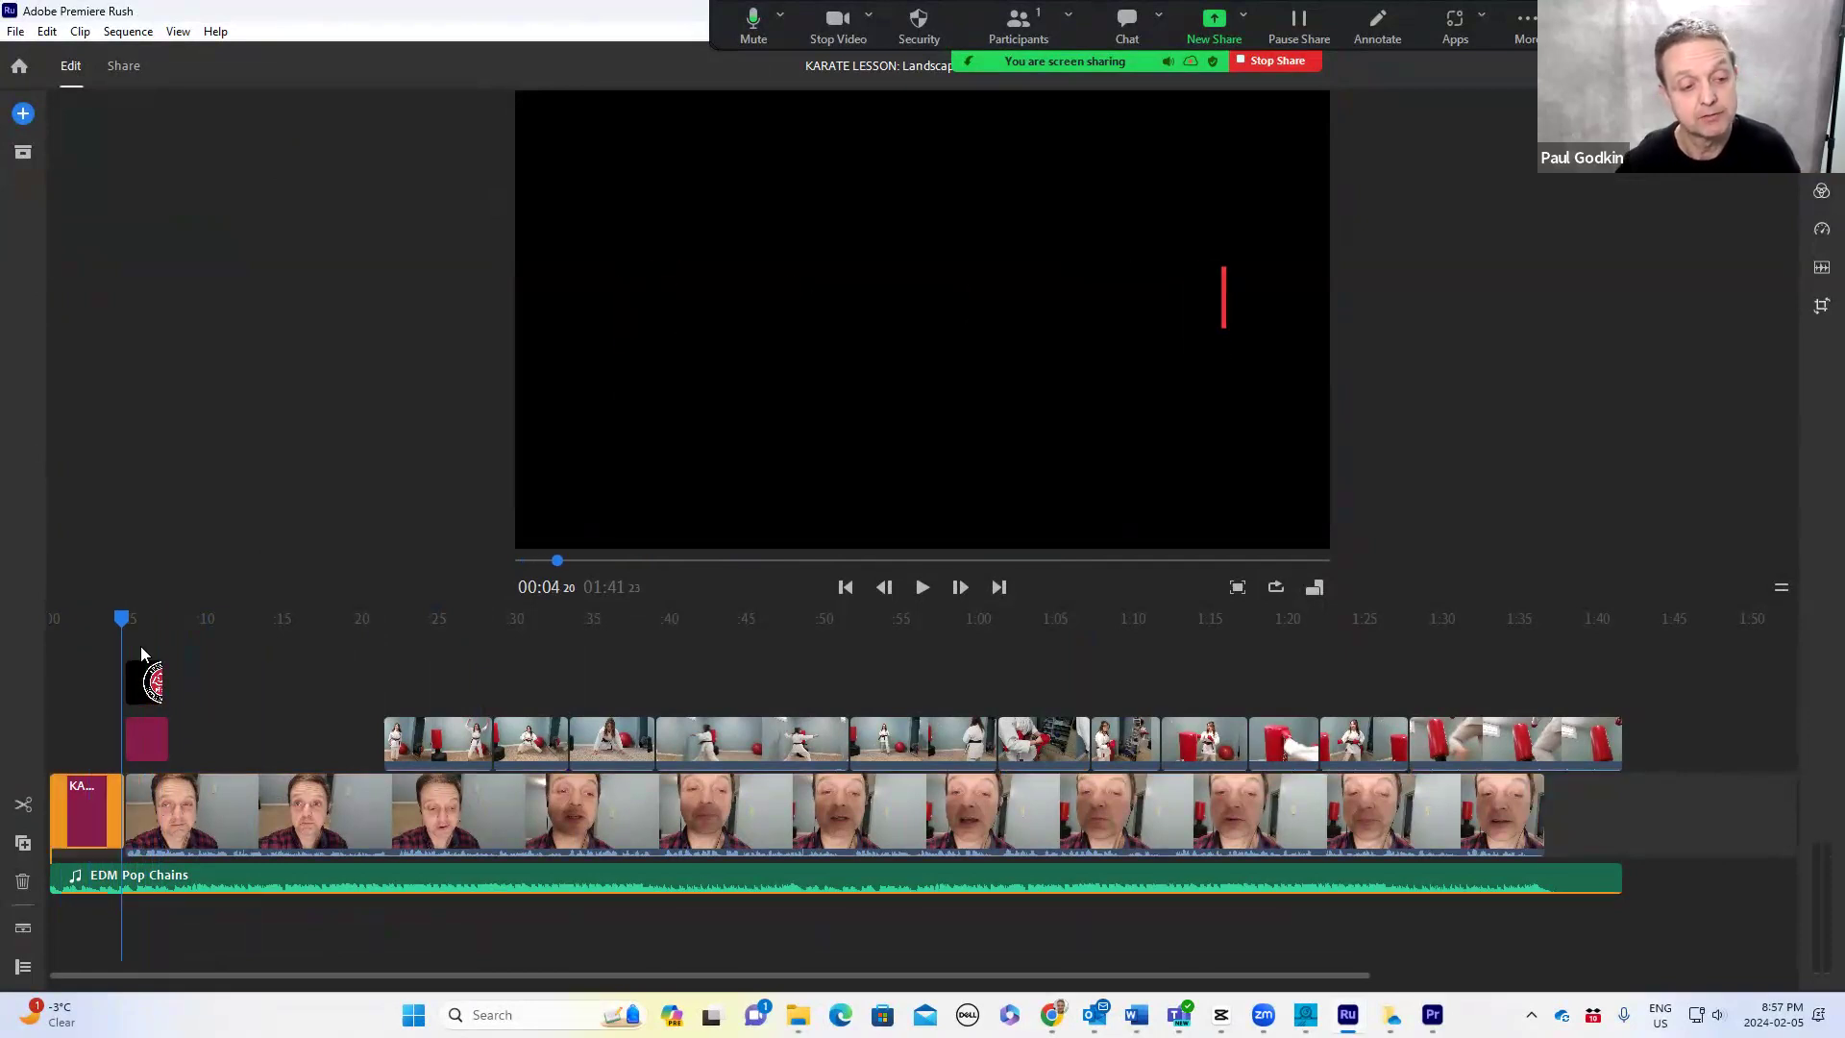
left_click_drag(123, 619, 123, 619)
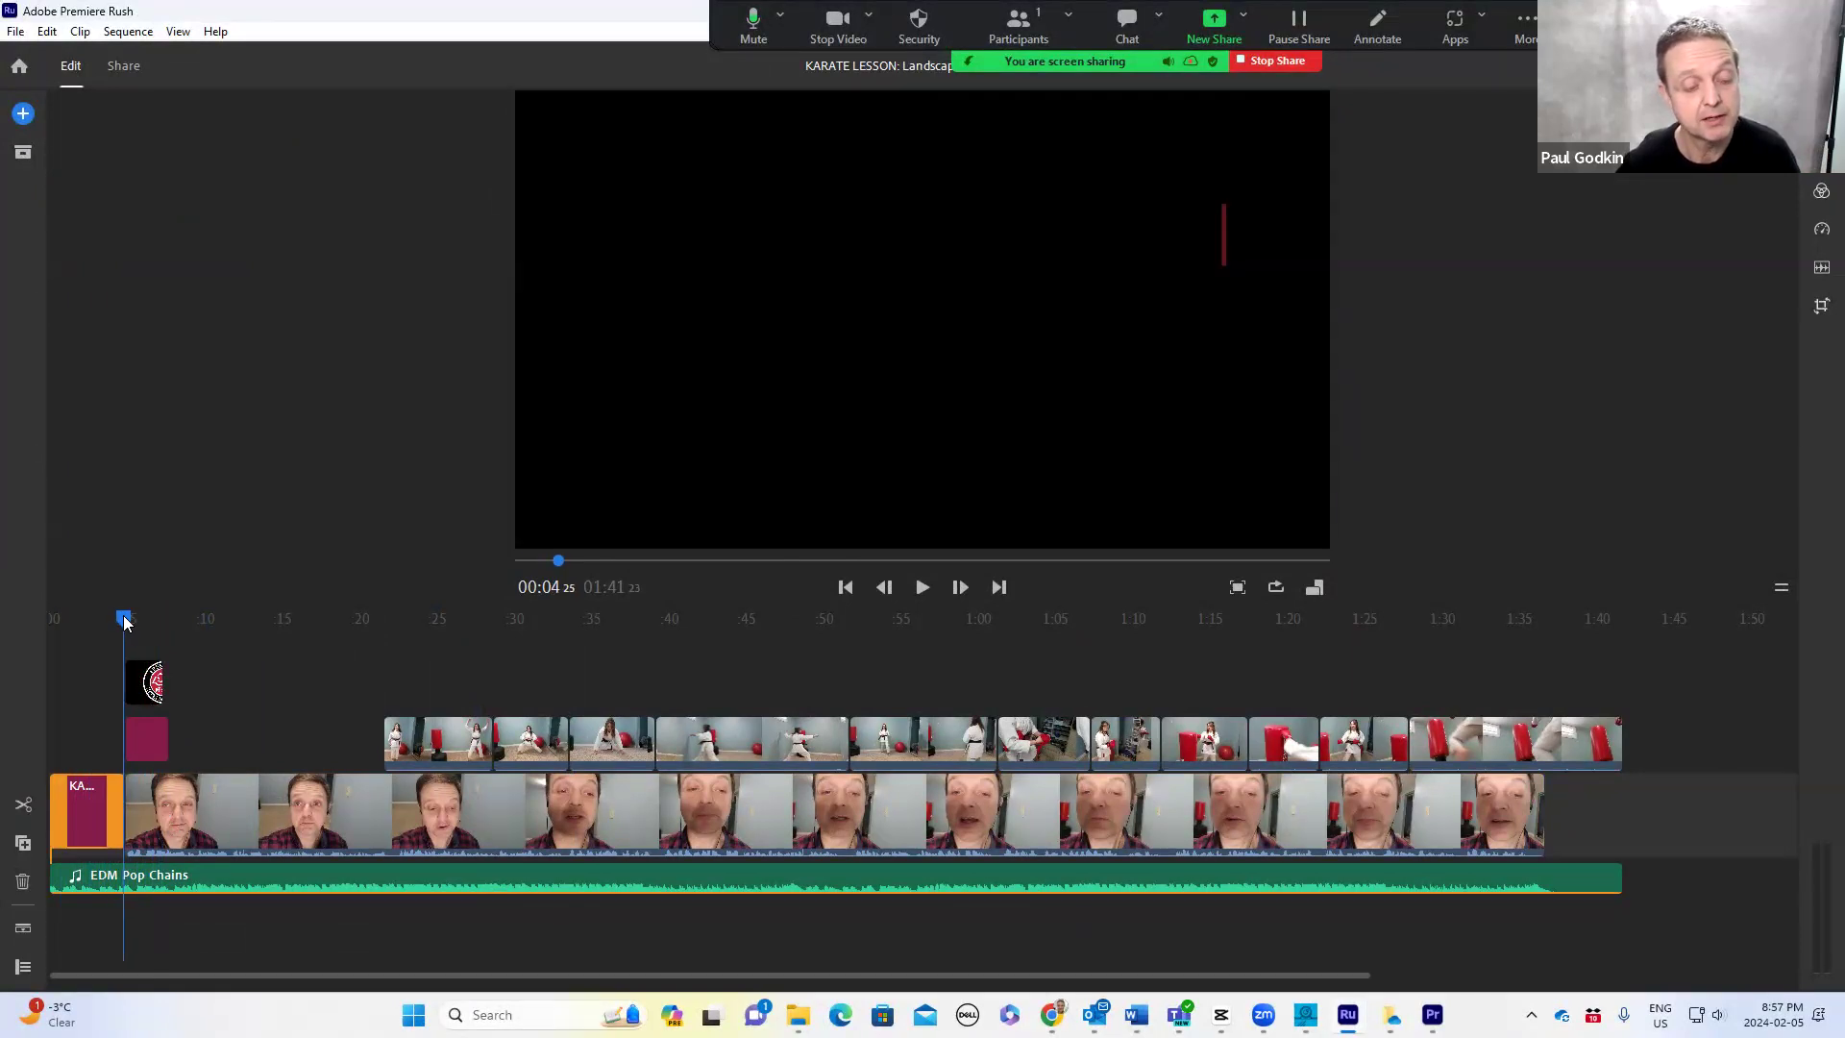
left_click(21, 807)
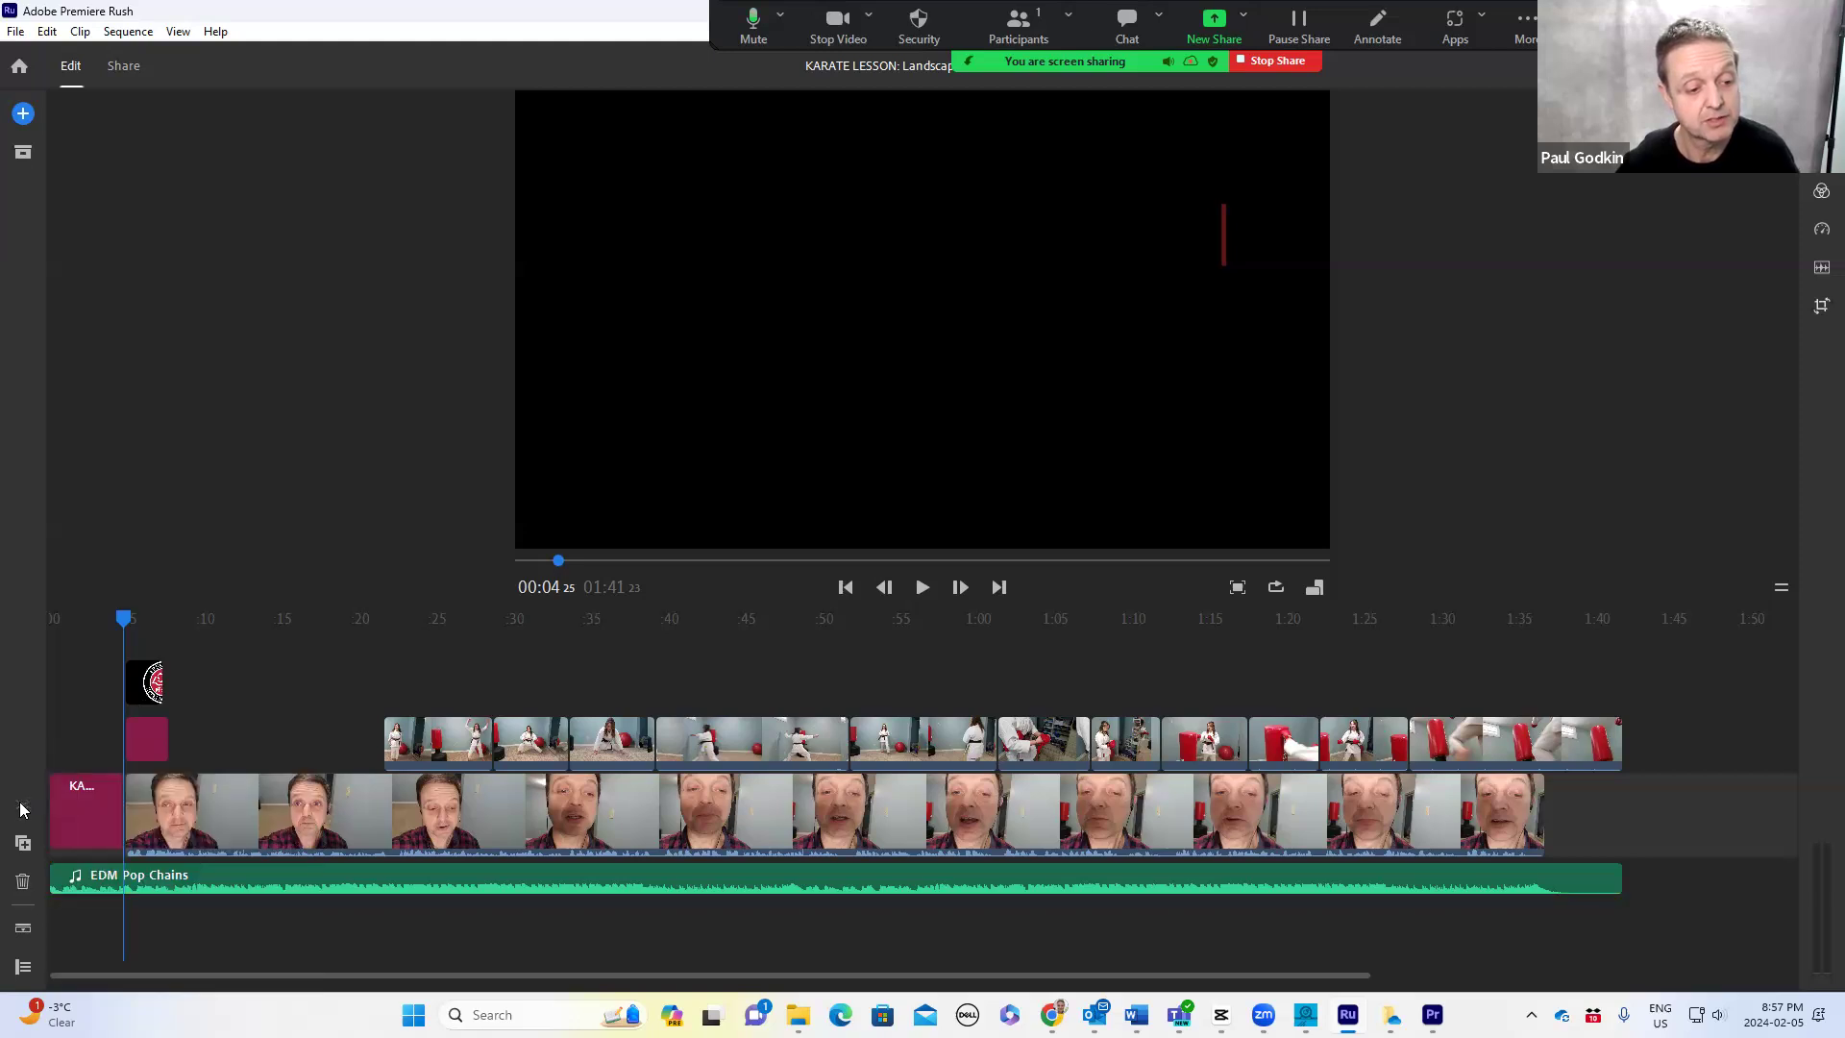
left_click(98, 882)
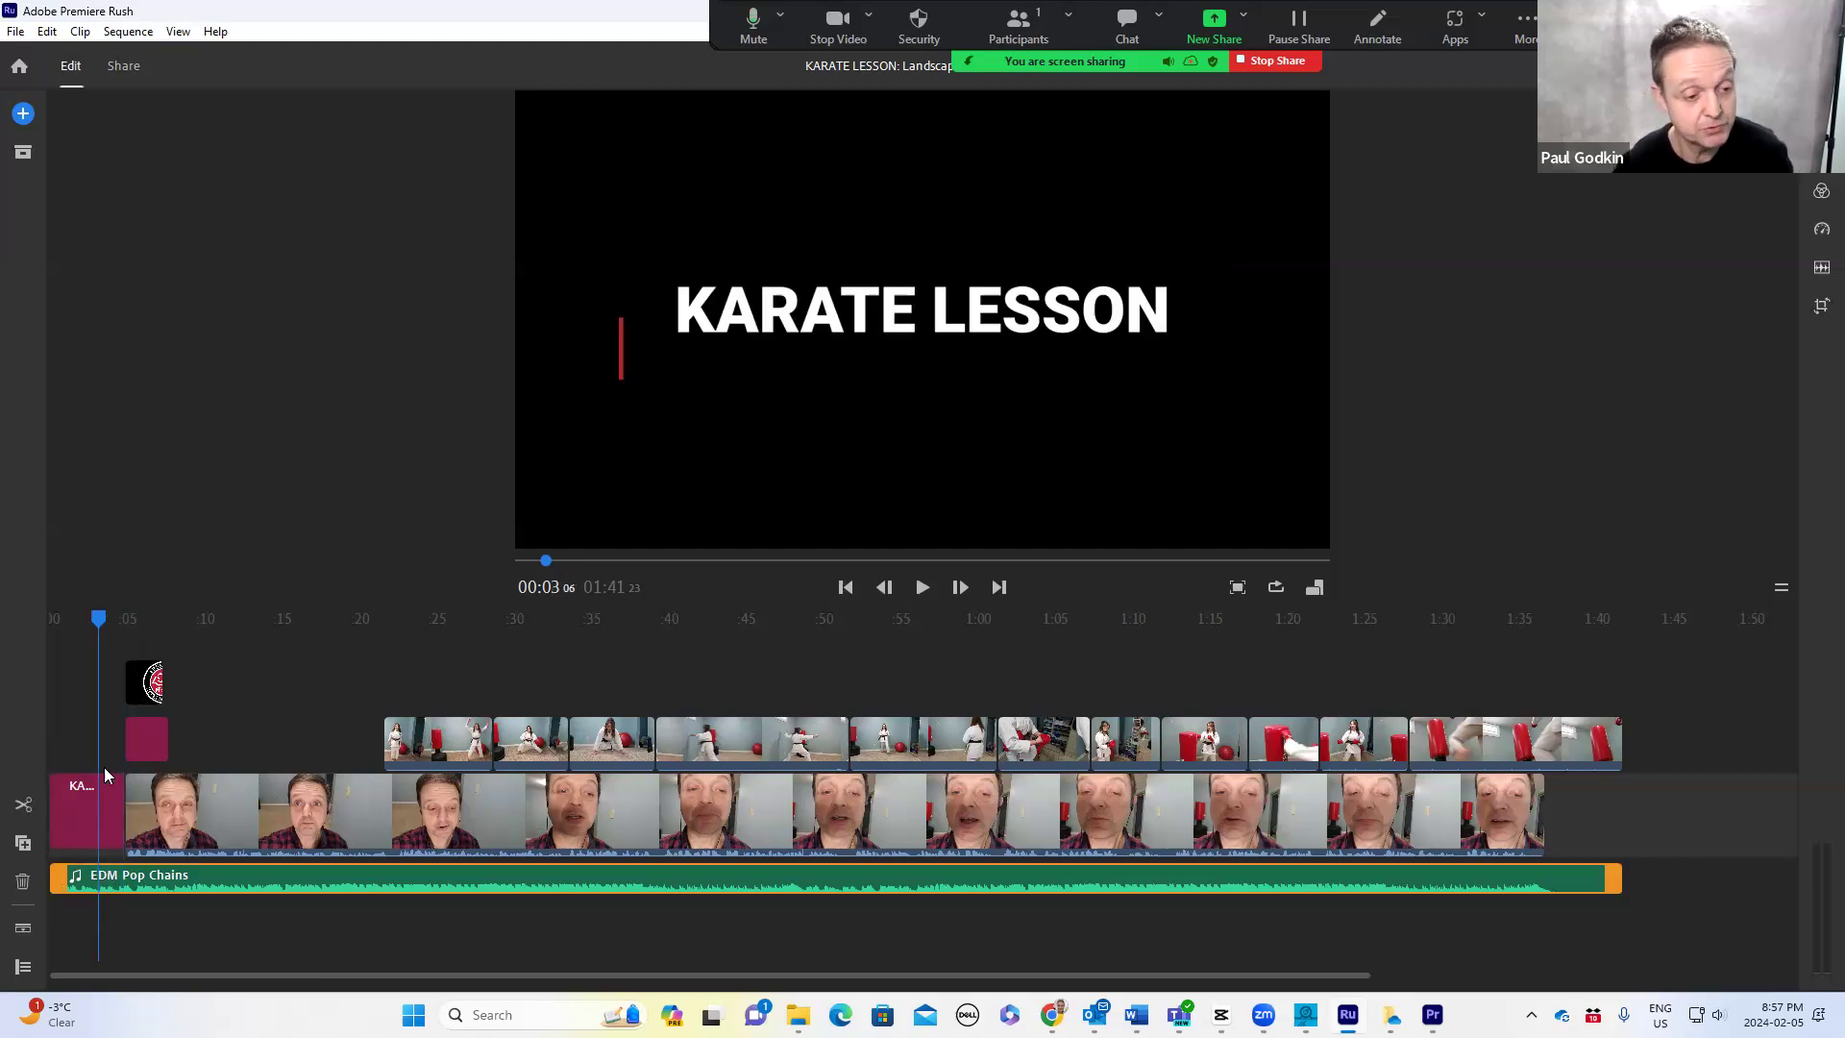
left_click_drag(98, 623, 121, 623)
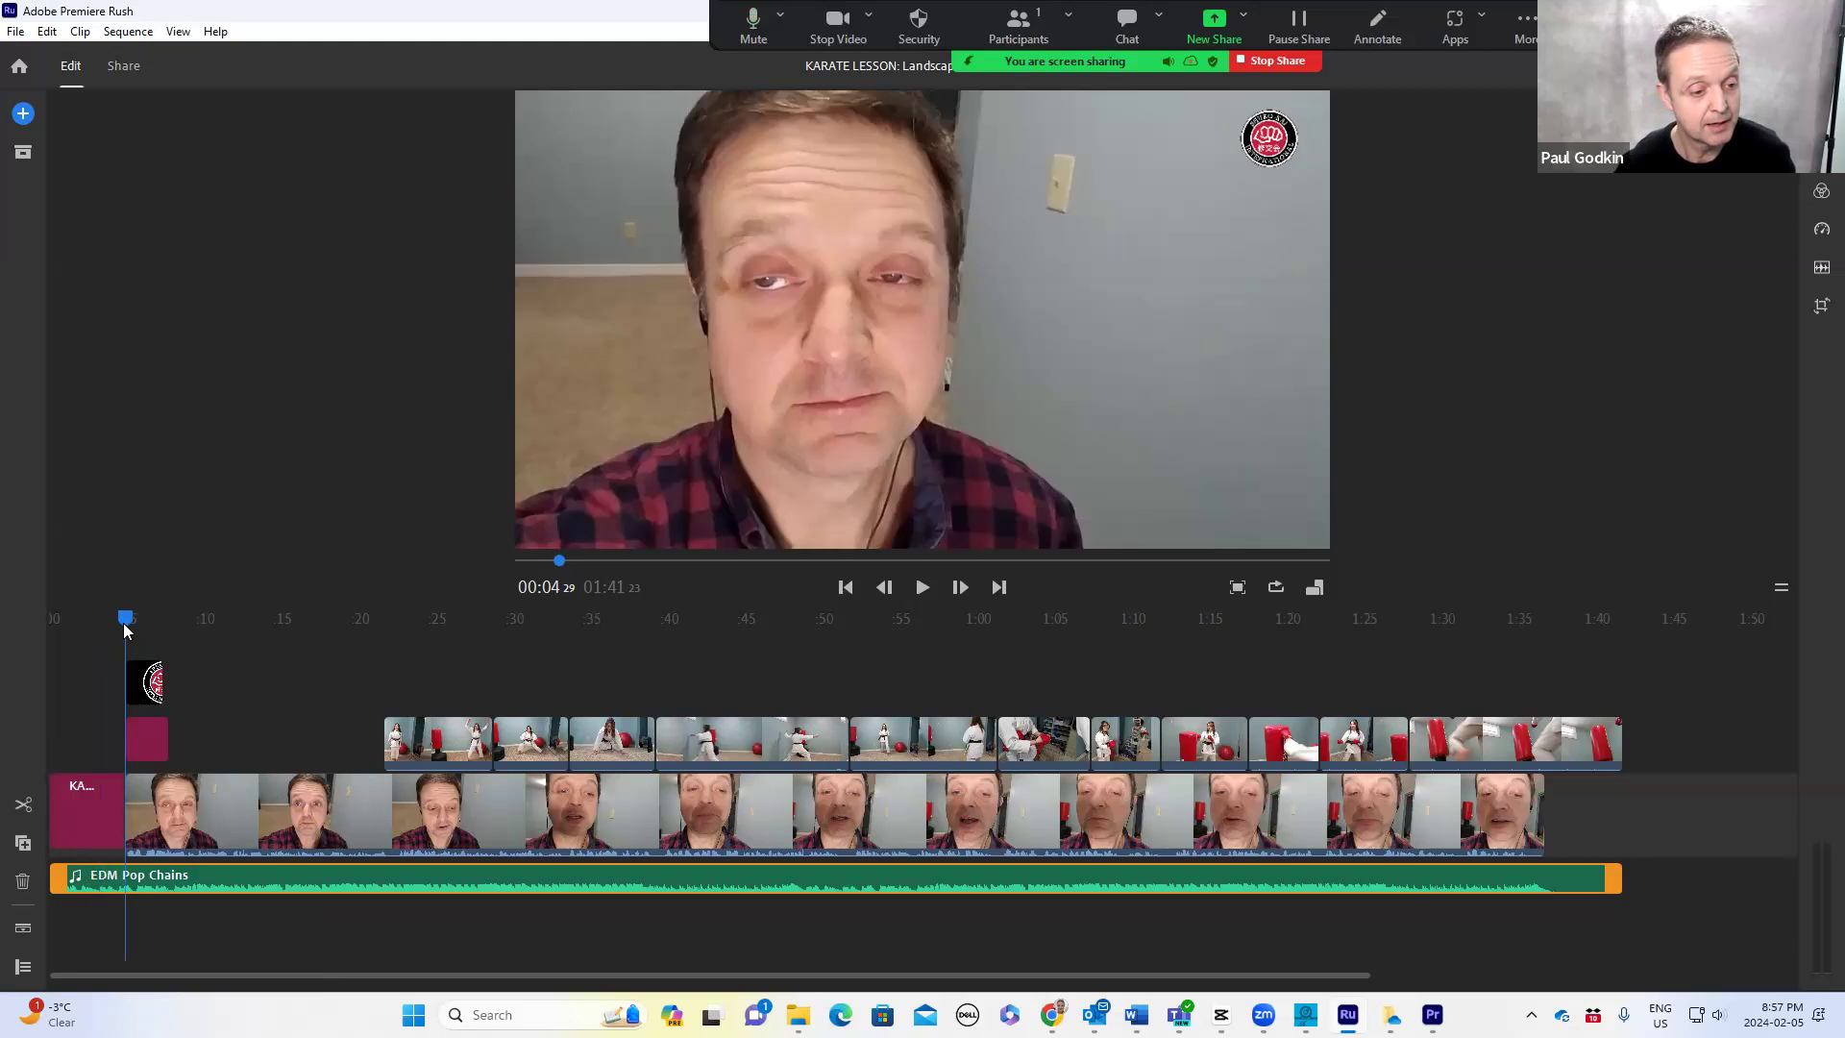
left_click(23, 804)
- Set the clip volume of the music segment under the title to 50 and play back the opening
left_click(84, 883)
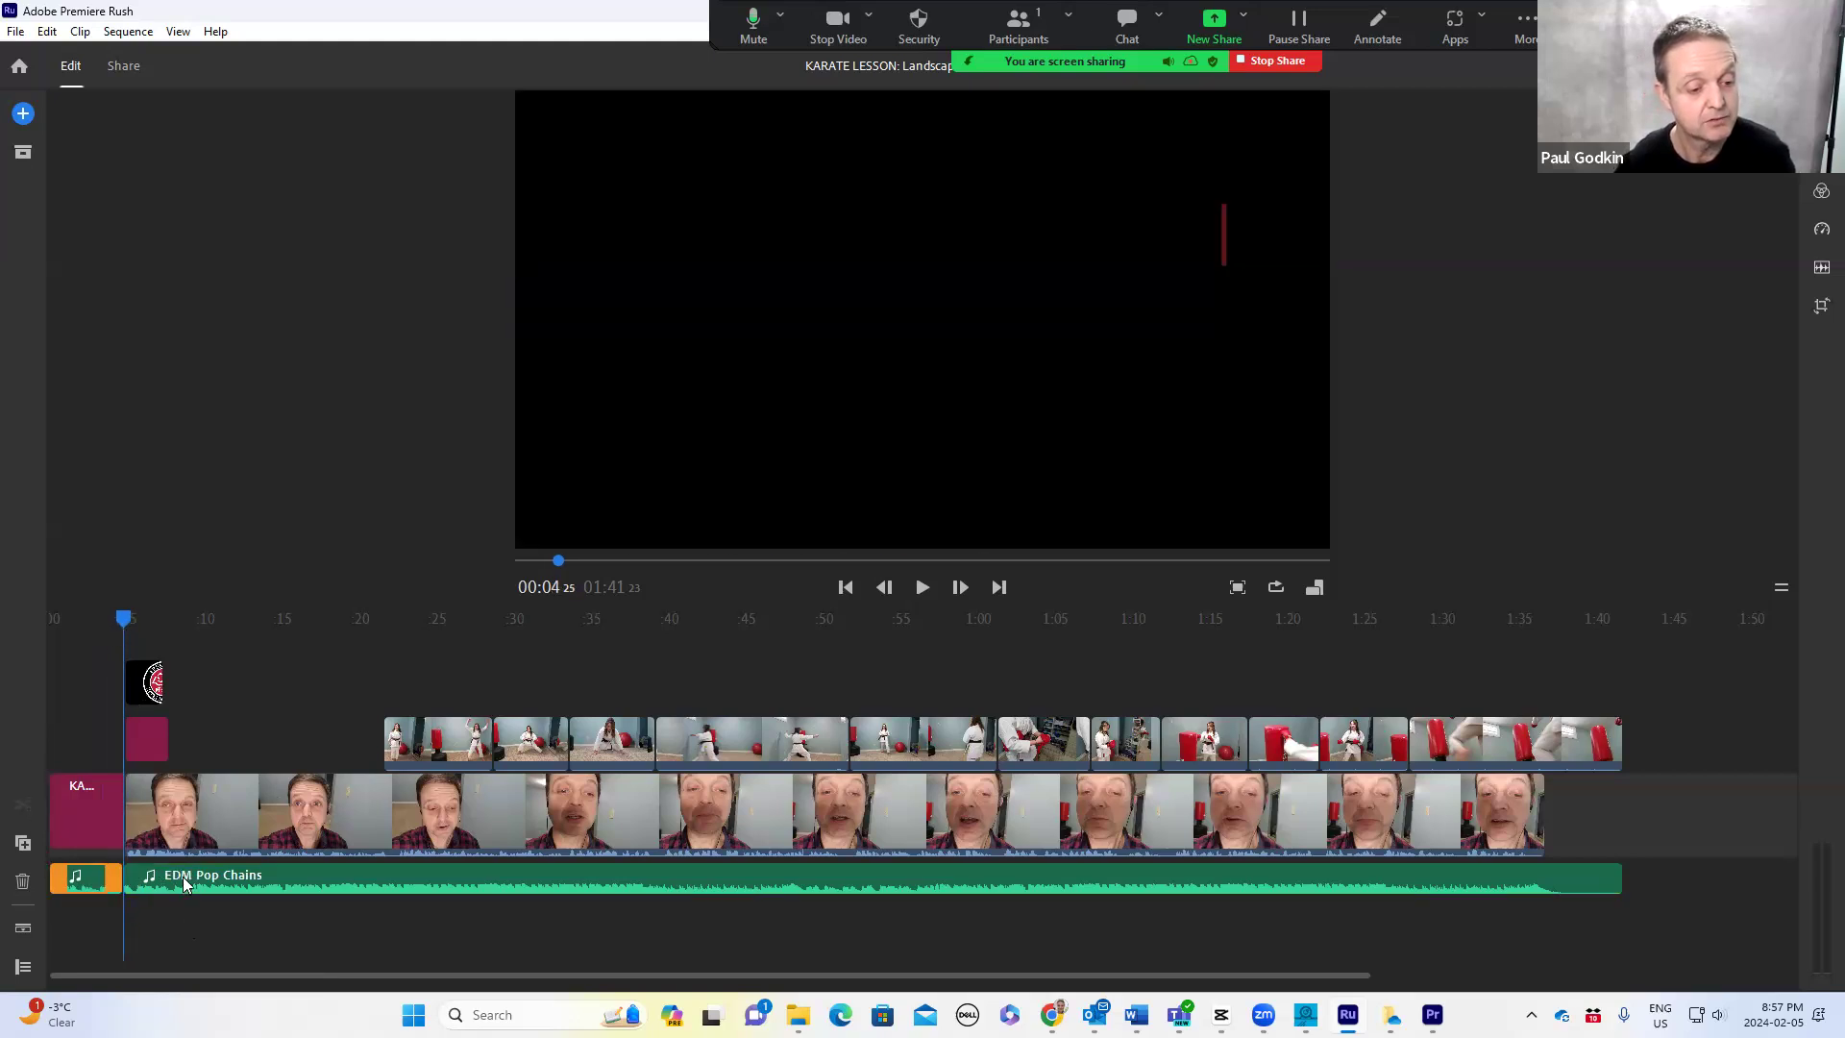
left_click(199, 881)
left_click(92, 872)
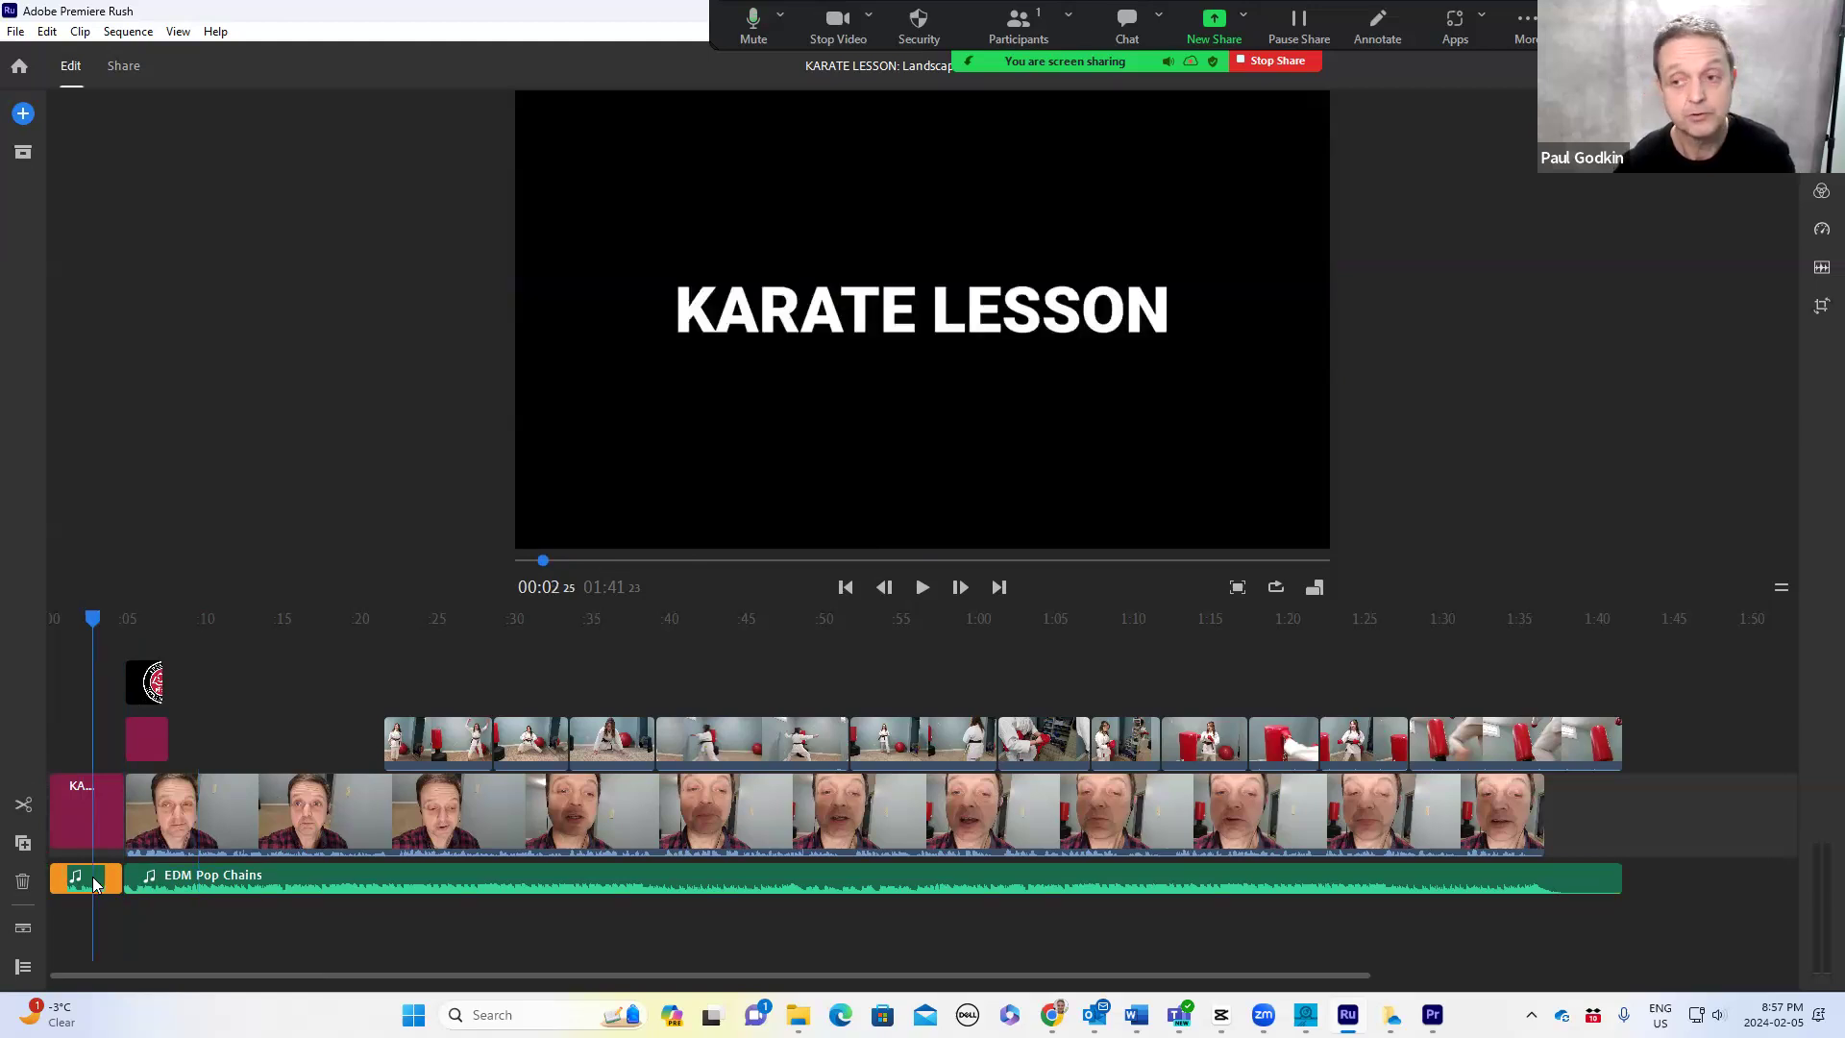
left_click(236, 876)
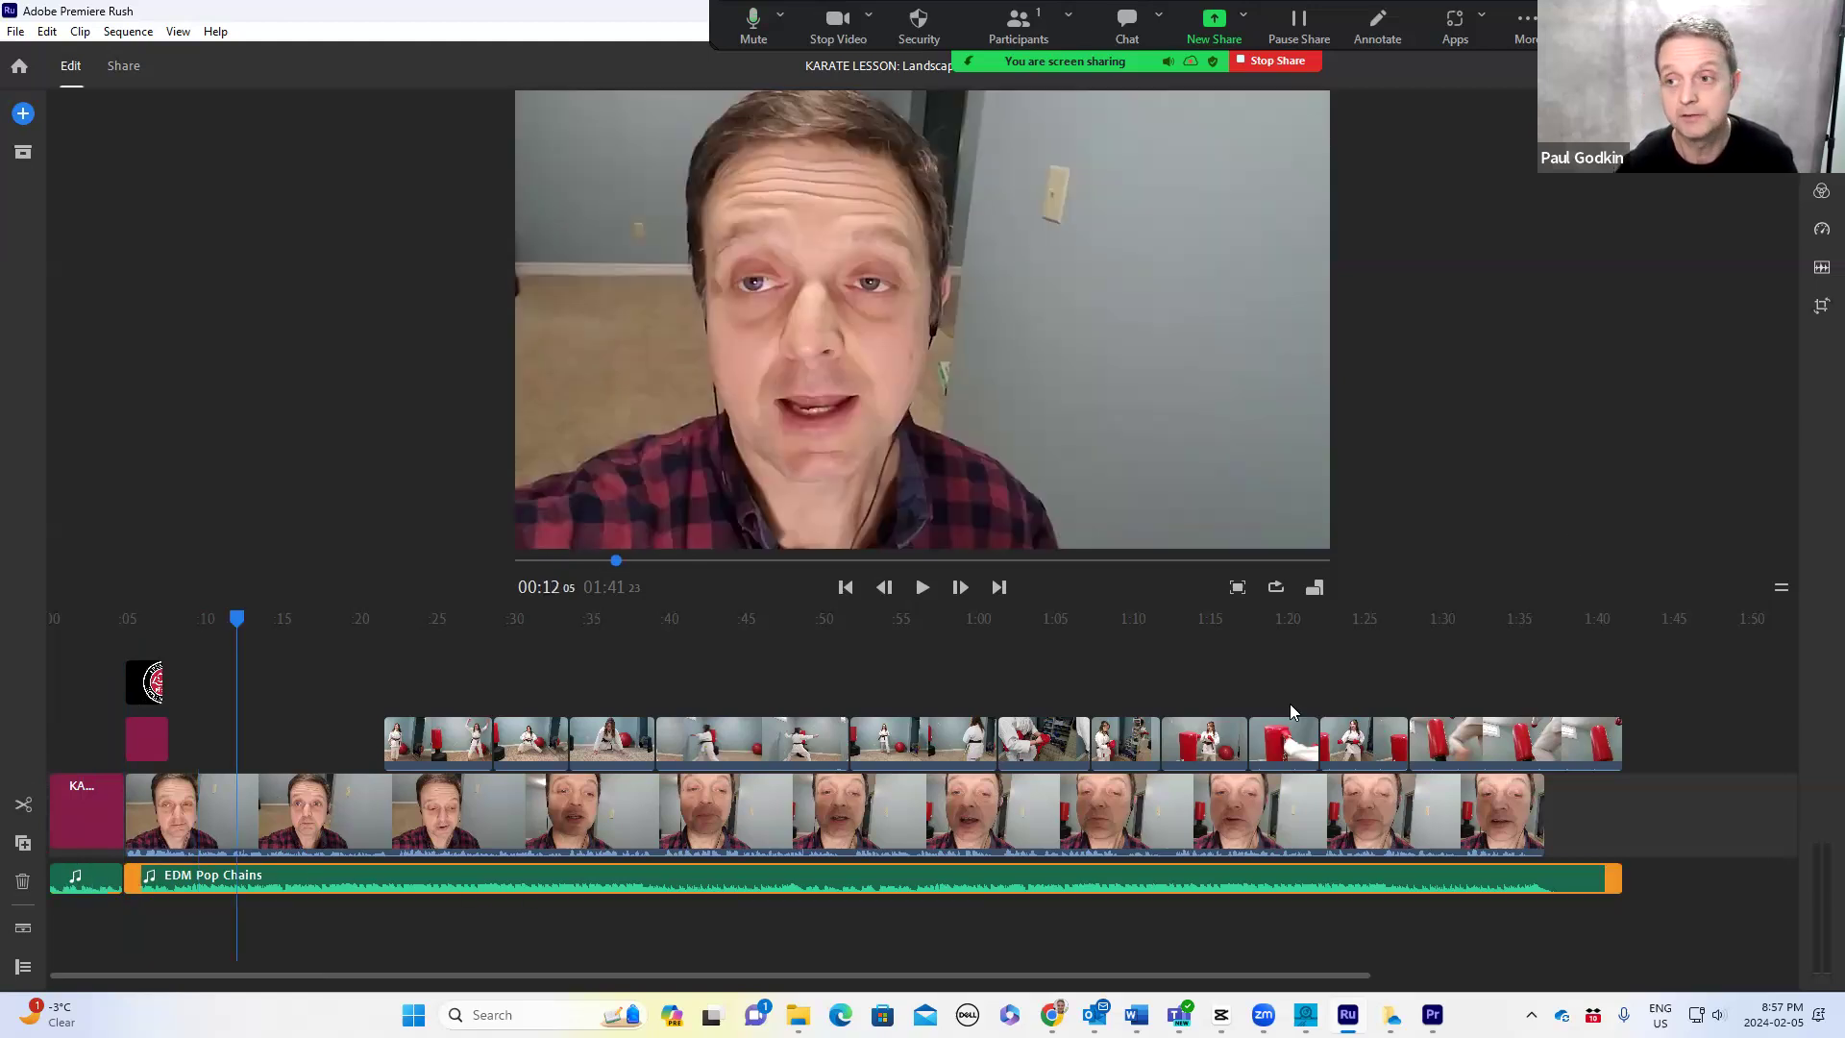
left_click(1821, 269)
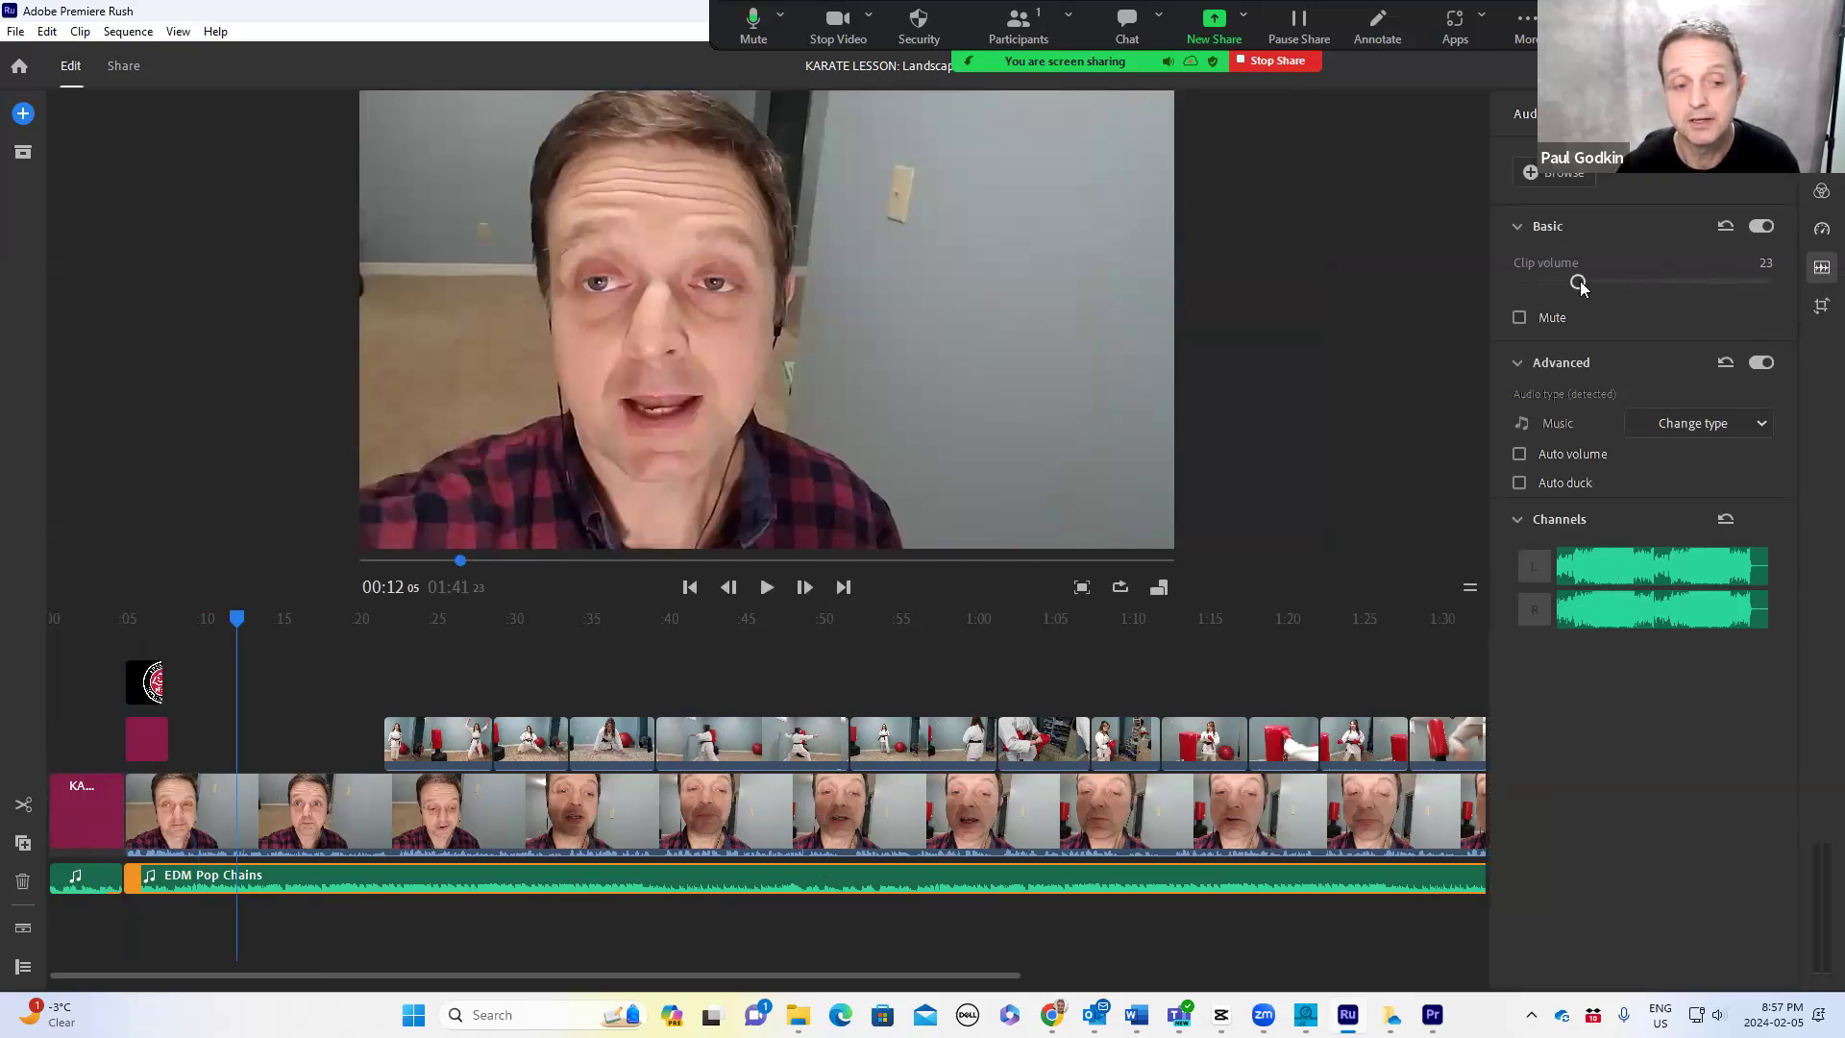
left_click(90, 875)
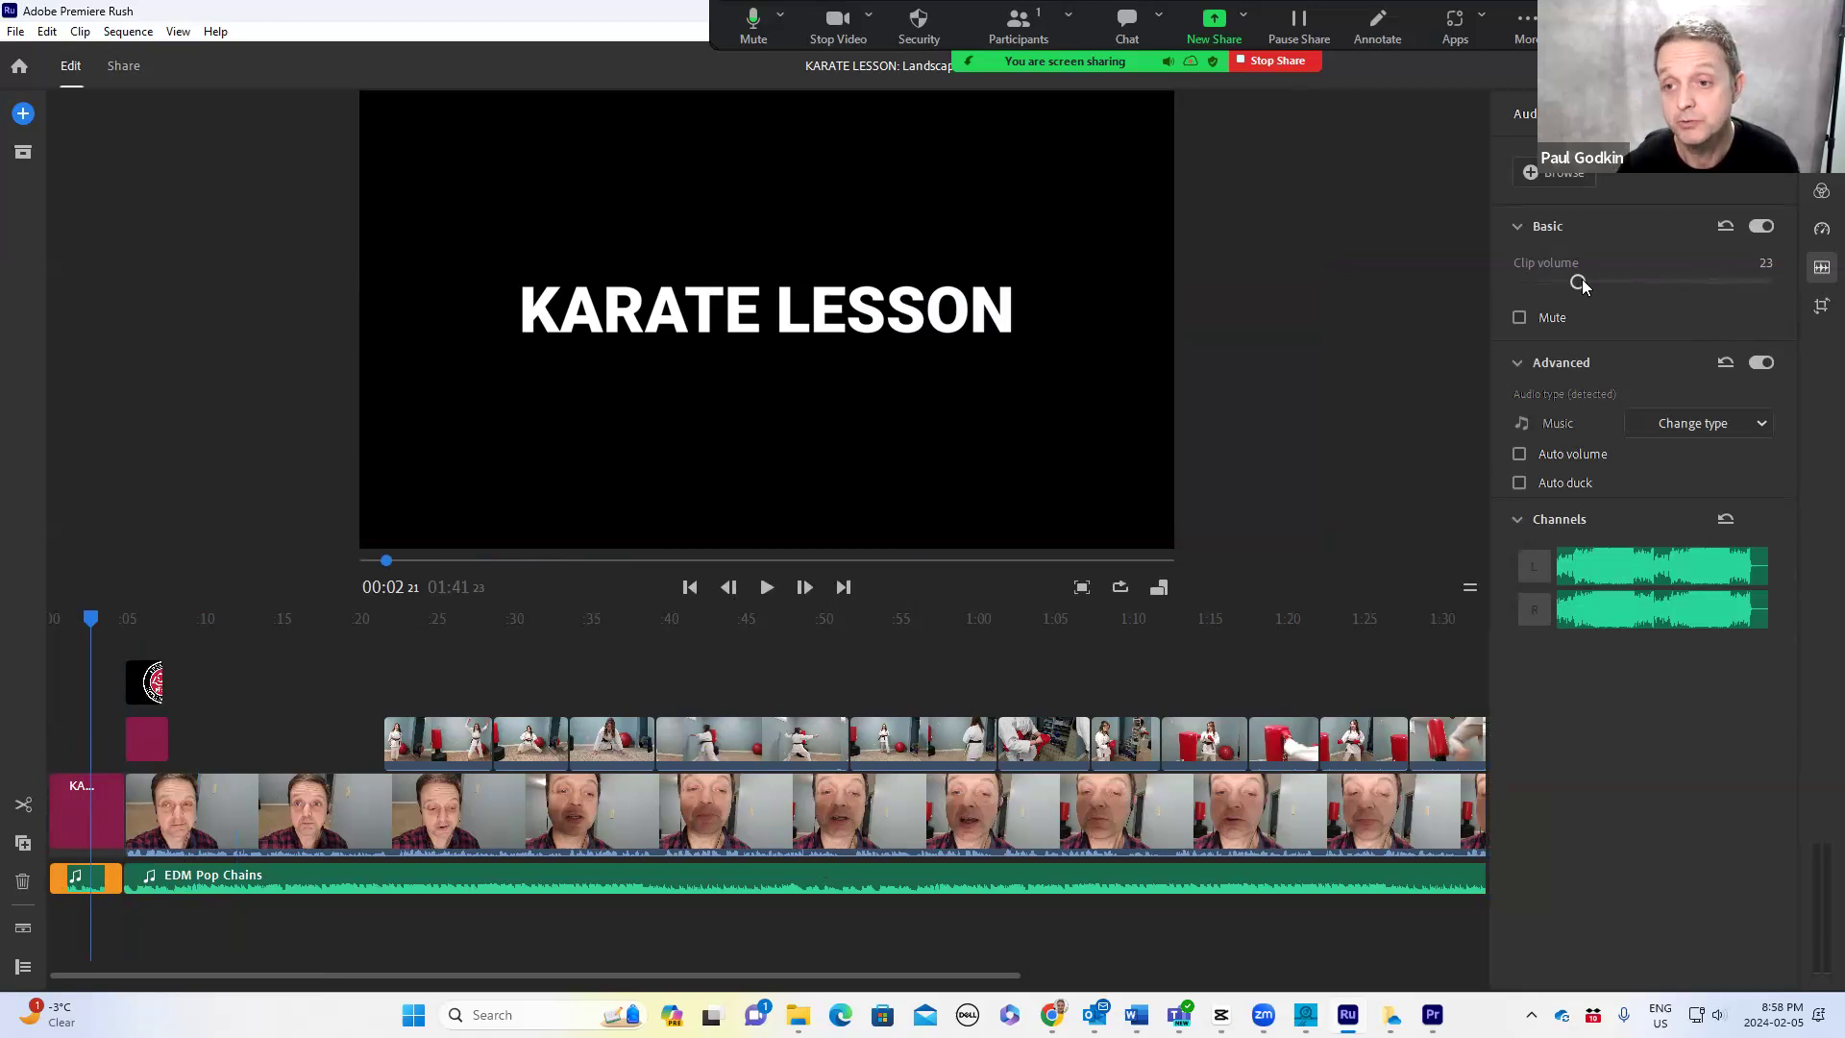
left_click_drag(1582, 280, 1641, 296)
key("space")
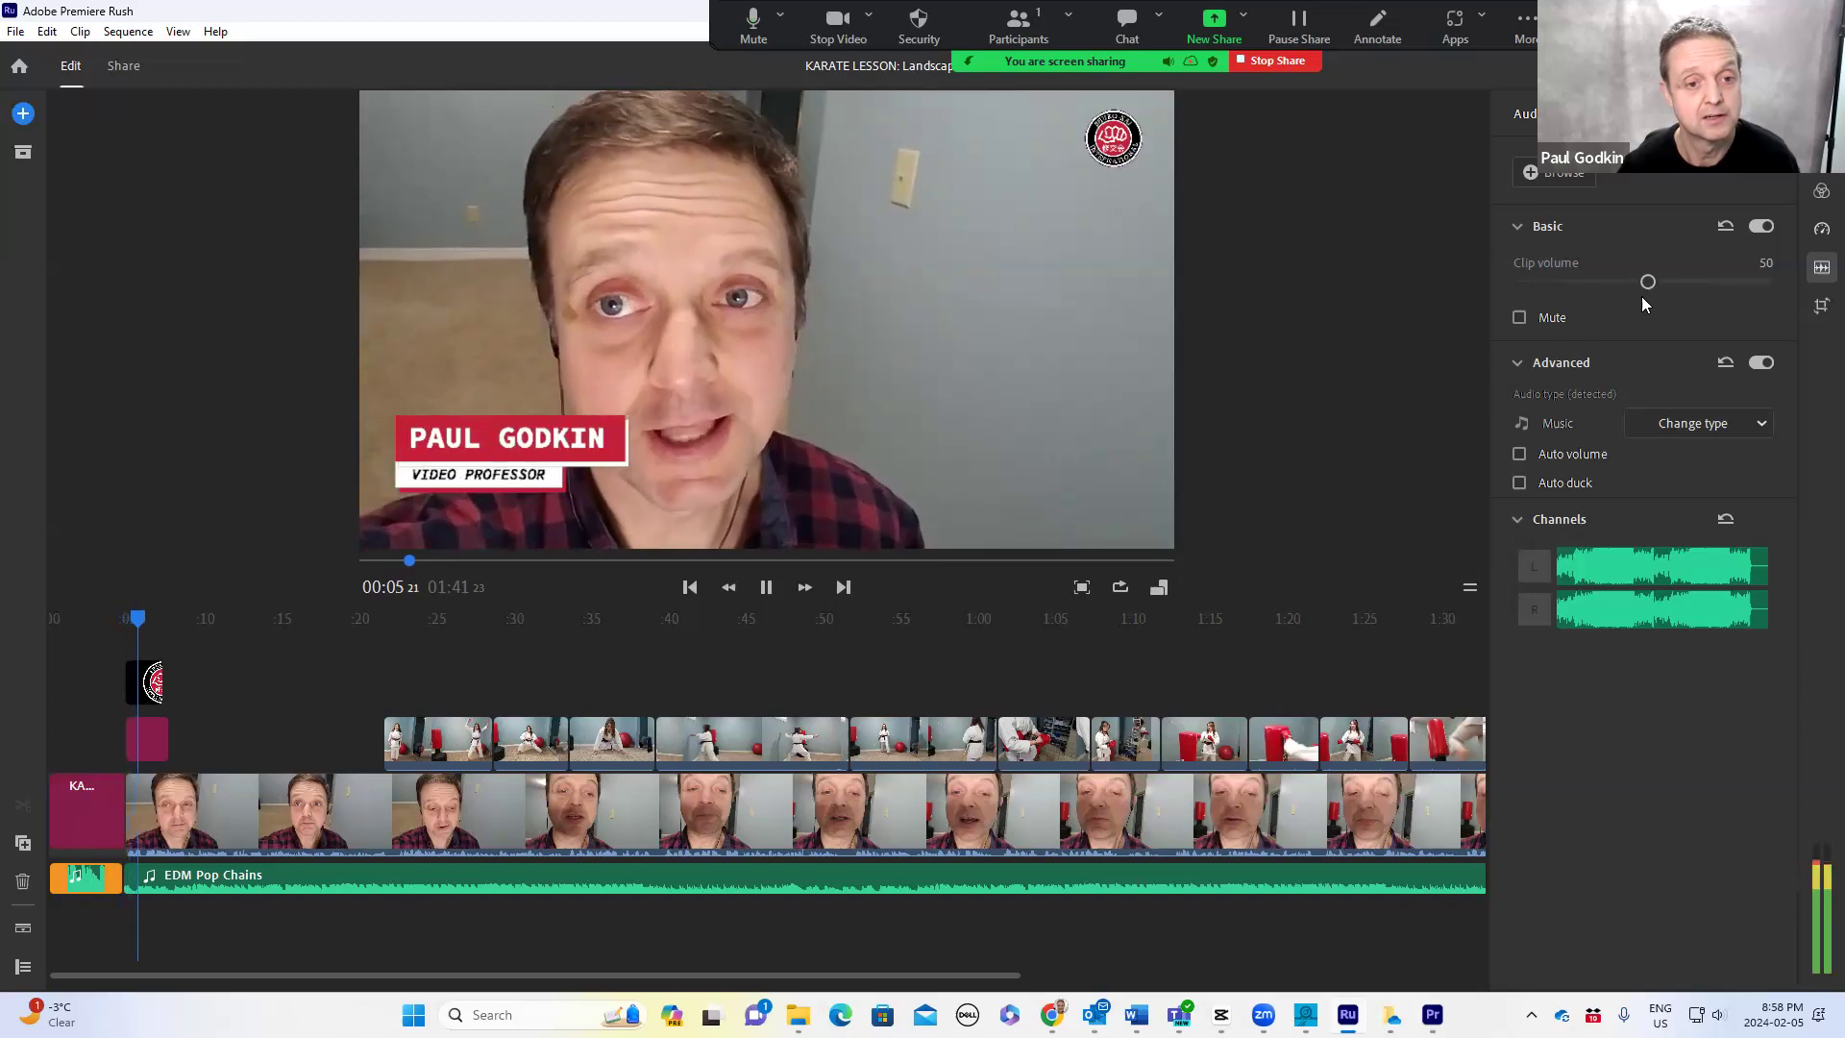
key("space")
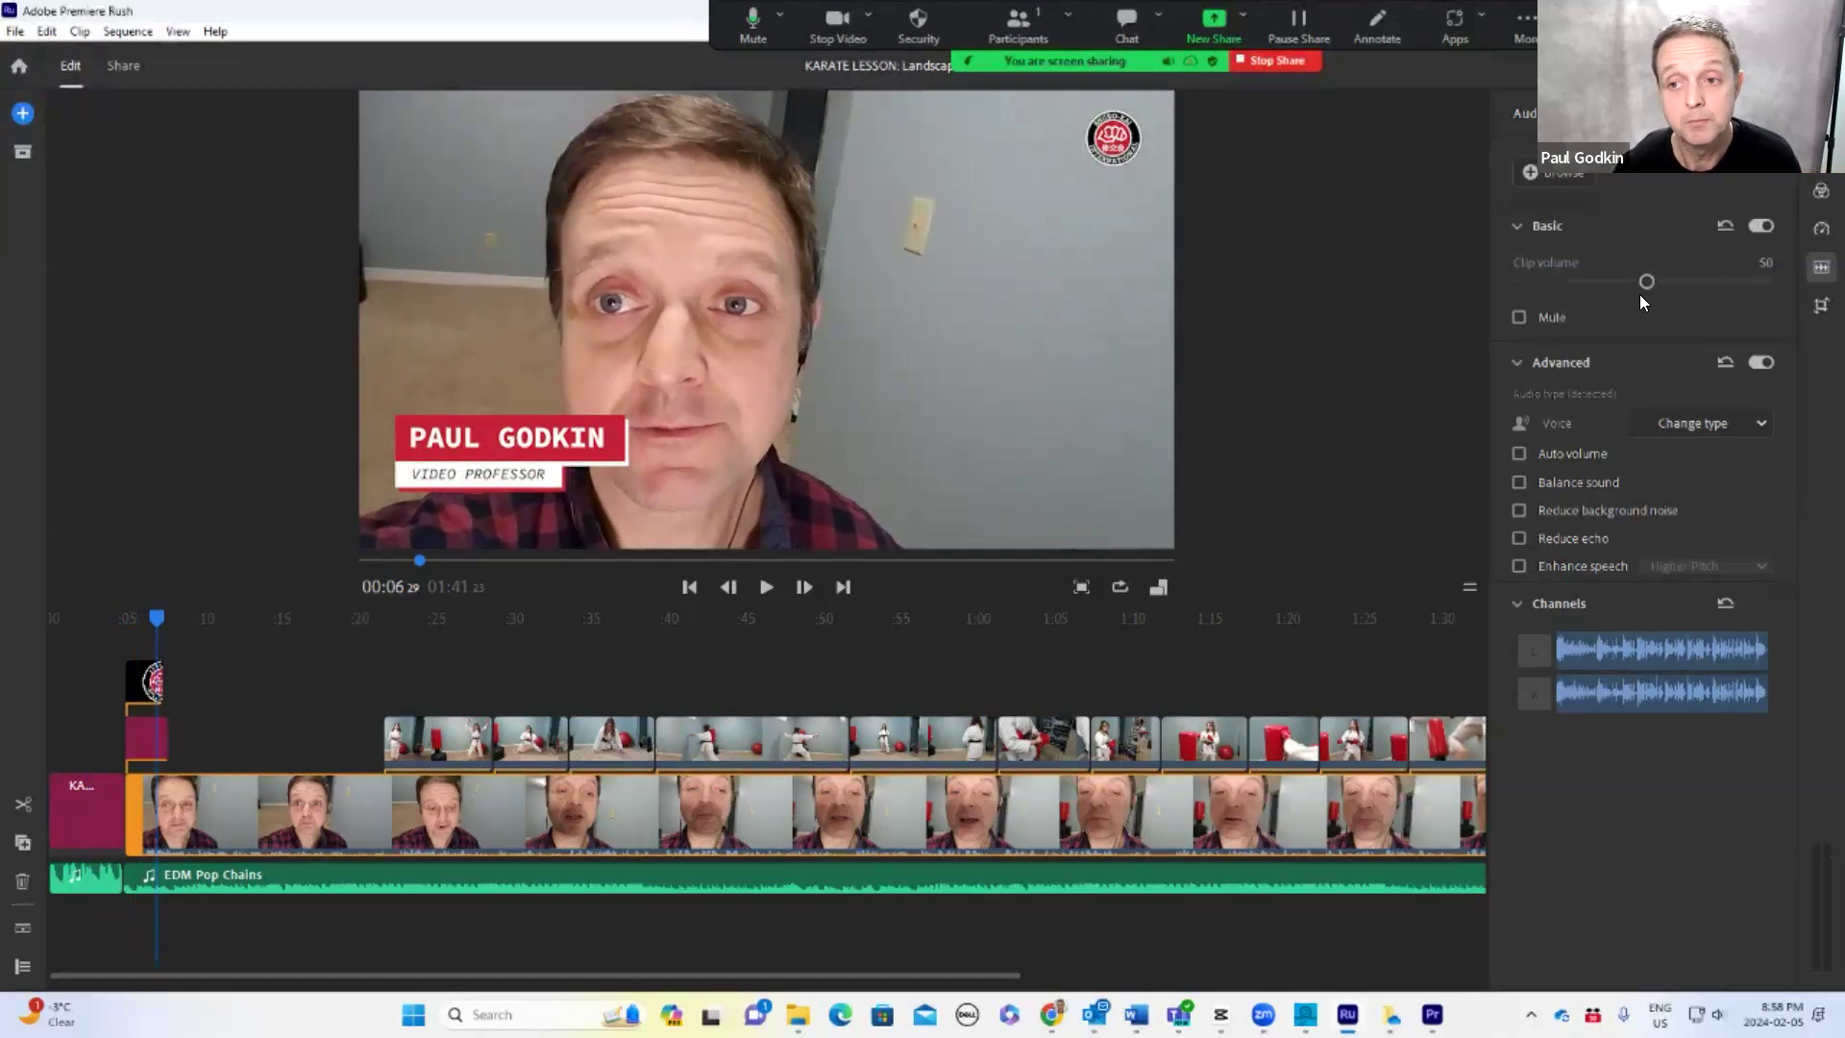
- Add a Dissolve transition at the cut between the two music segments and play back across it
left_click(1816, 191)
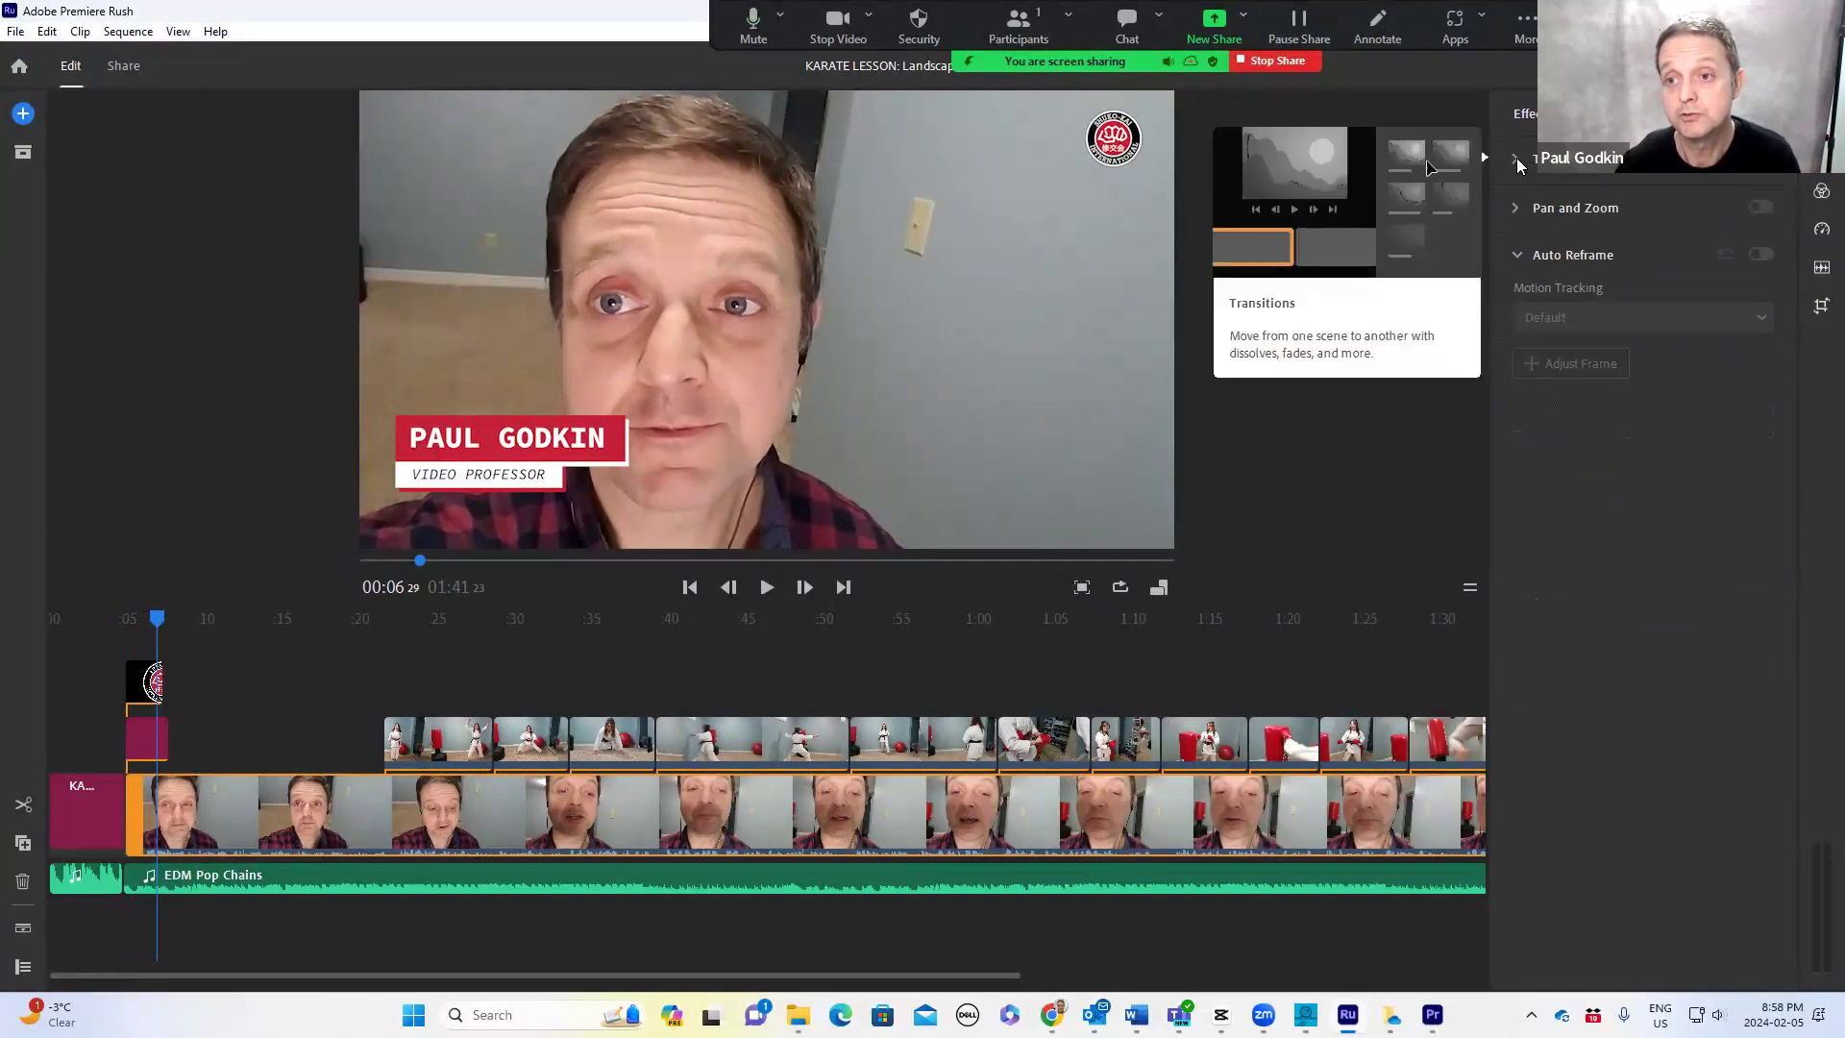
left_click(1518, 166)
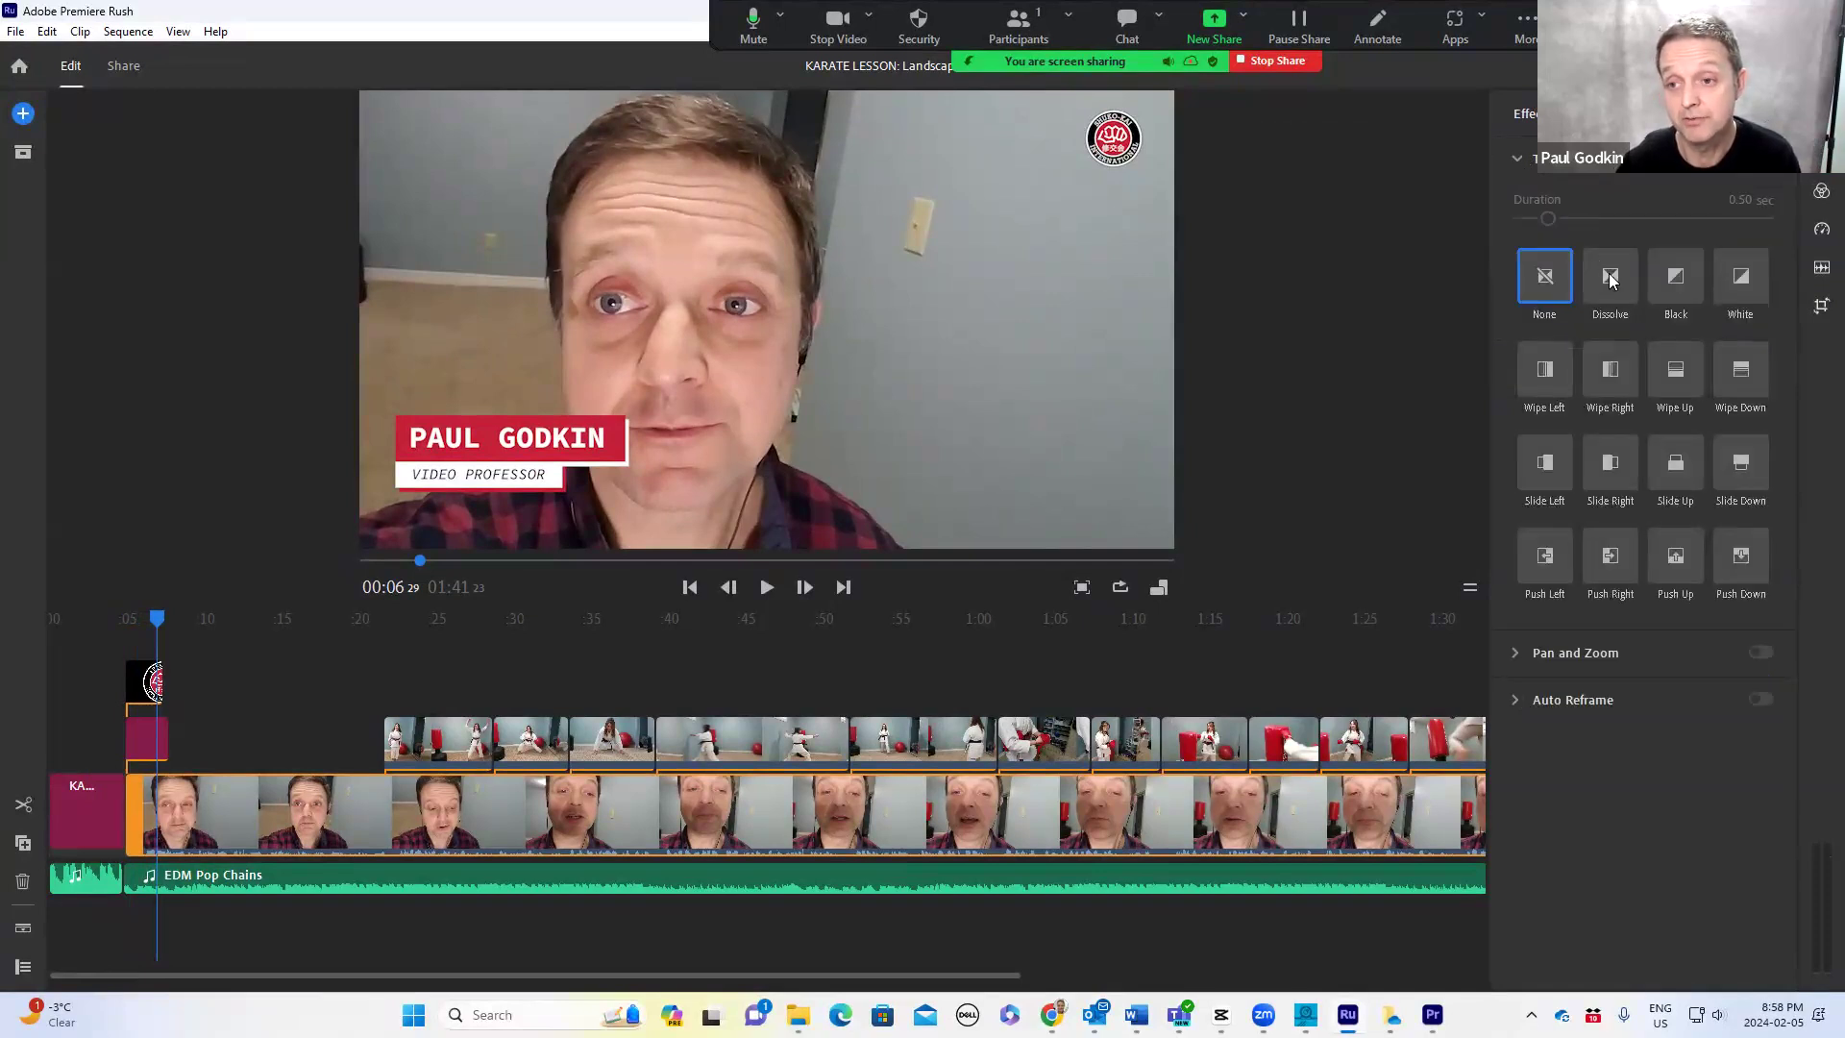
mouse_move(1615, 279)
left_mouse_down()
mouse_move(1311, 557)
mouse_move(481, 865)
mouse_move(122, 877)
left_mouse_up()
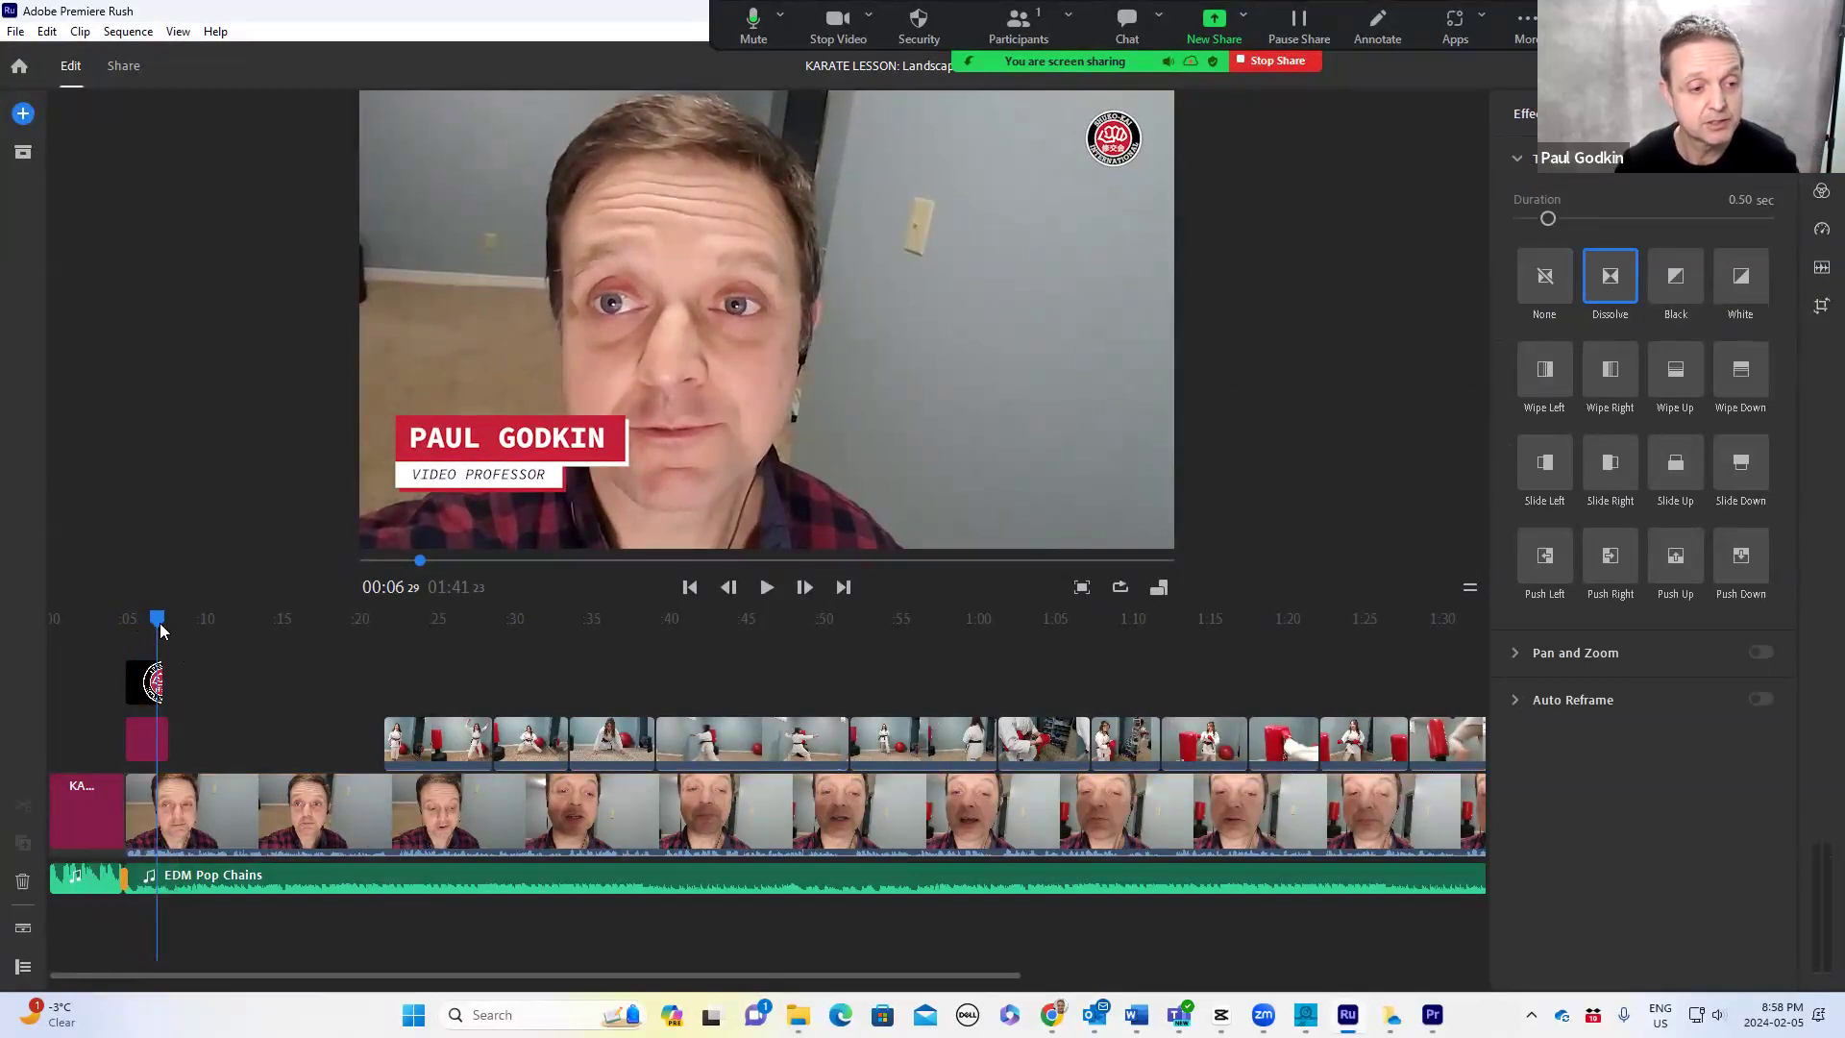
left_click(101, 636)
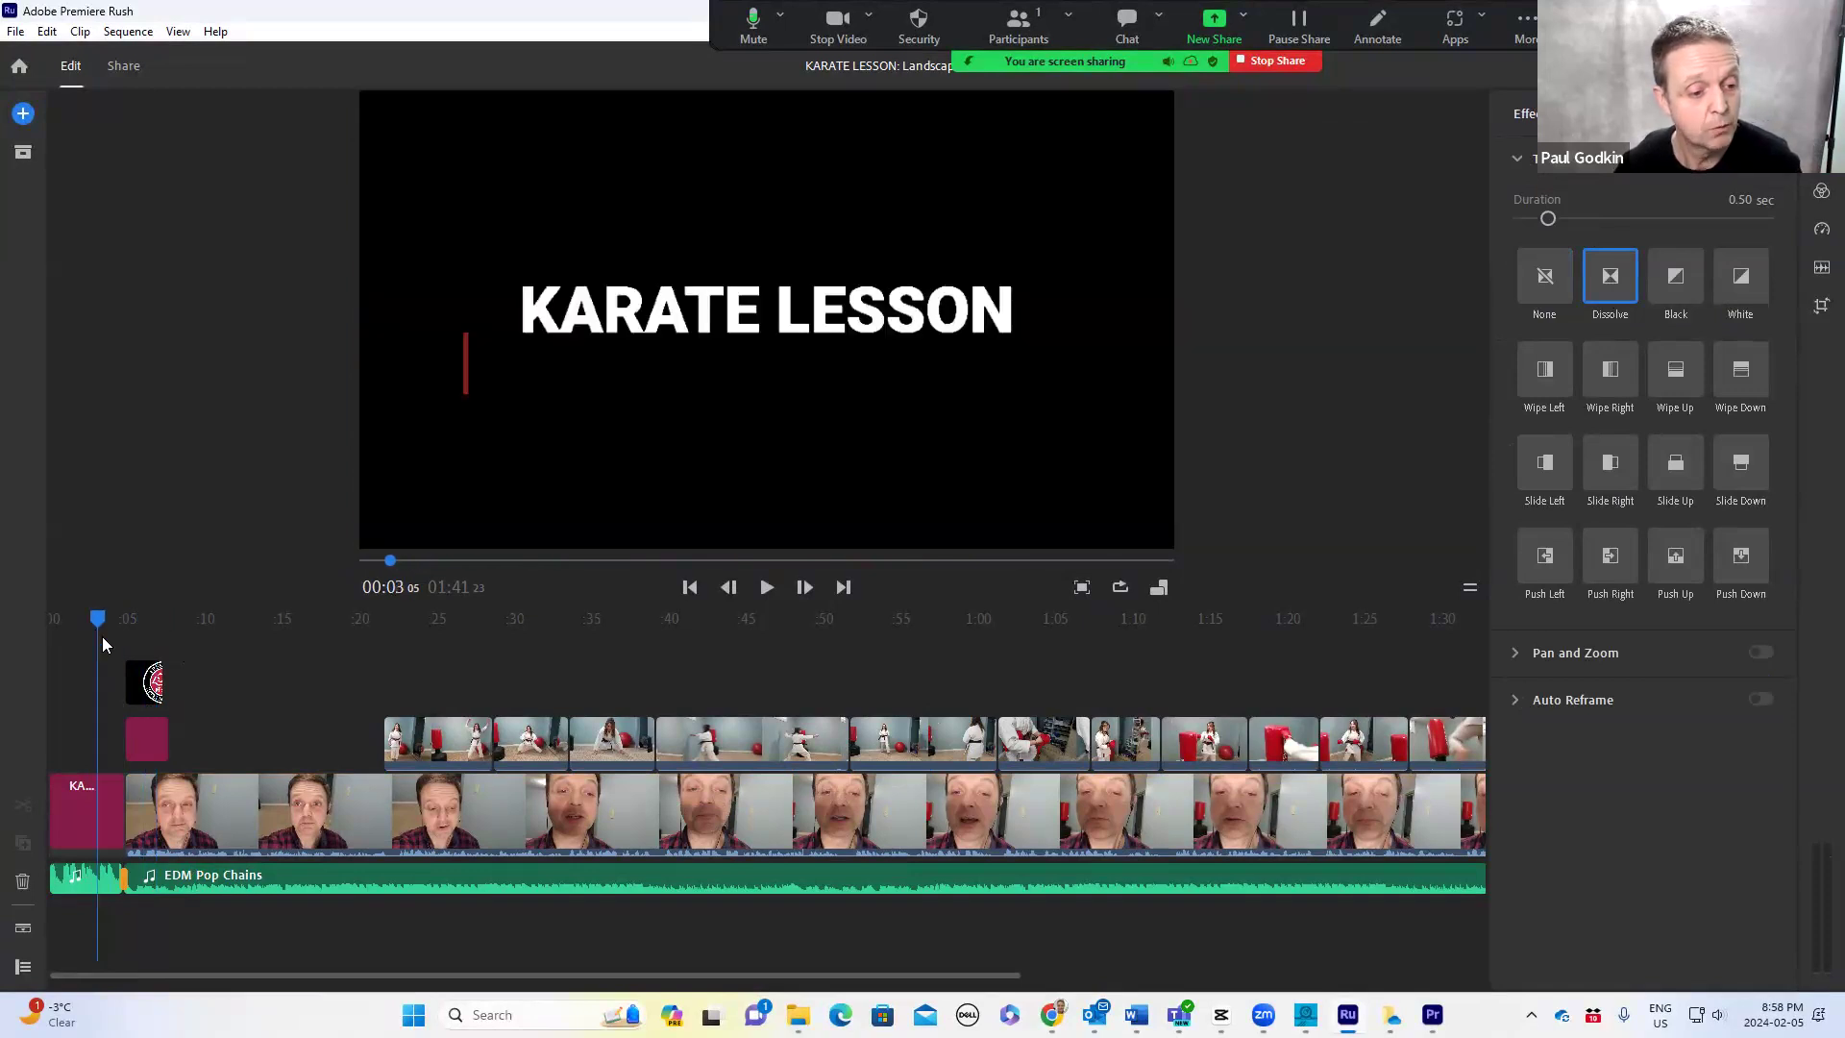
left_click_drag(85, 644, 77, 648)
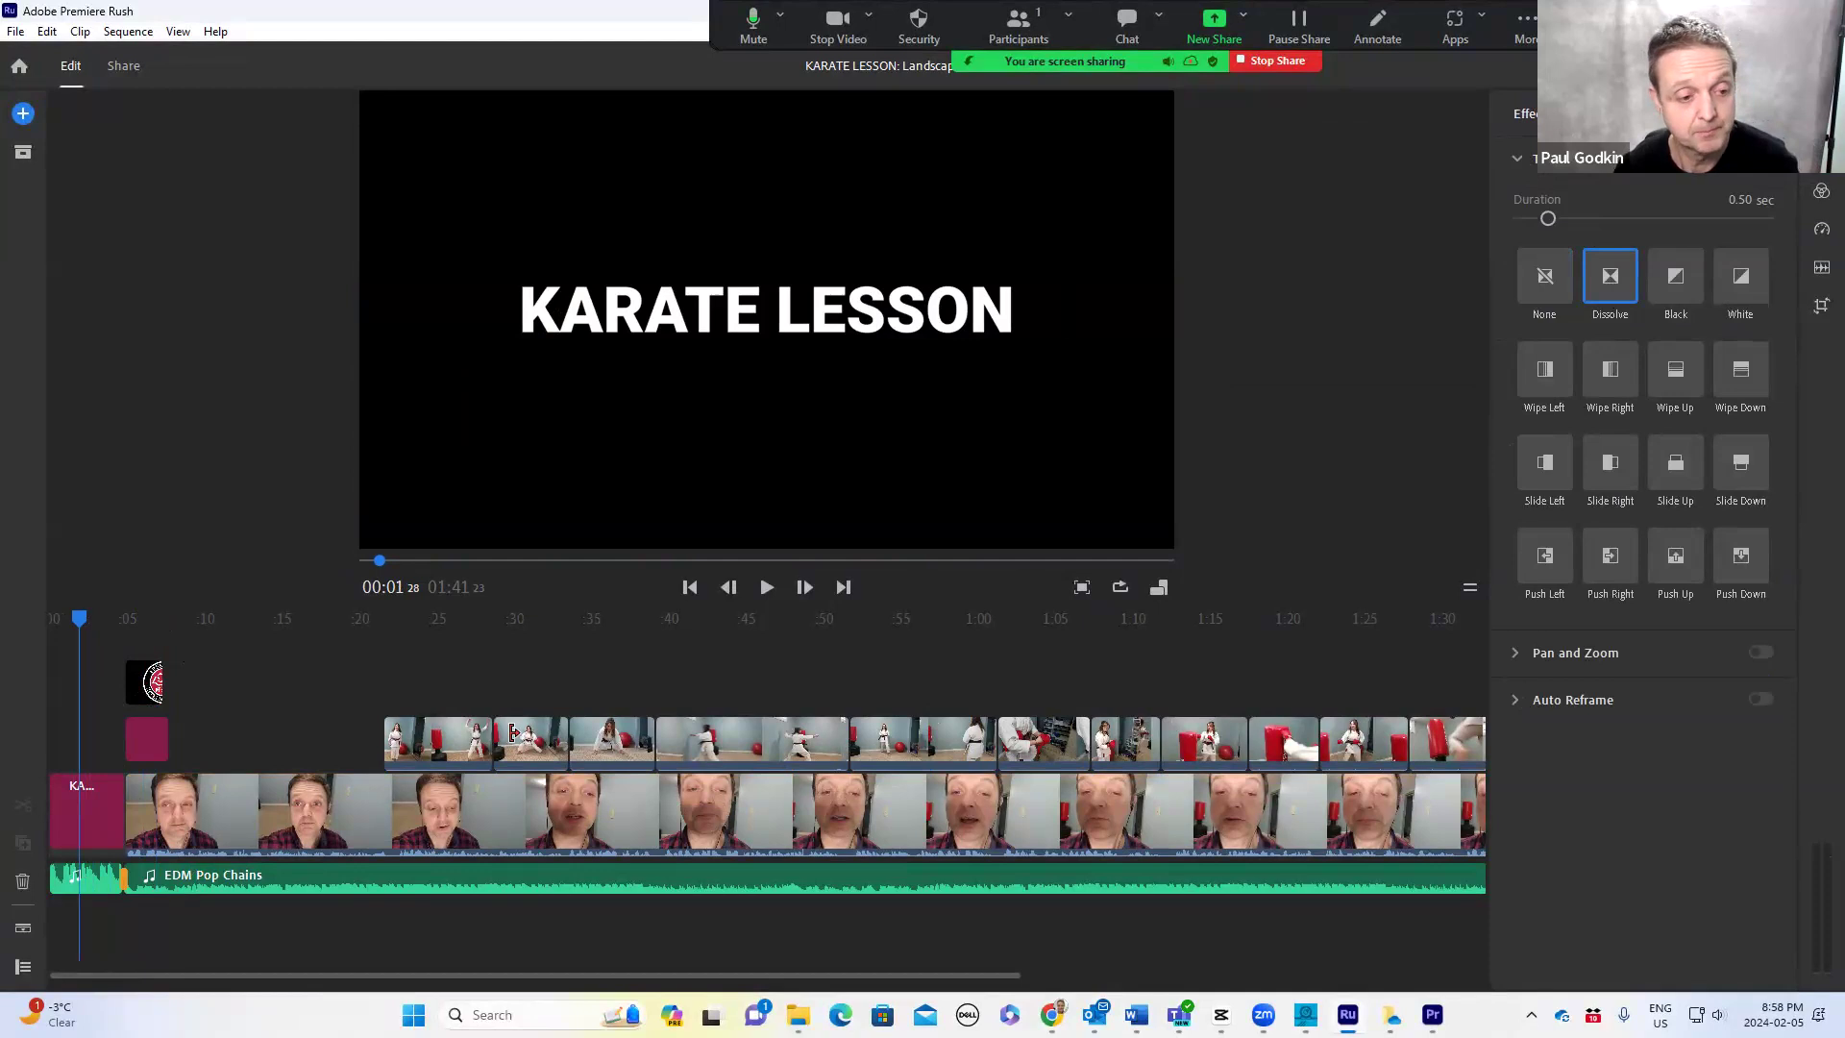
key("space")
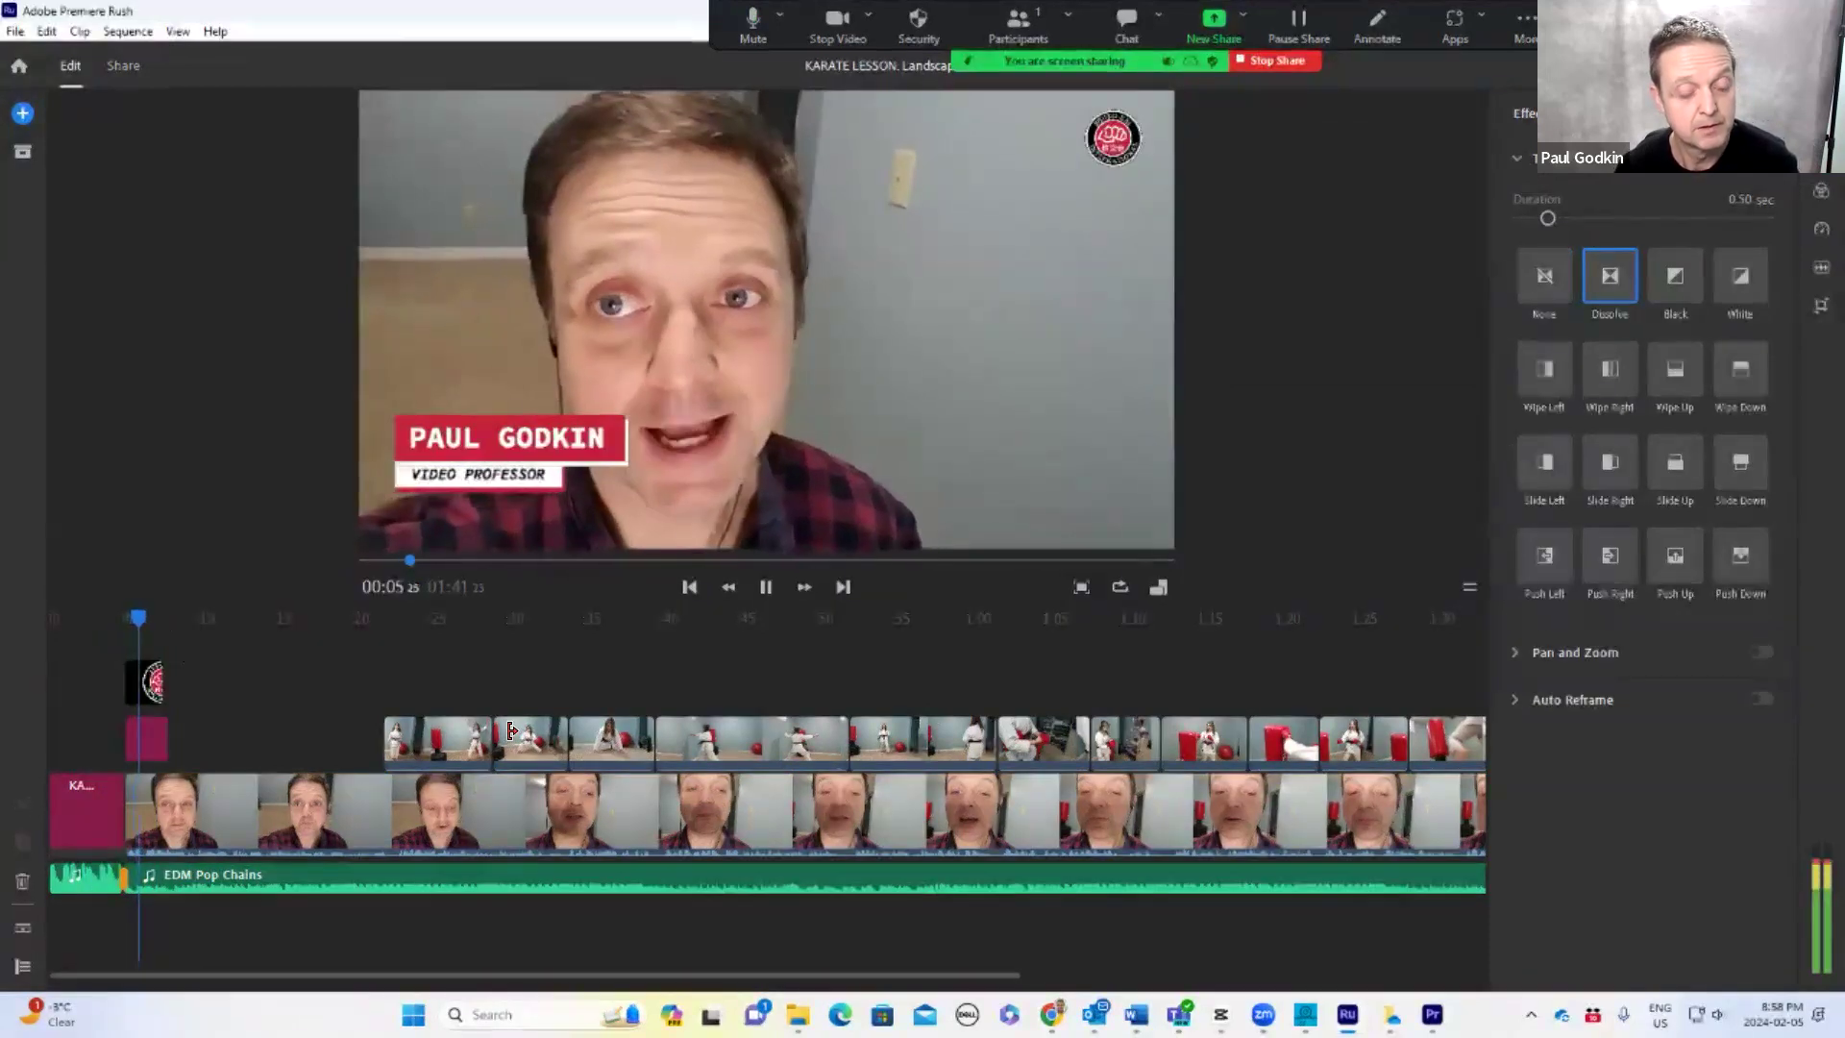
key("space")
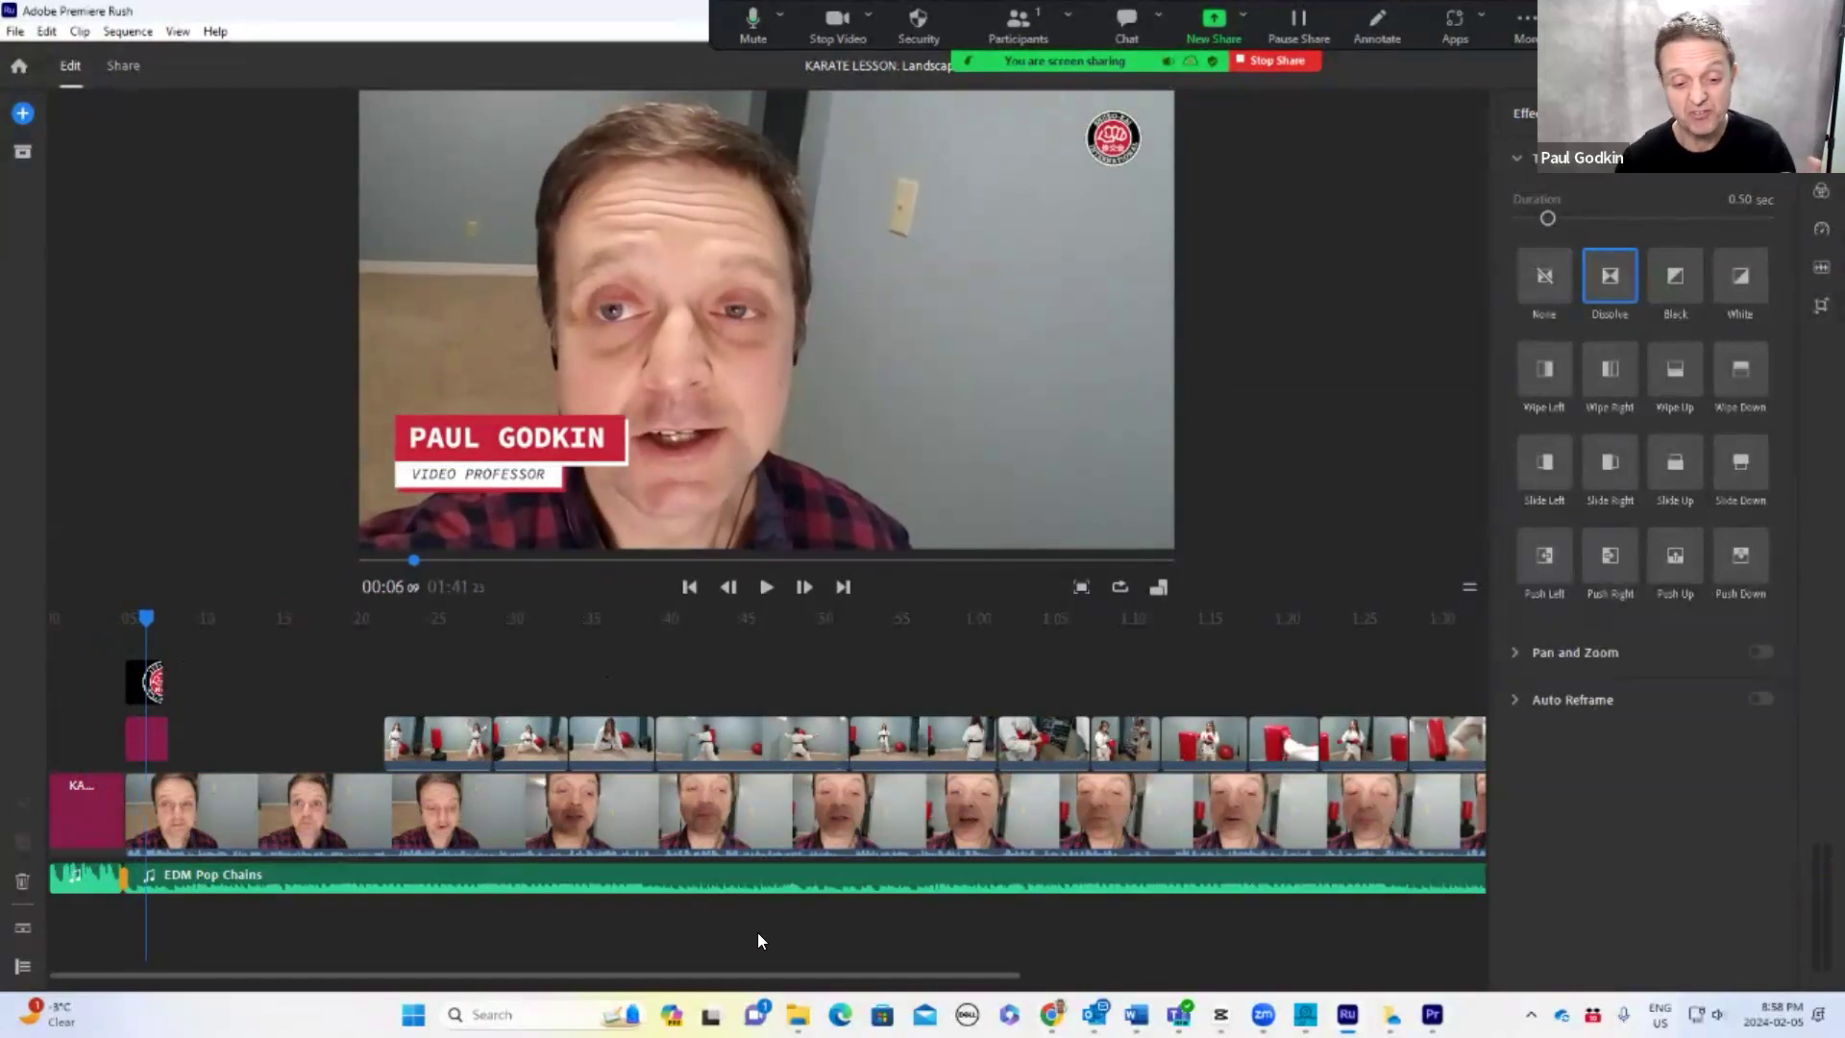
- Play back the end of the sequence from about 01:26 to check how the speech and music finish
left_click_drag(811, 970, 754, 972)
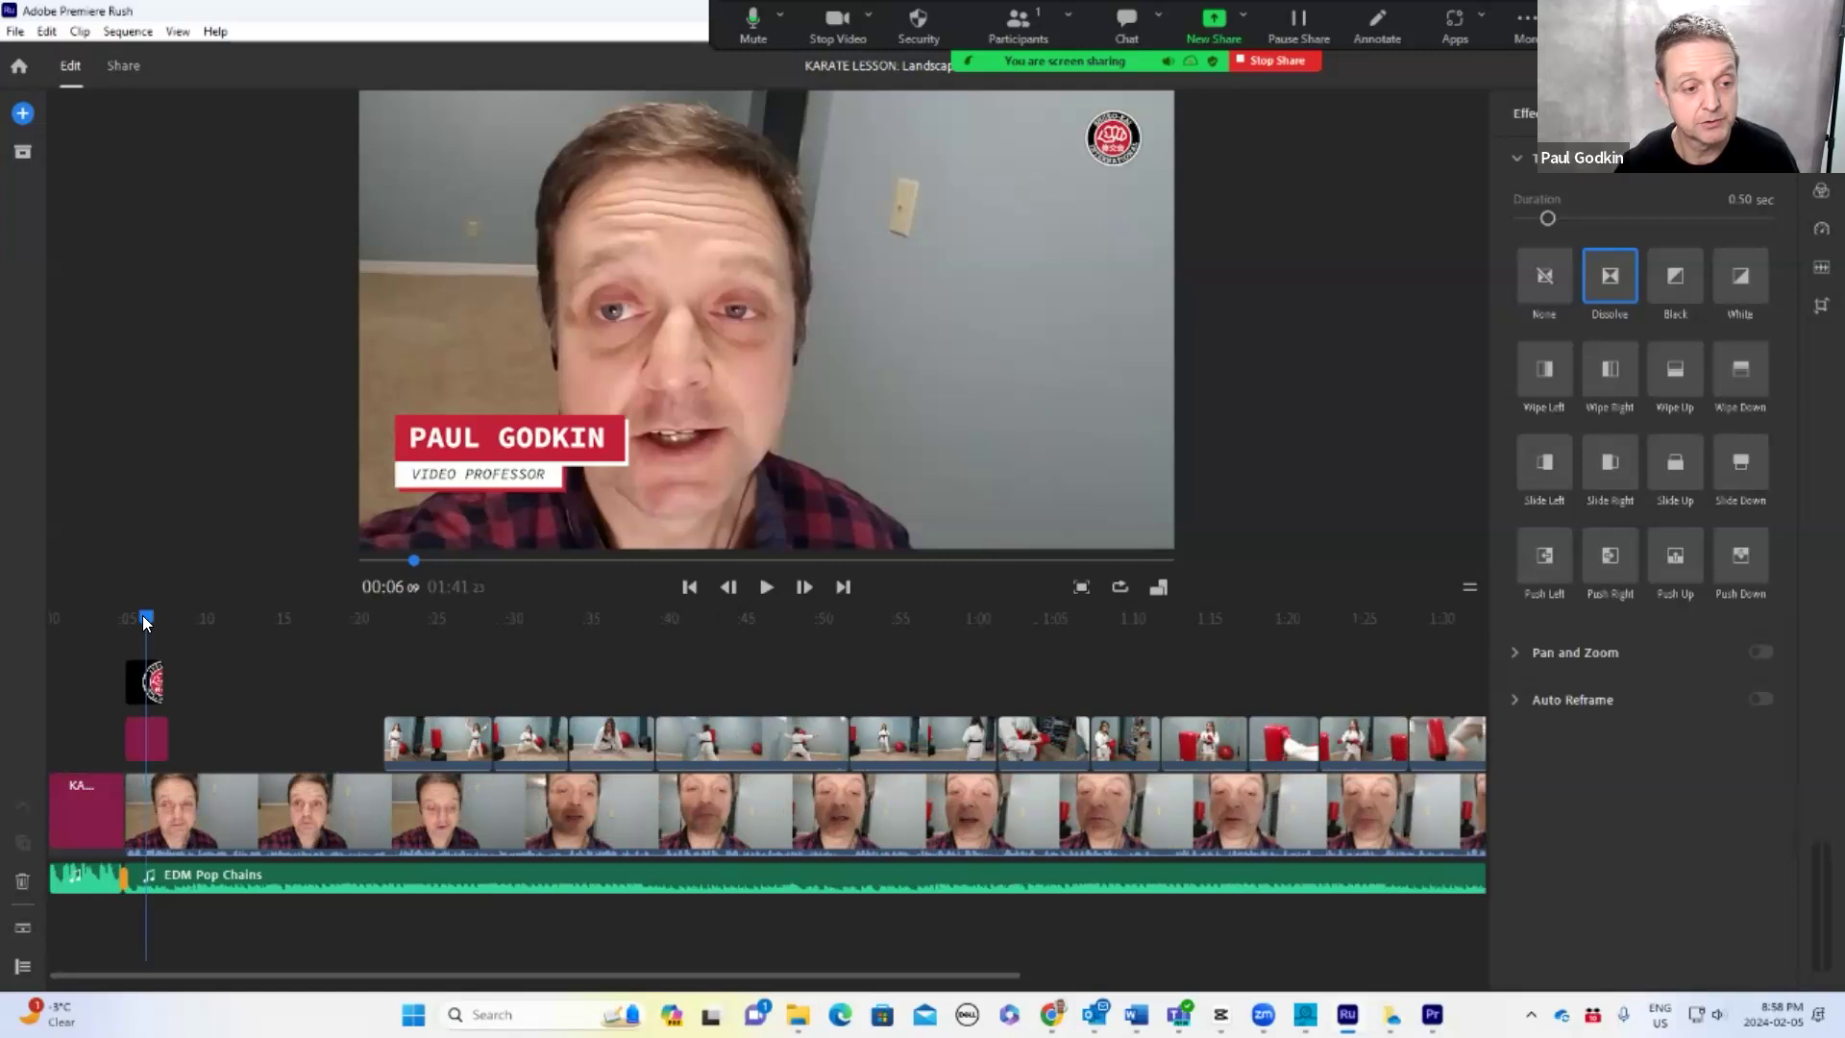
left_click_drag(515, 688, 1350, 769)
left_click_drag(1467, 771, 1087, 780)
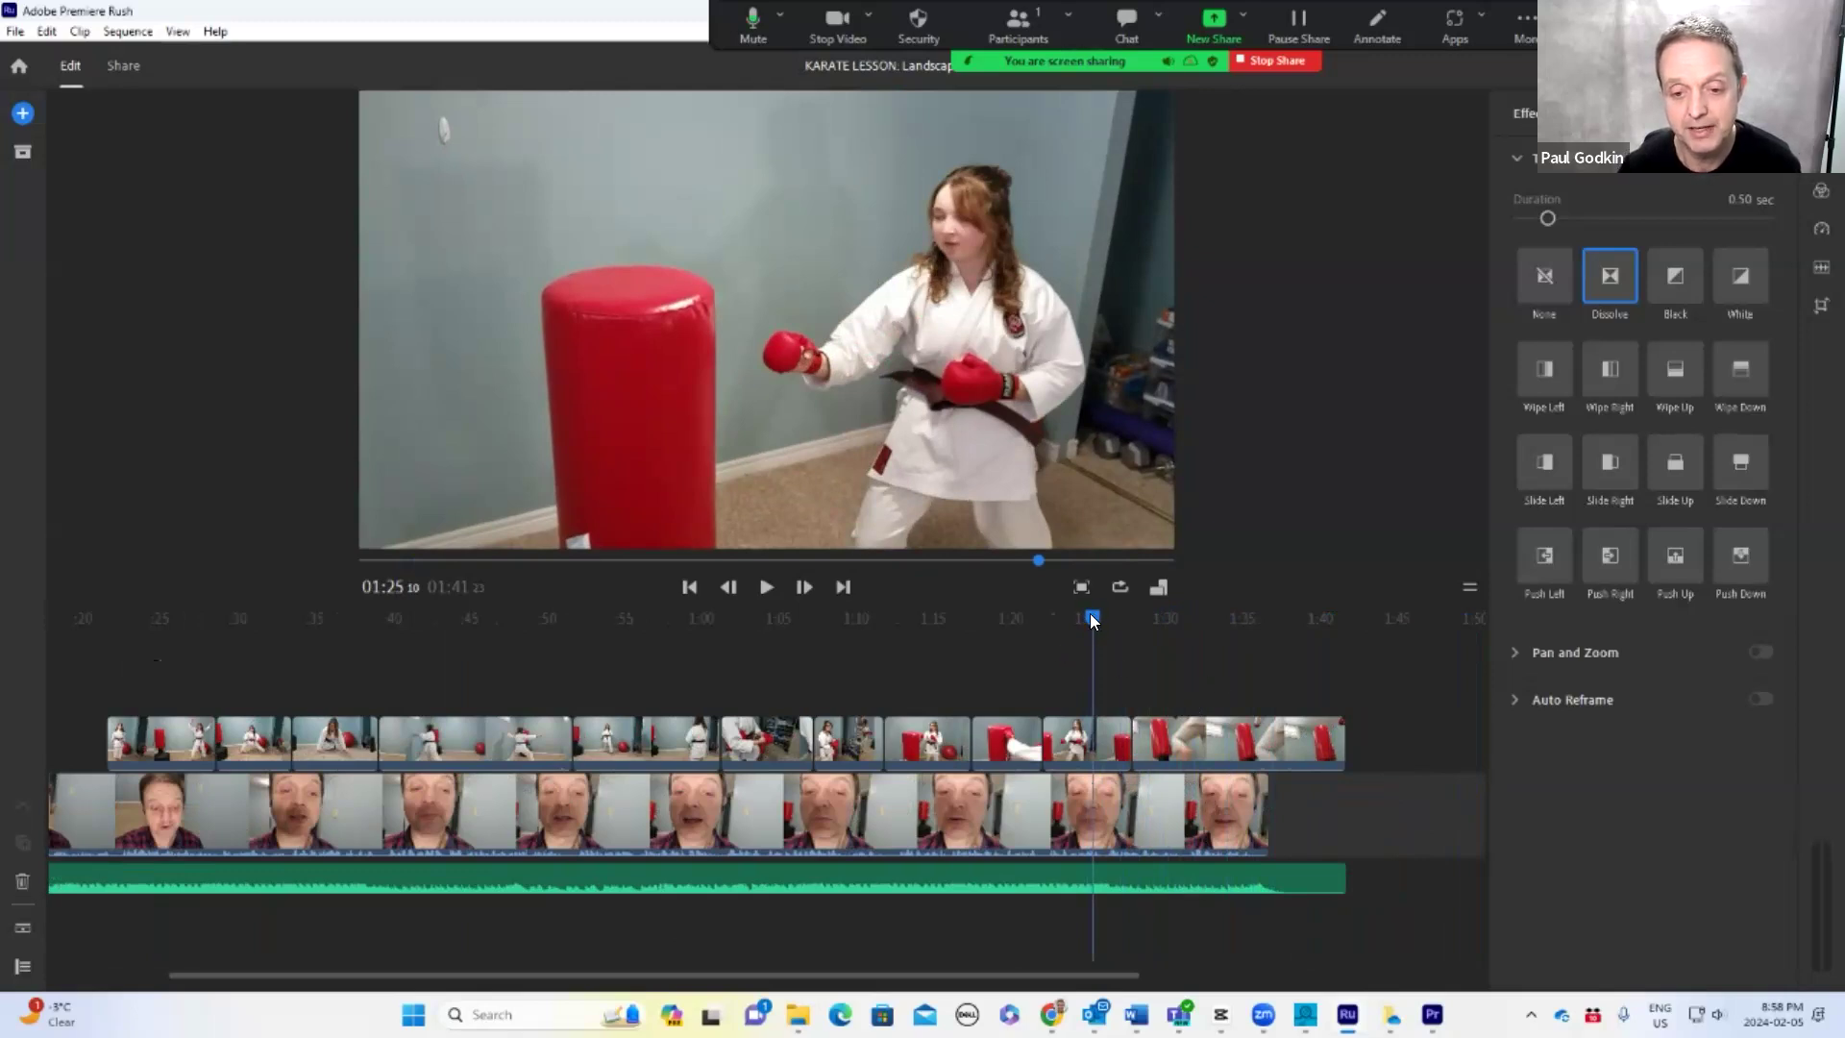
left_click_drag(1138, 623, 1115, 631)
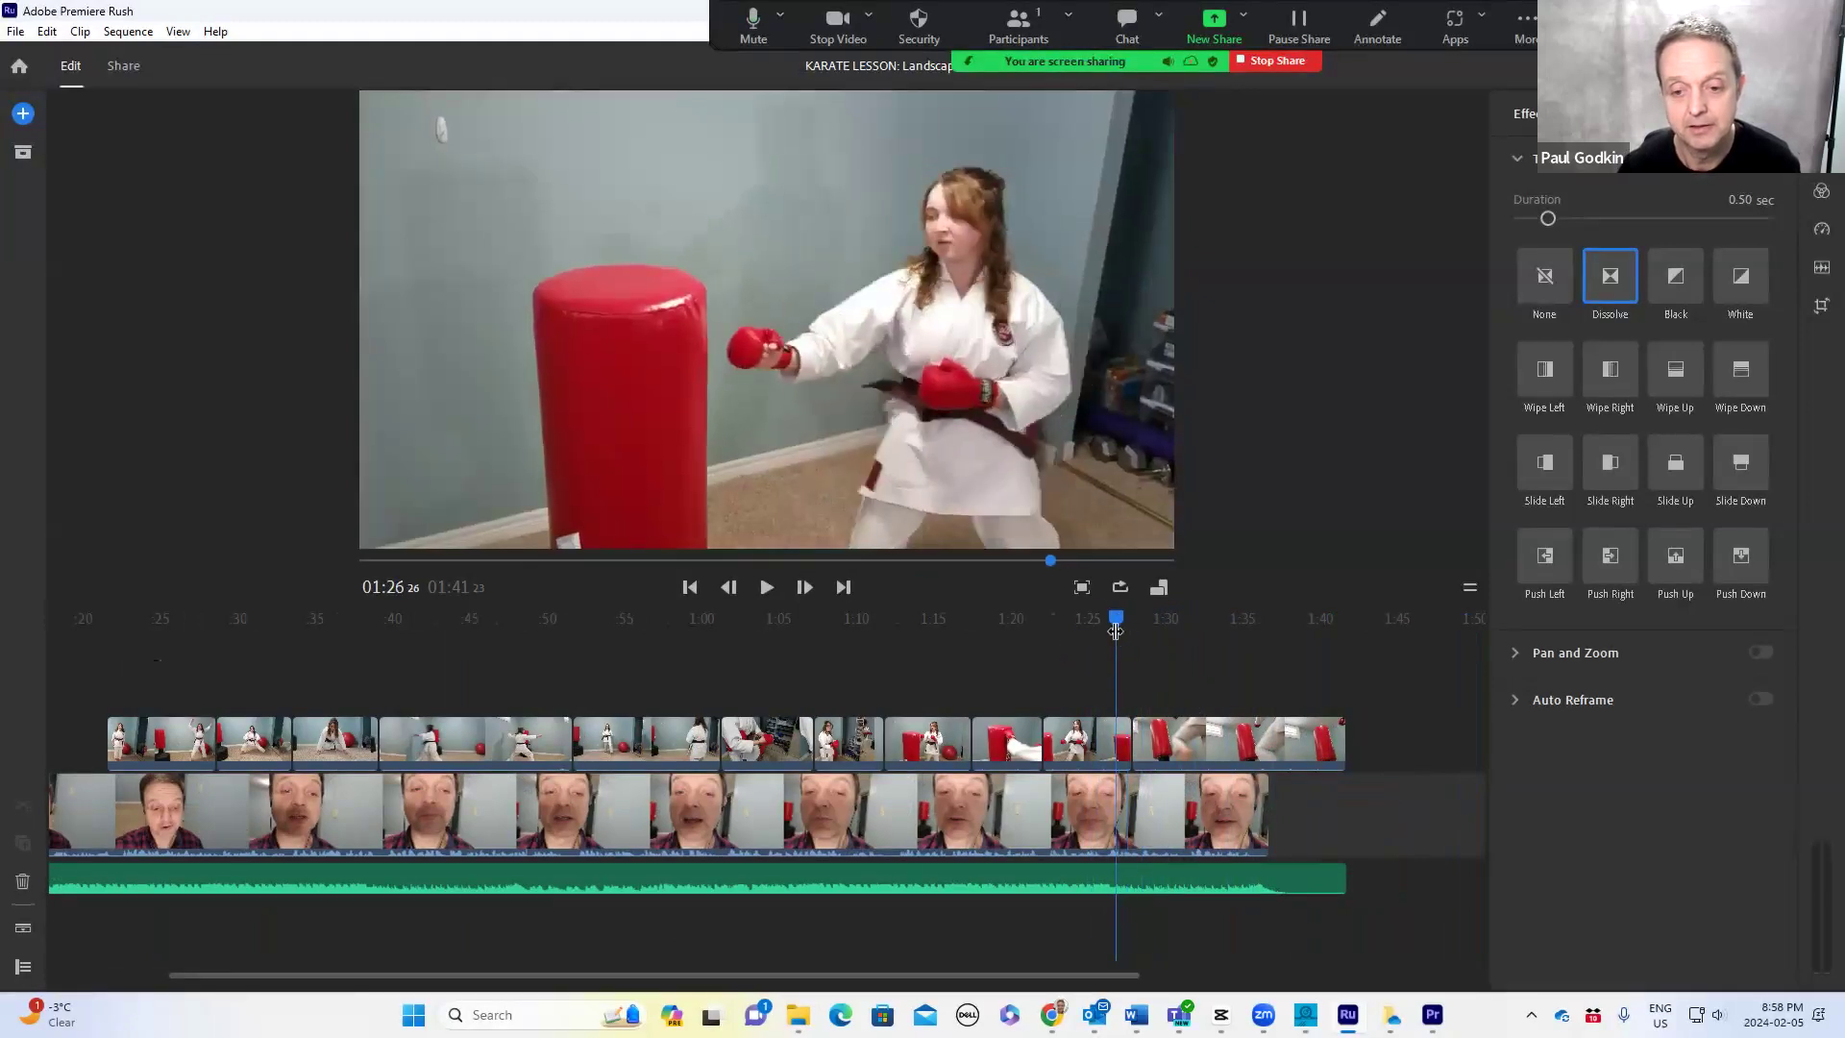
key("space")
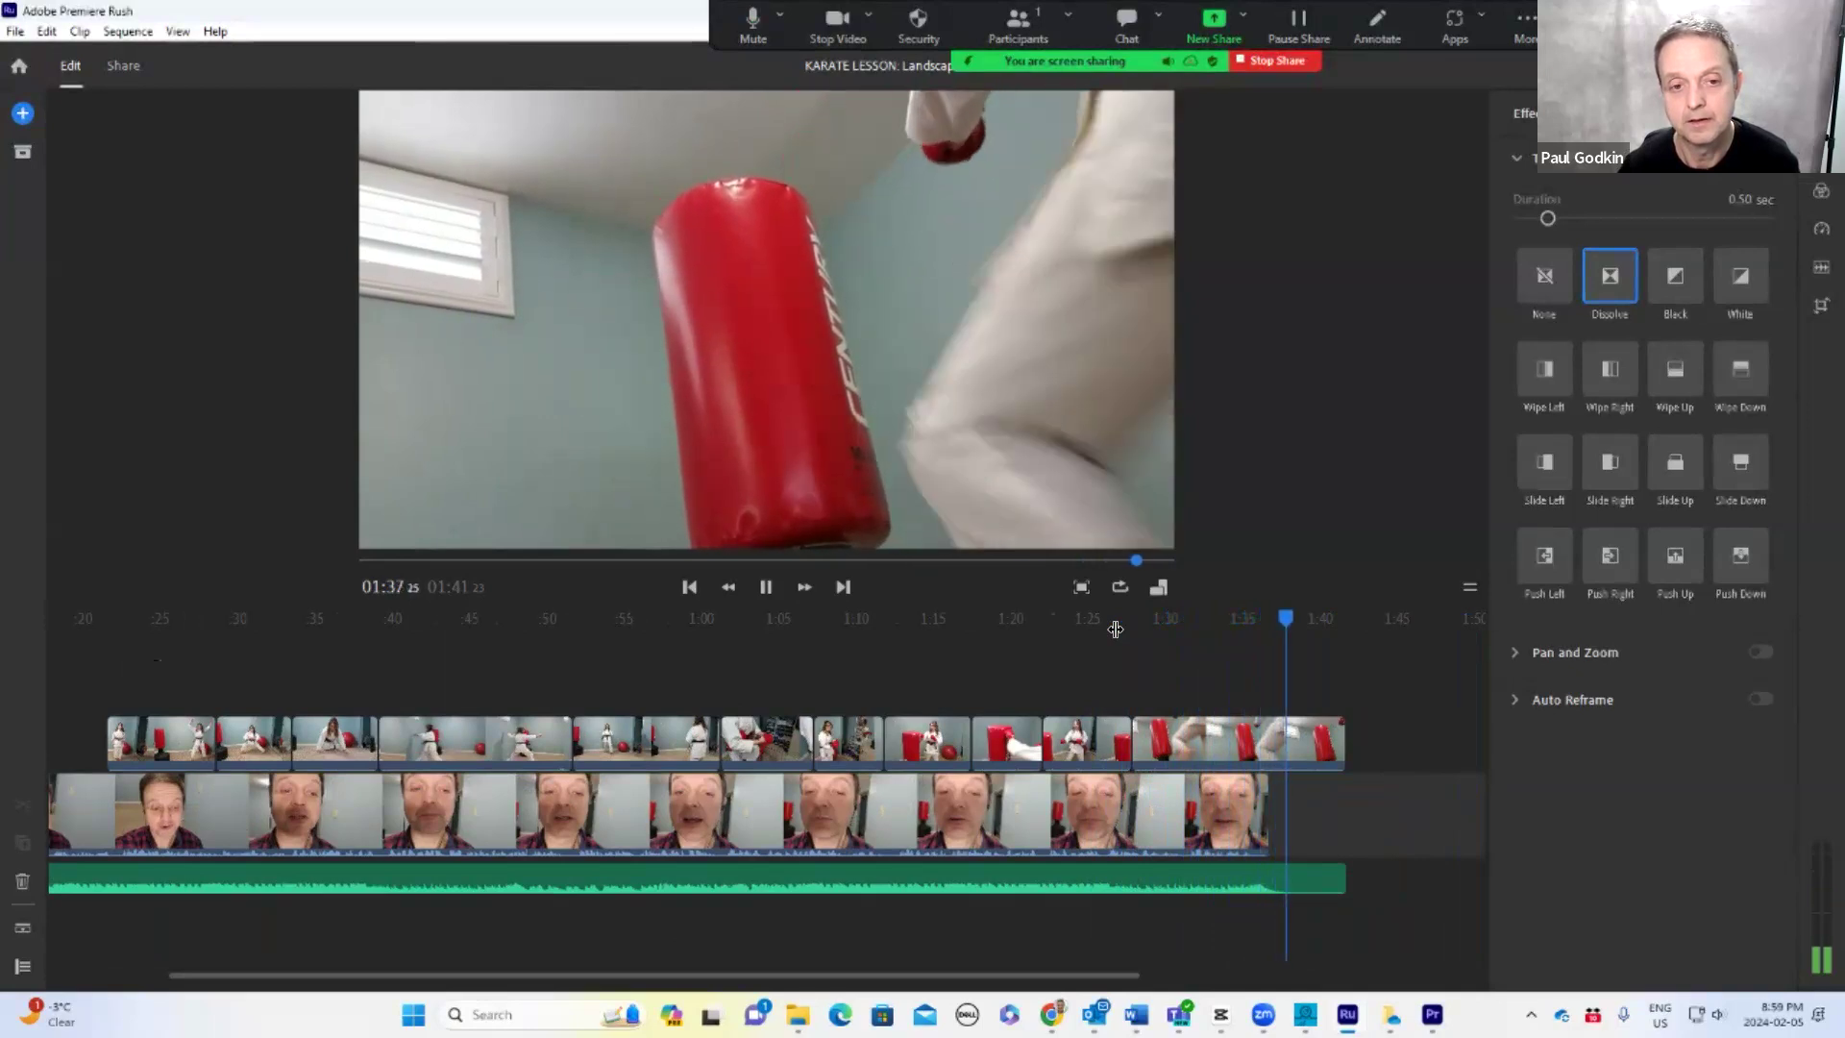
key("space")
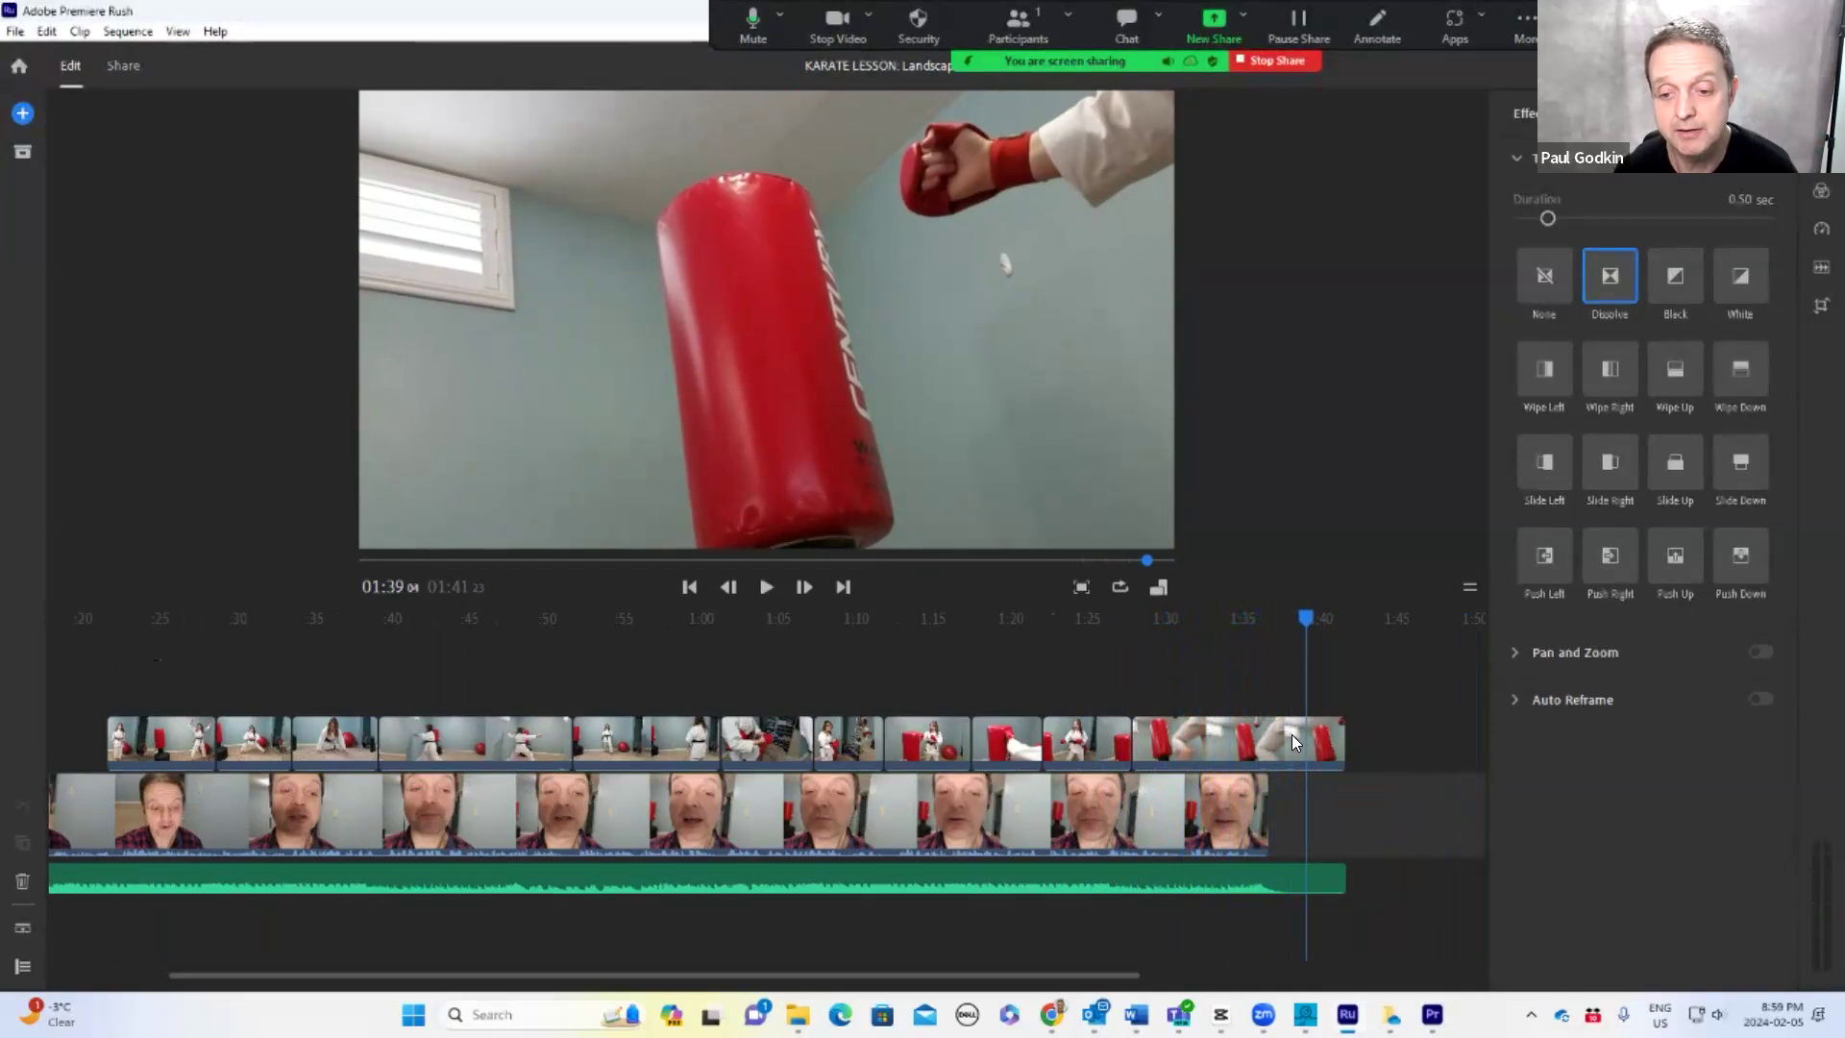
- Select the last punching-bag clip on the upper video track and expand the audio of the timeline tracks
left_click(1291, 734)
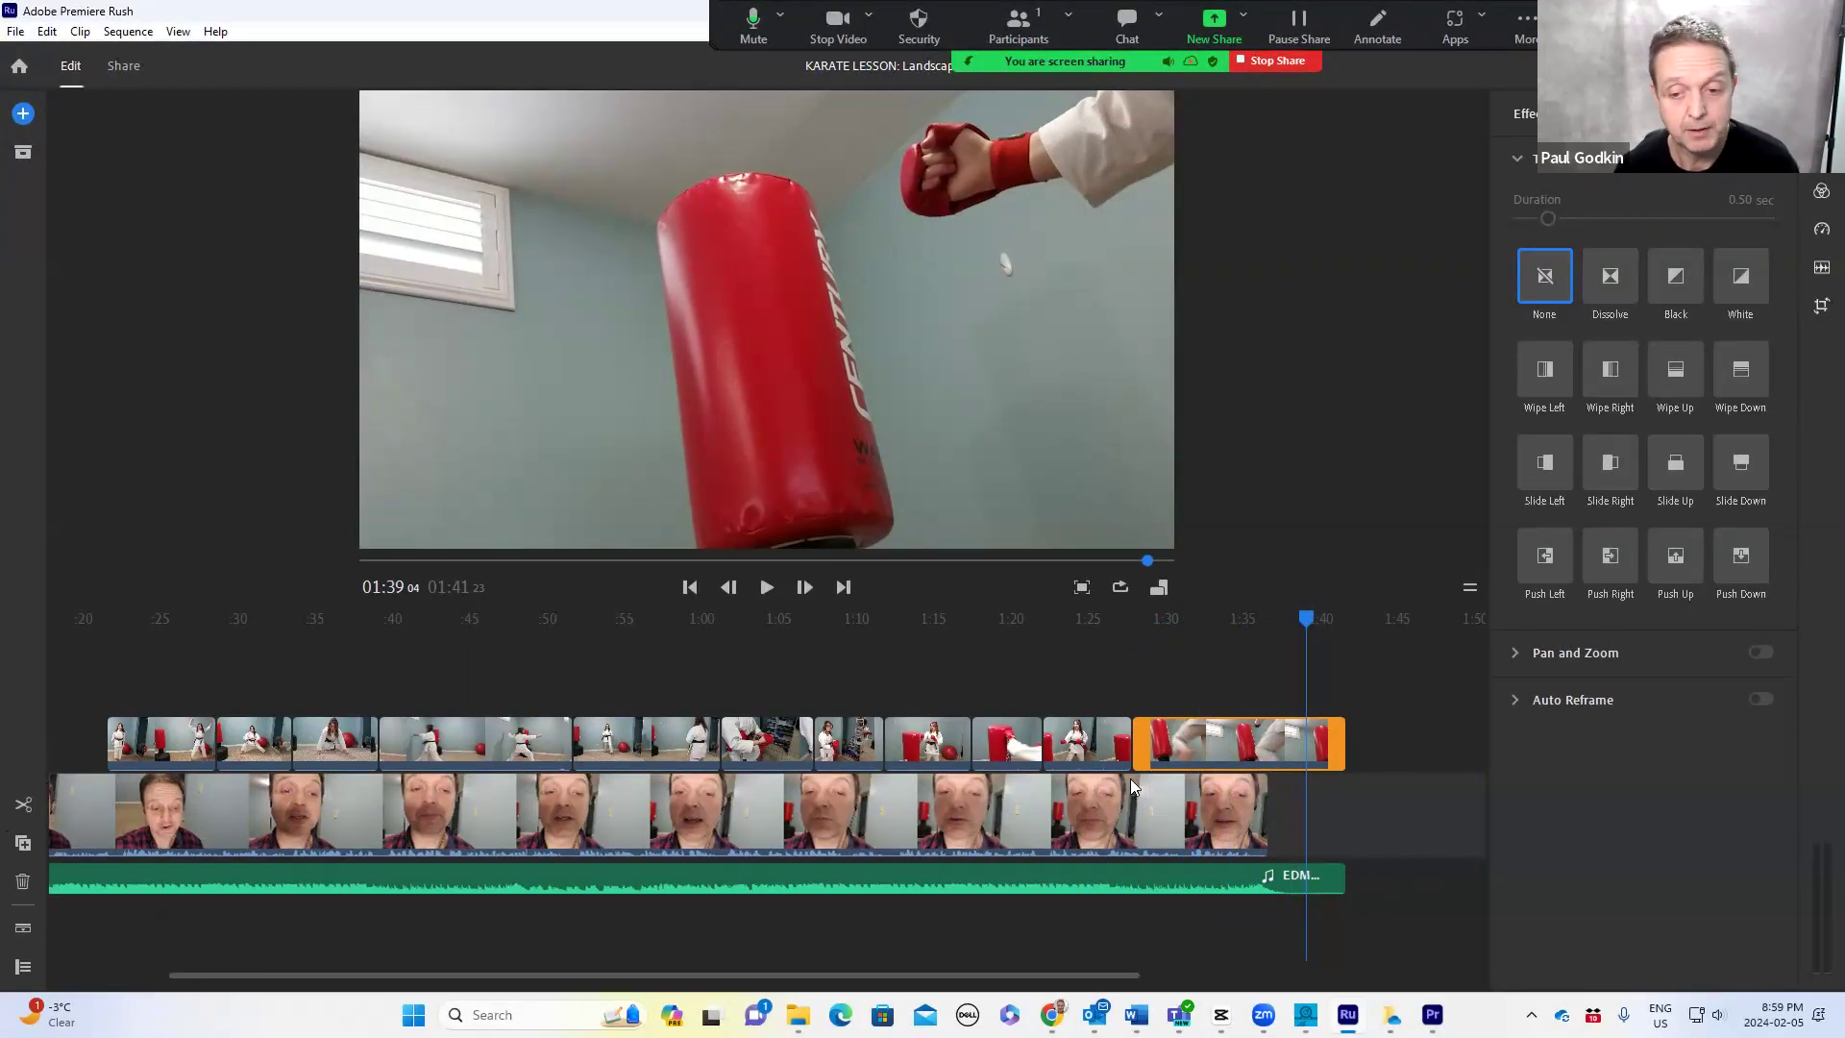
left_click(1218, 742)
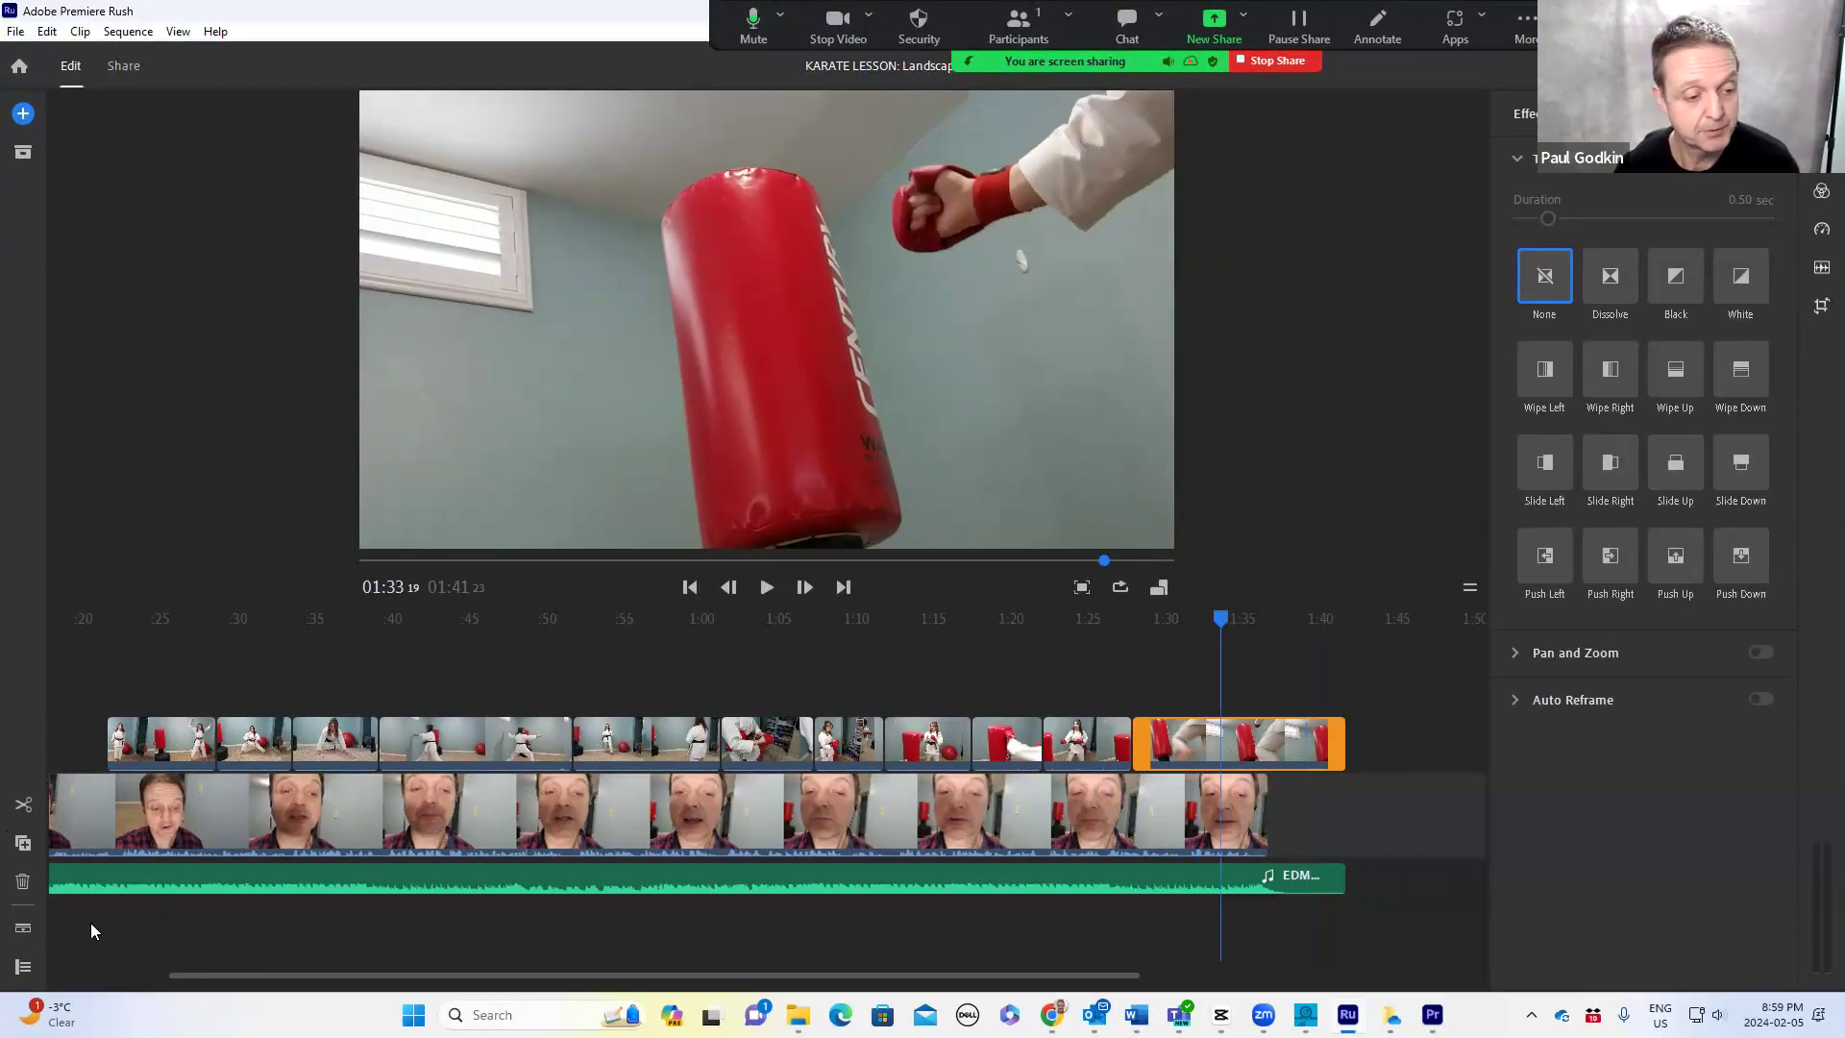
left_click(28, 933)
- Split the last punching-bag clip on the upper video track at 01:35:28, near the end of the speaker's clip
left_click(1270, 790)
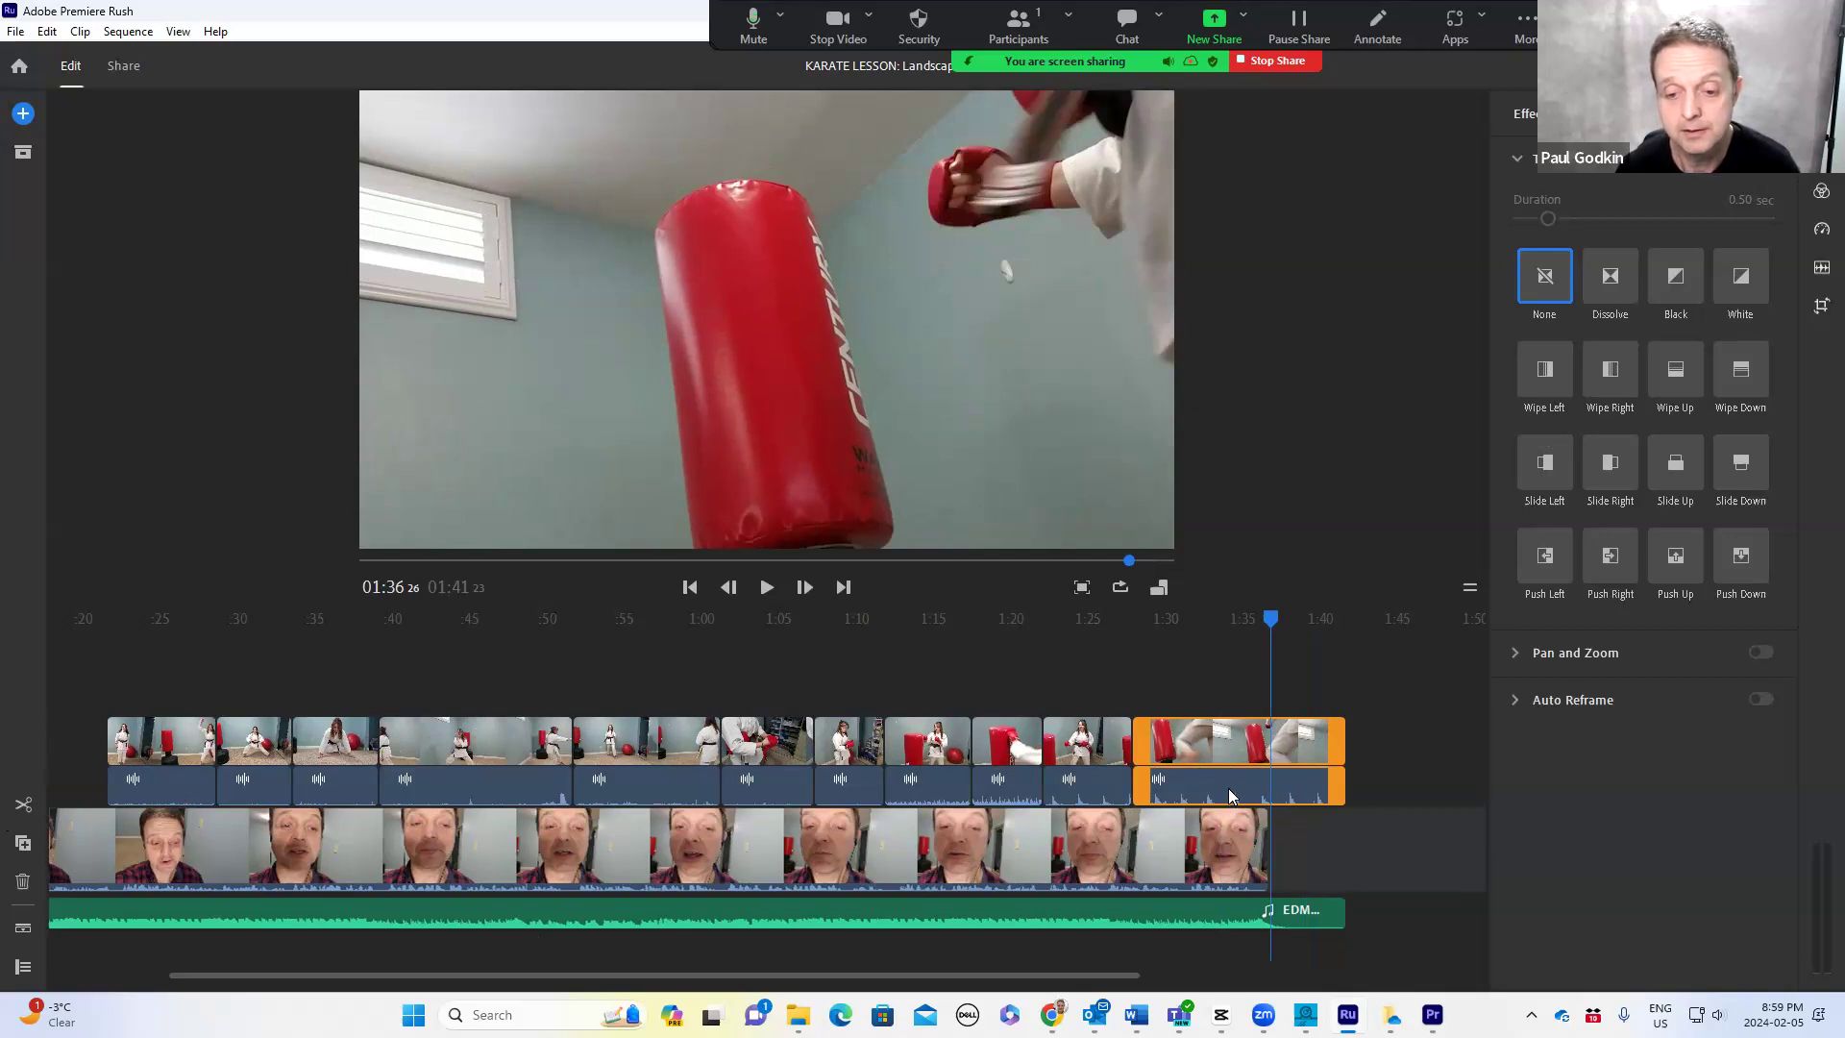
left_click(1087, 744)
left_click_drag(1090, 623, 1247, 655)
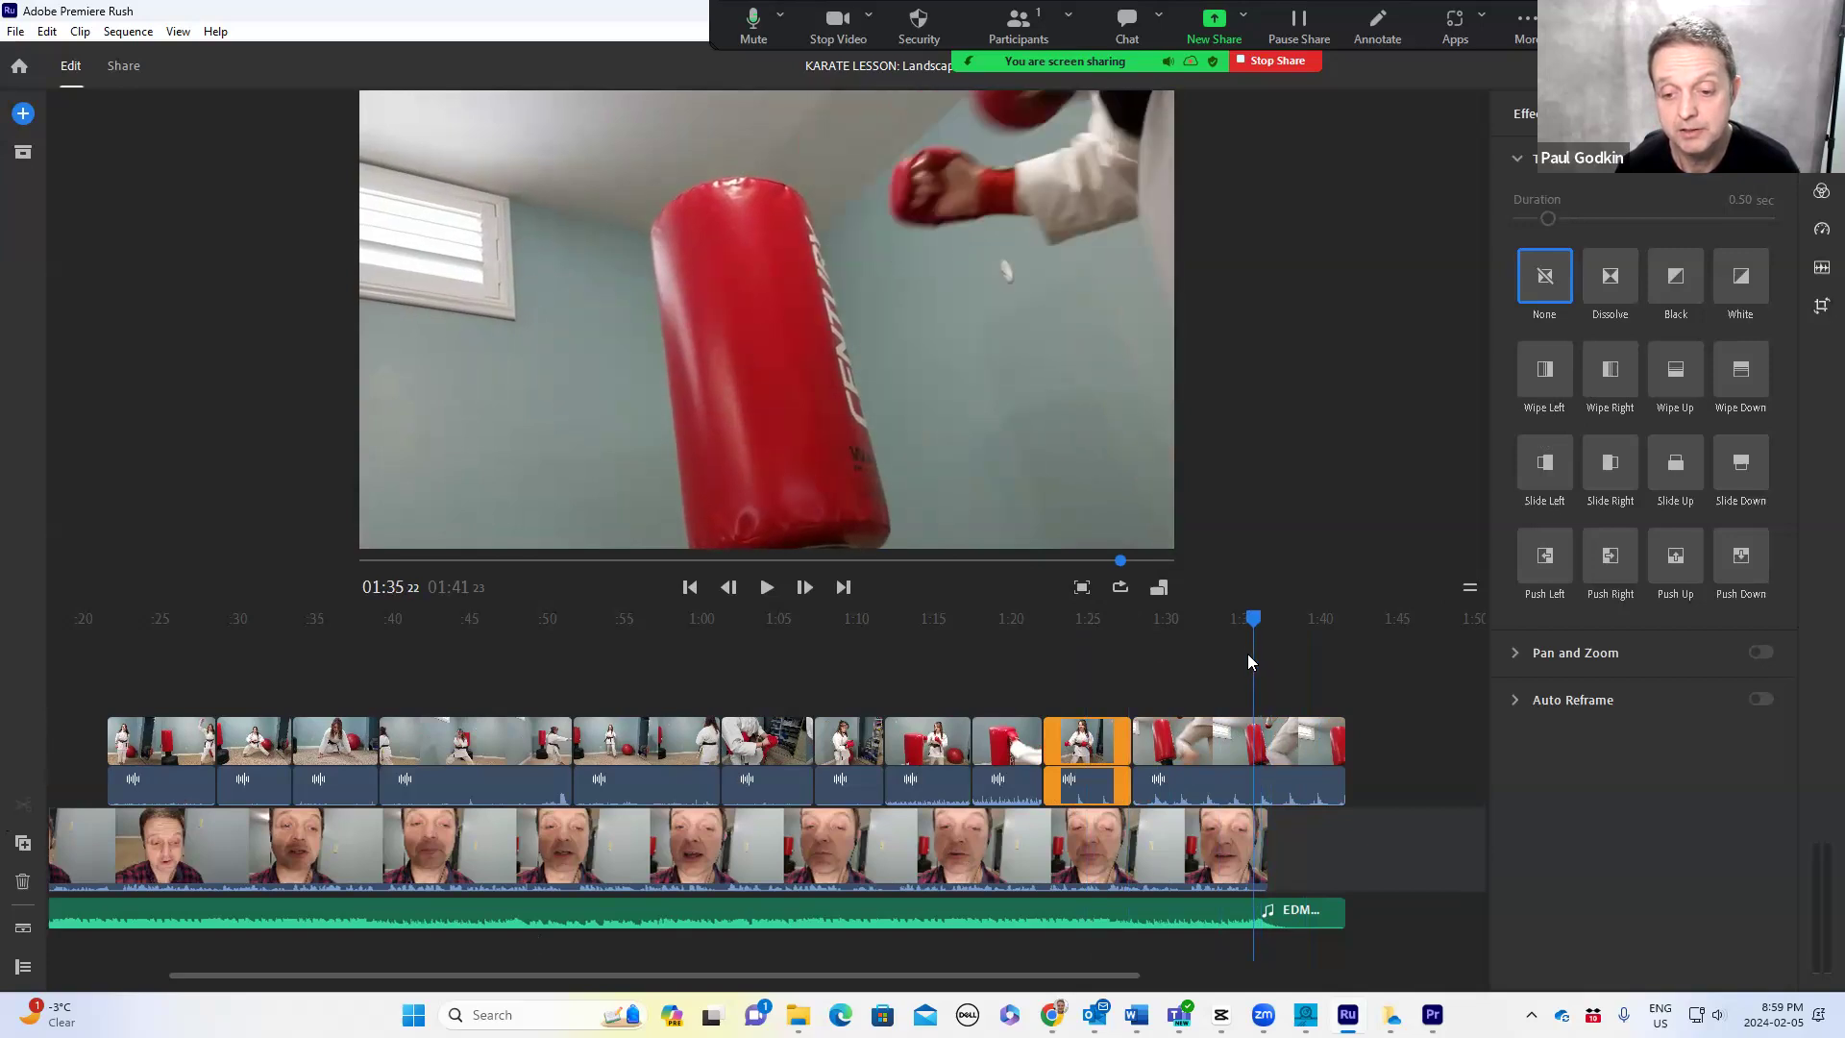
left_click(1240, 842)
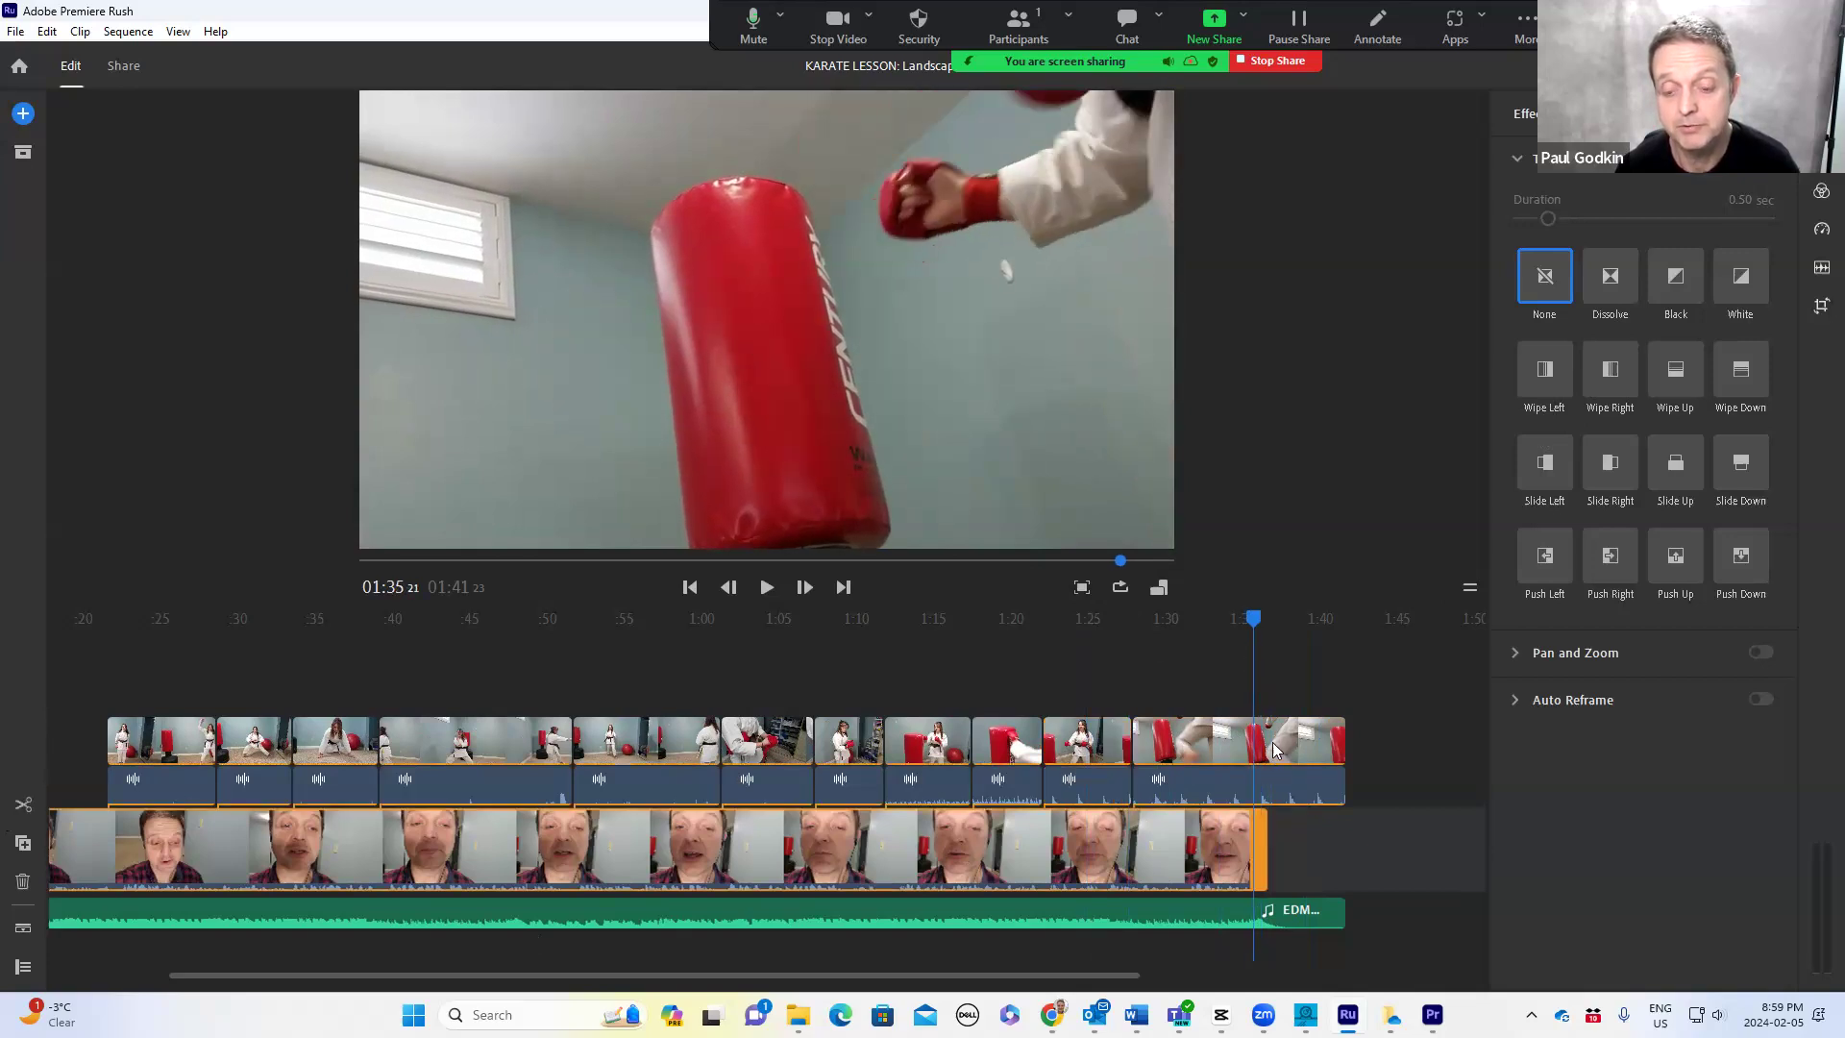
left_click(1272, 742)
left_click_drag(1271, 623, 1256, 619)
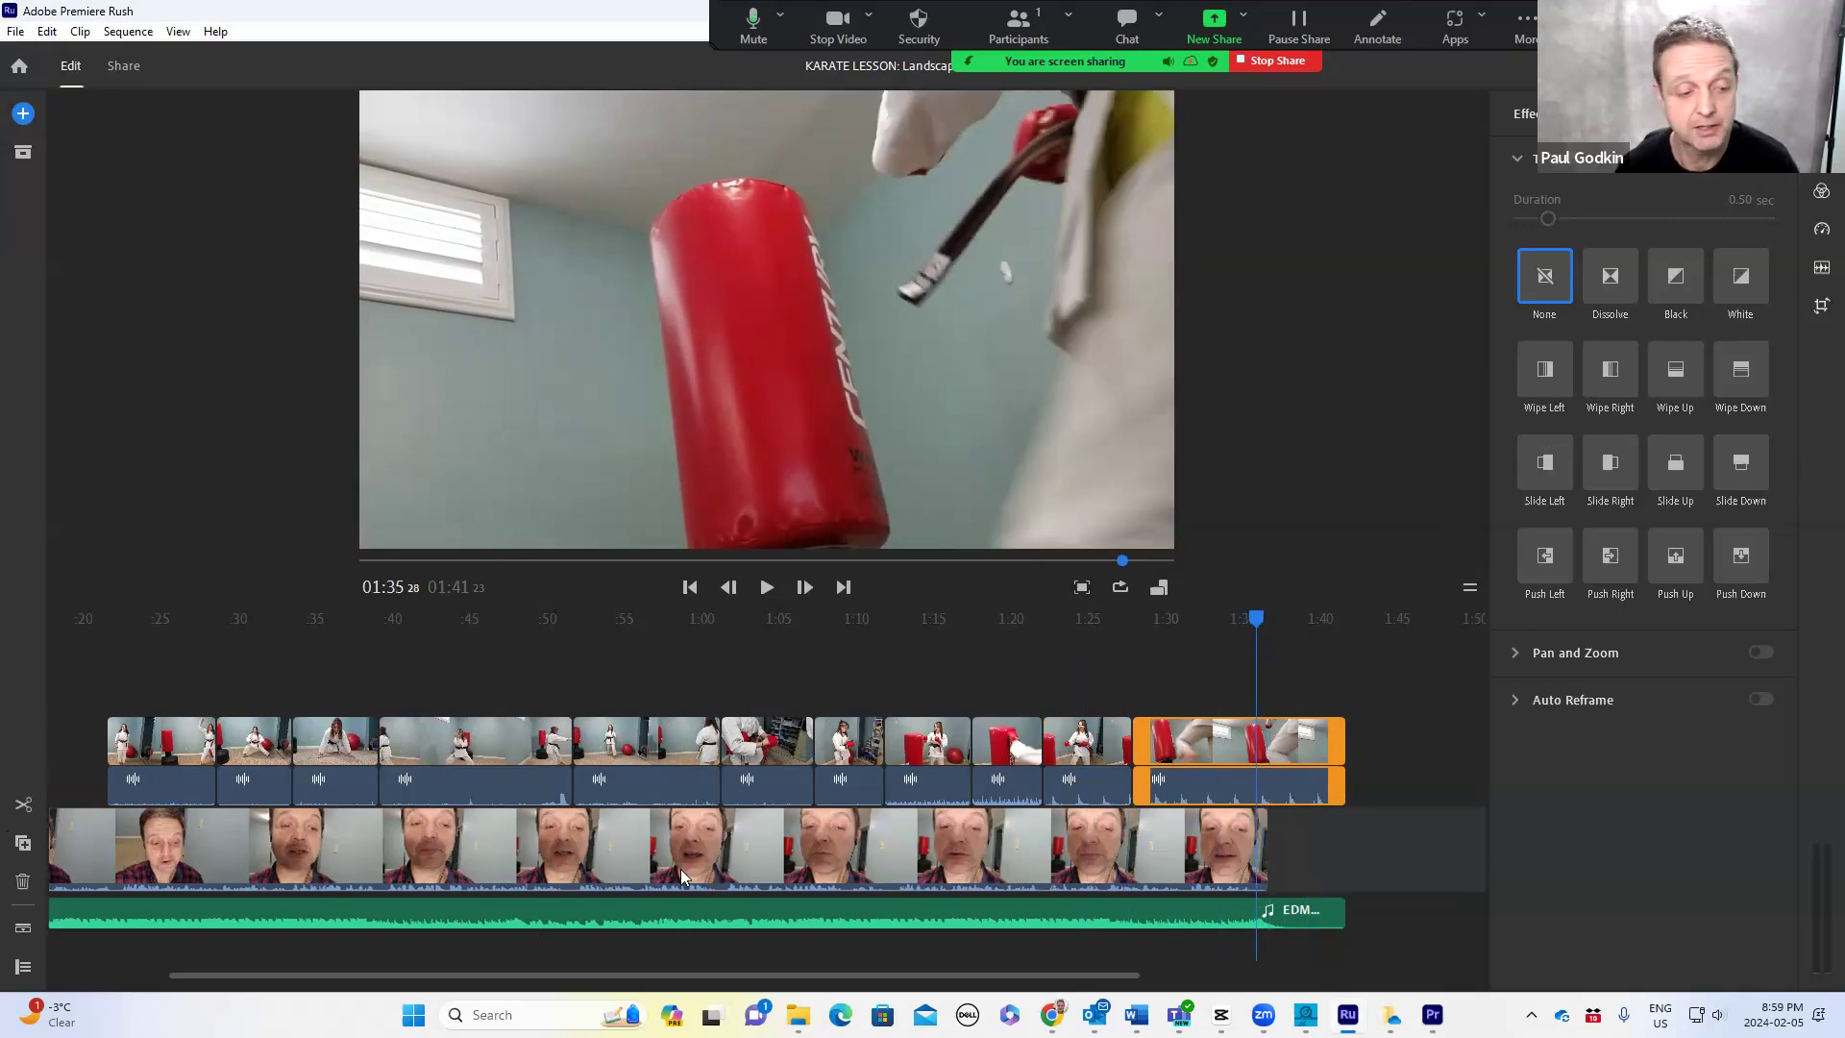
left_click(24, 804)
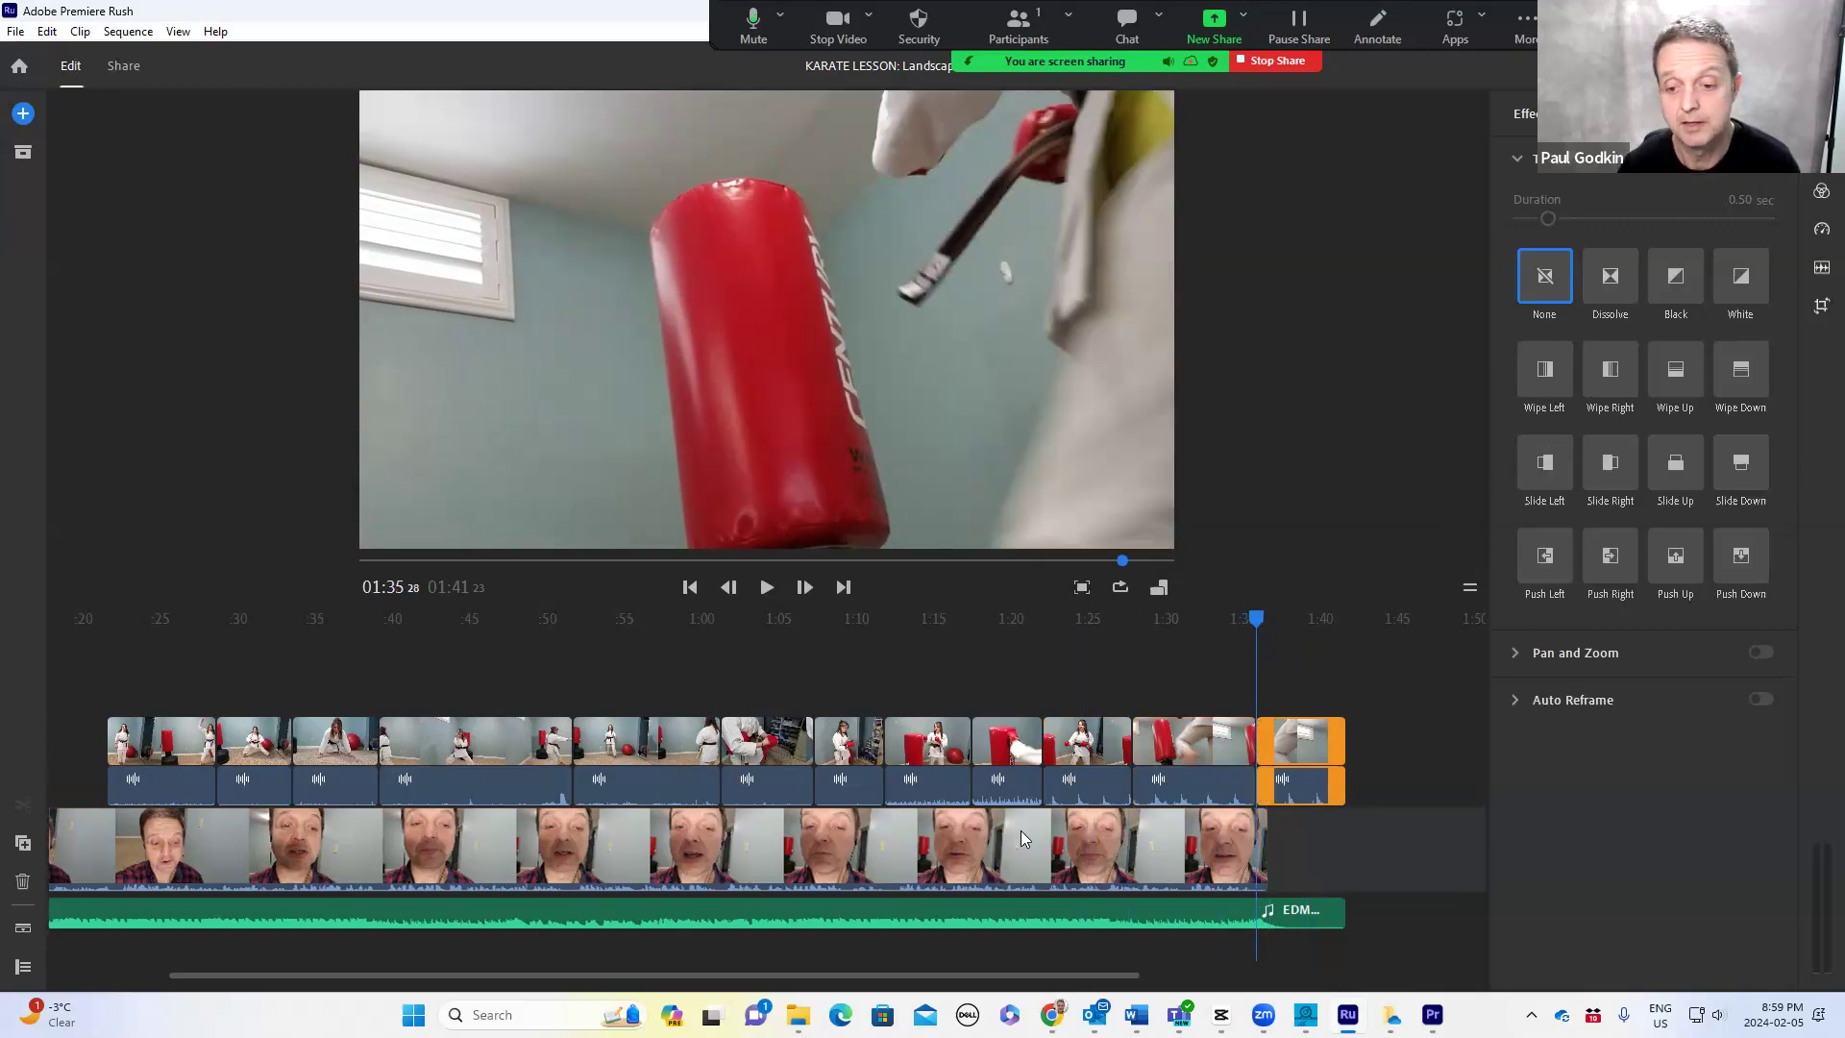
- Set the clip volume of the split-off final punching-bag segment to 50
left_click(1298, 779)
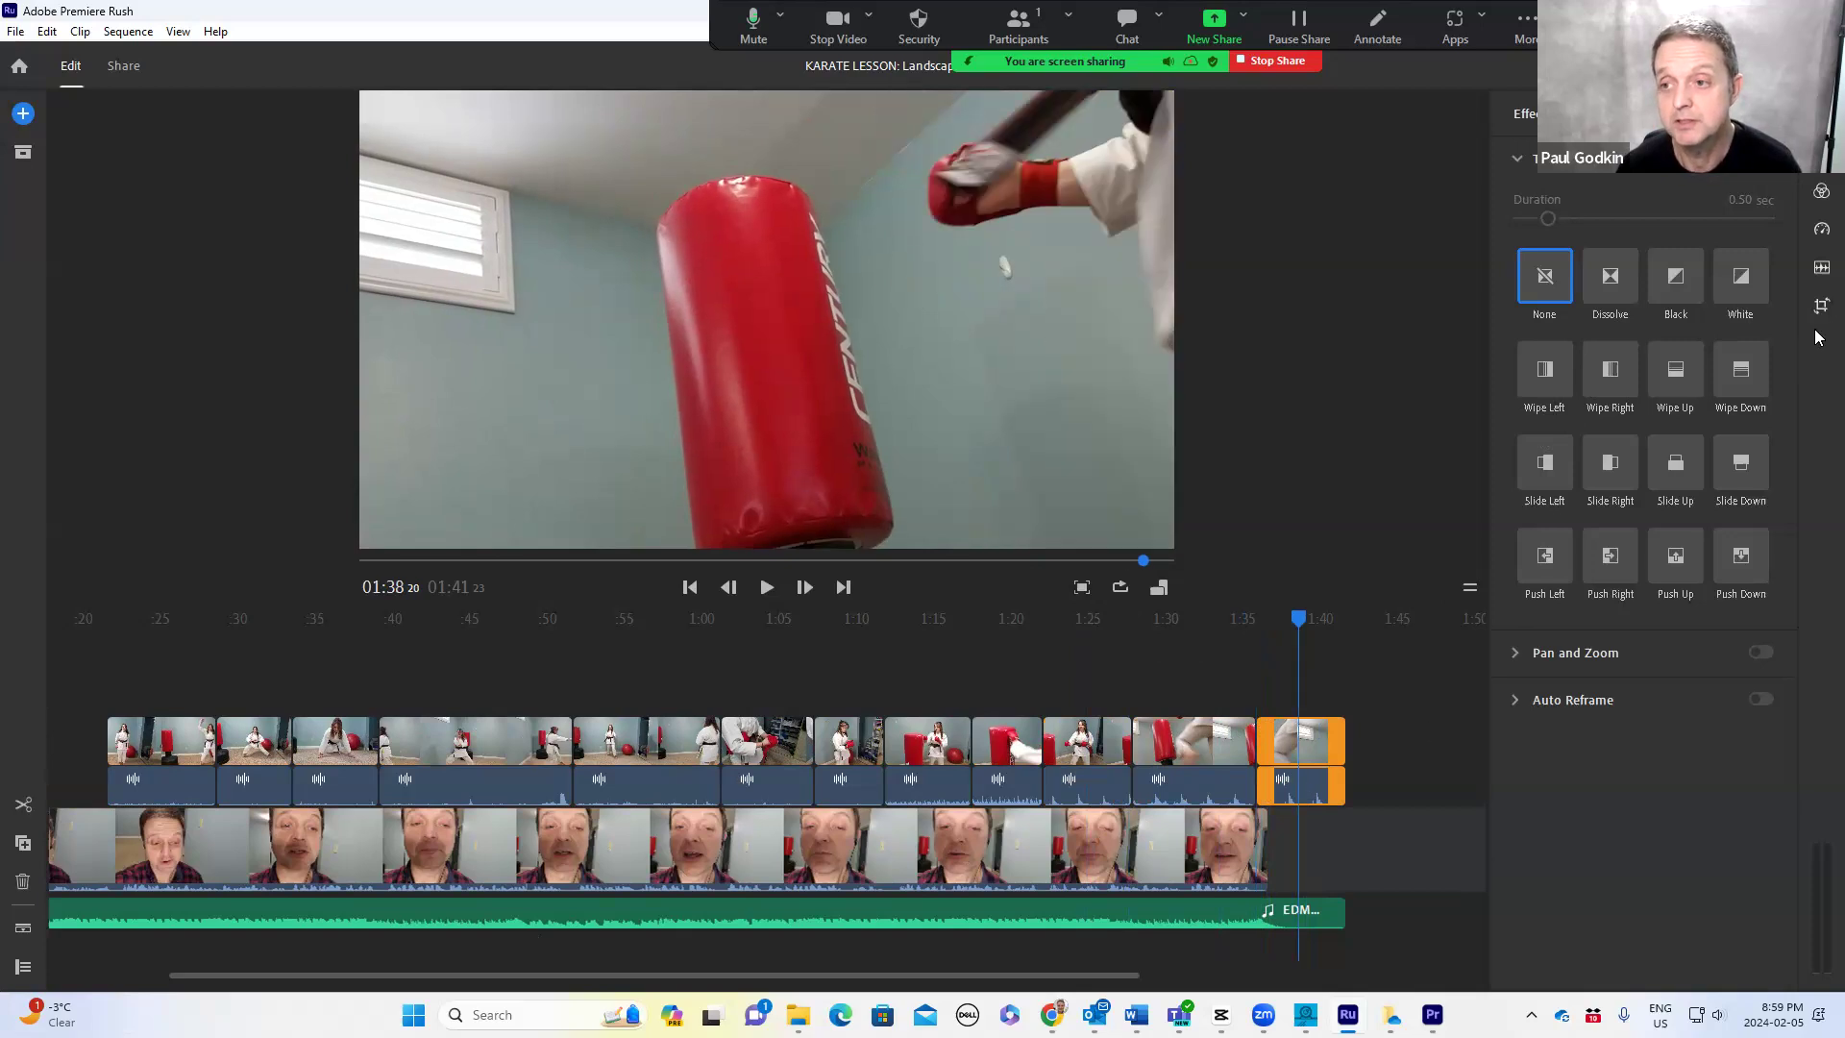
left_click(1821, 269)
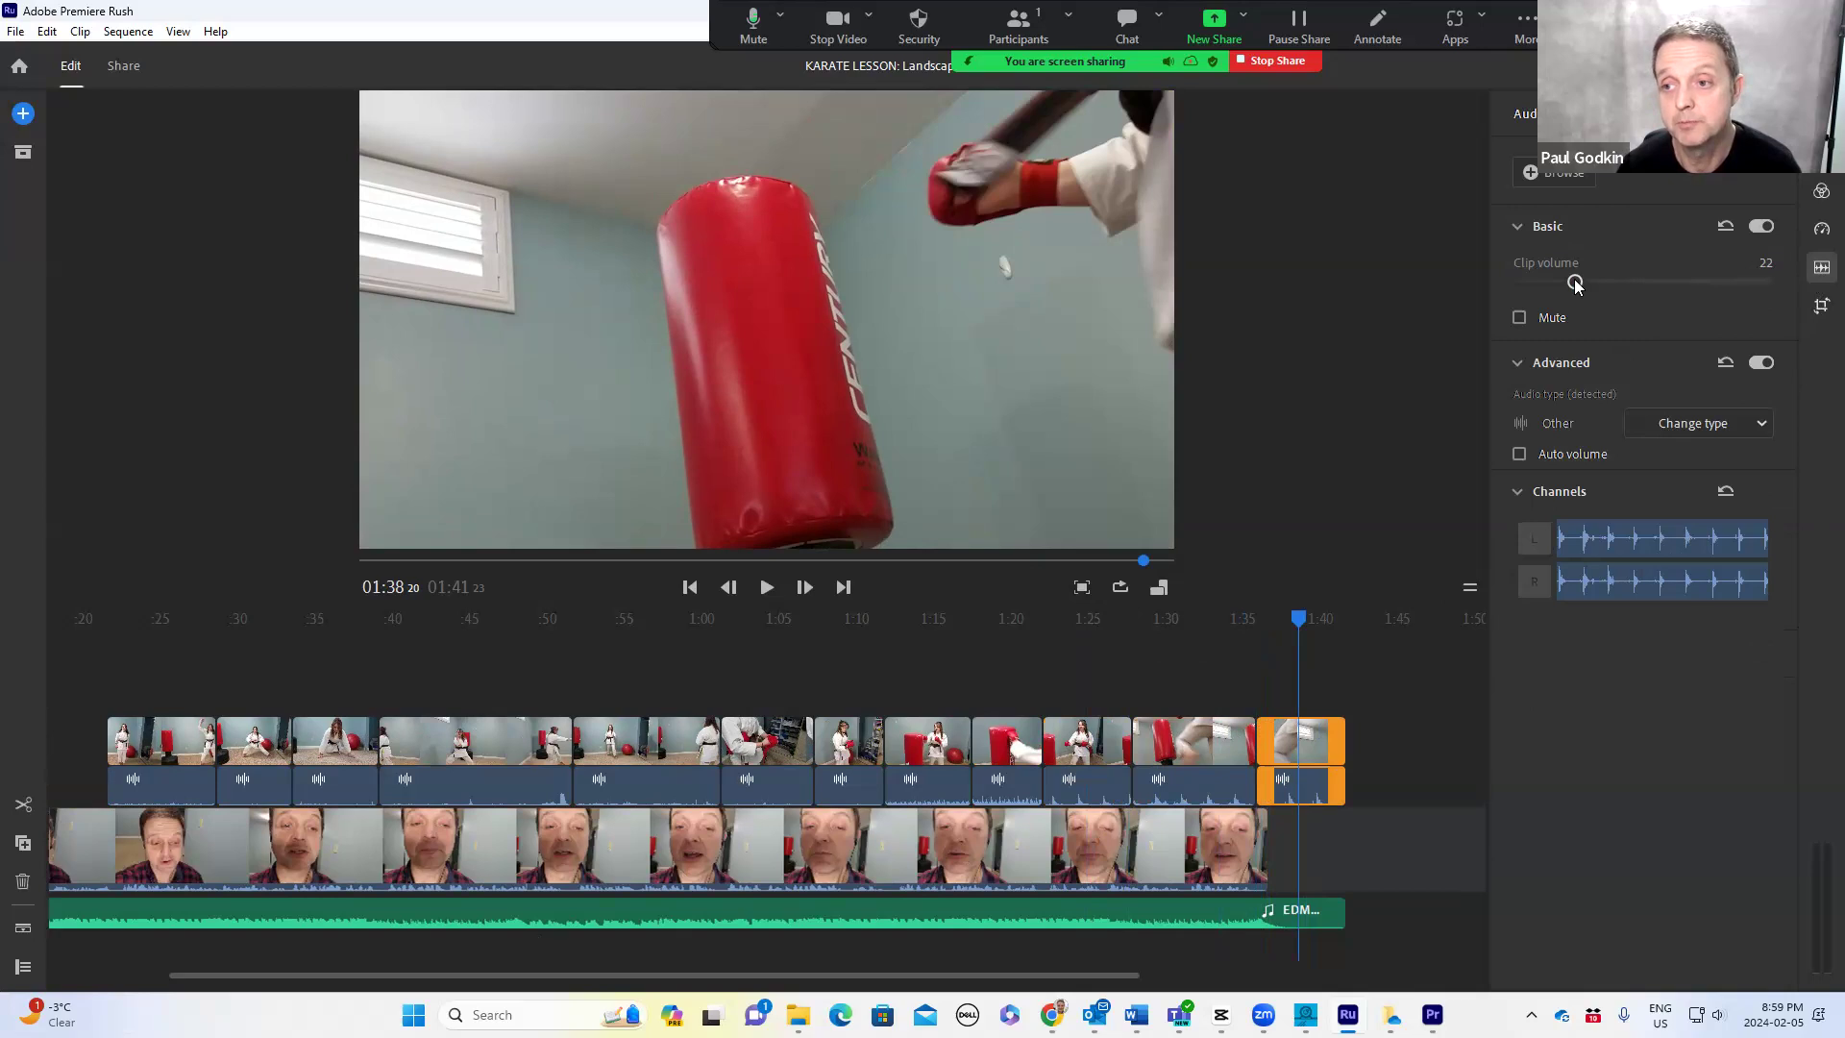
left_click_drag(1601, 285, 1622, 286)
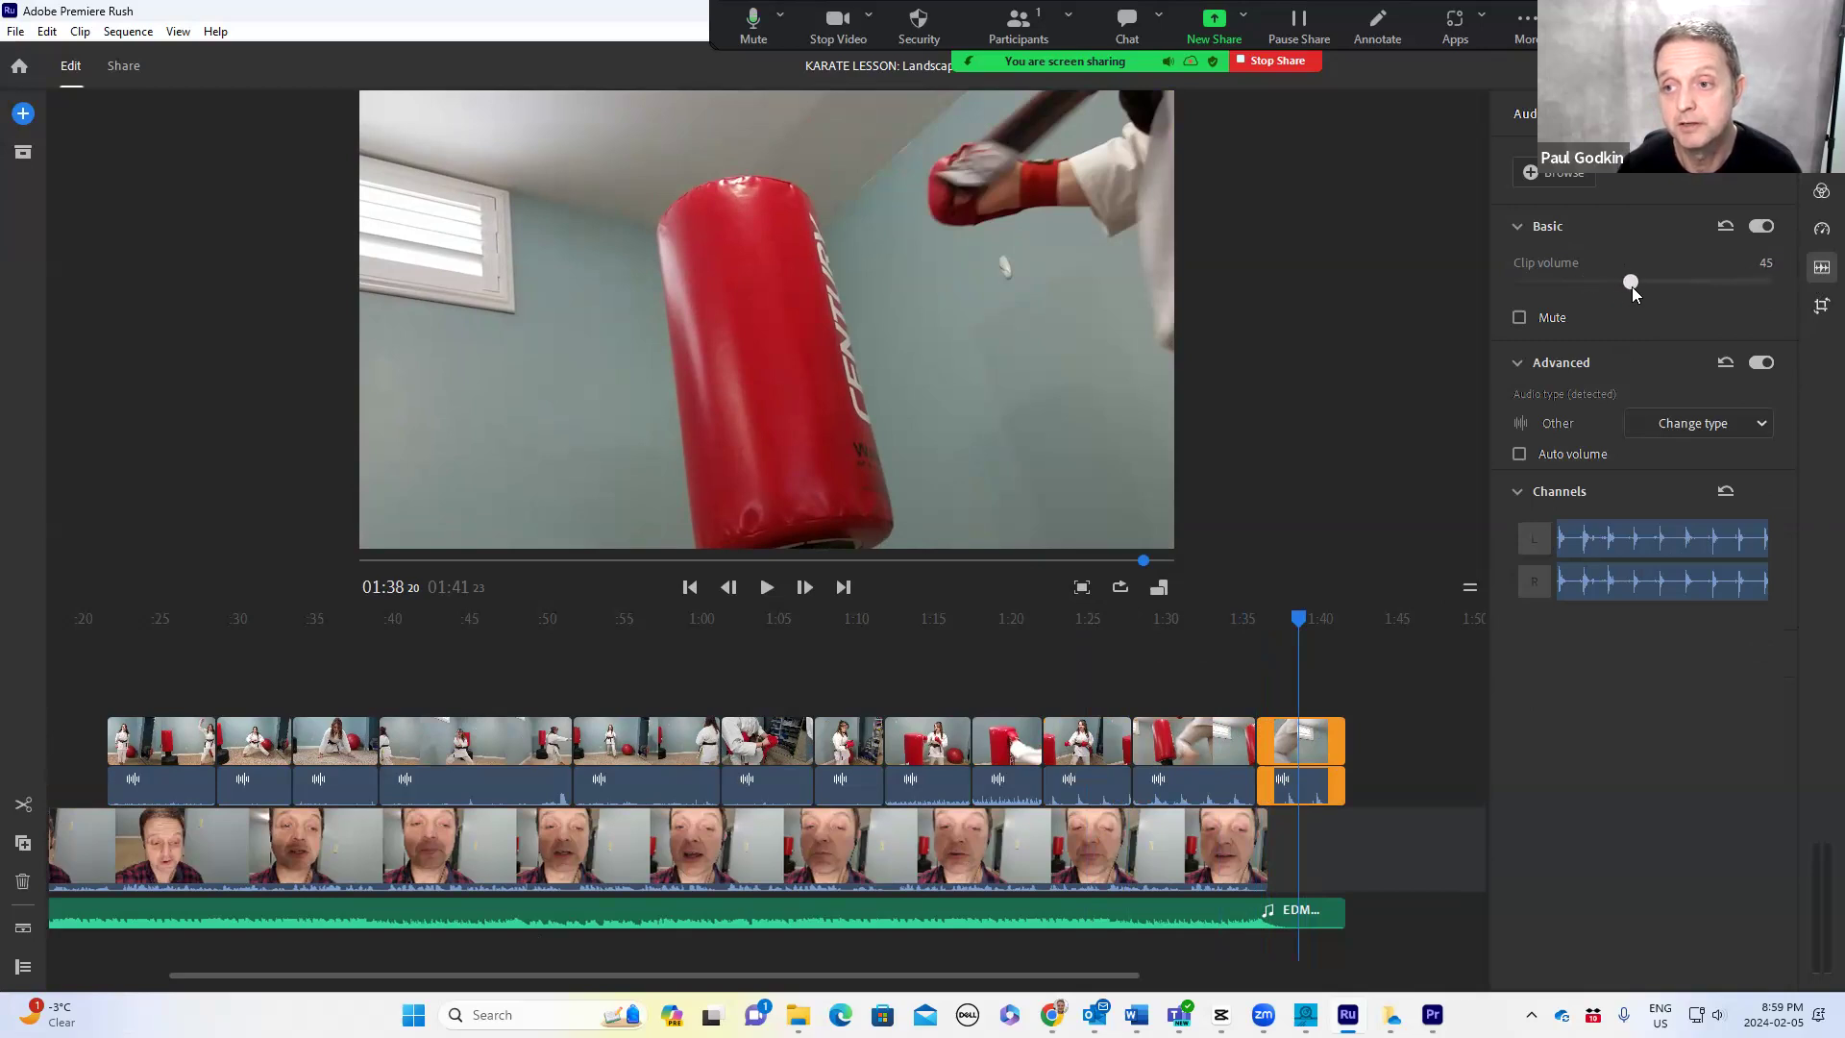
left_click_drag(1639, 289, 1641, 288)
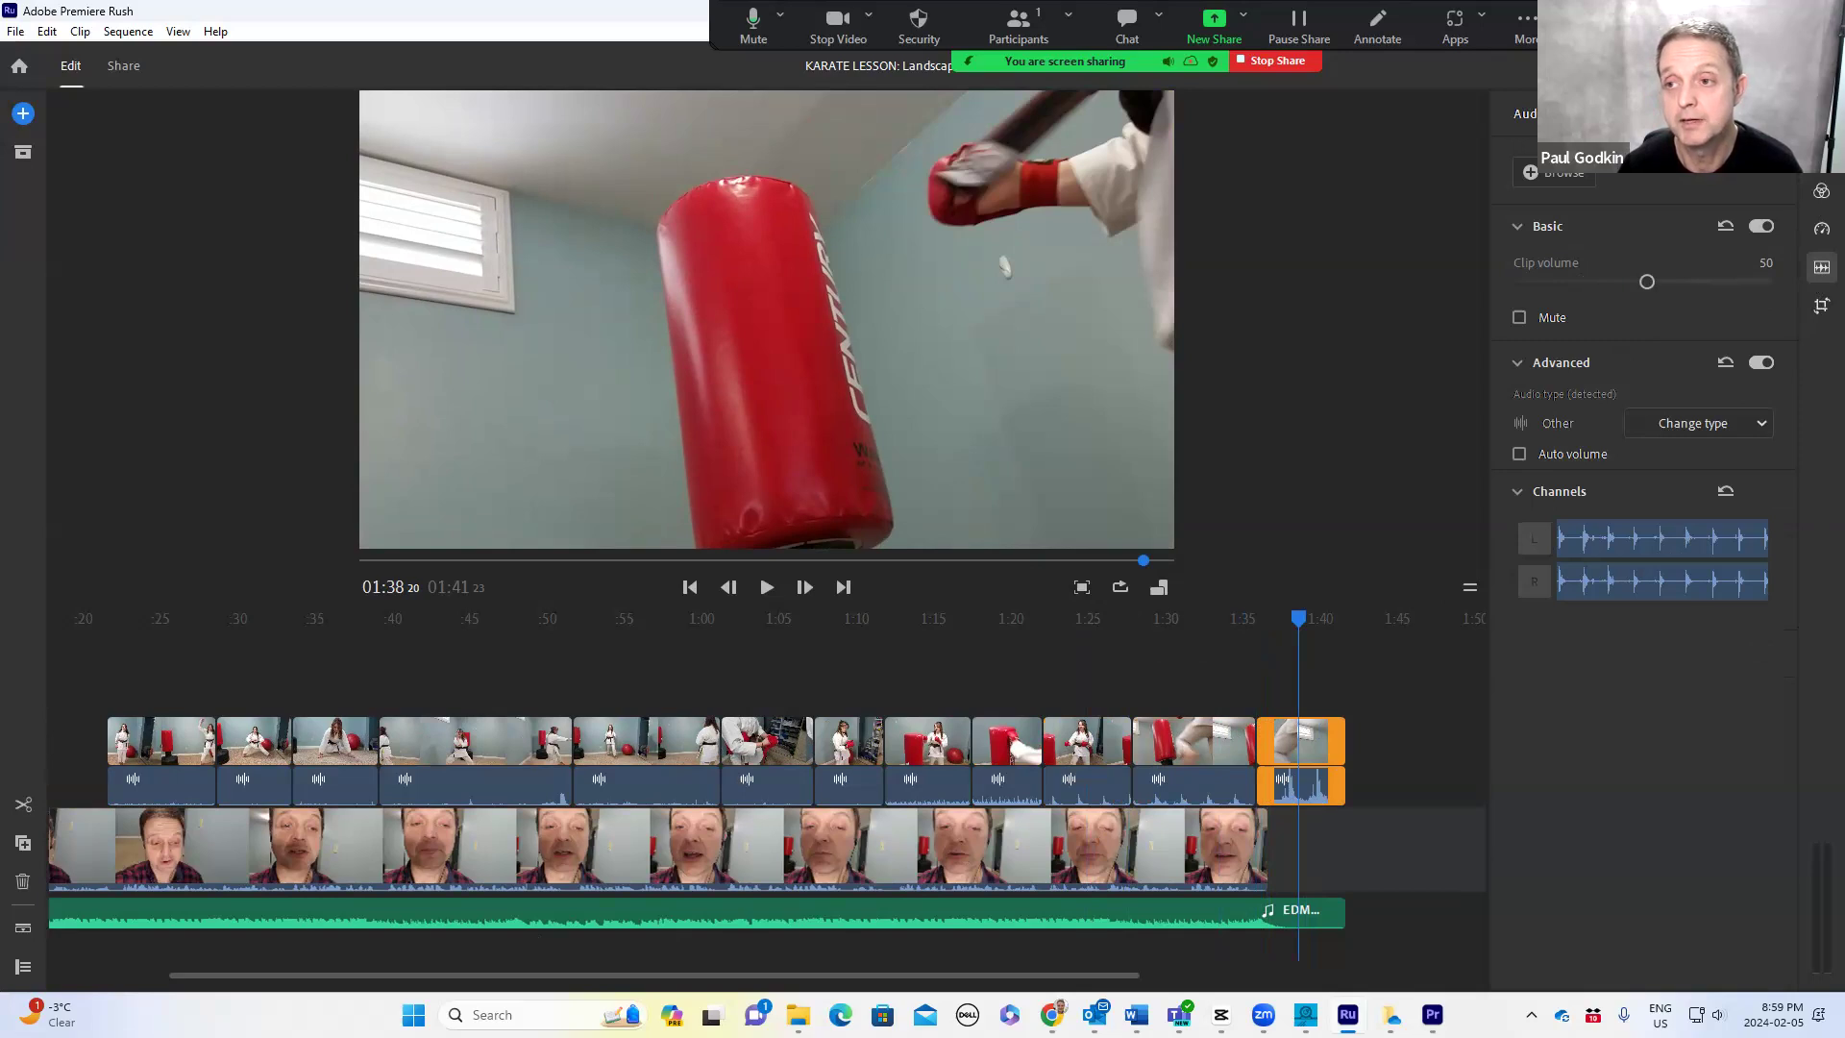
- Apply the Dissolve transition to the final punching-bag segment
left_click(1821, 151)
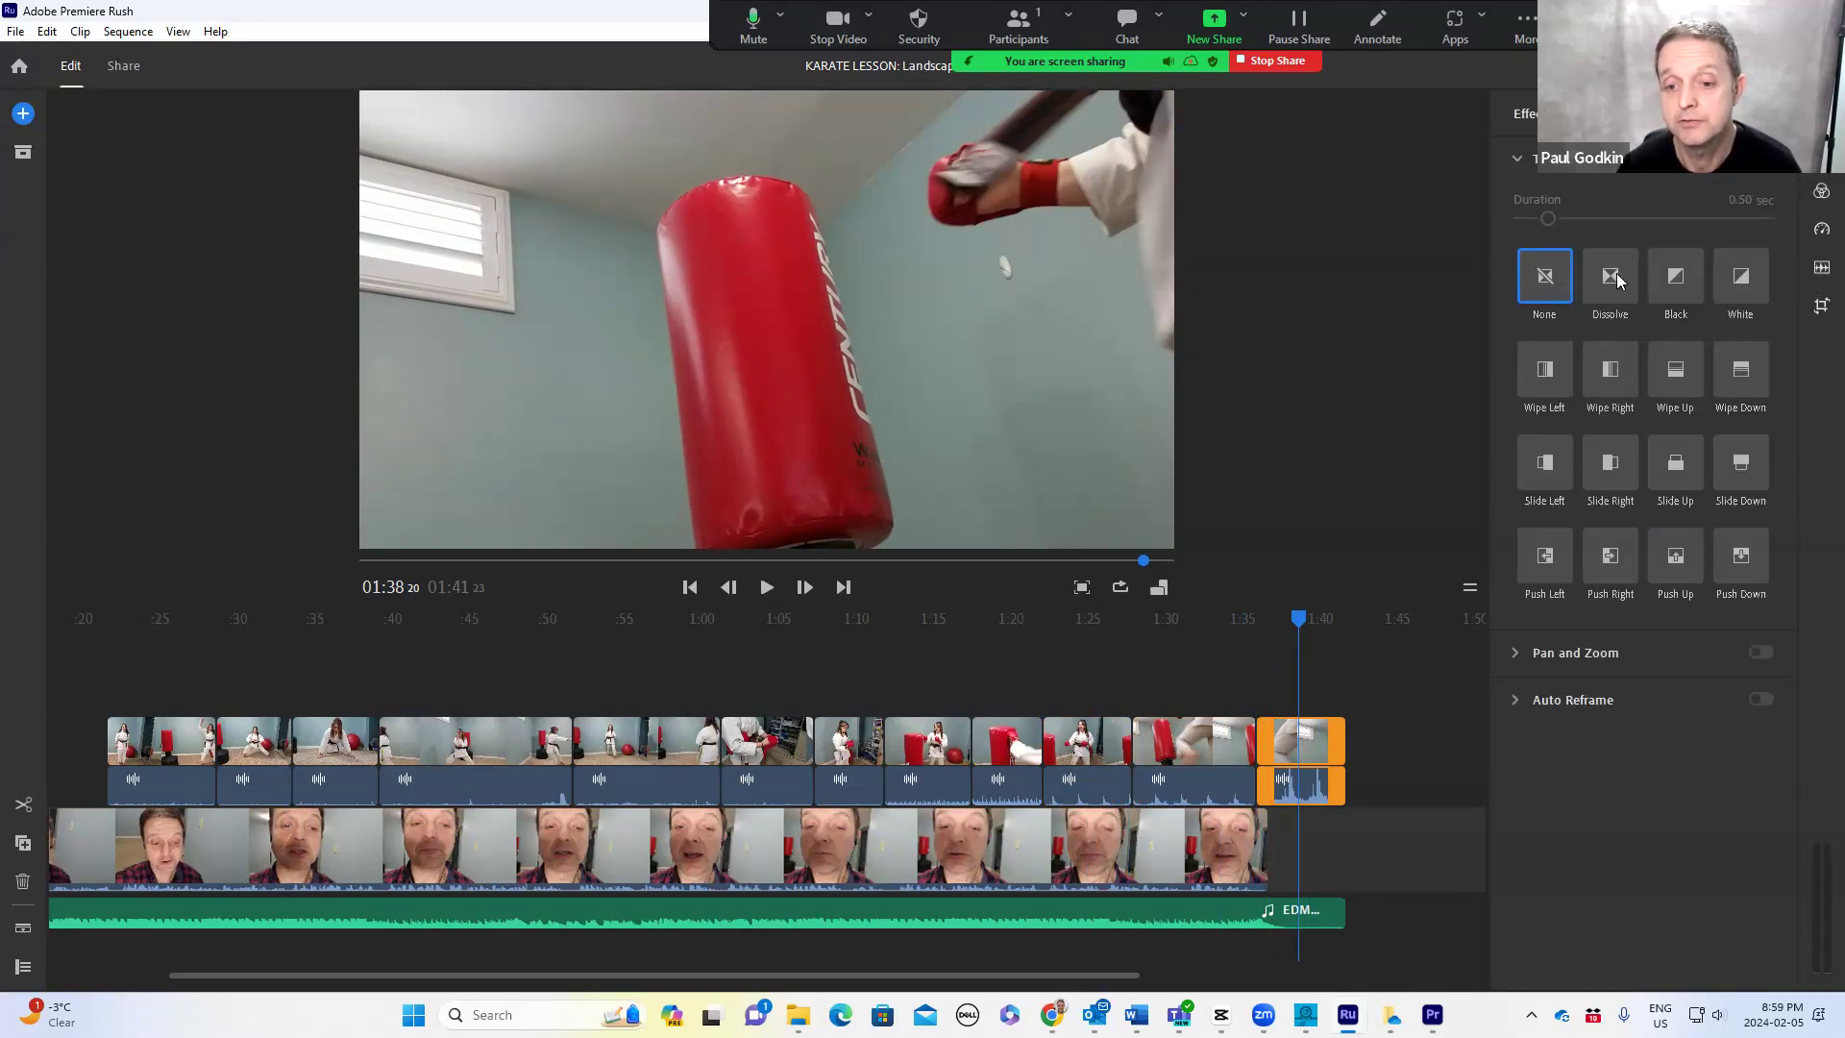
left_click(1611, 278)
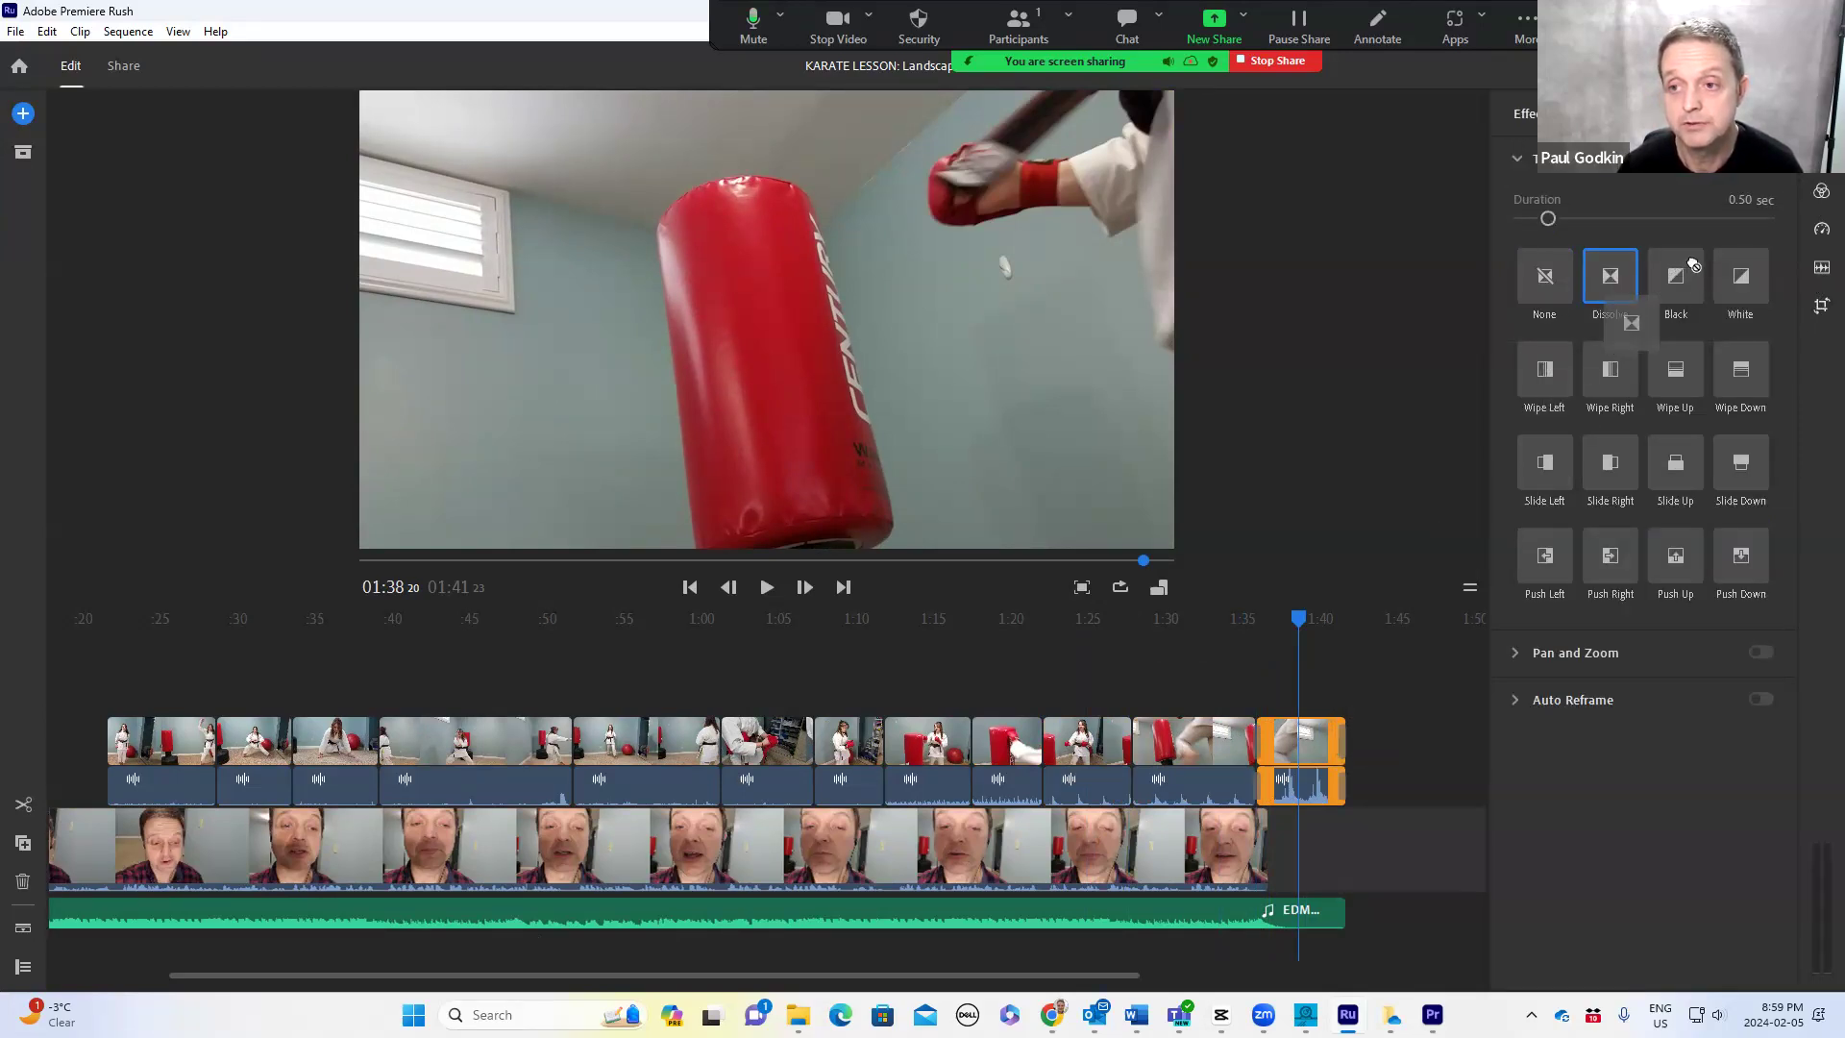
left_click_drag(1693, 266, 1619, 276)
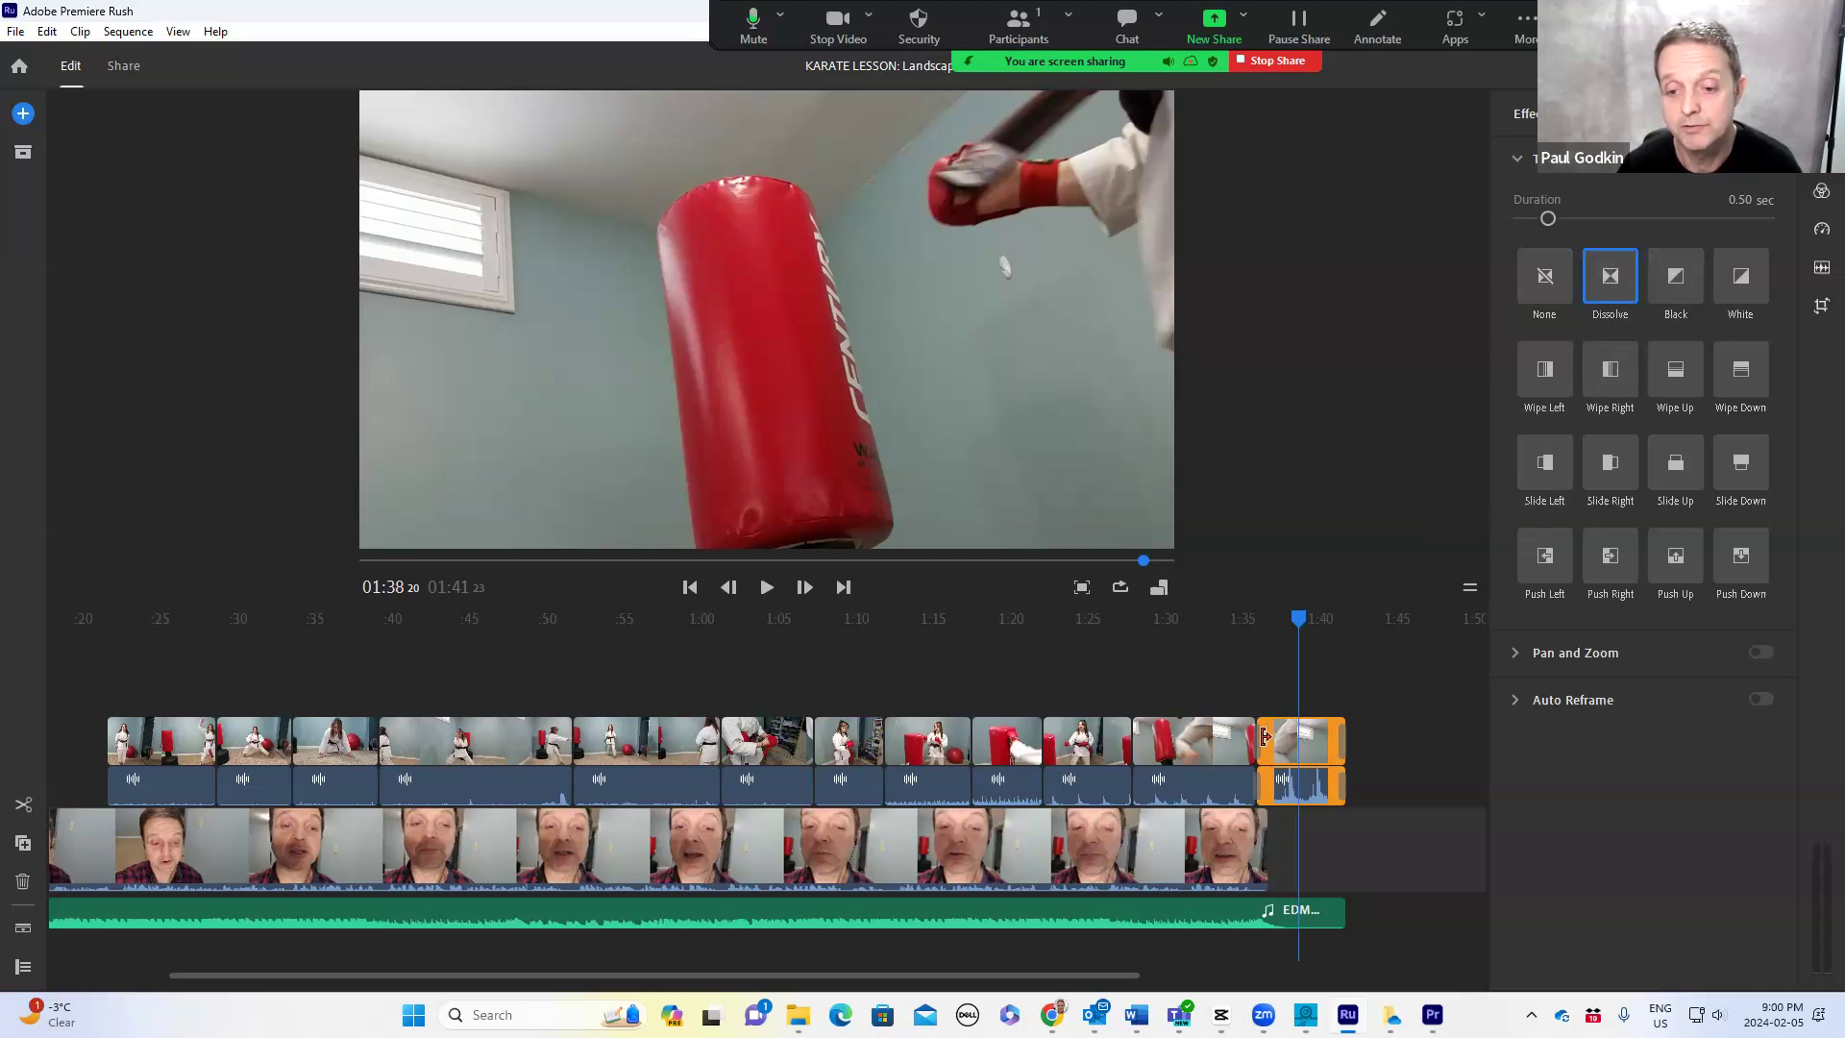
- Delete the Dissolve transition at the cut between the last two punching-bag segments
left_click(1257, 750)
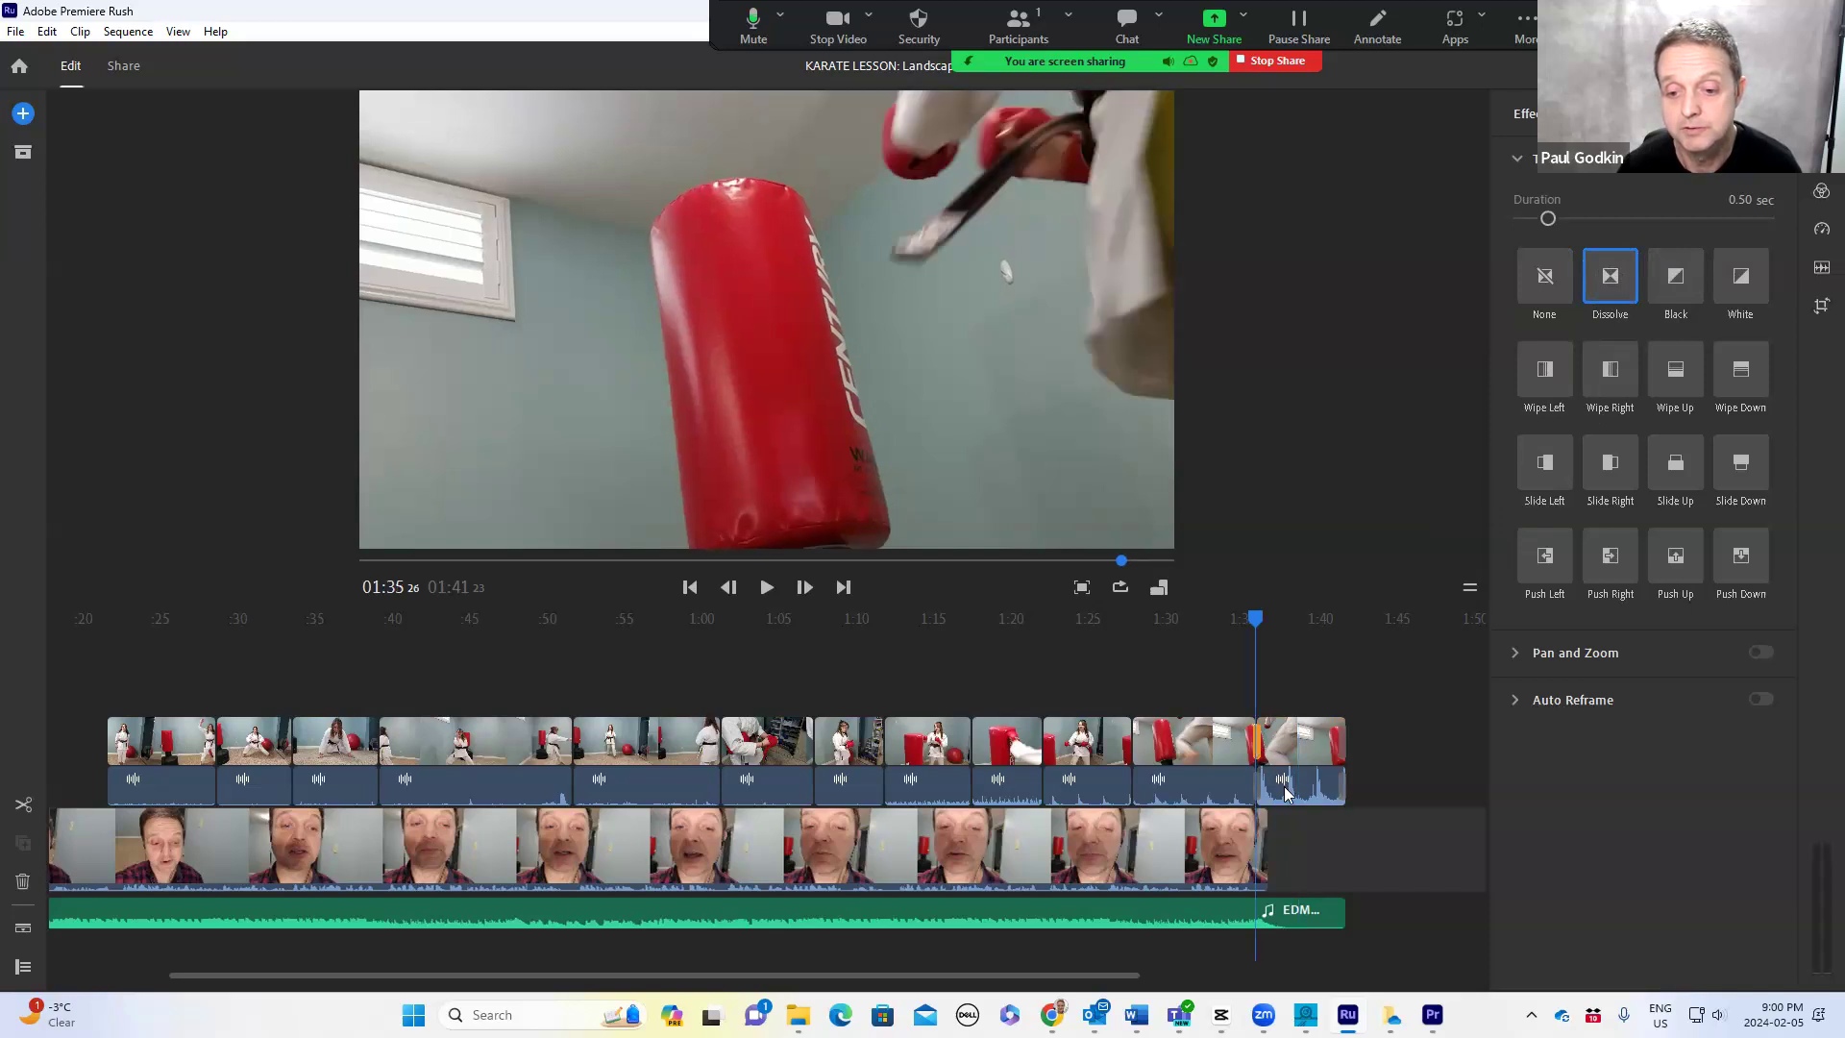
left_click(1288, 753)
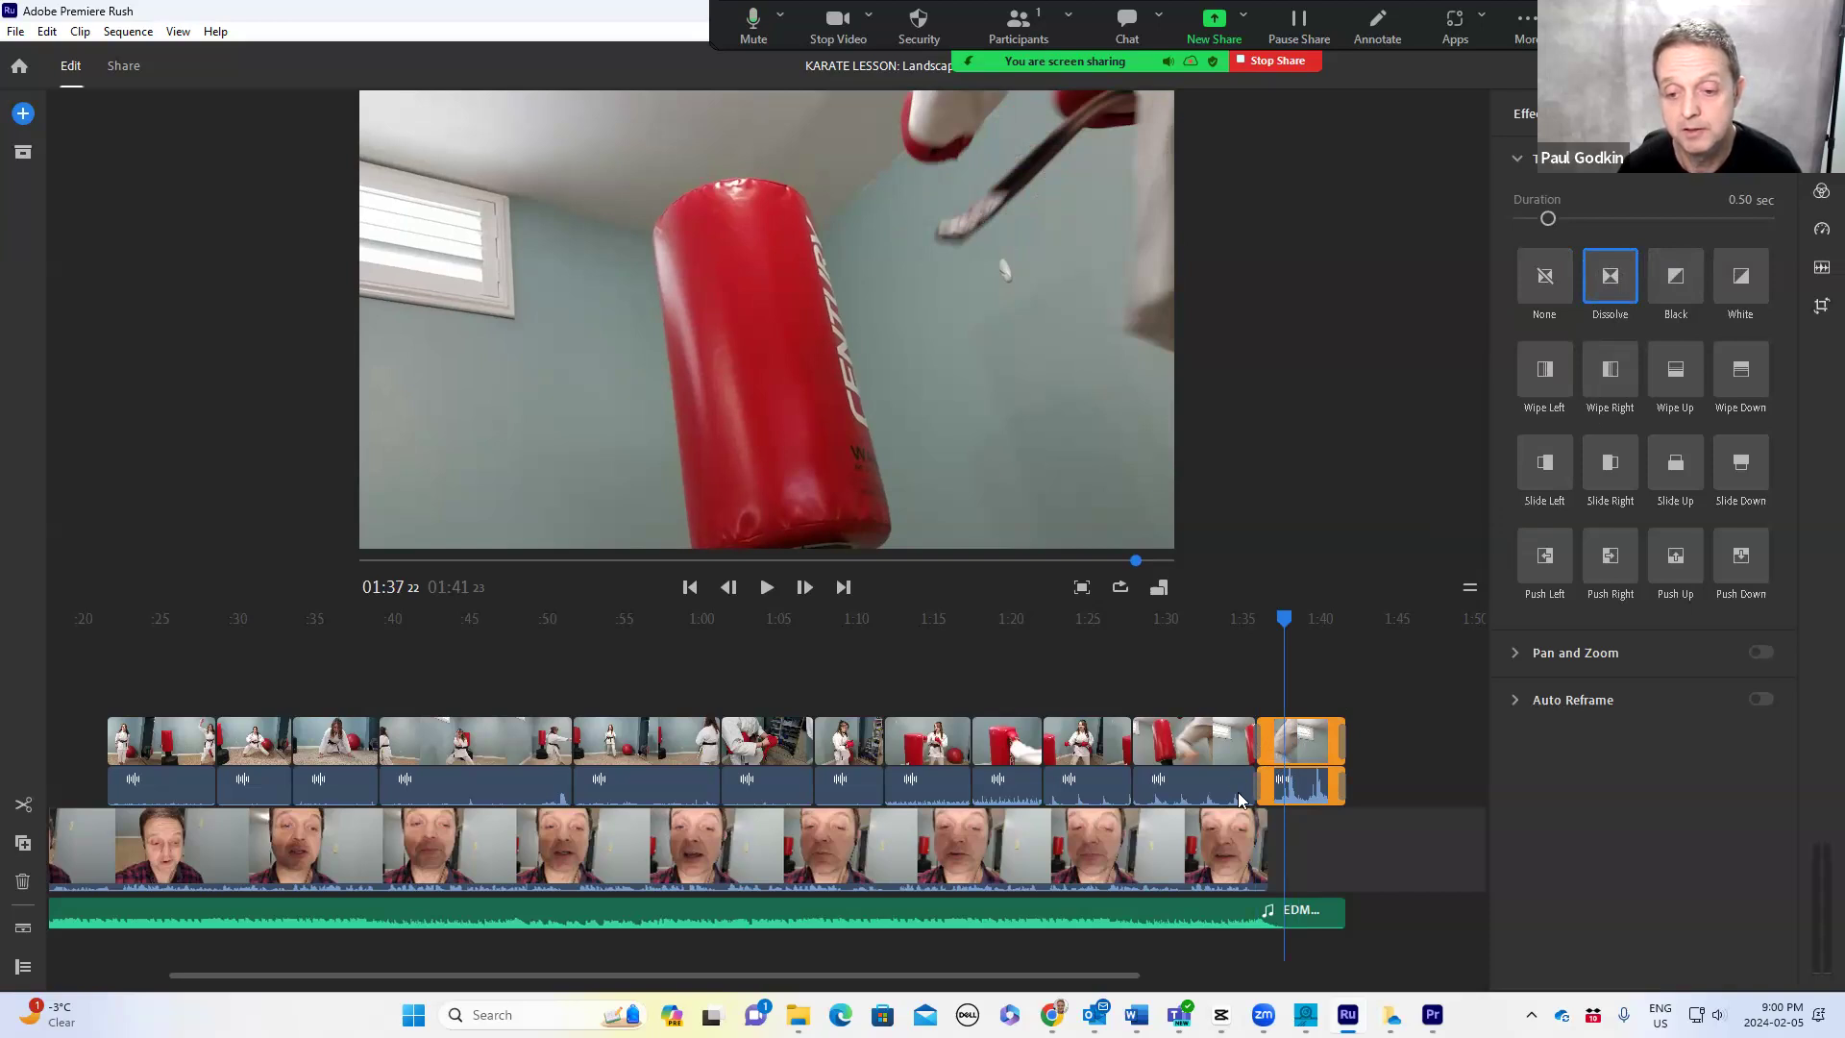
left_click(1255, 744)
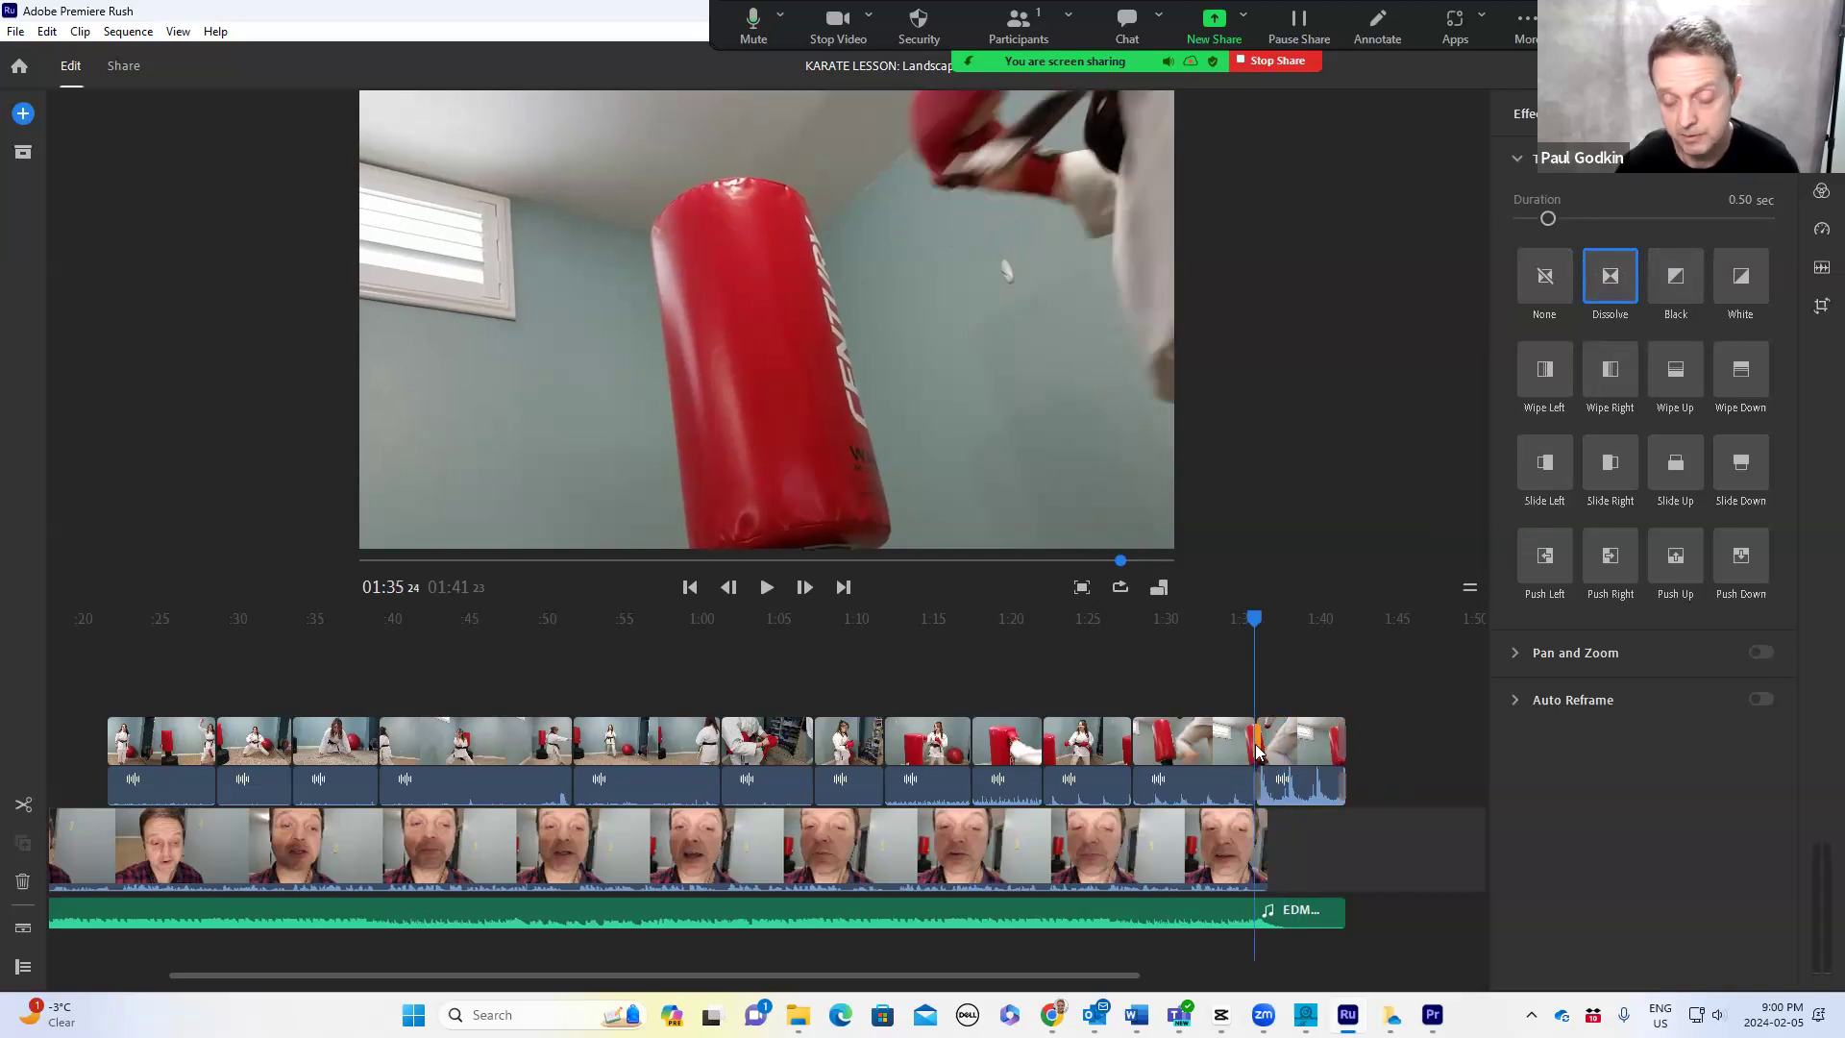
key("Delete")
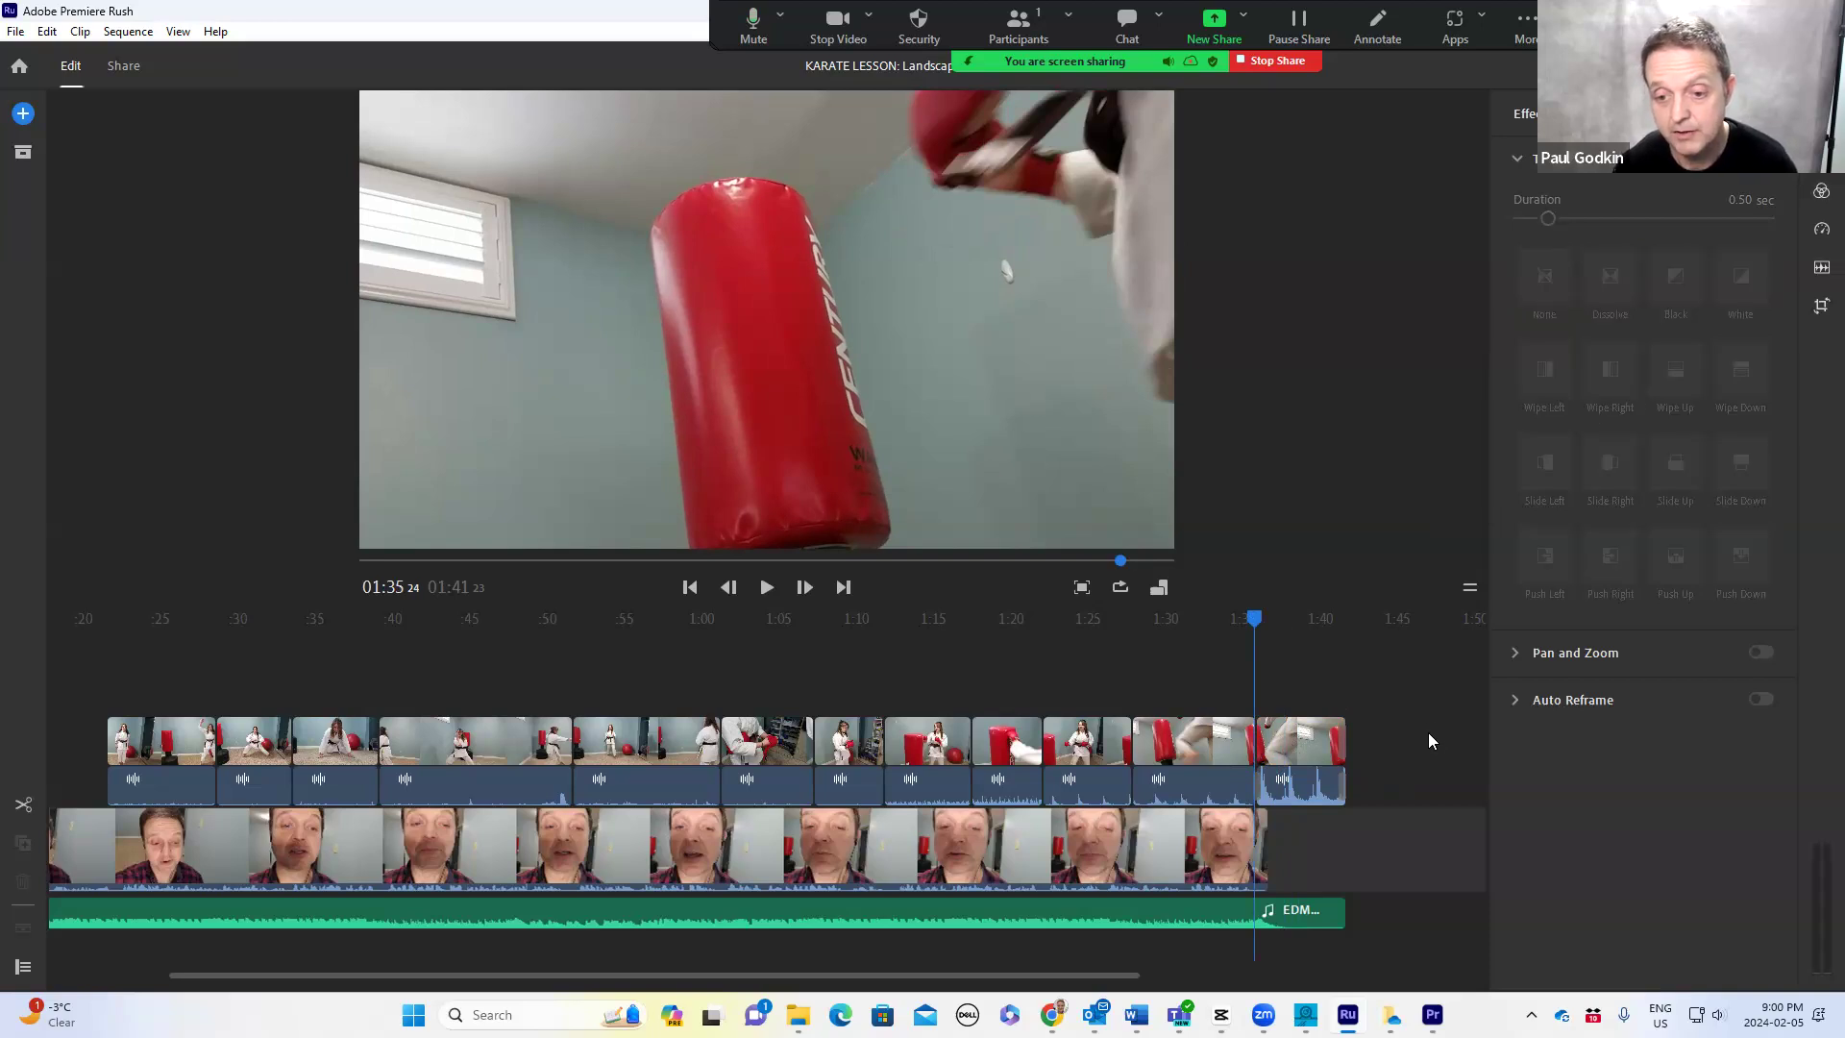
left_click(1428, 732)
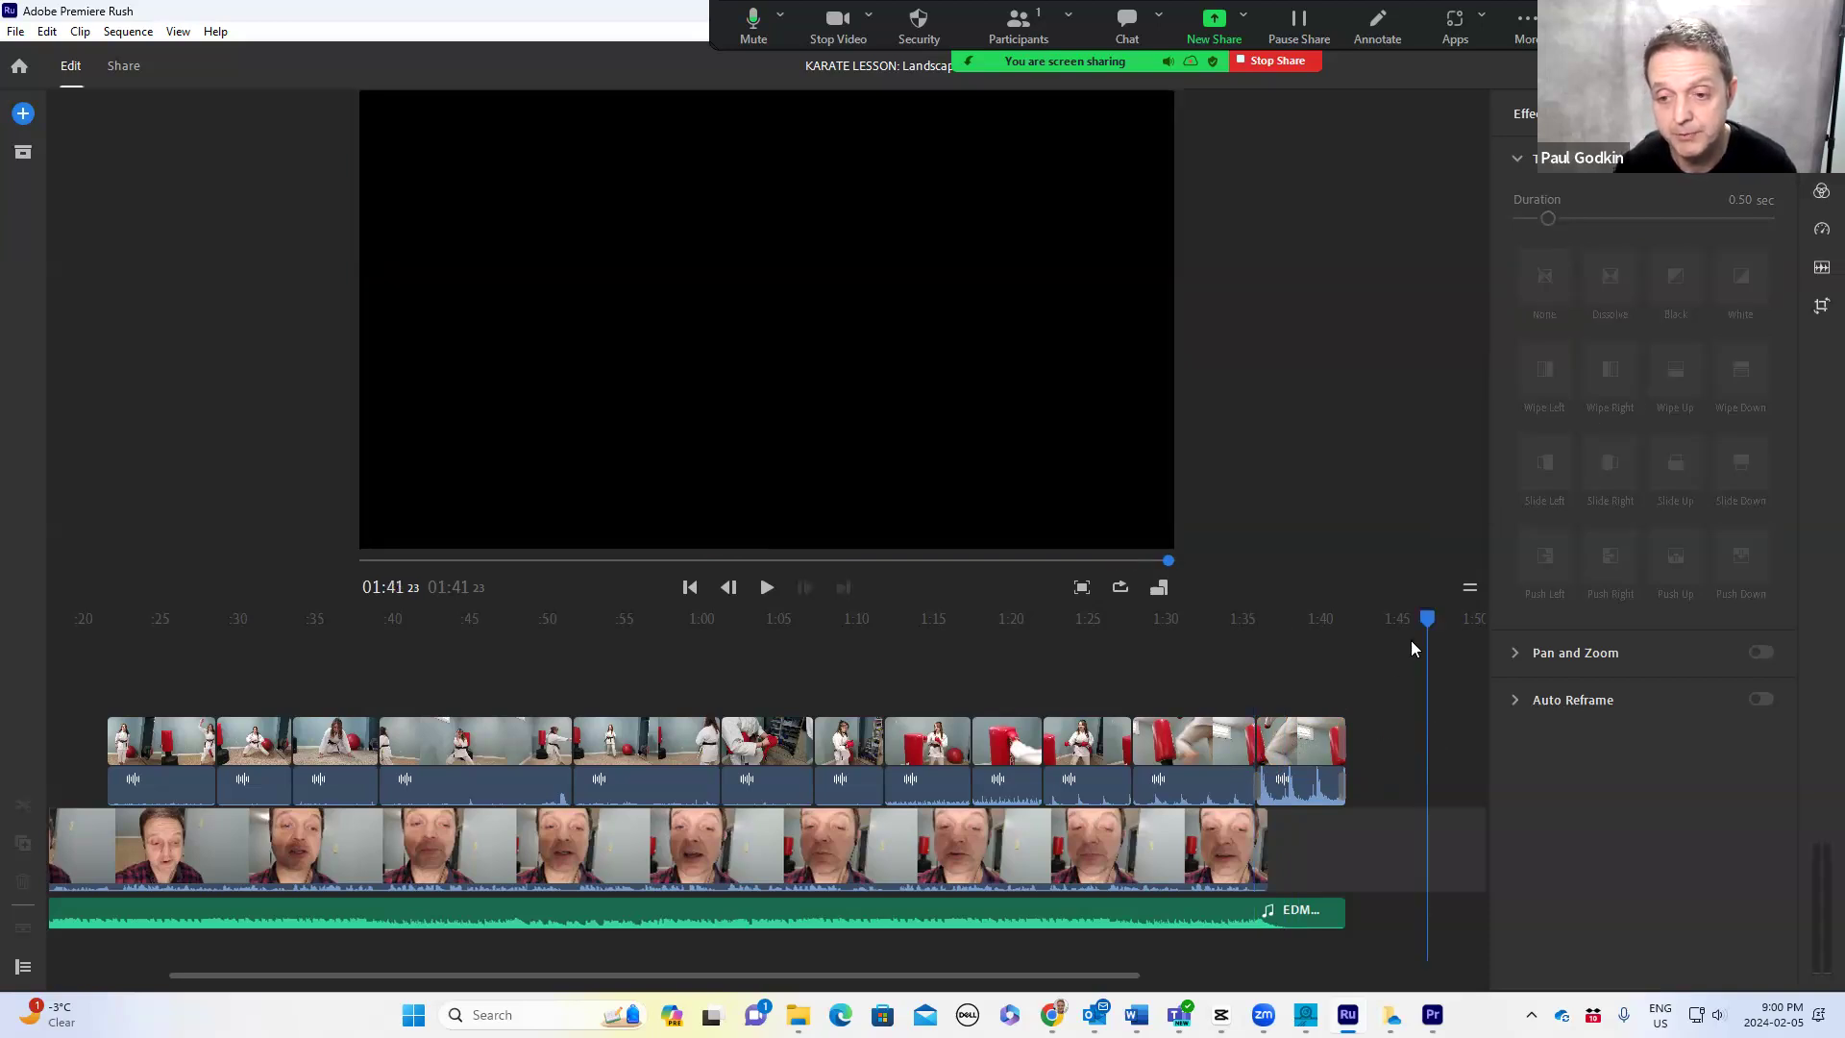
- Play back the ending from about 01:33 to check the louder punching-bag sound
left_click_drag(1427, 615, 1225, 659)
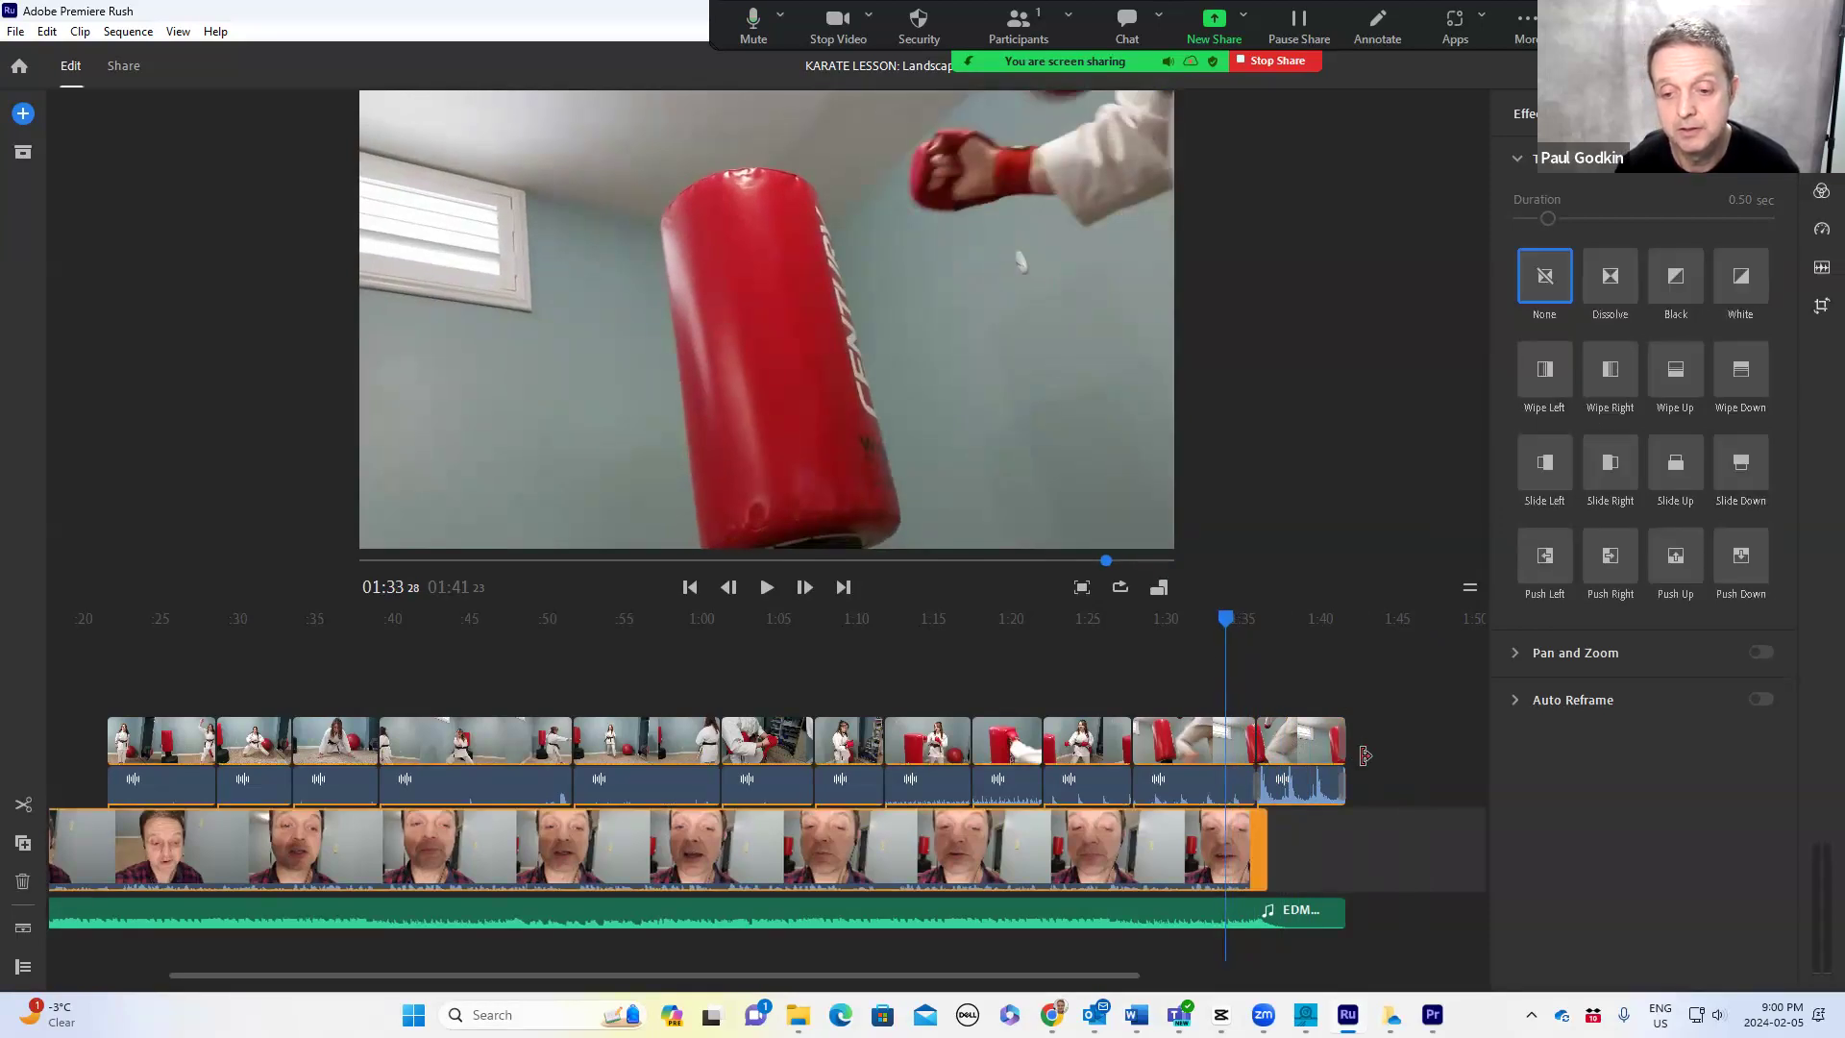
key("space")
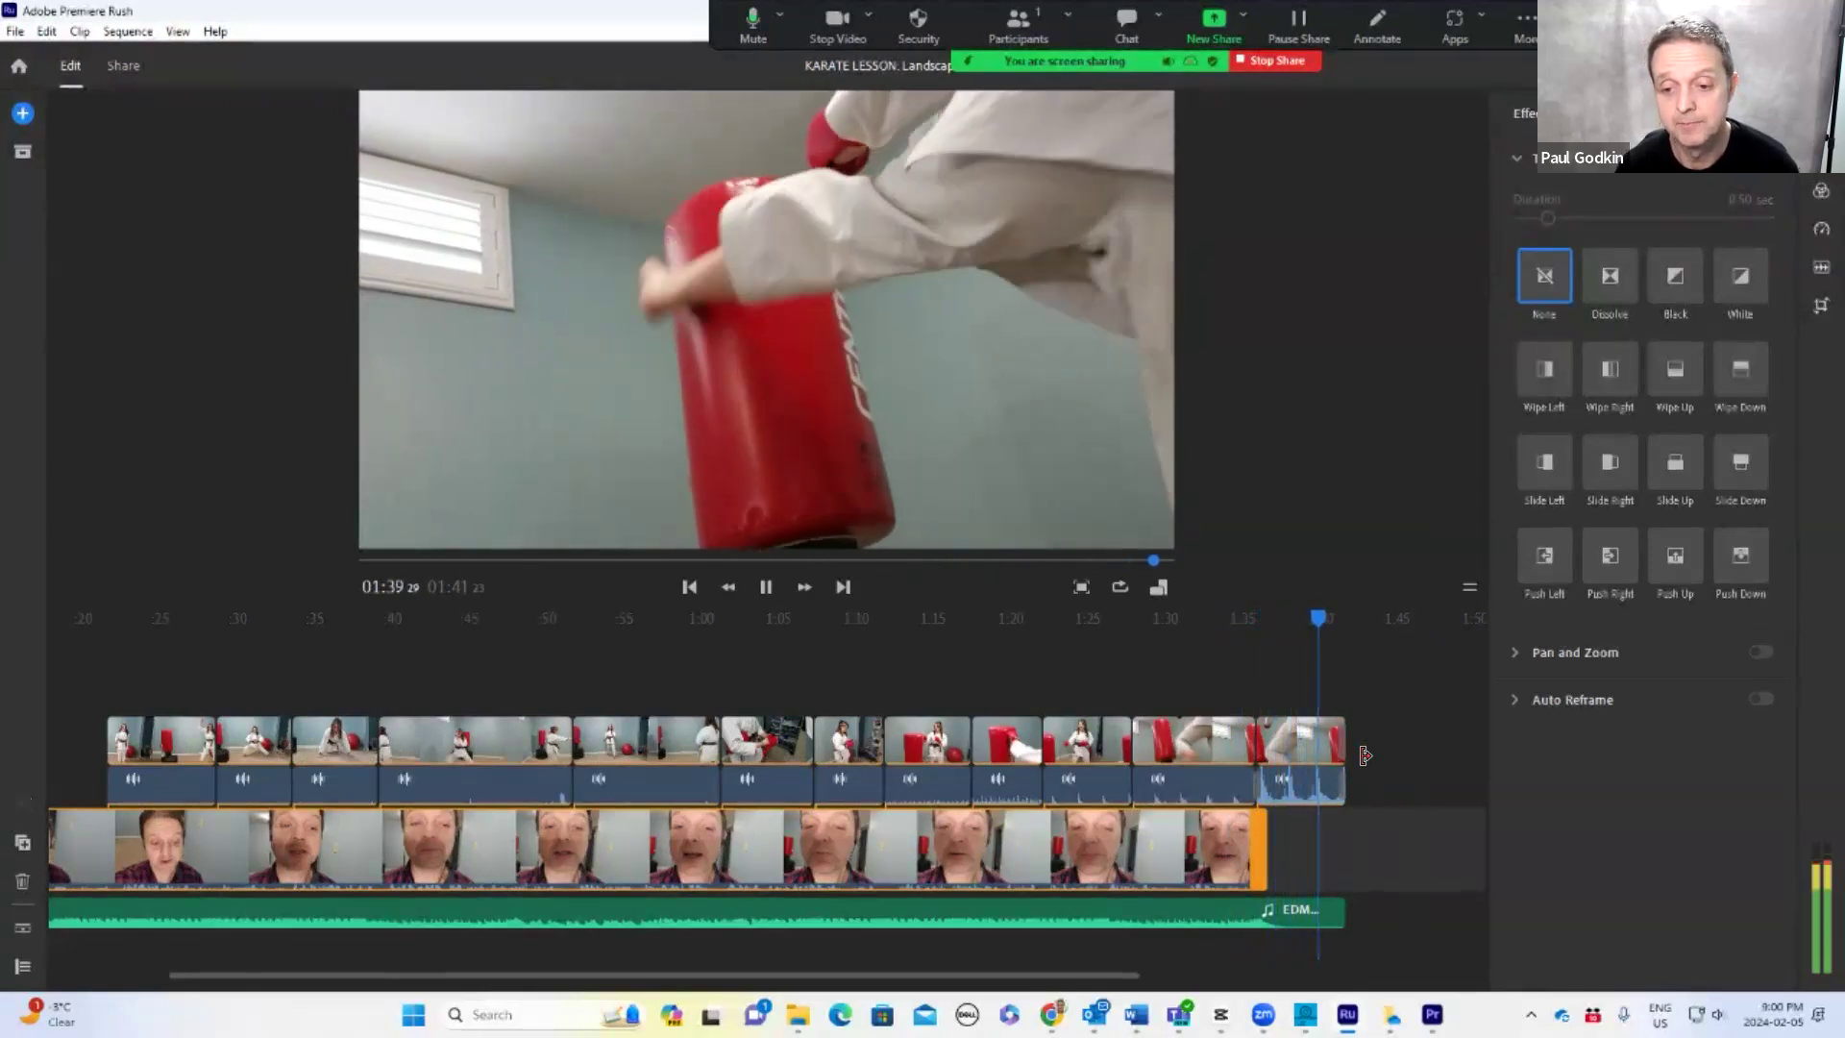
left_click(1364, 756)
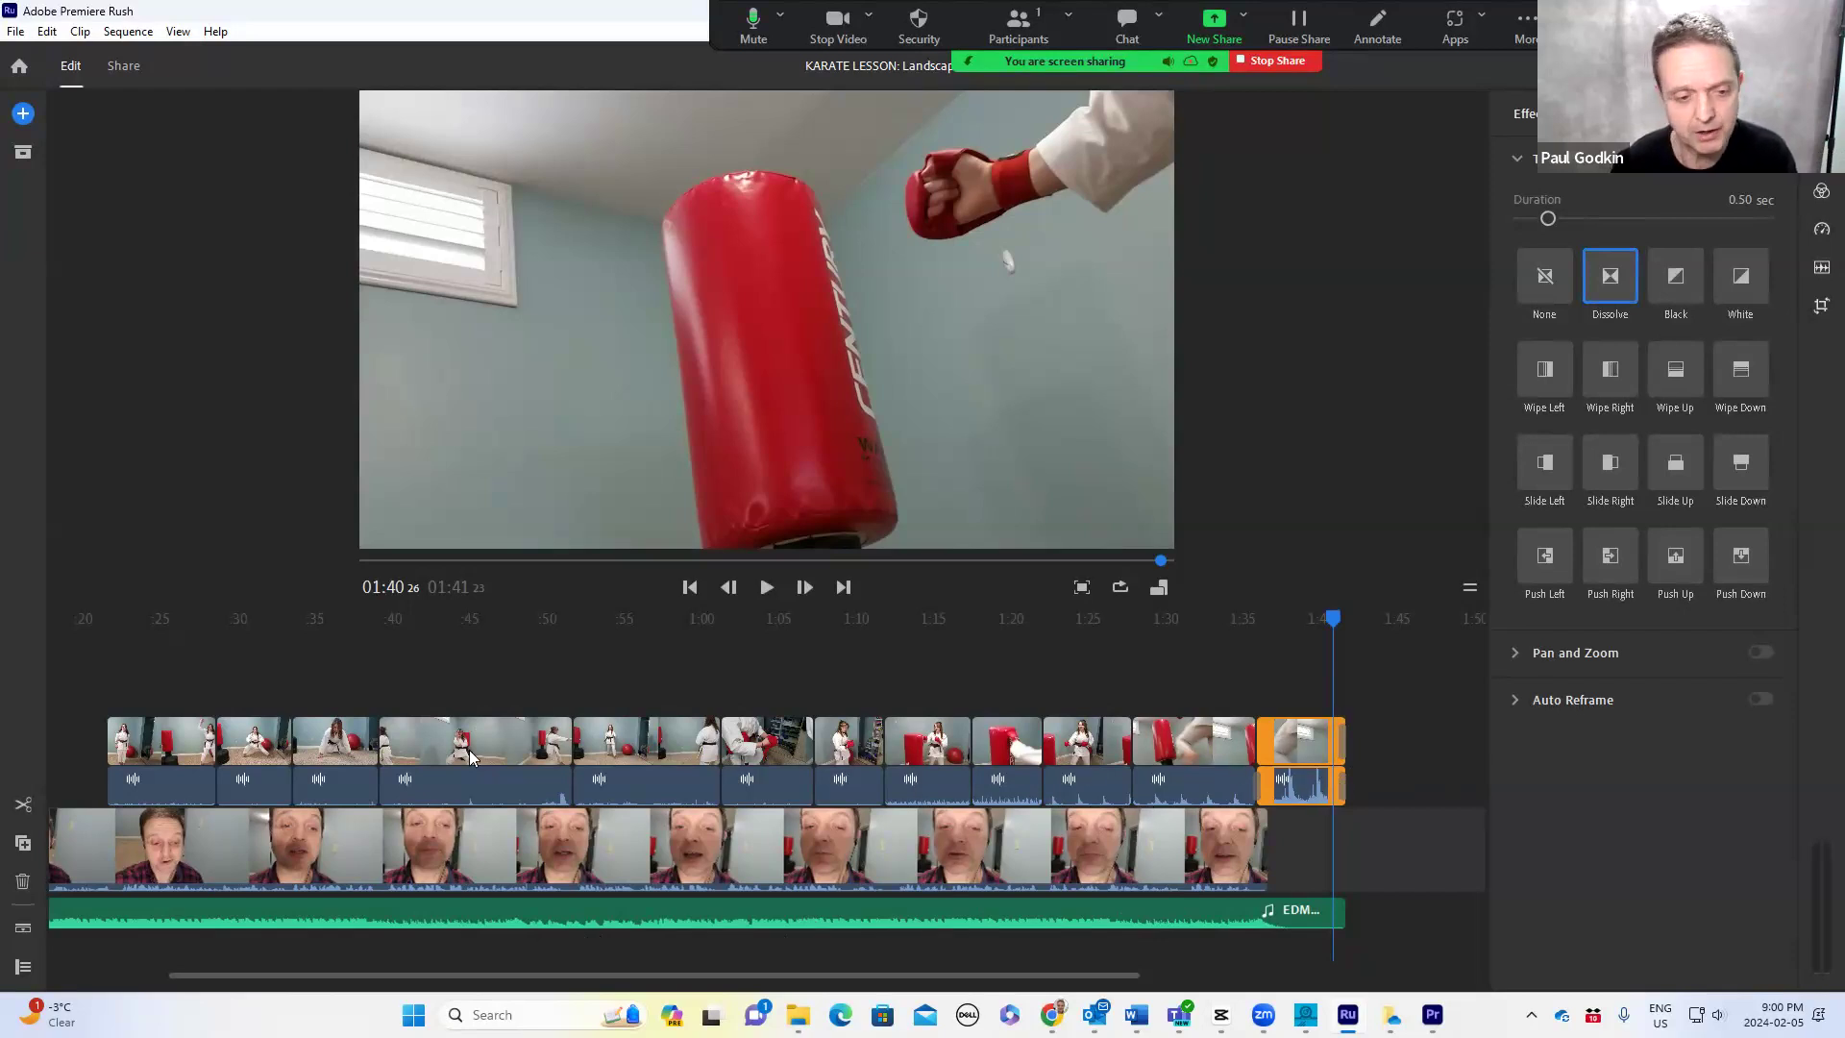
- Separate the audio of the last two punching-bag segments from their video
right_click(1297, 789)
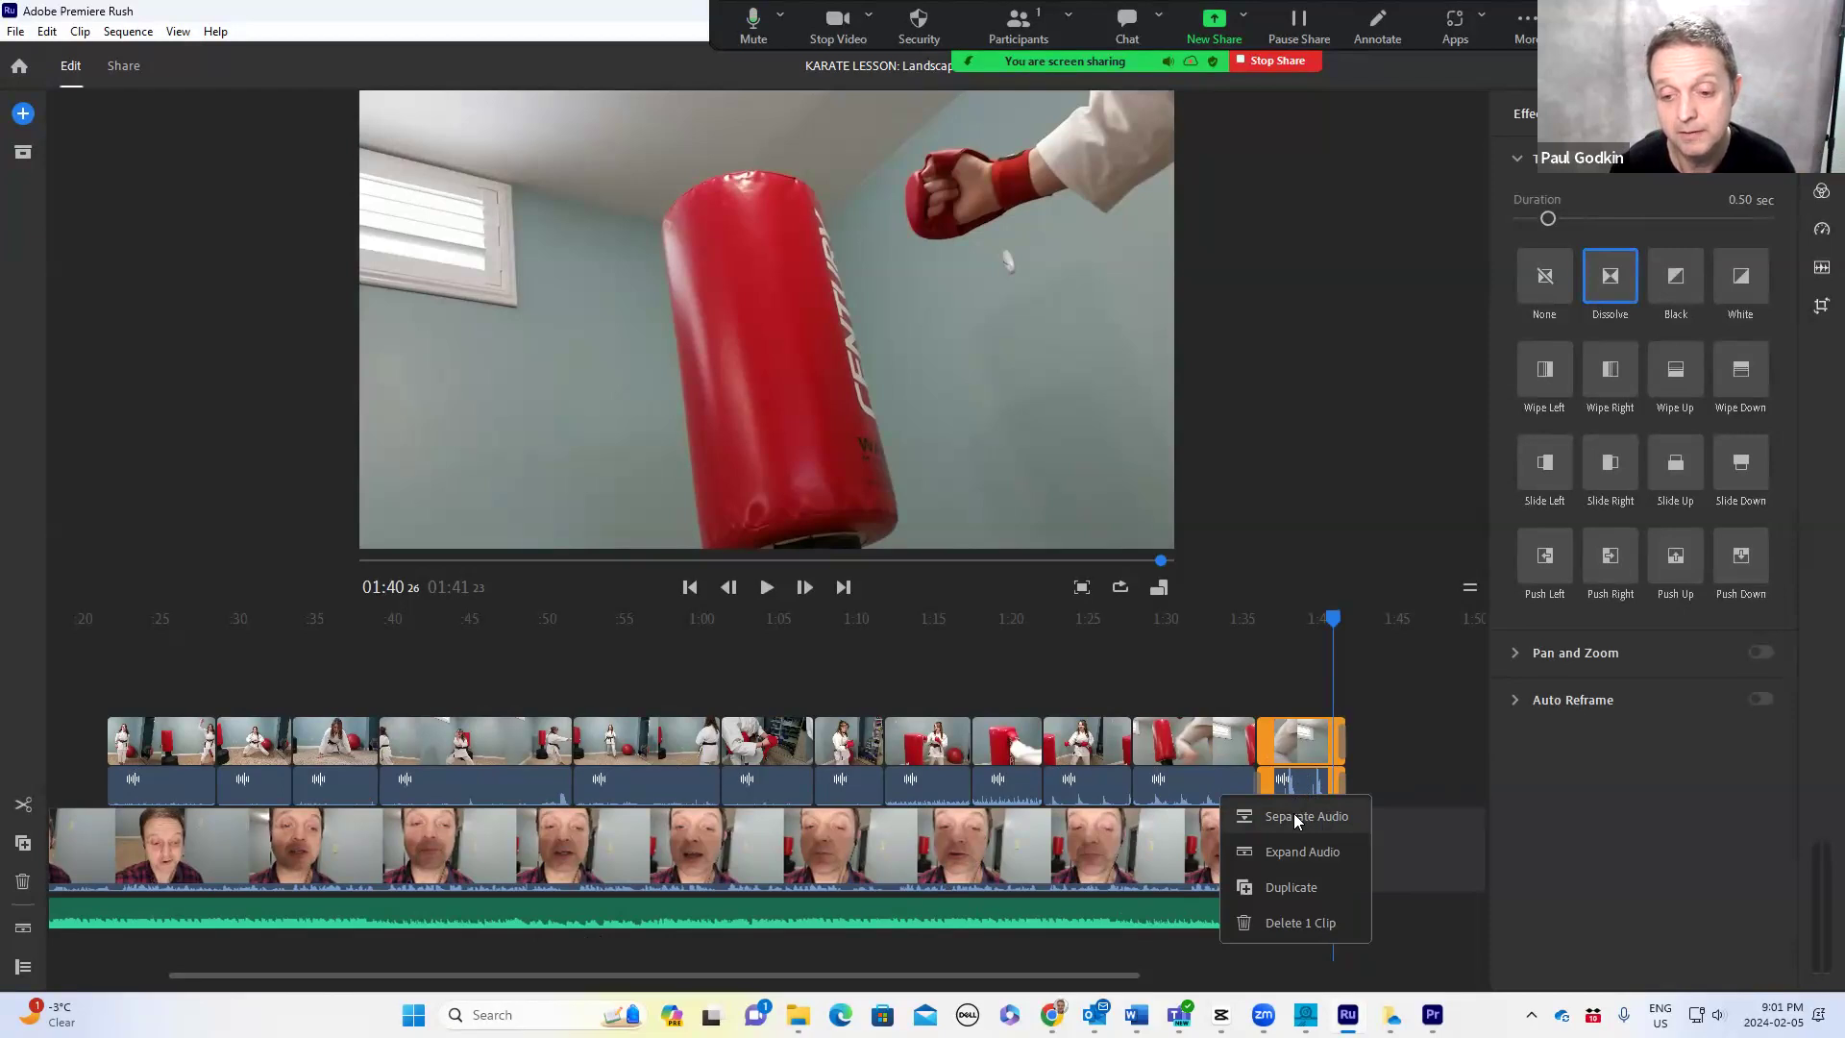
left_click(1293, 815)
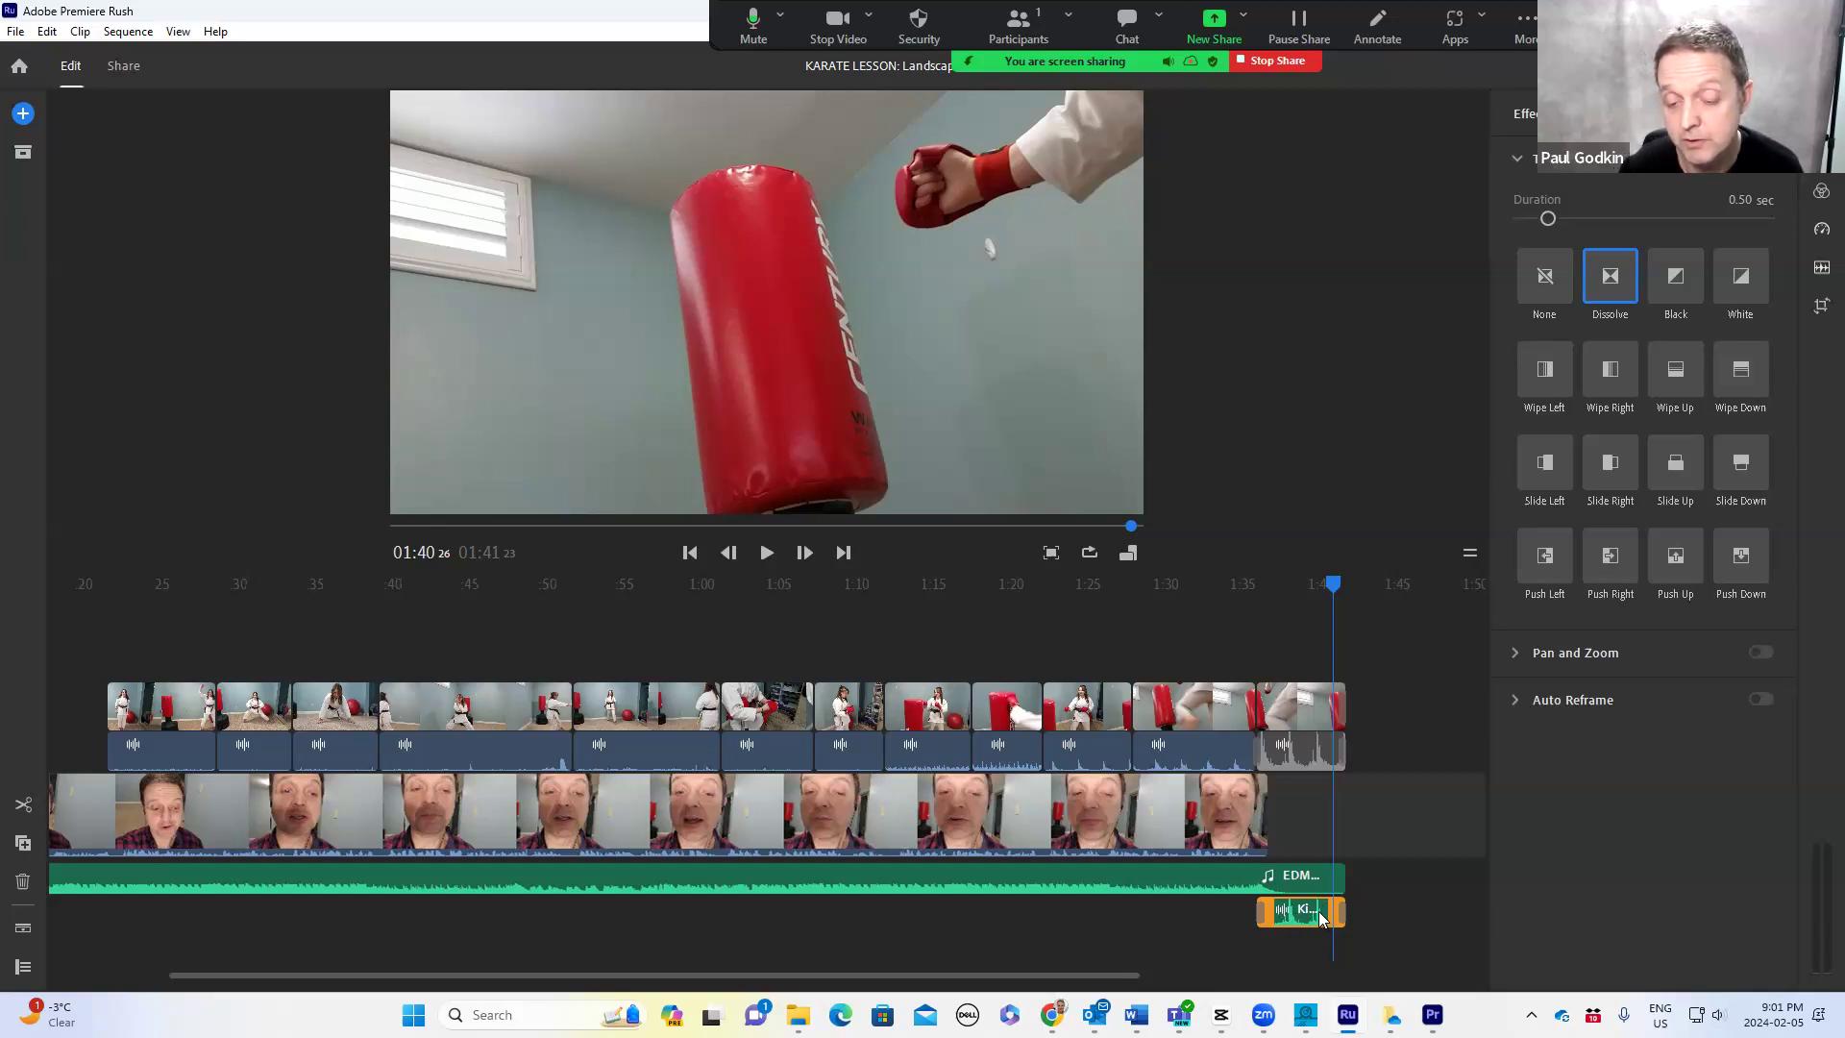
right_click(1201, 749)
left_click(1207, 782)
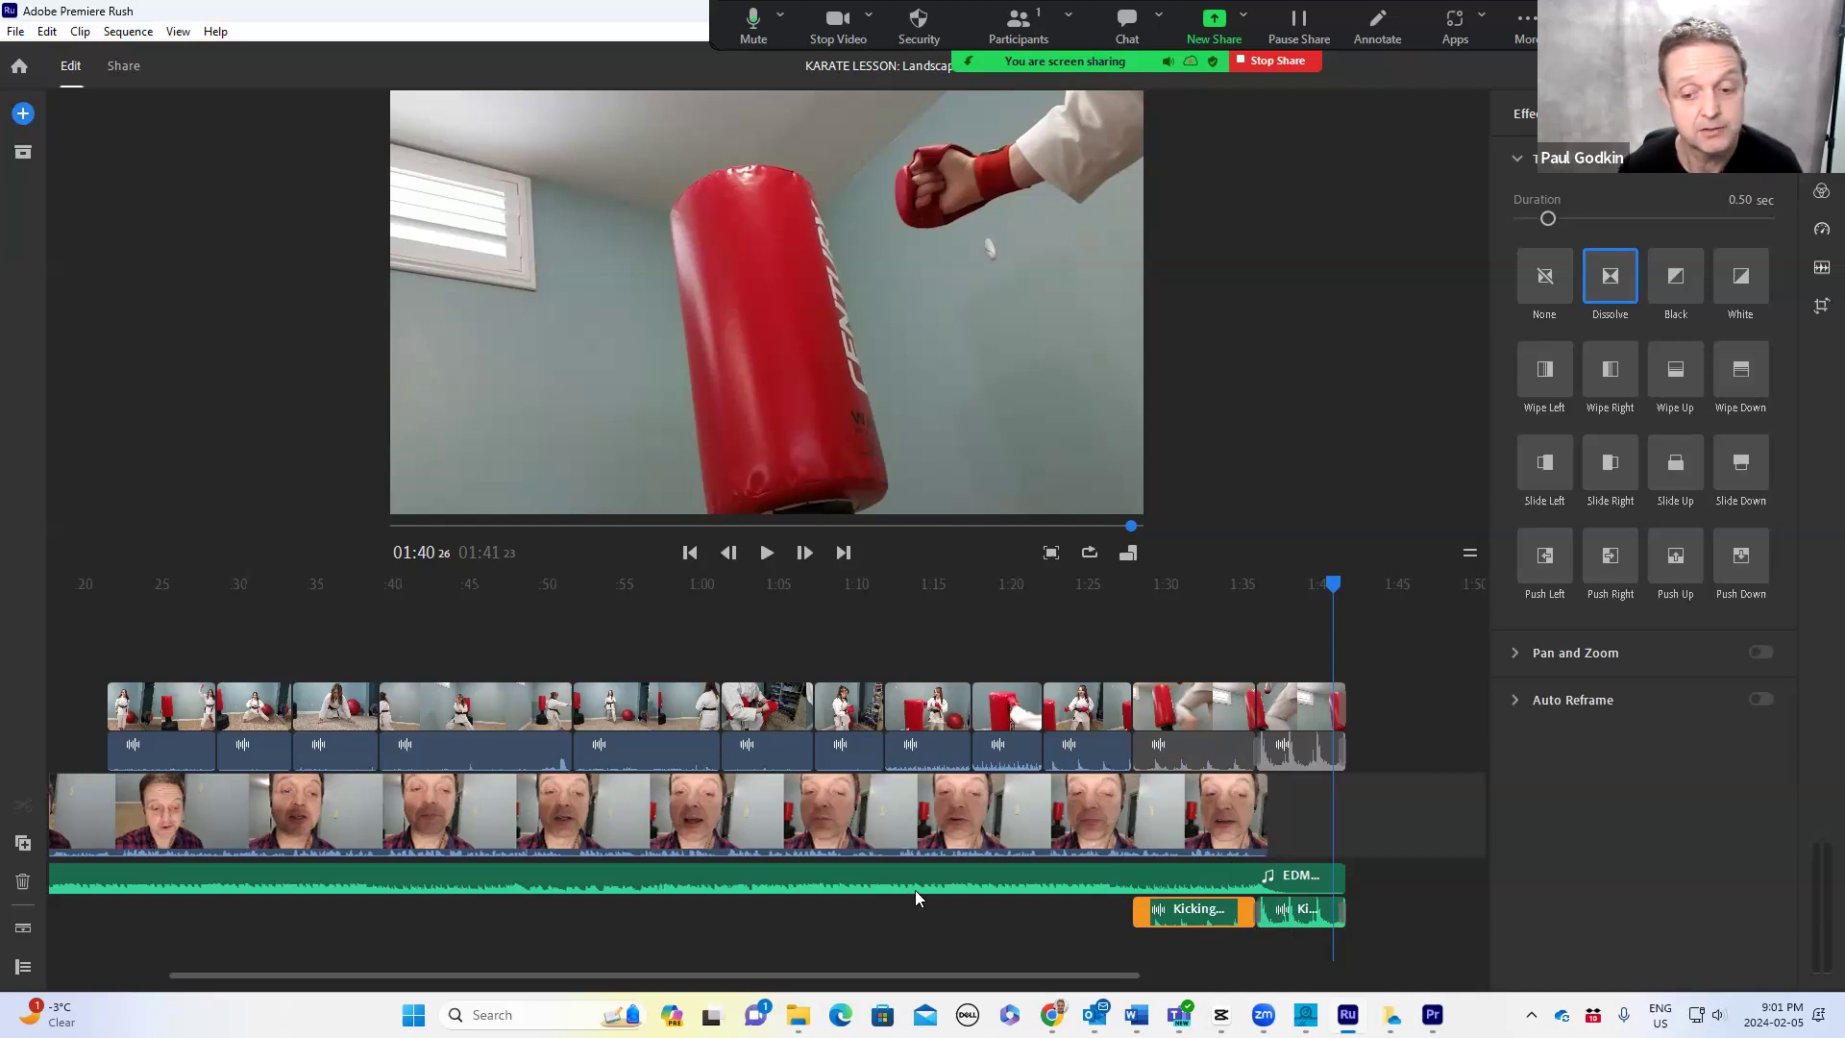
mouse_move(1431, 1015)
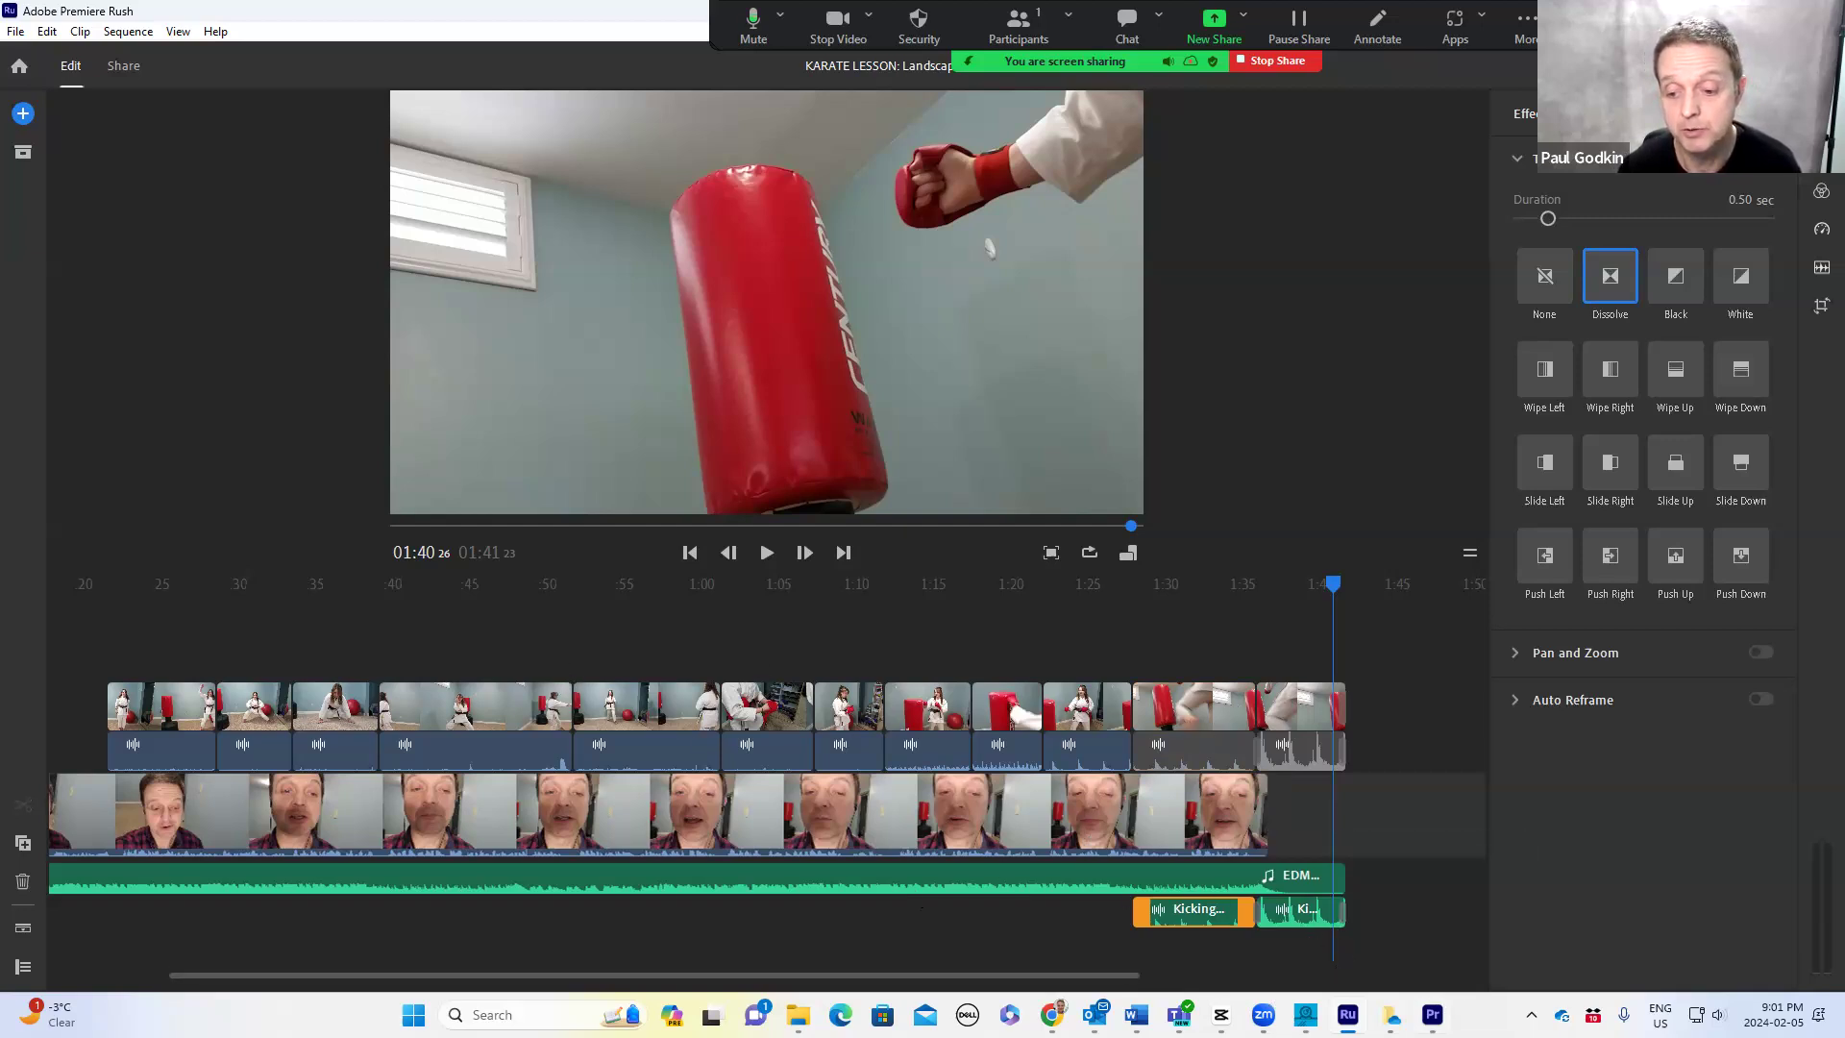
left_click(1432, 1015)
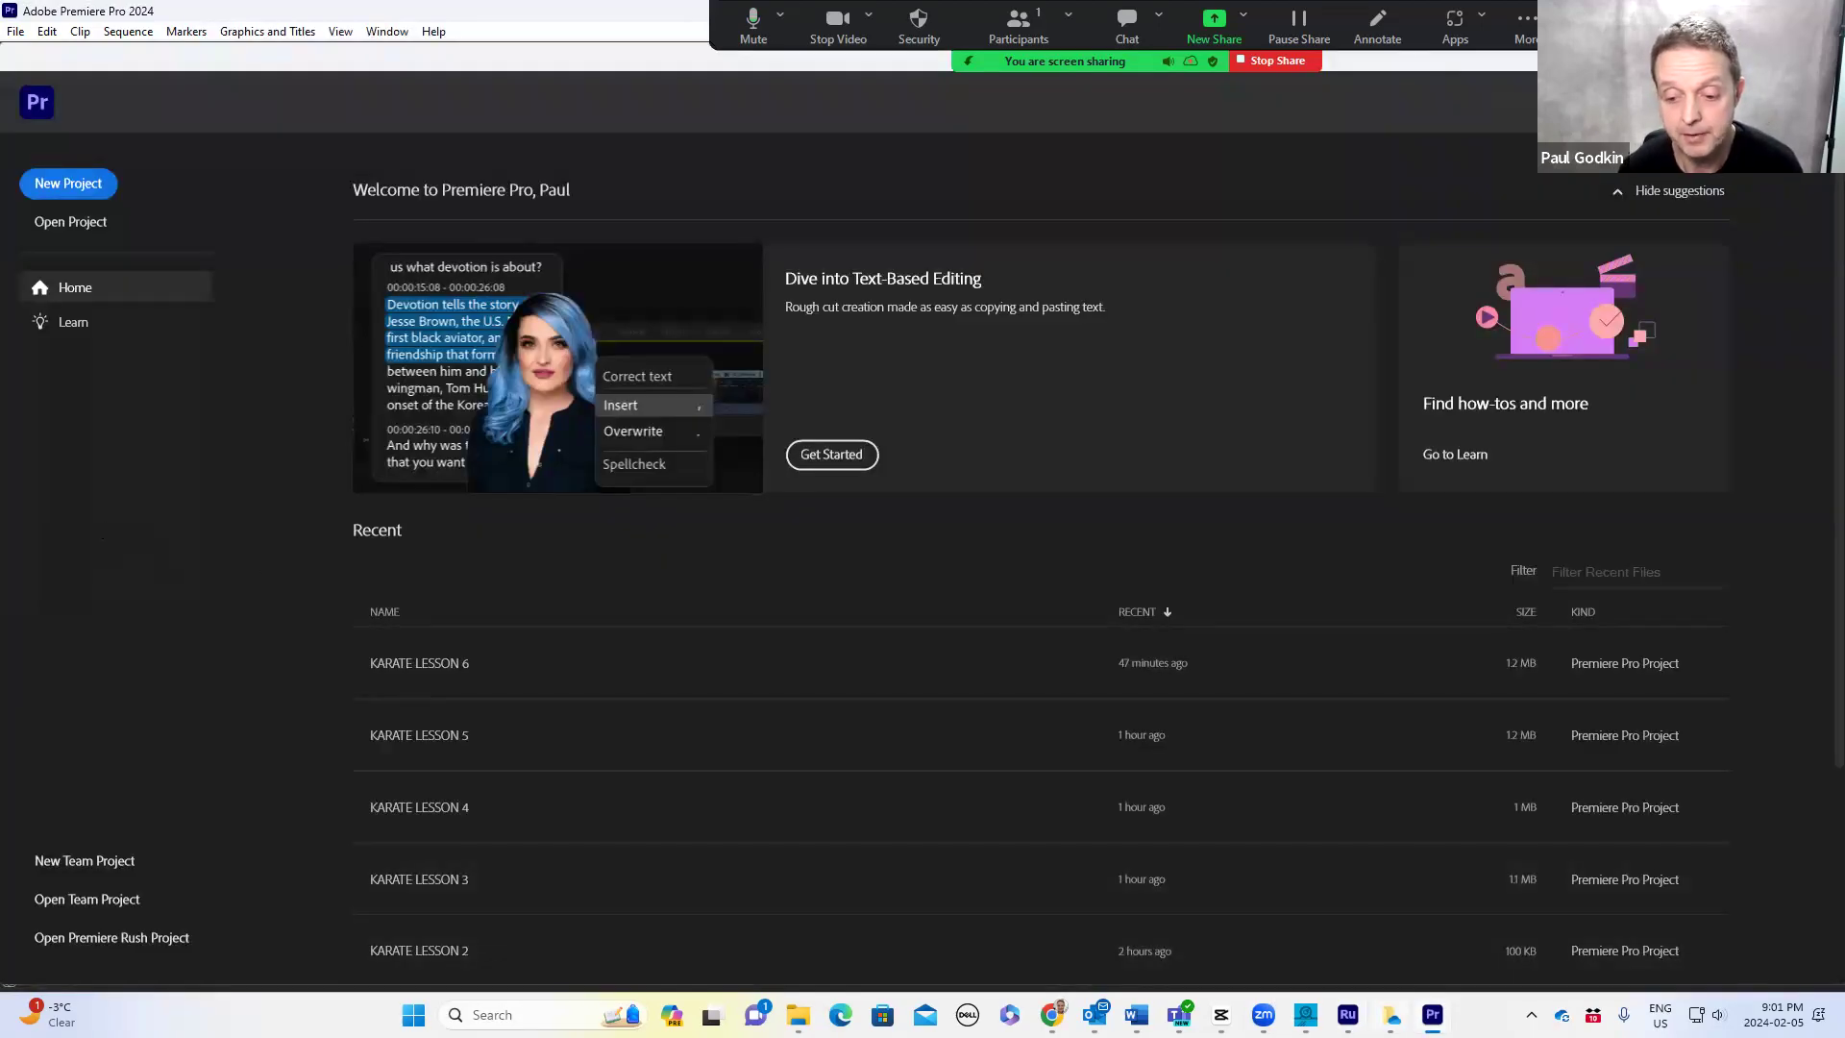
mouse_move(1347, 1015)
left_click(1332, 904)
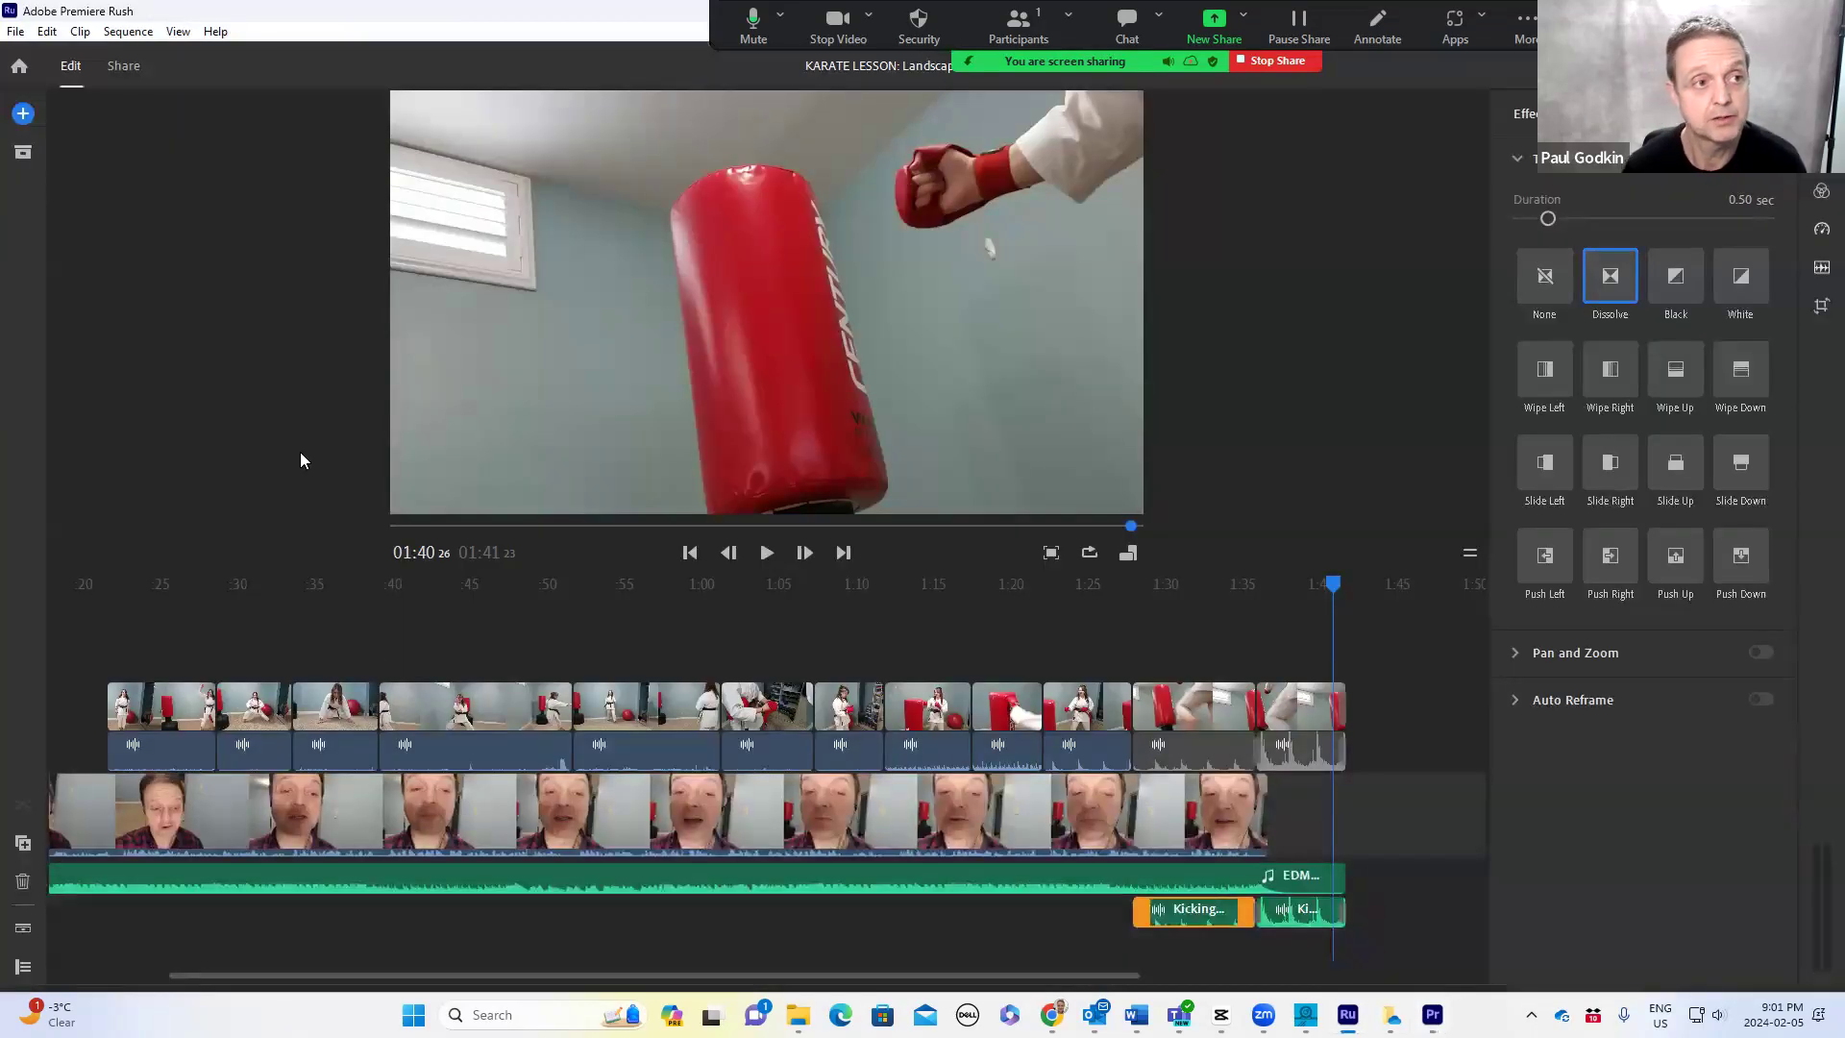
- Close the project in Premiere Rush, switch to Premiere Pro and open the KARATE LESSON Rush project there
left_click(16, 34)
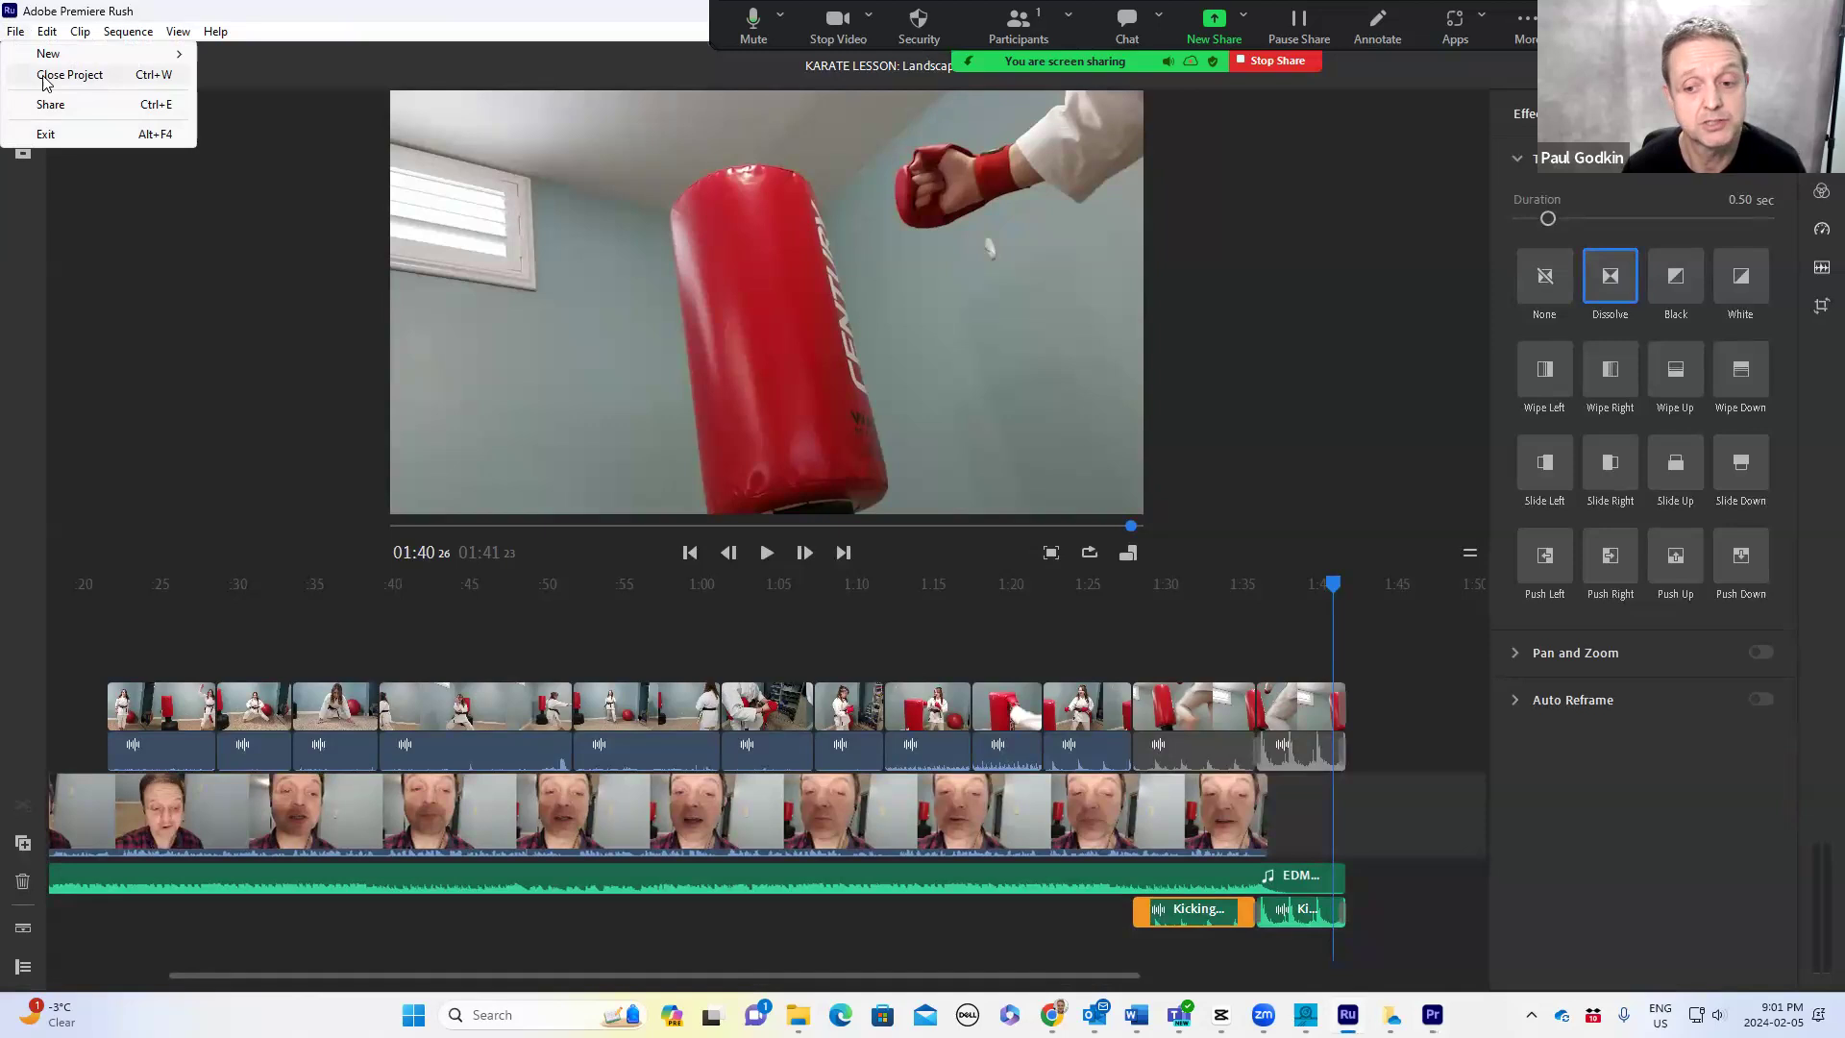
left_click(44, 76)
mouse_move(1432, 1015)
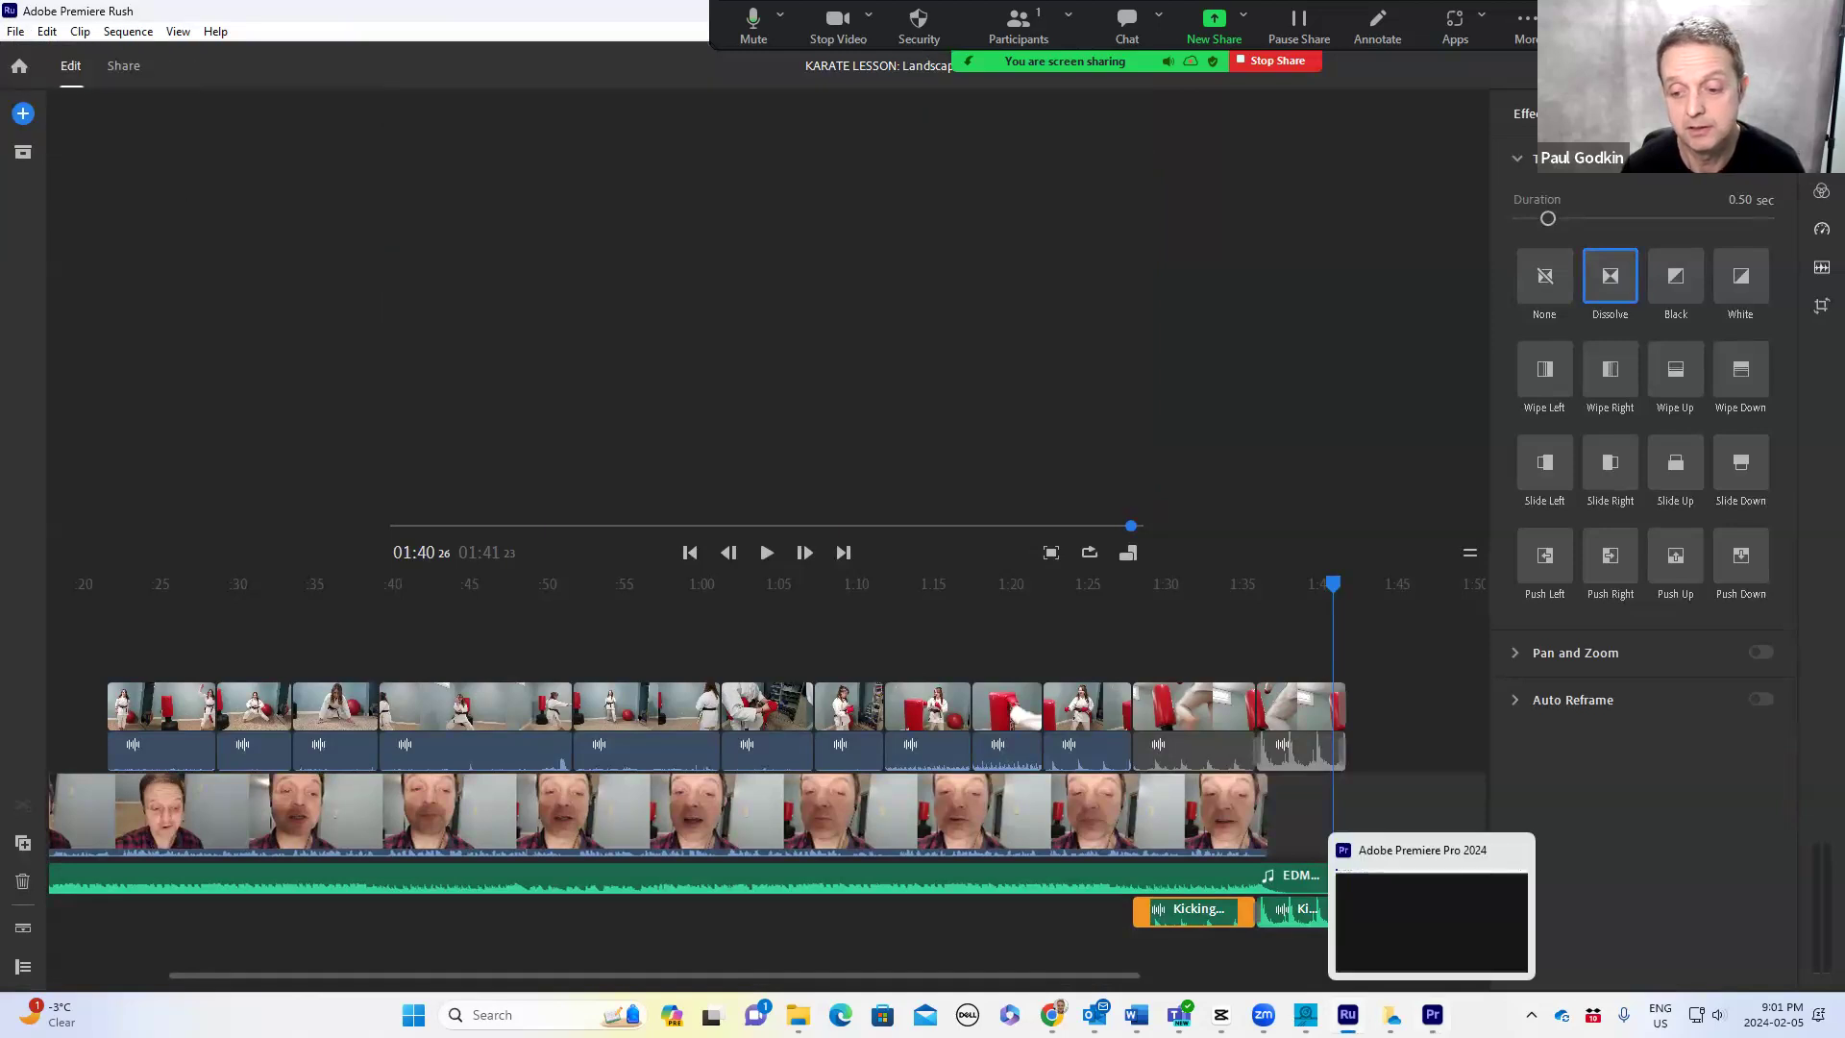
left_click(1434, 932)
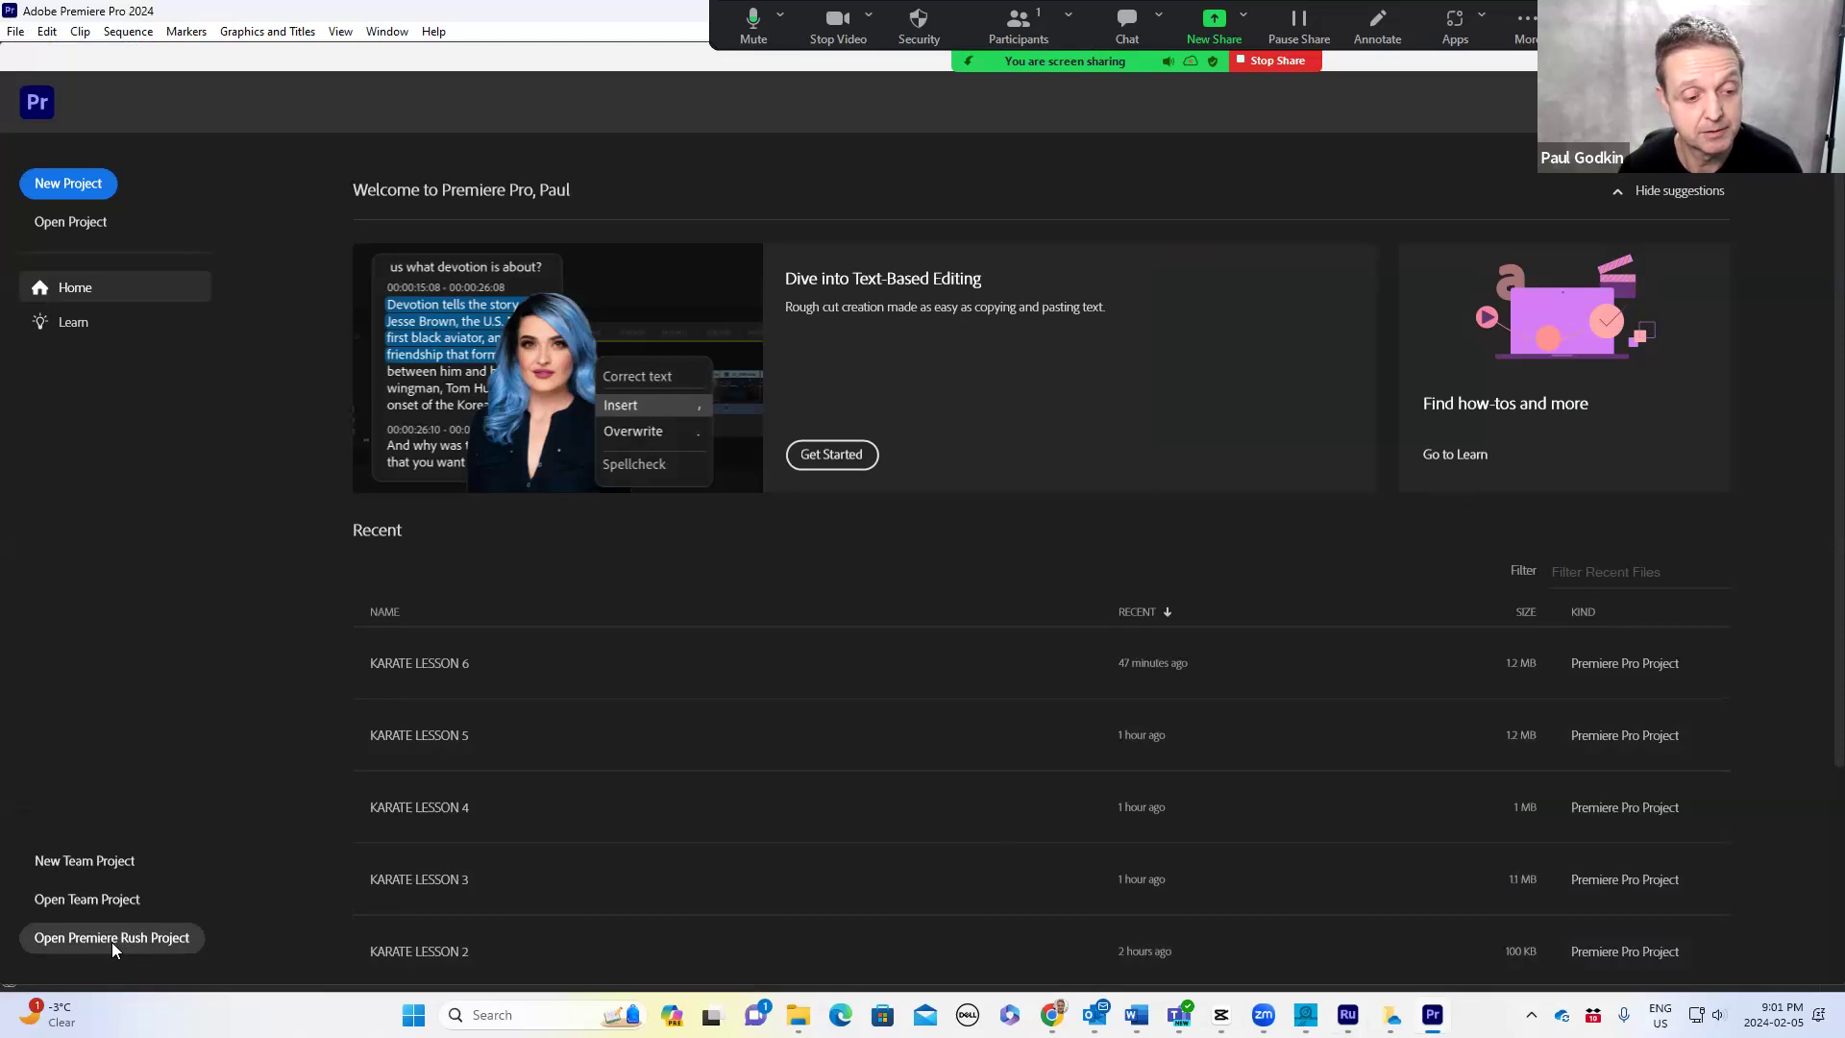
left_click(112, 941)
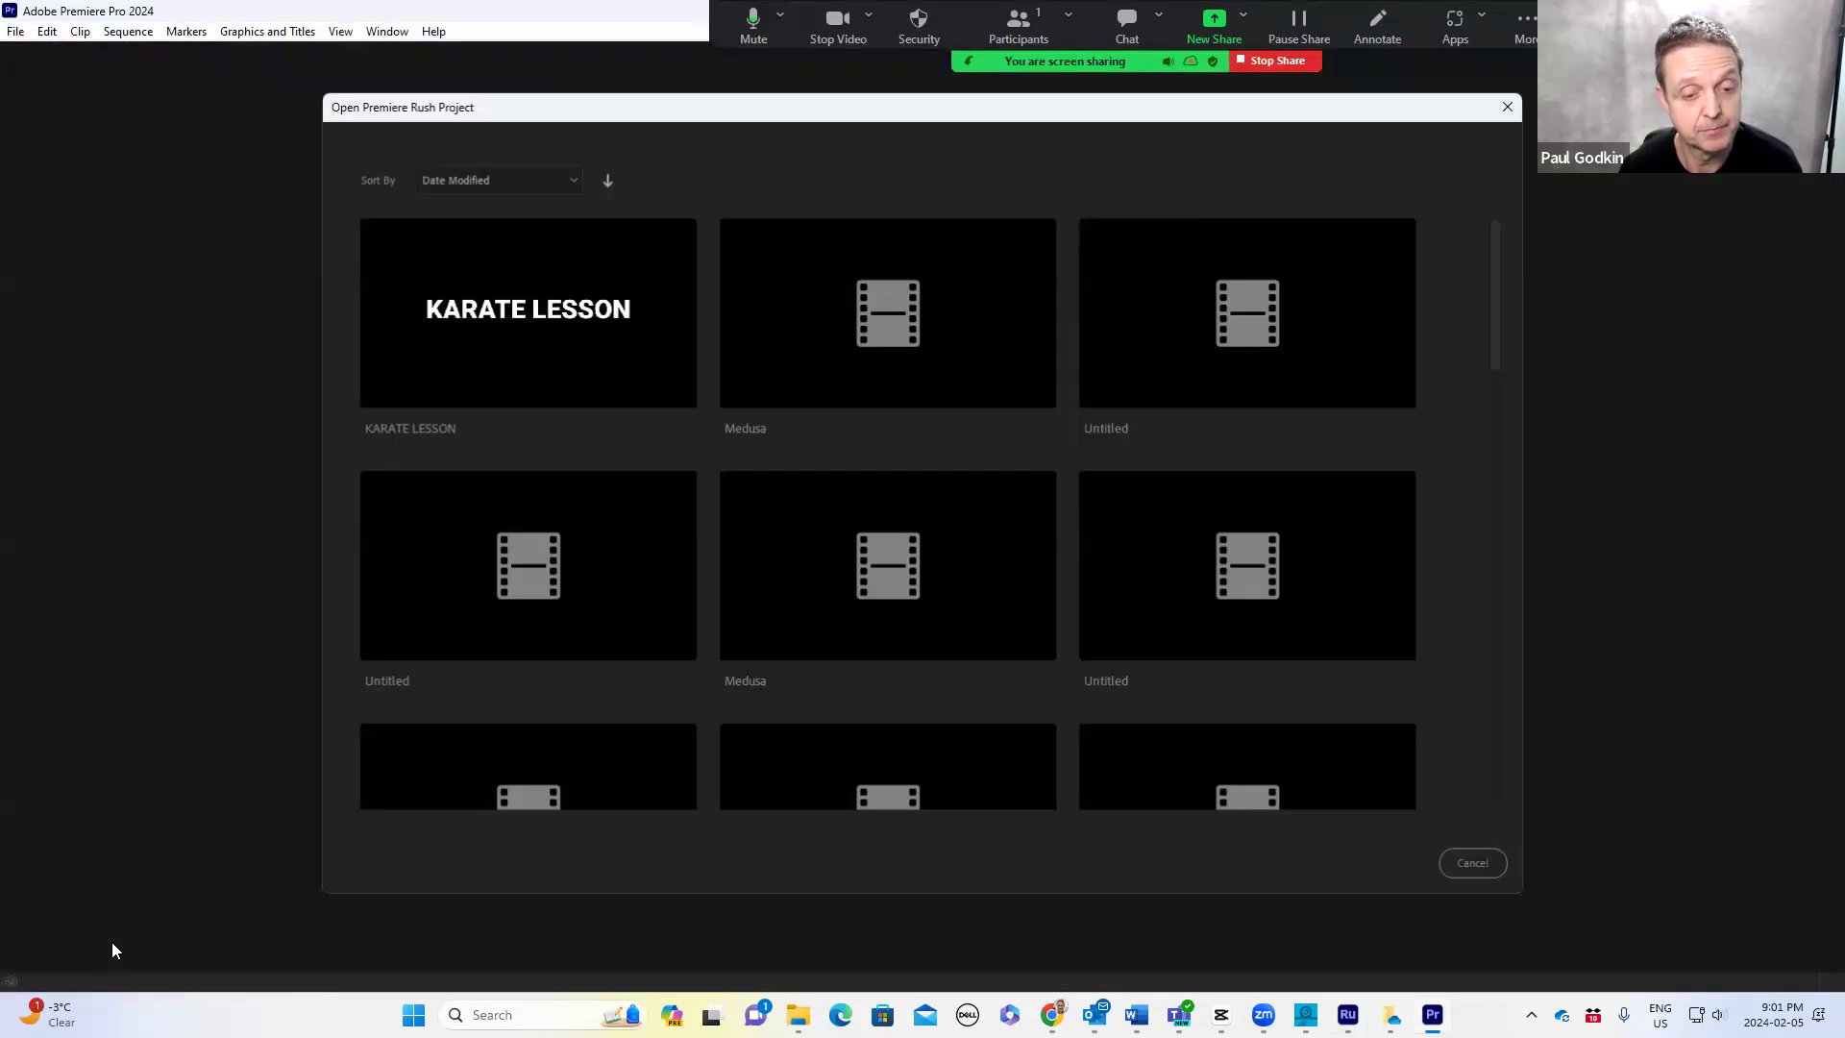
left_click(515, 319)
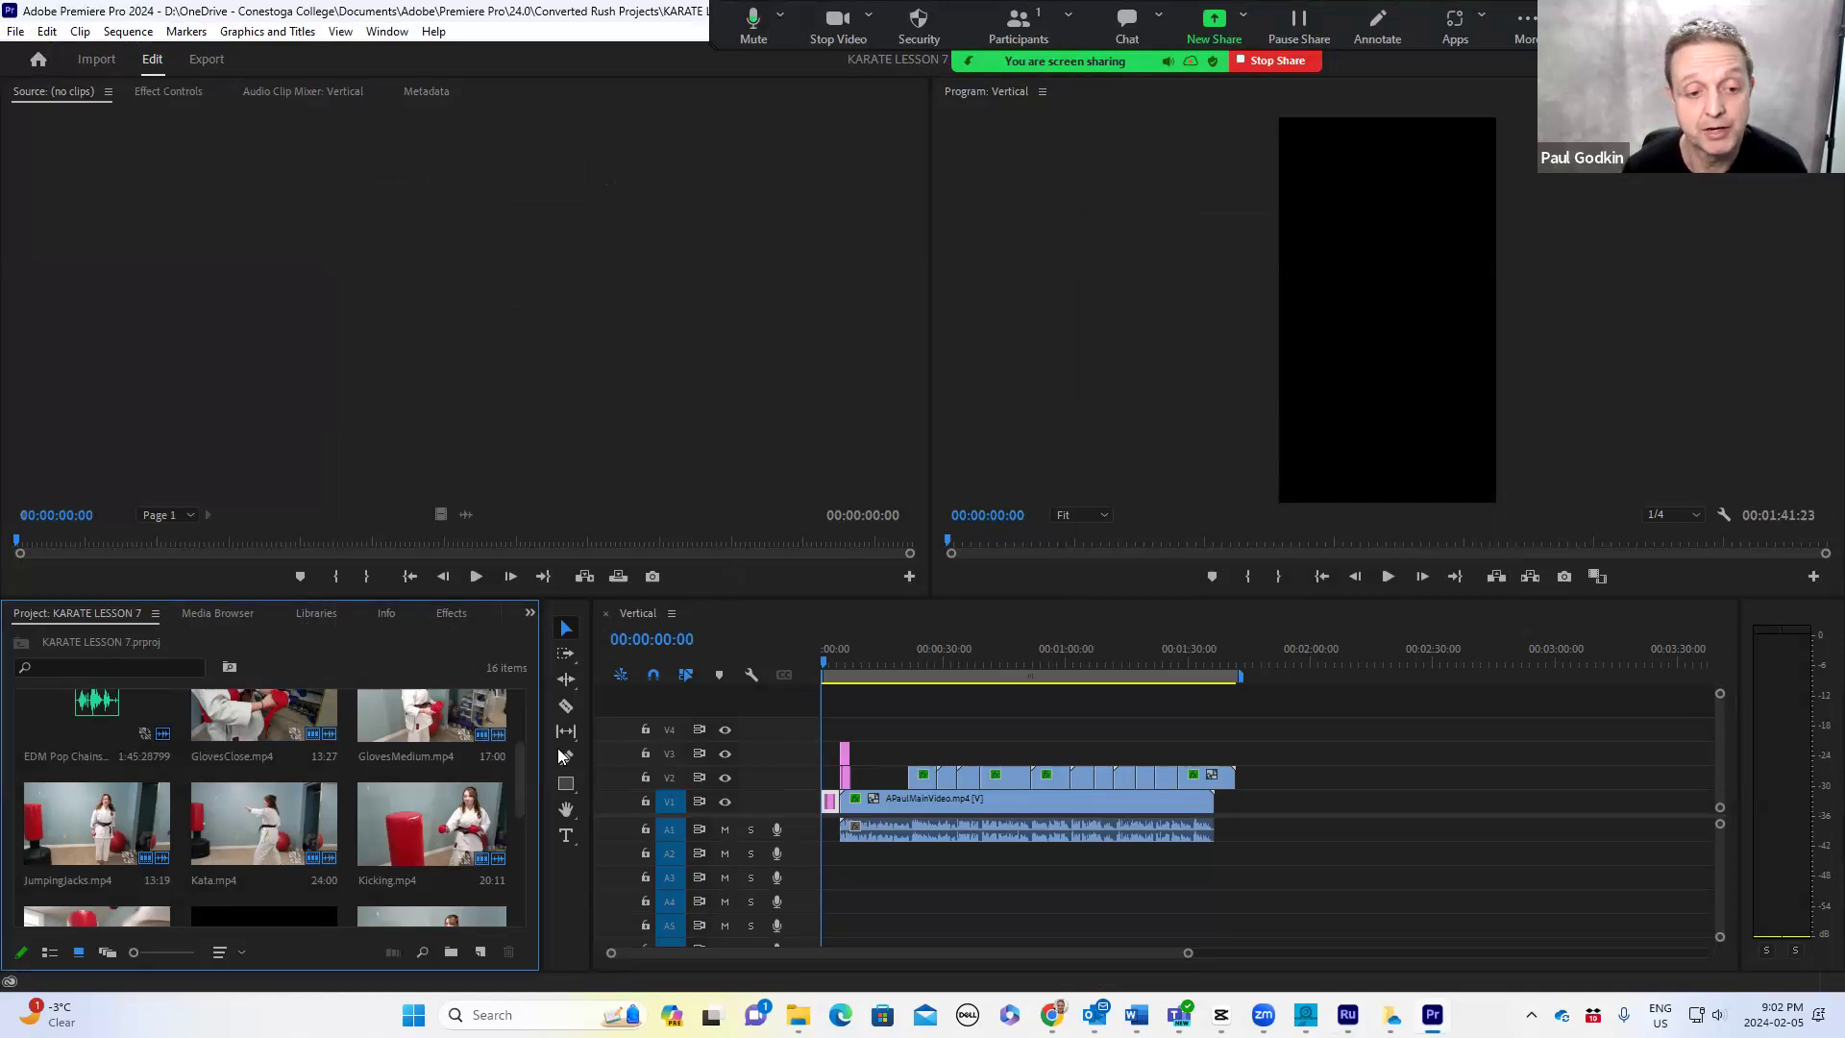
- Find the Landscape sequence among the project's items and open it in the timeline
scroll(521, 725, "up", 3)
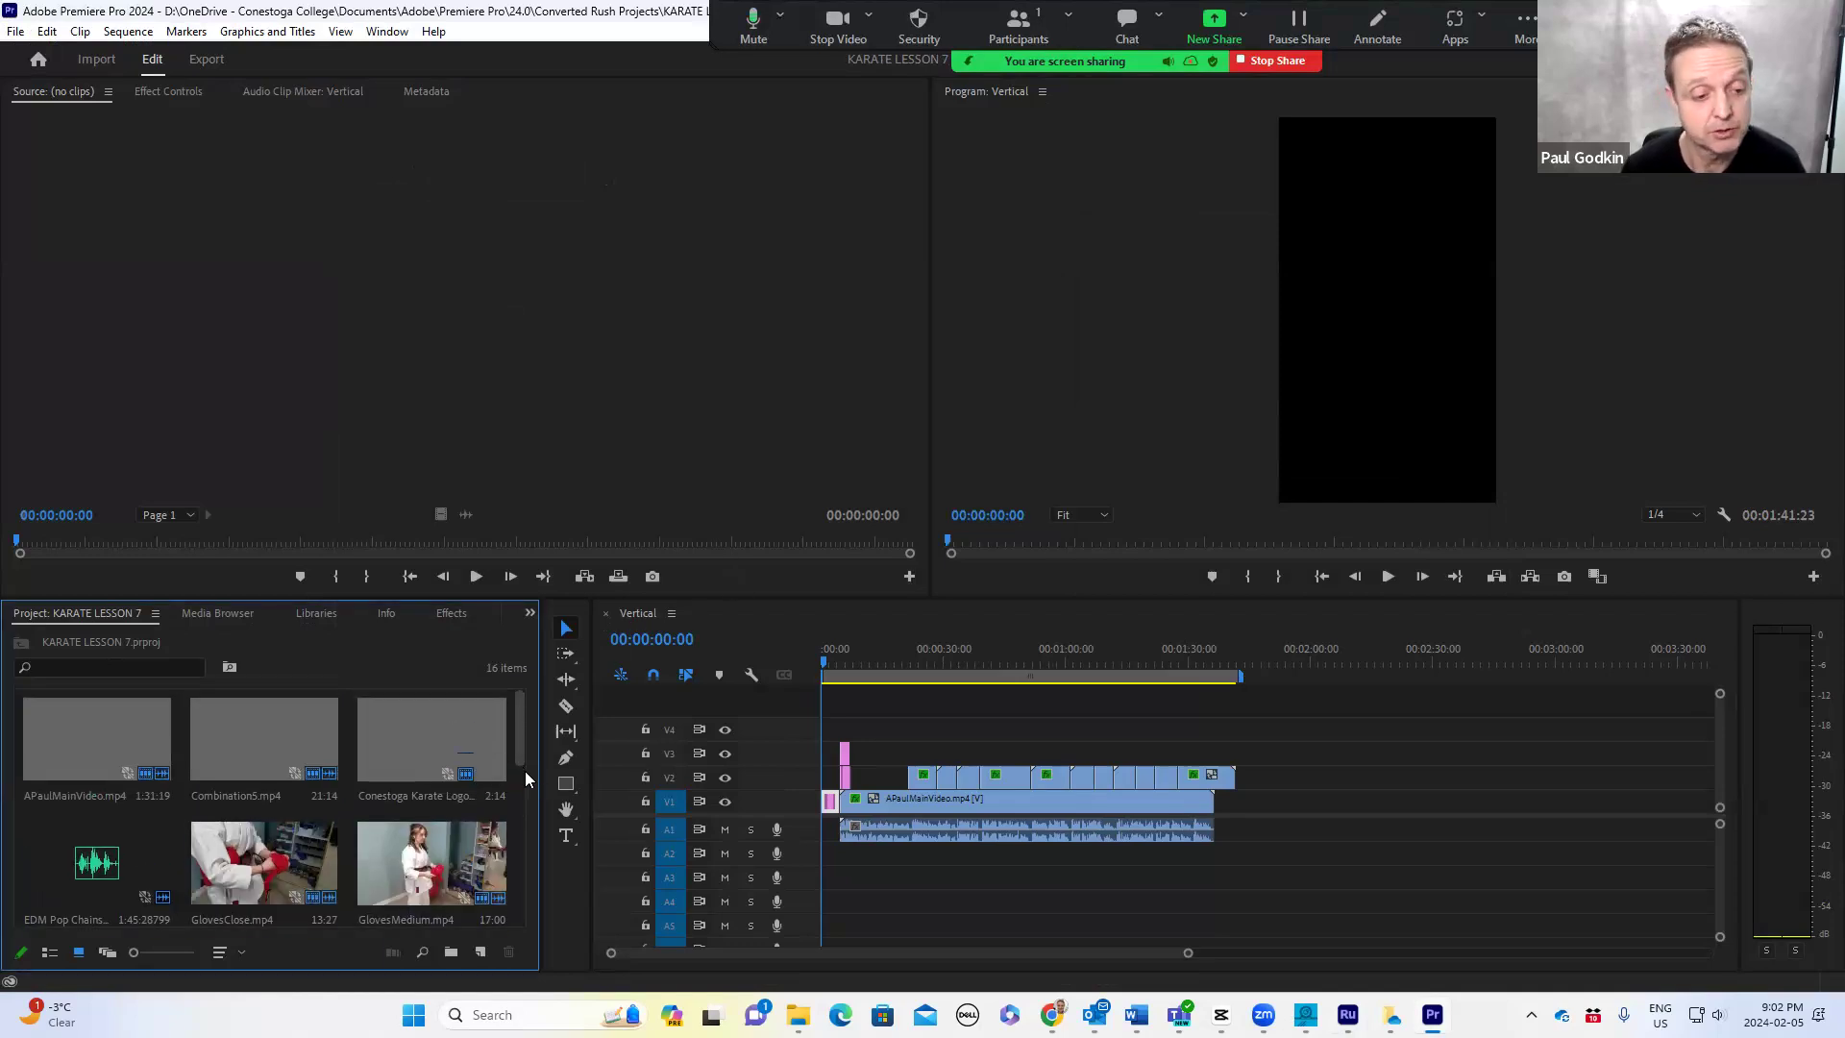
scroll(525, 794, "down", 4)
scroll(528, 836, "down", 3)
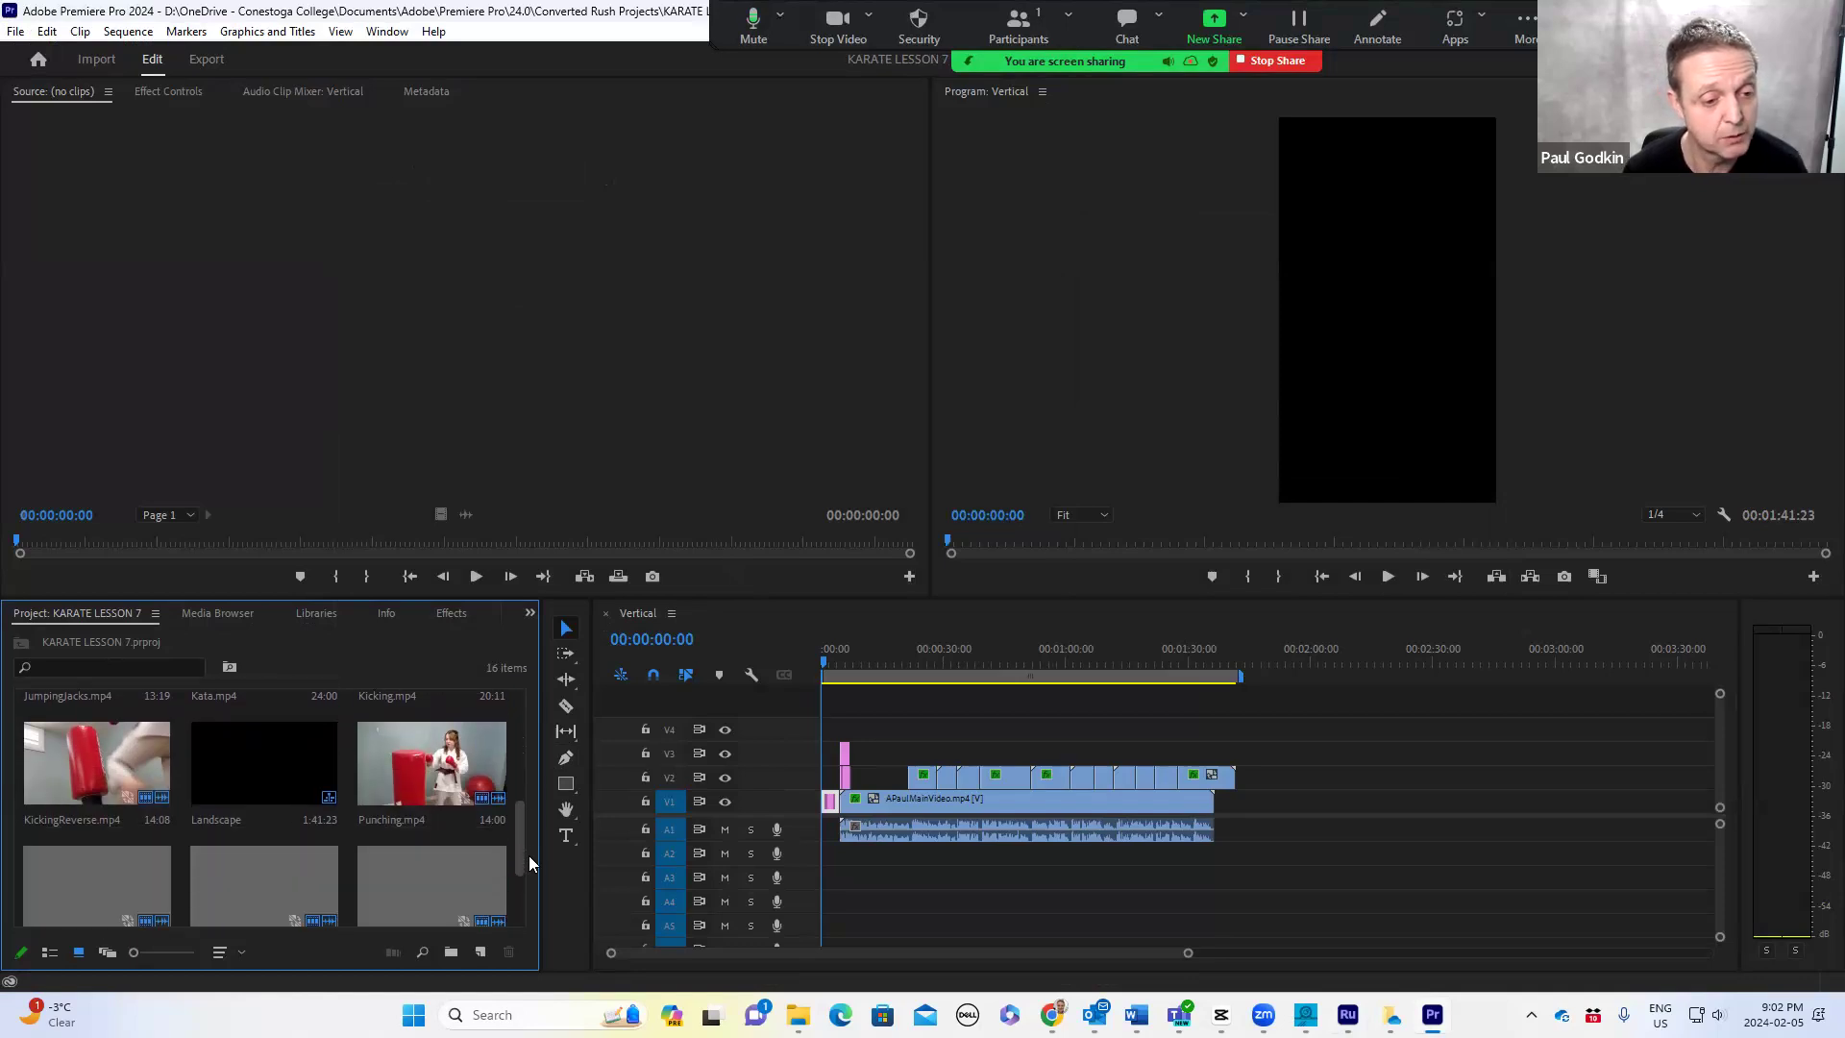
scroll(524, 826, "down", 3)
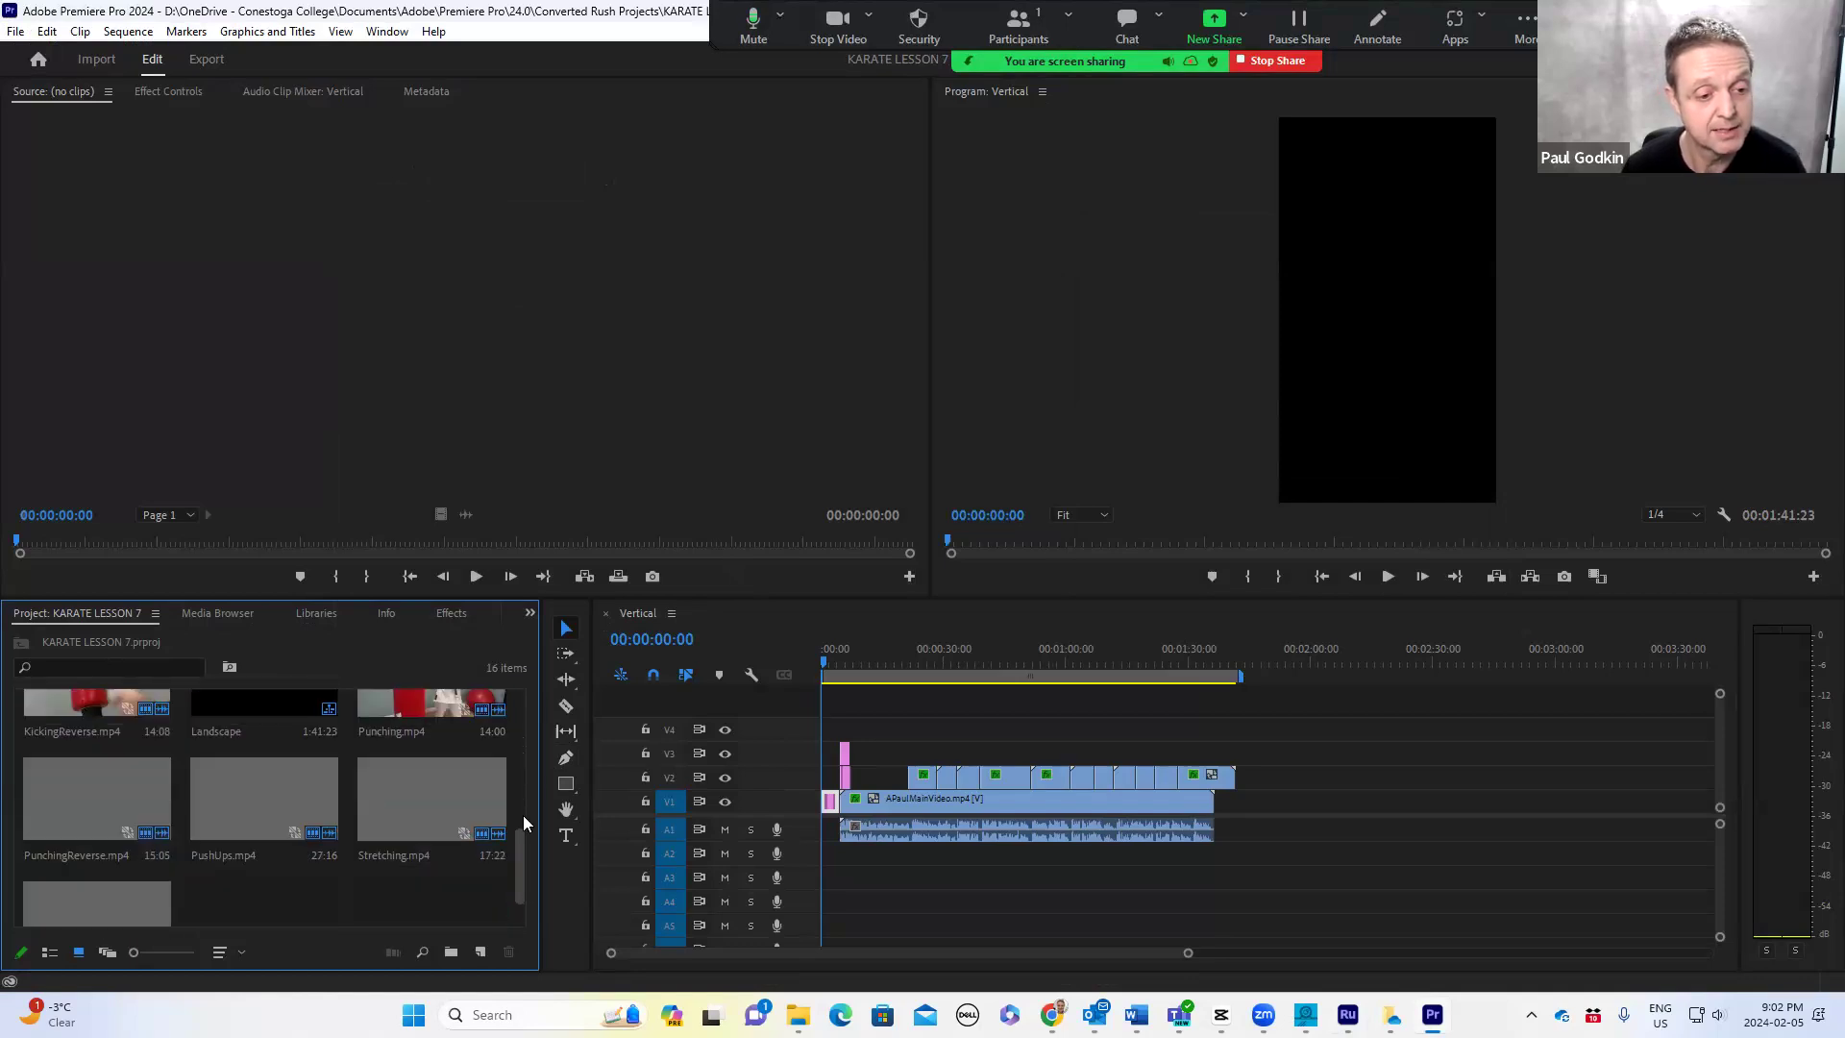
scroll(523, 814, "up", 1)
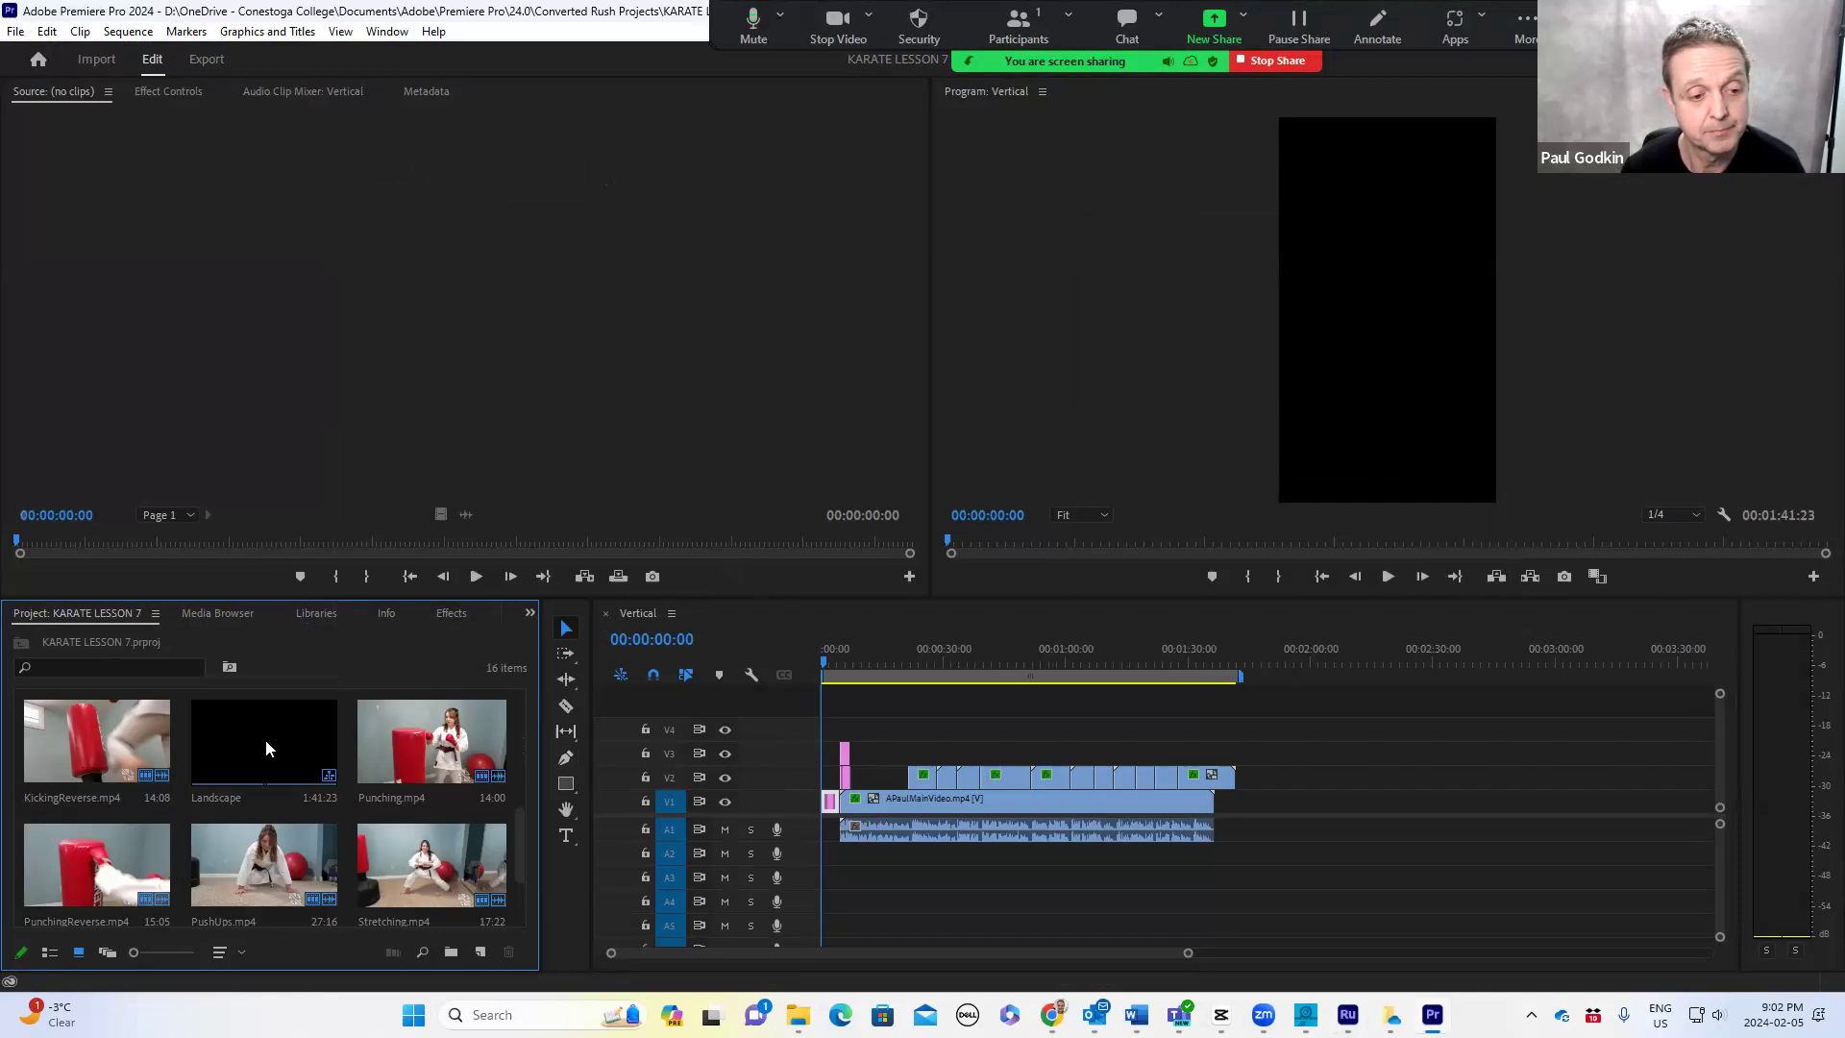
left_click(265, 740)
double_click(265, 740)
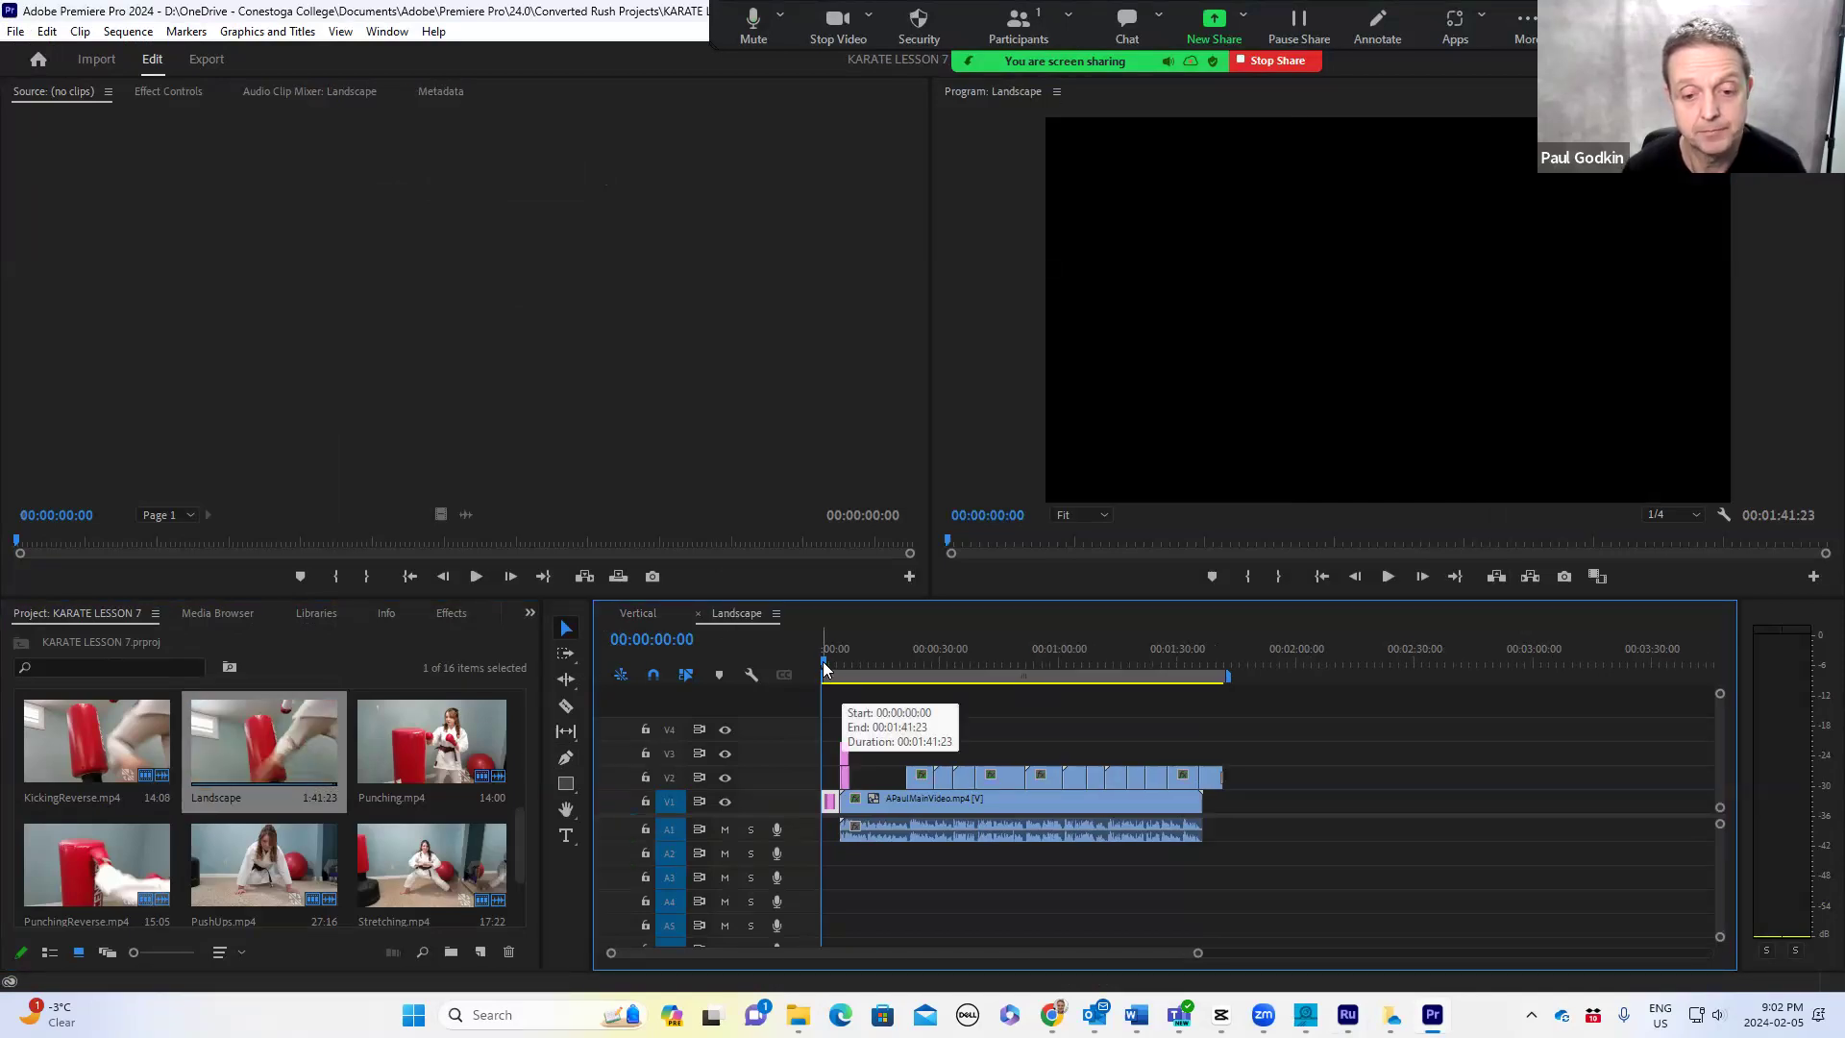
- Play back the final punching-bag section of the Landscape sequence up to about 01:38
left_click_drag(839, 673, 1193, 706)
key("space")
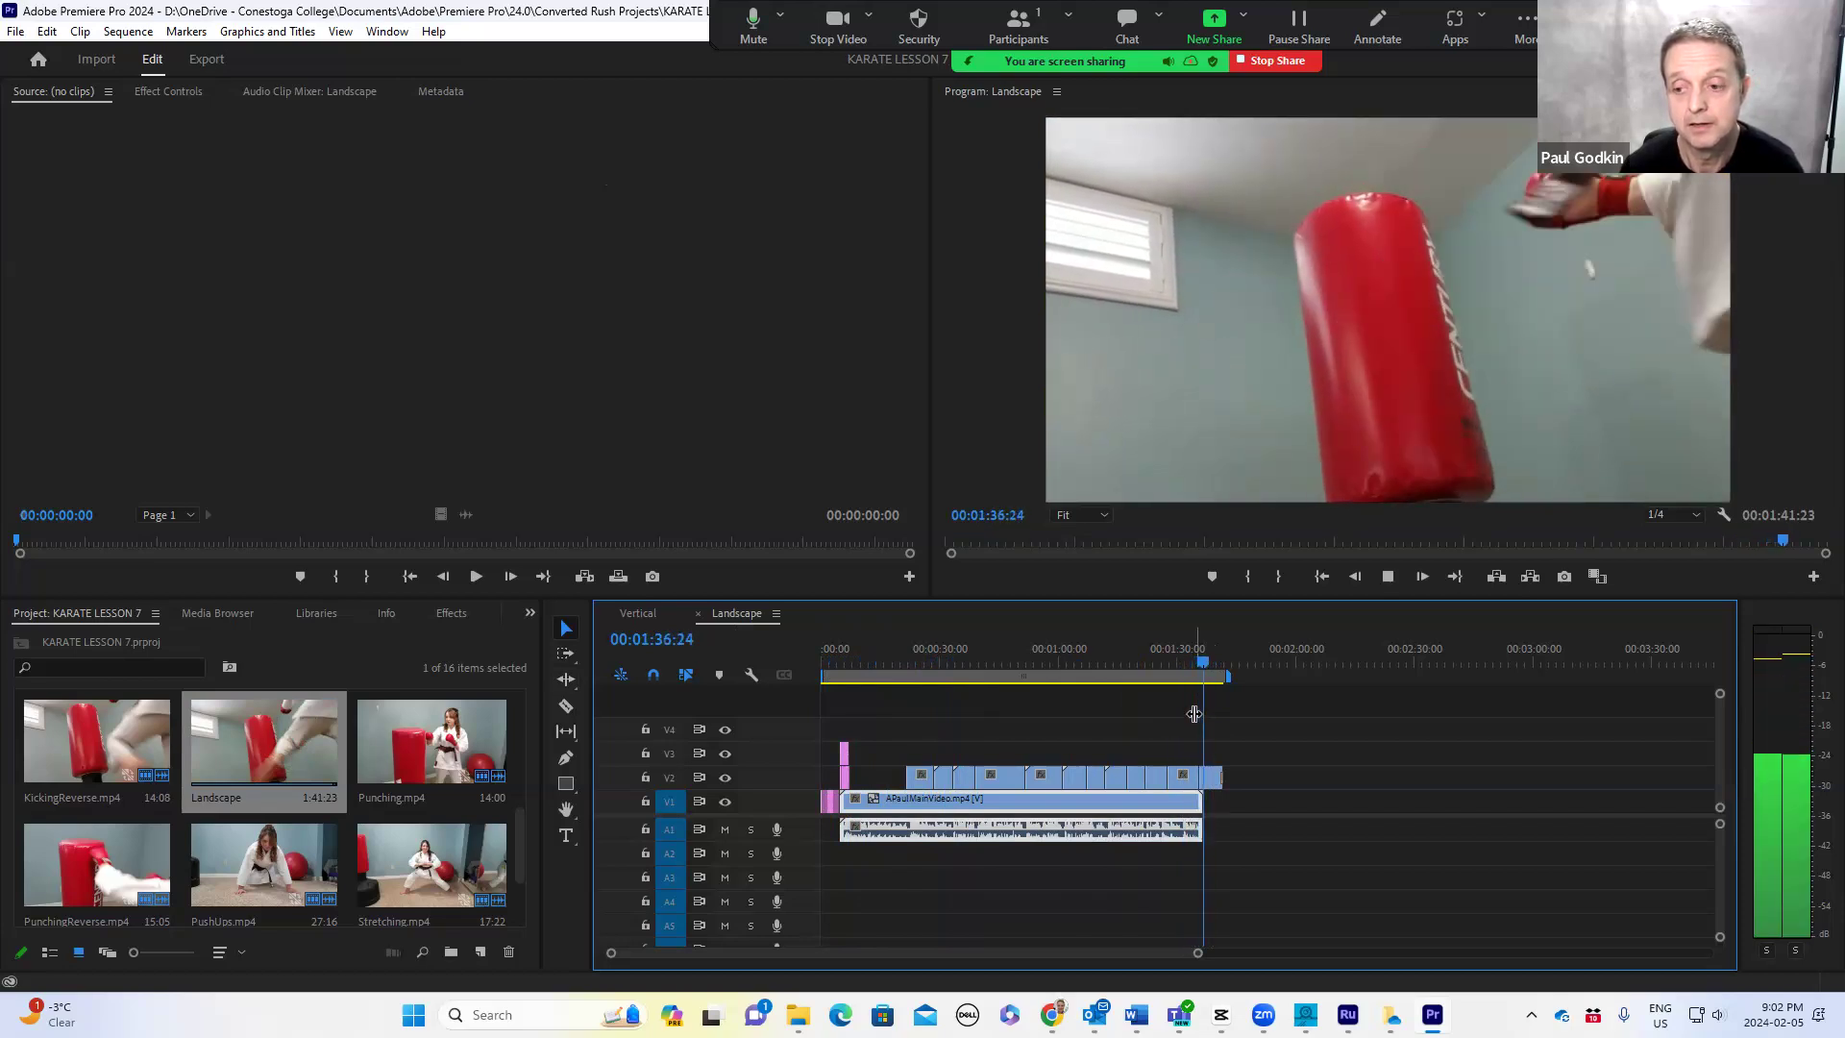
key("space")
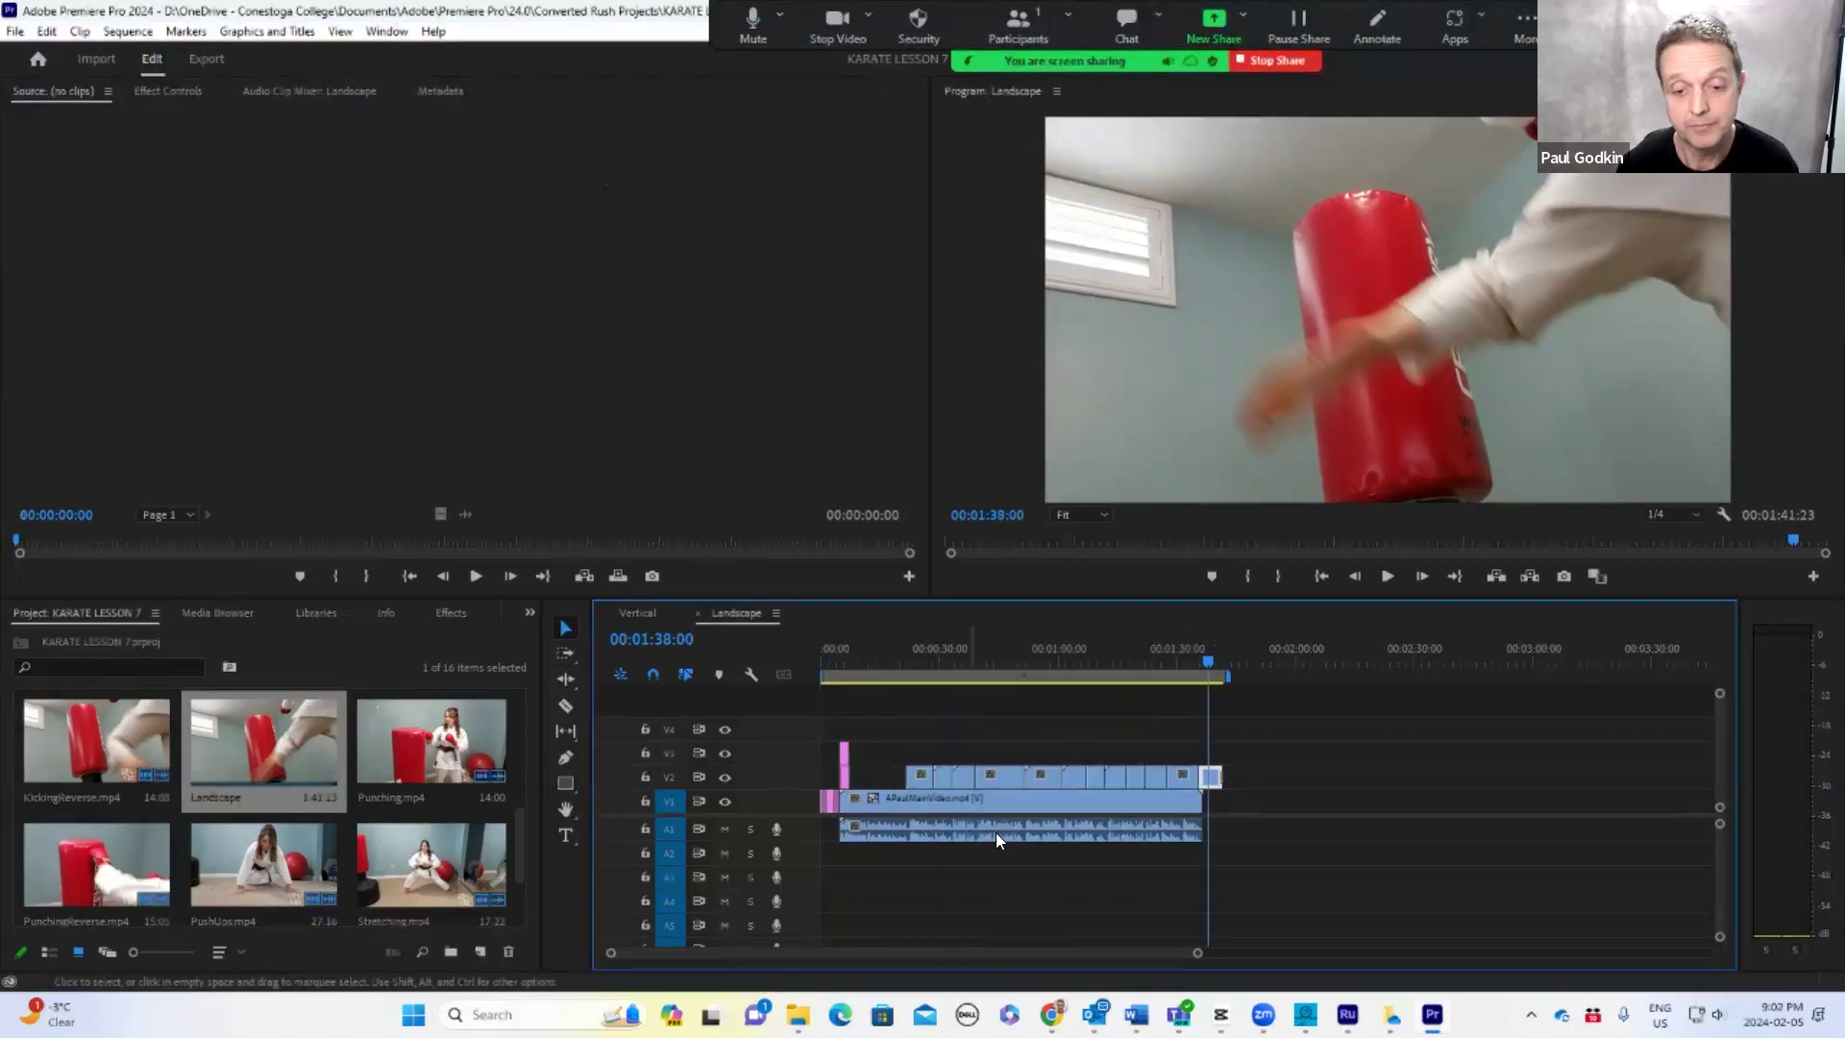
- Zoom in on the audio tracks at the sequence's ending and replay it from about 01:35
left_click_drag(1718, 881, 1720, 889)
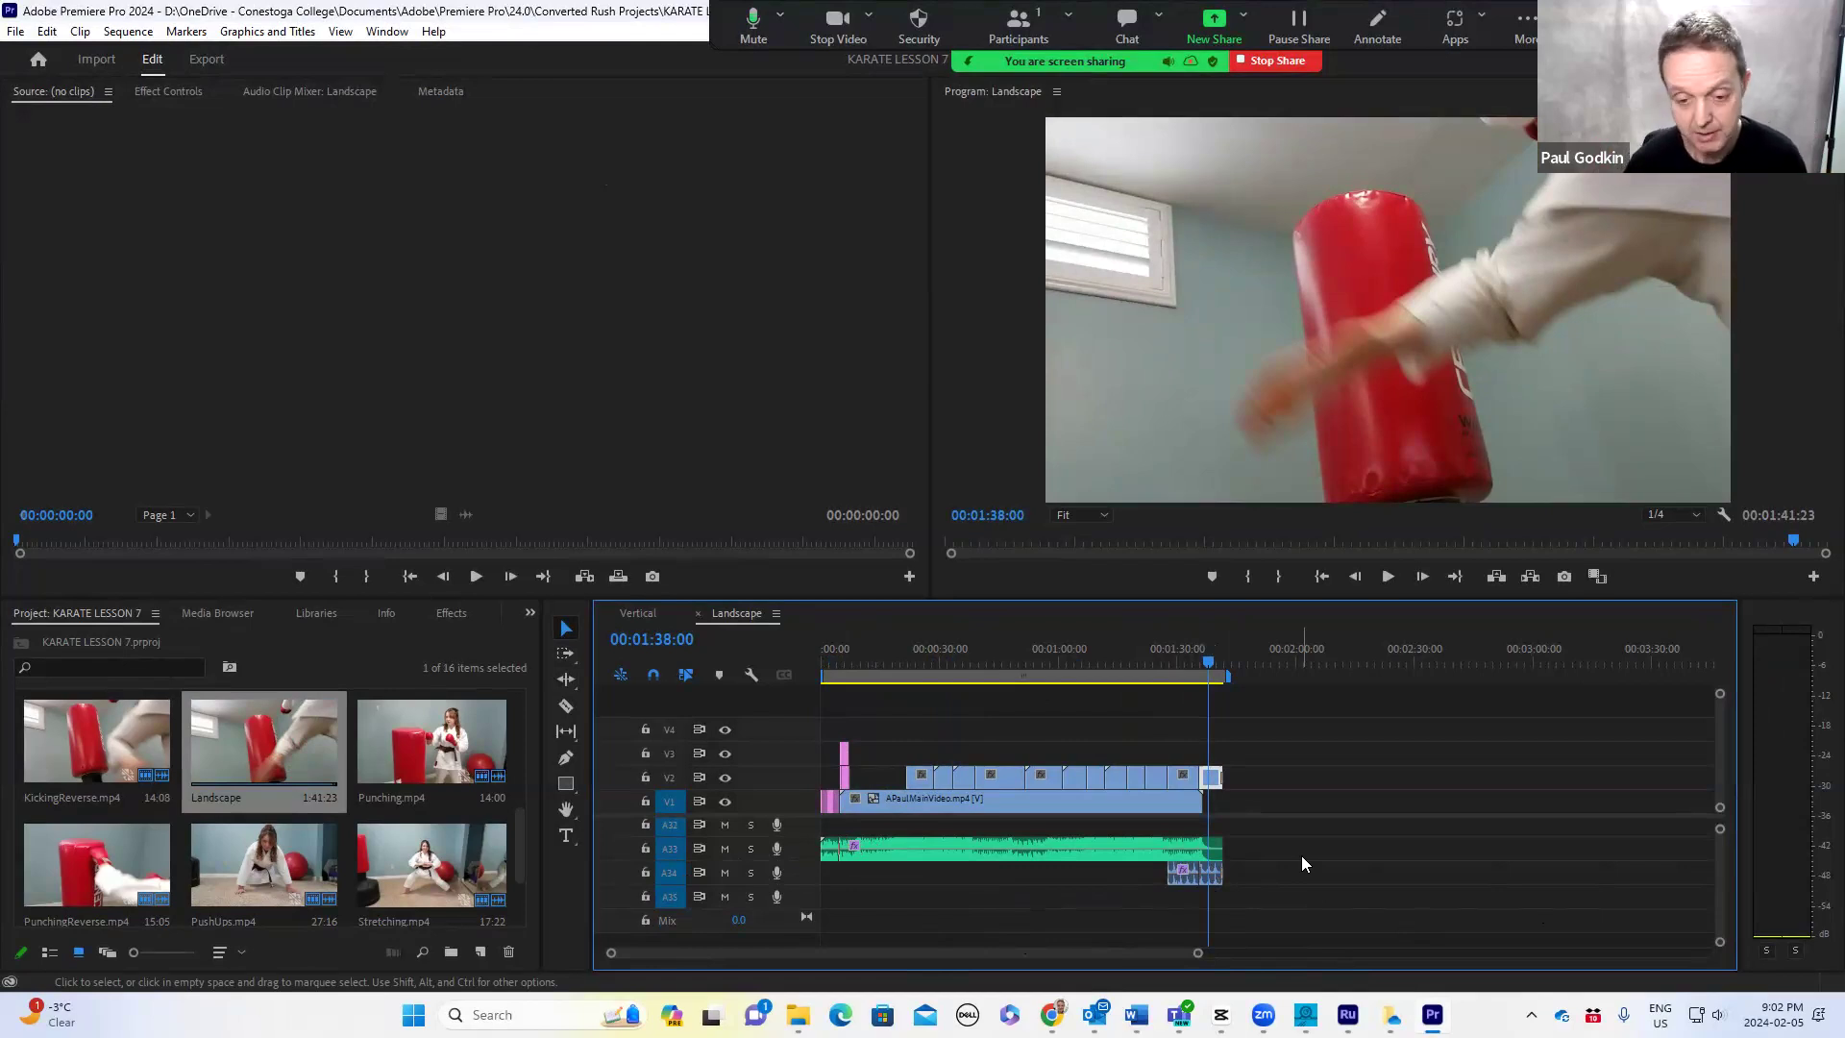
key("=")
key("=")
key("=")
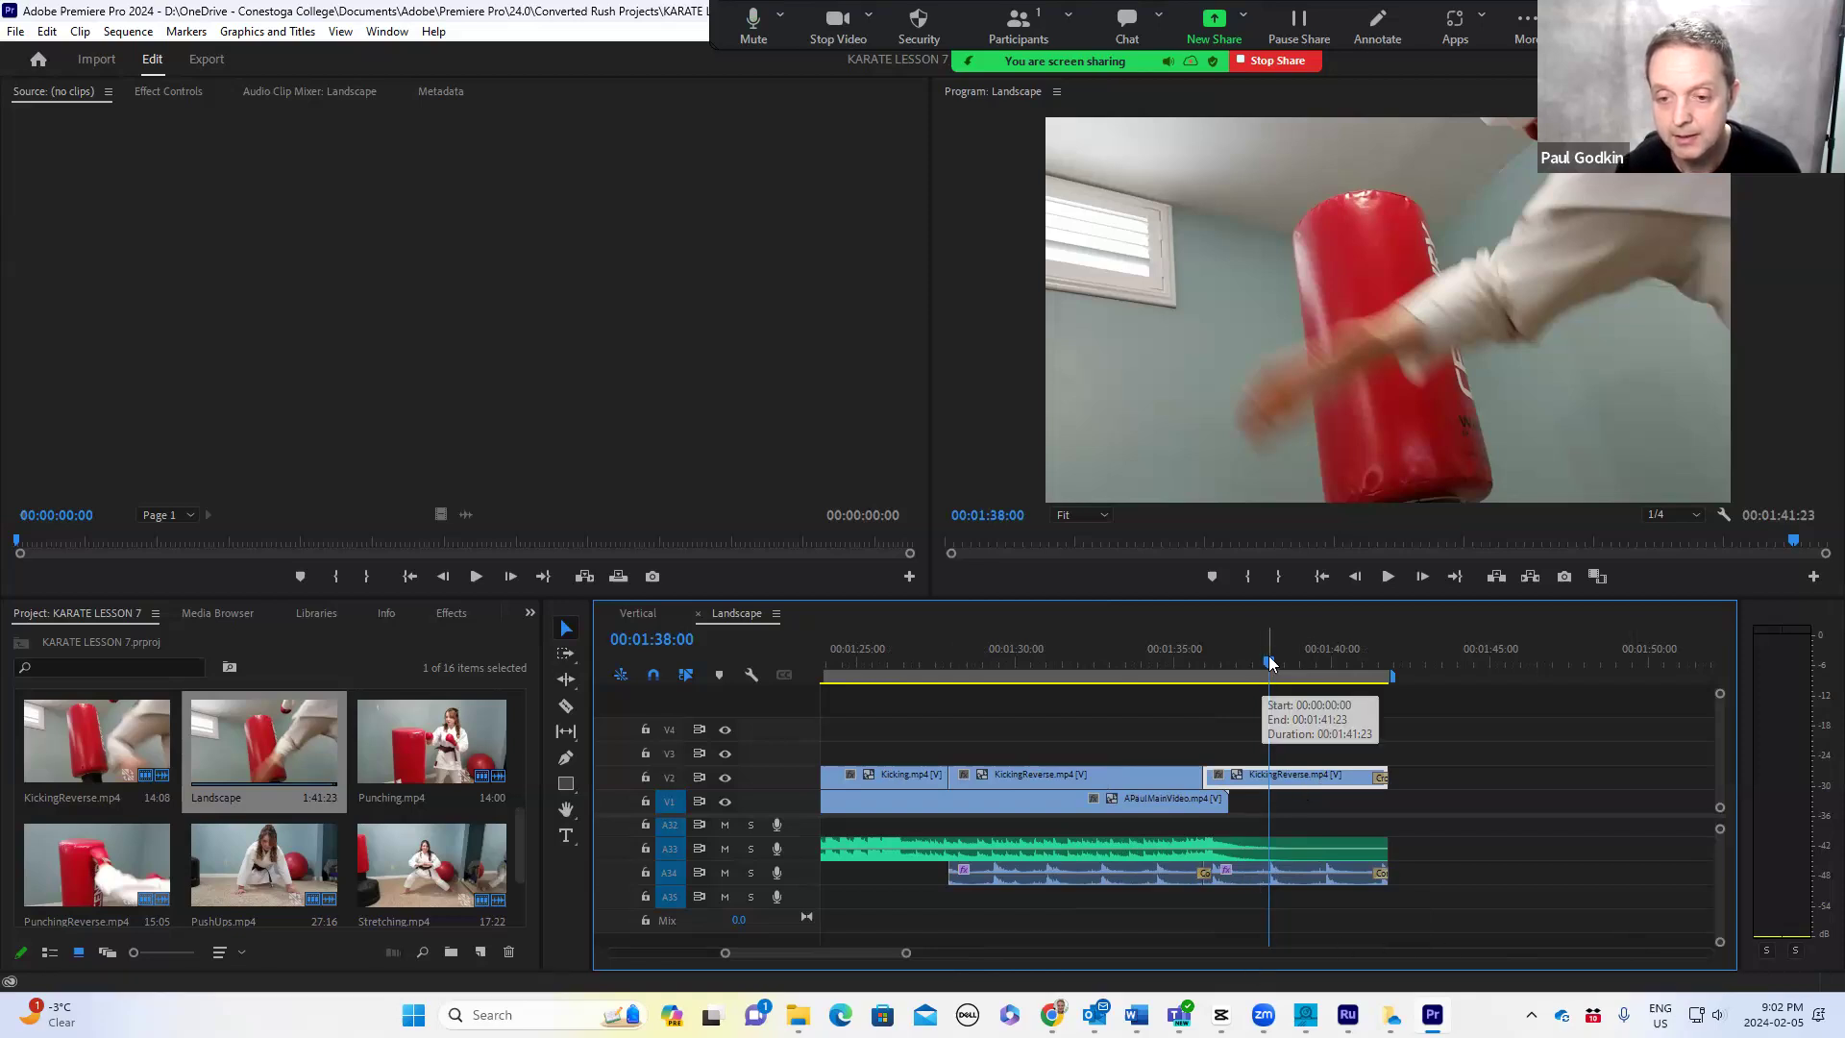
key("Left")
left_click_drag(1248, 662, 1206, 670)
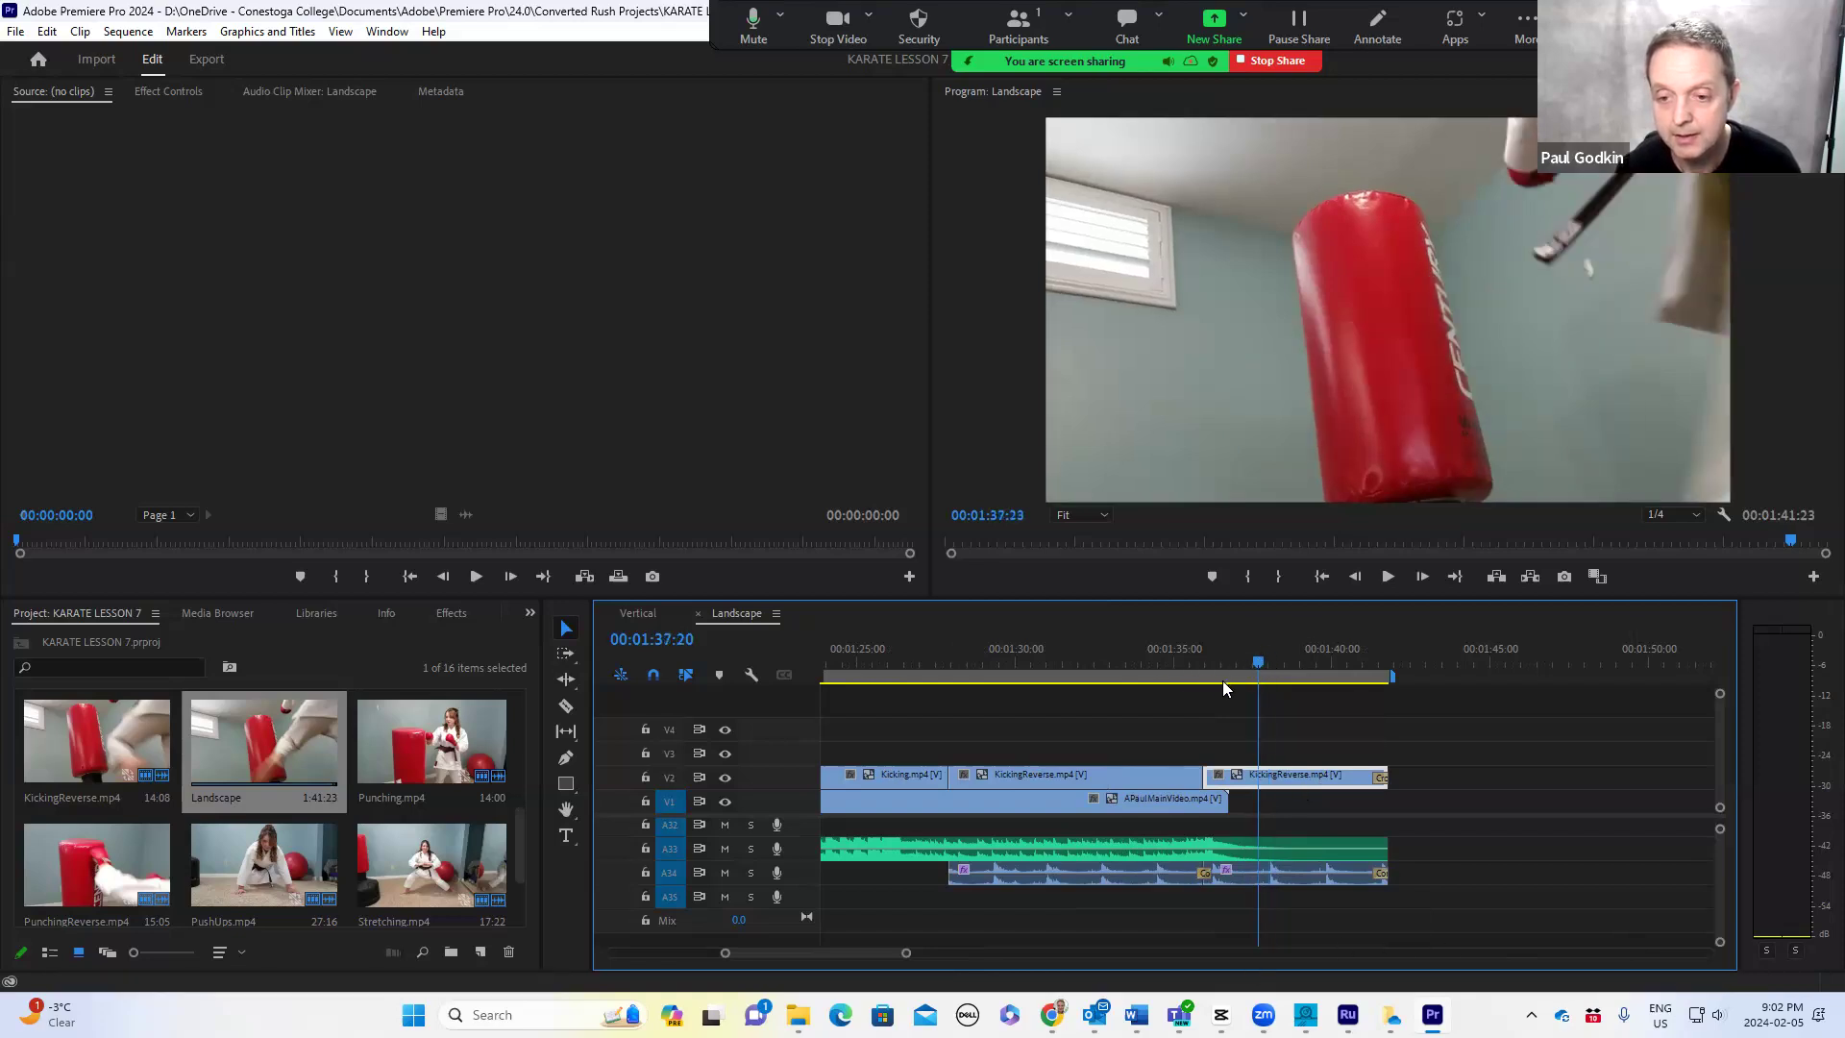
key("space")
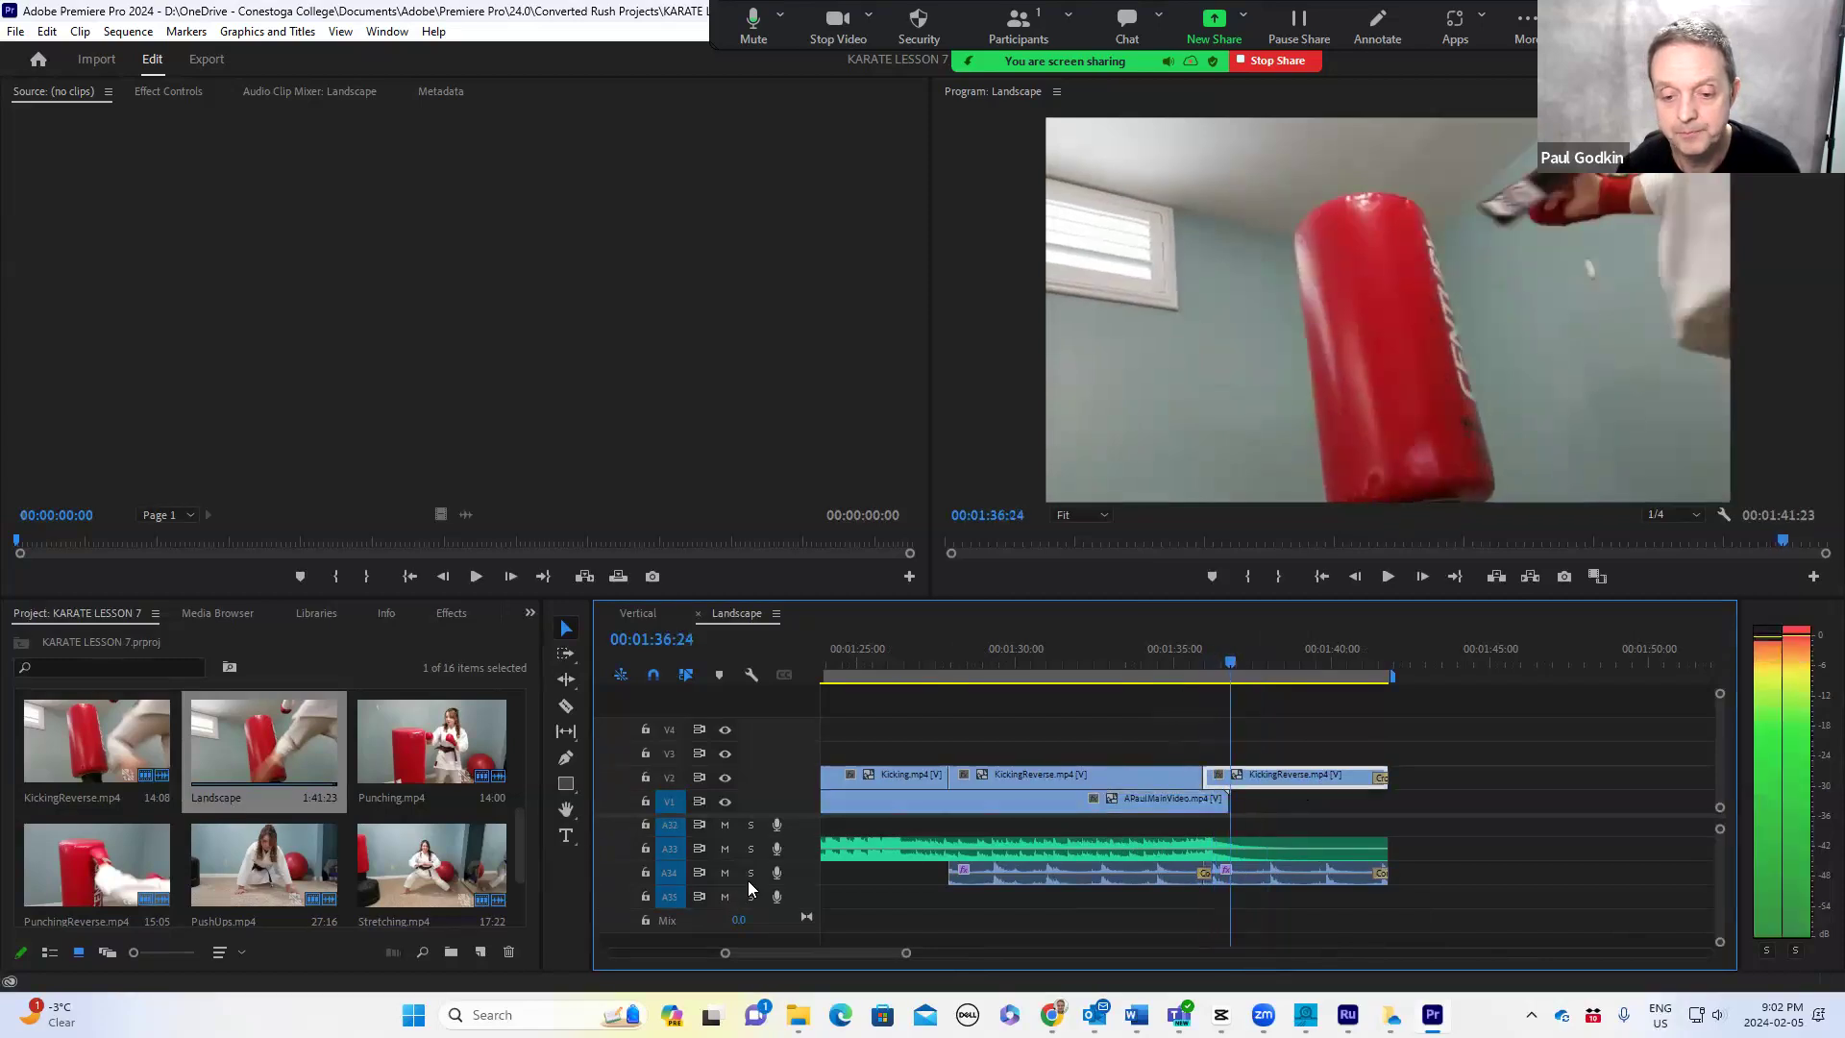
key("space")
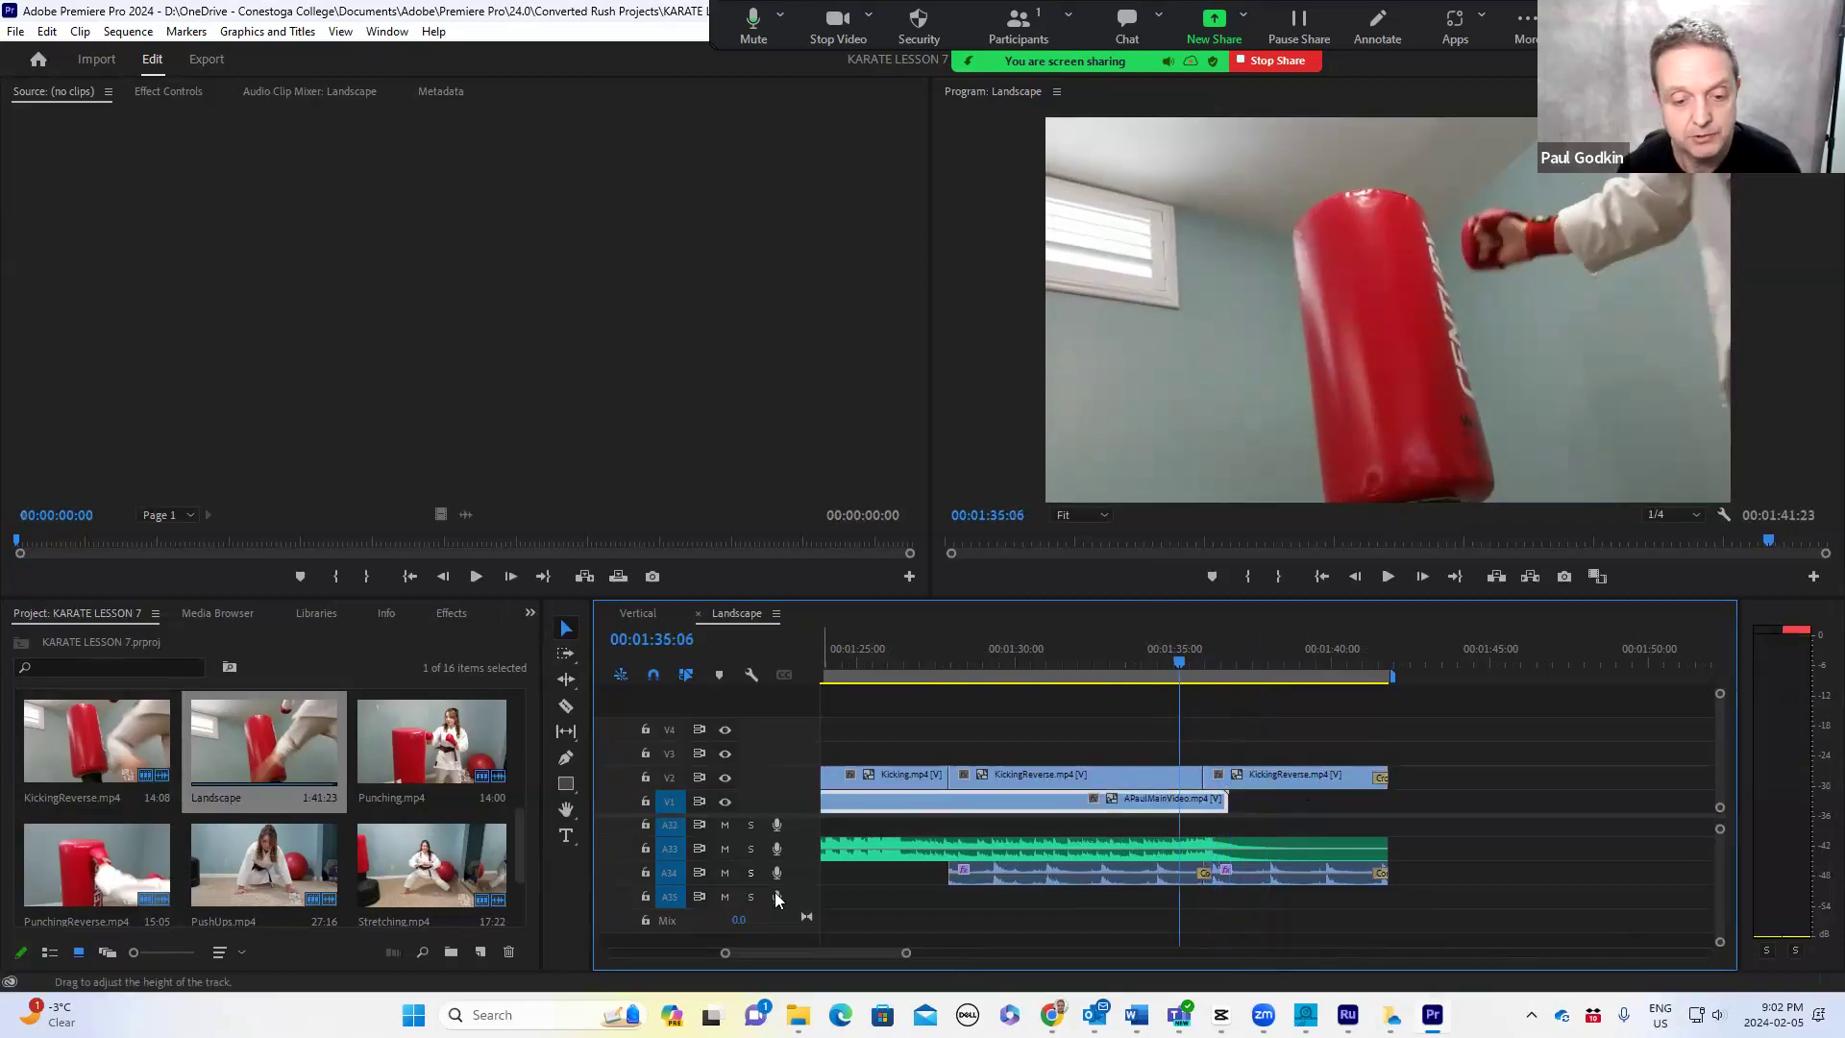
- Enlarge the Audio 34 track to show the punching-bag waveforms and fit the whole sequence in the timeline
left_click_drag(800, 916, 802, 922)
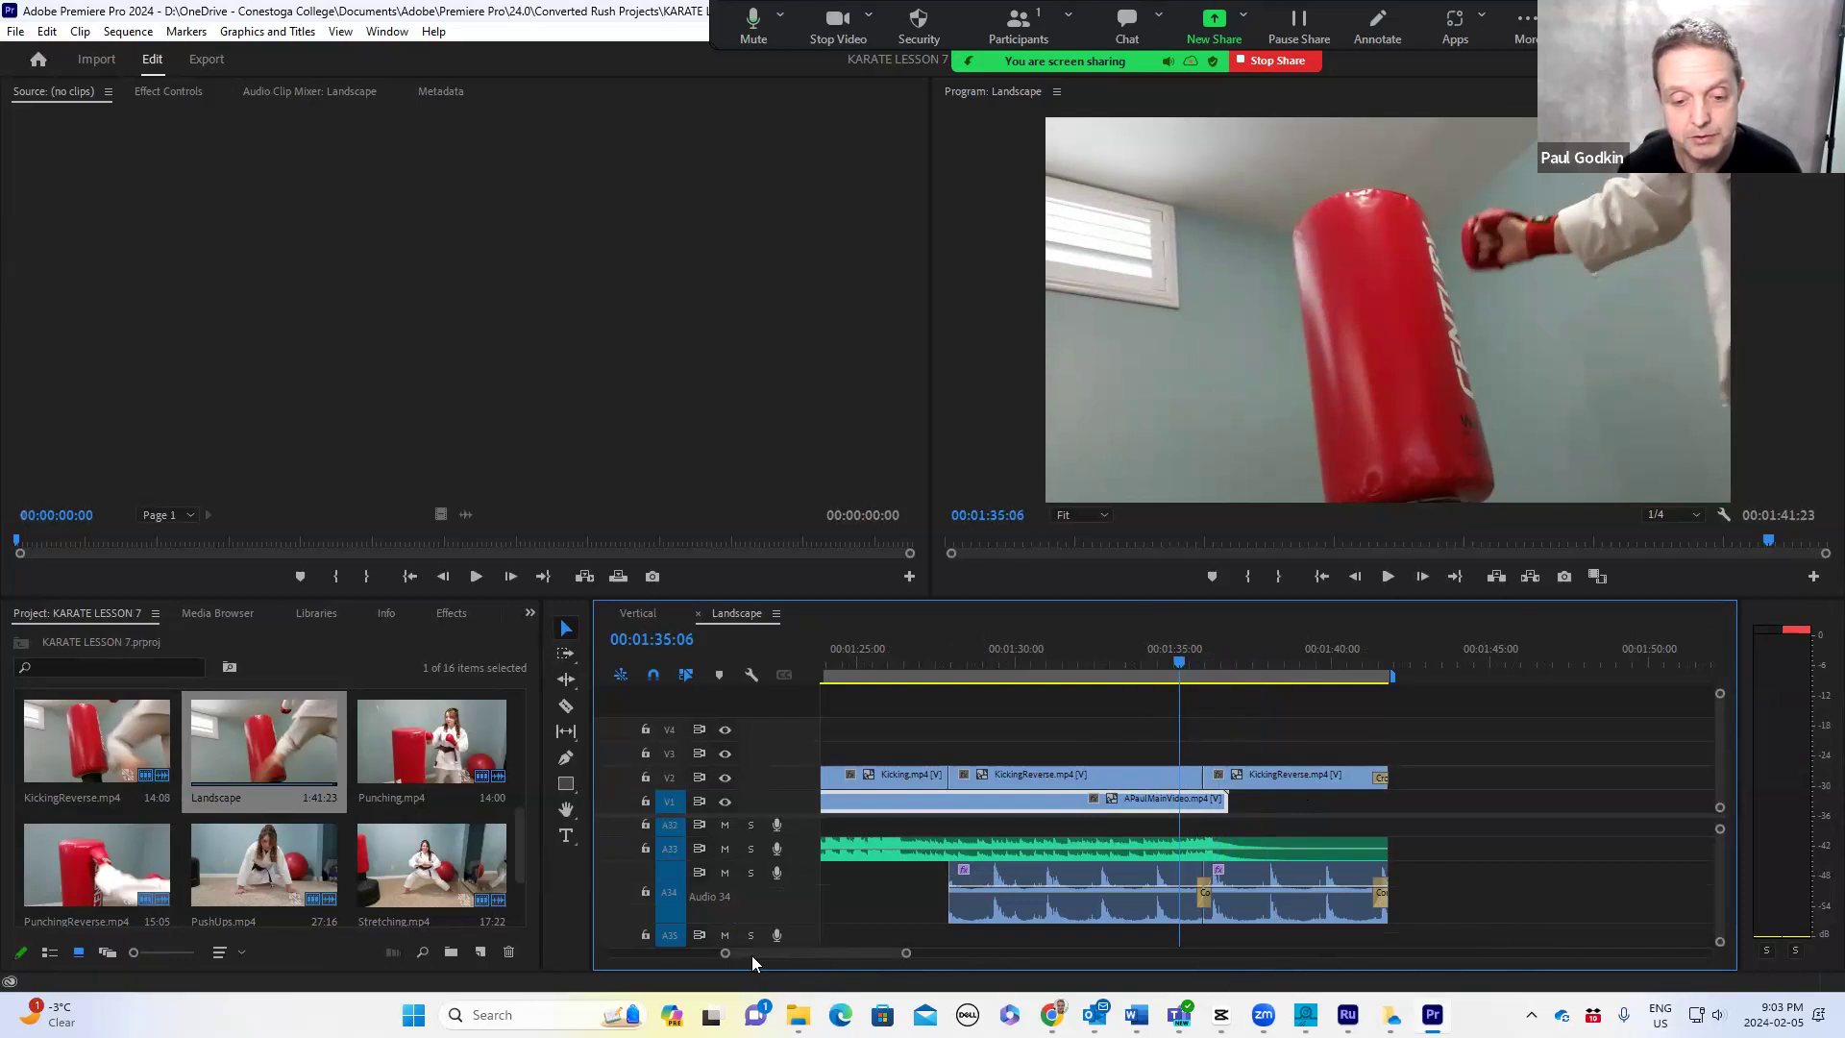
scroll(711, 956, "up", 3)
scroll(1138, 884, "up", 5)
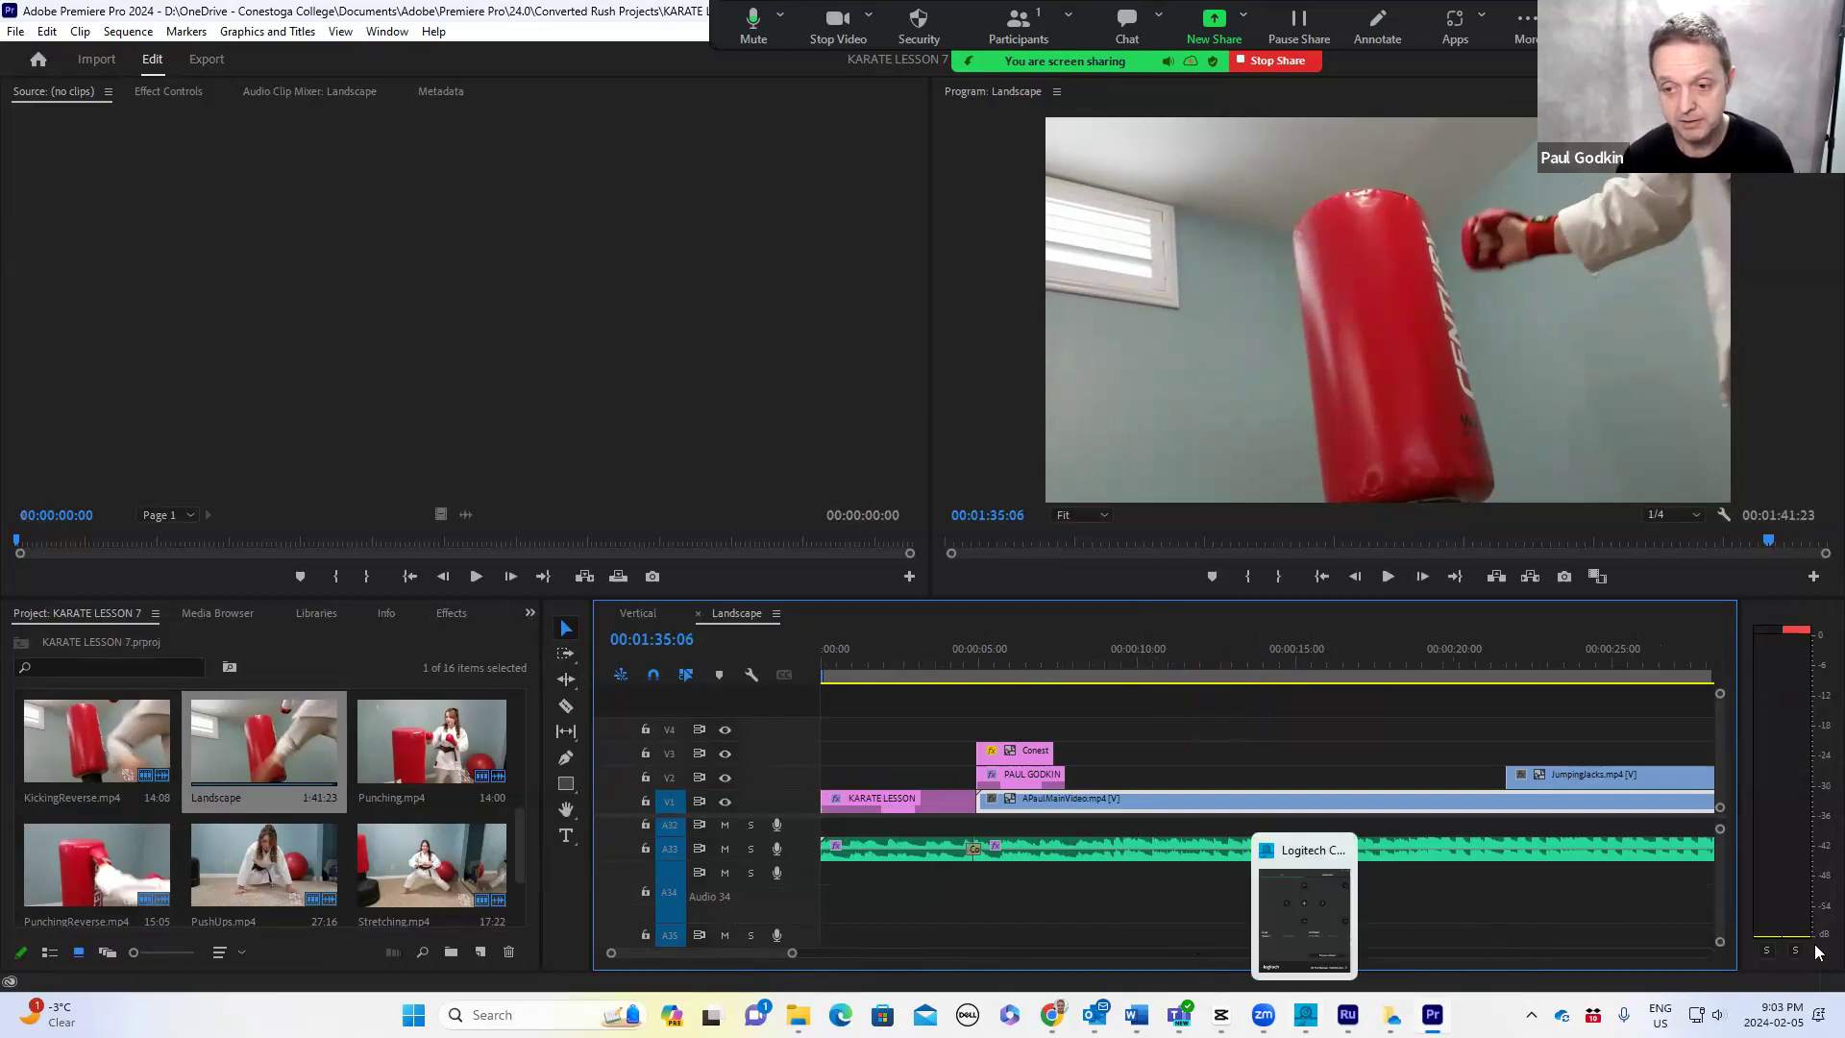
key("minus")
key("minus")
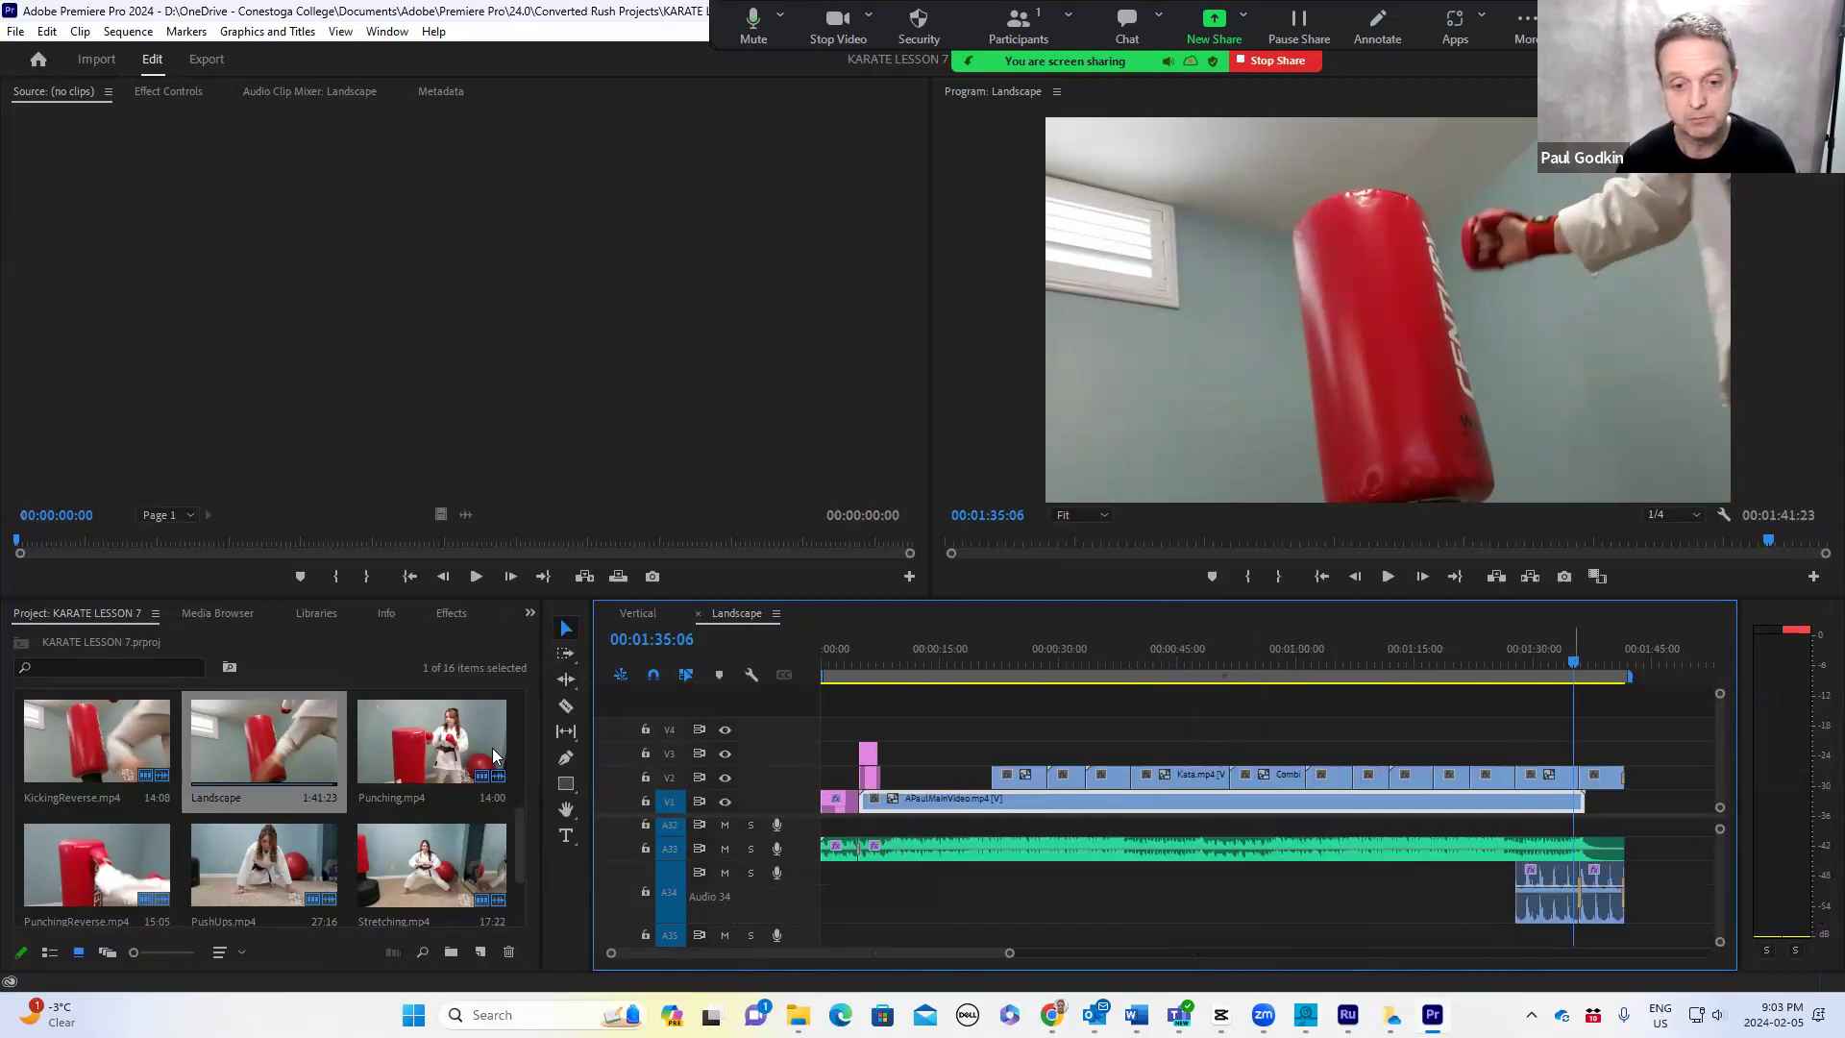
- Play back the opening from the start to hear the music under the title and the first spoken words
key("Home")
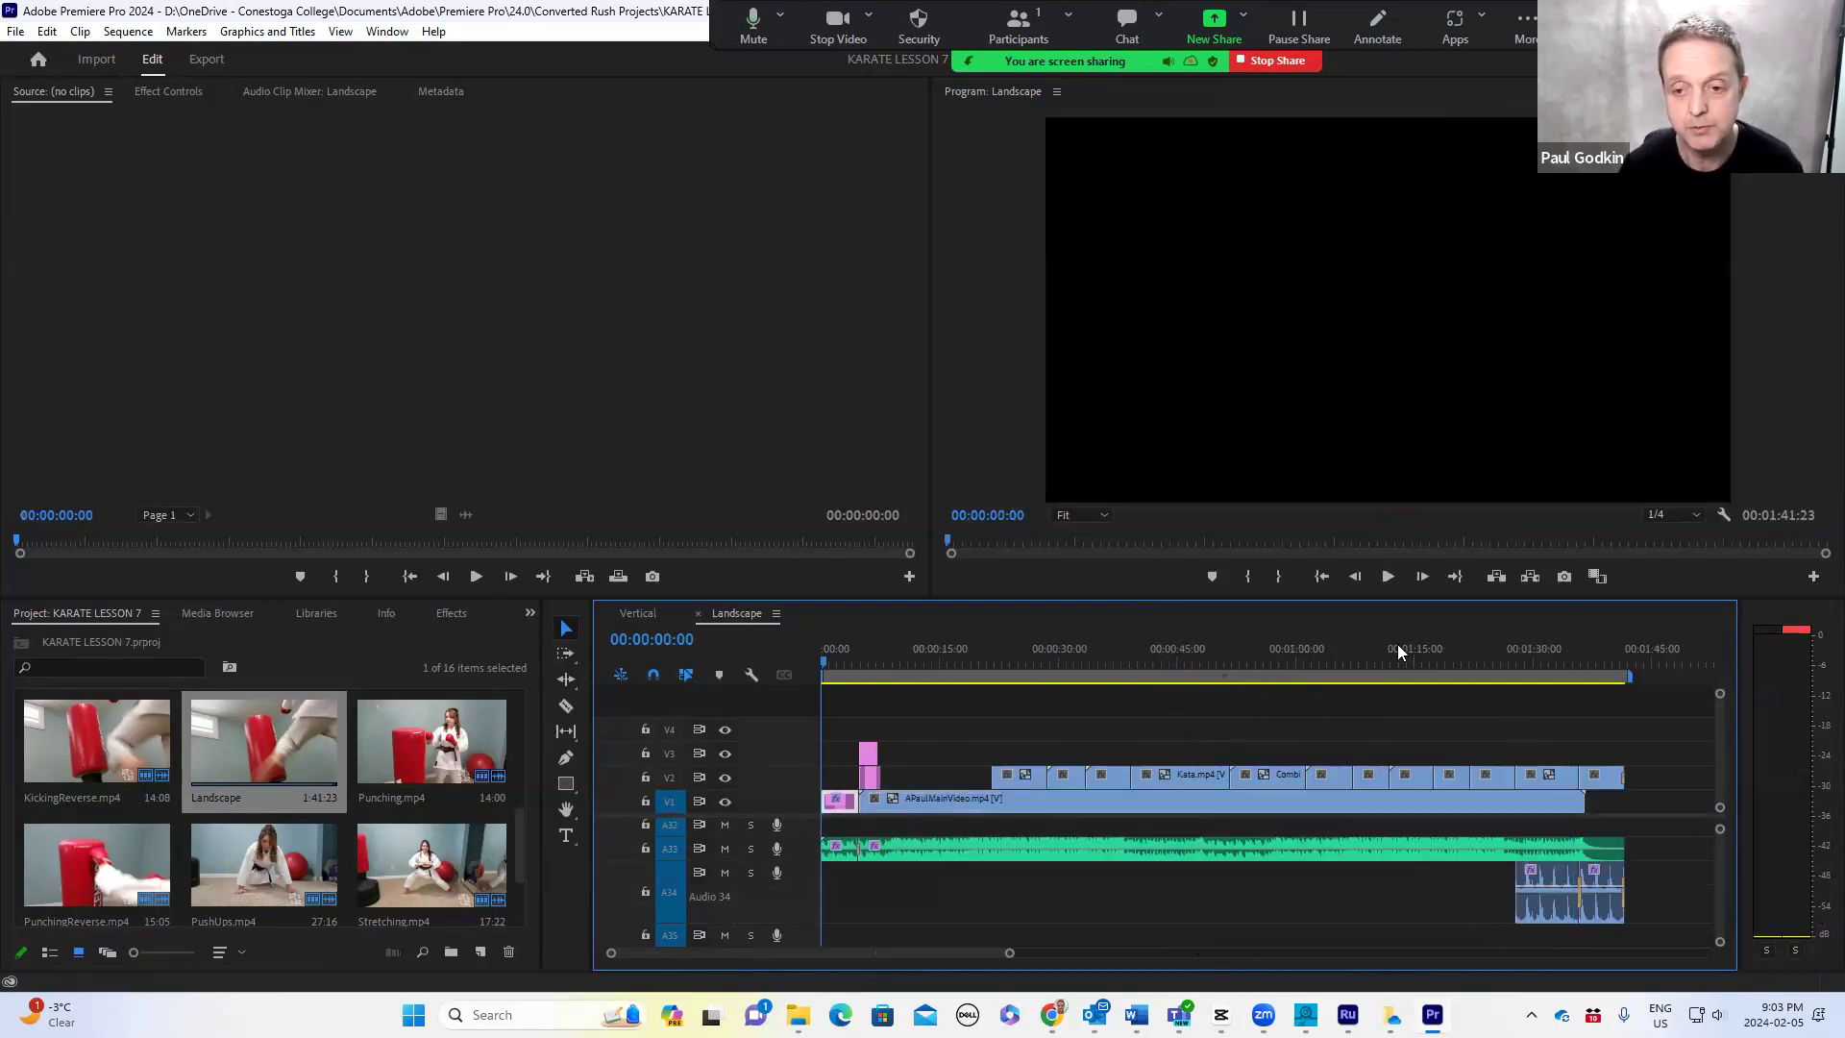
left_click(1389, 577)
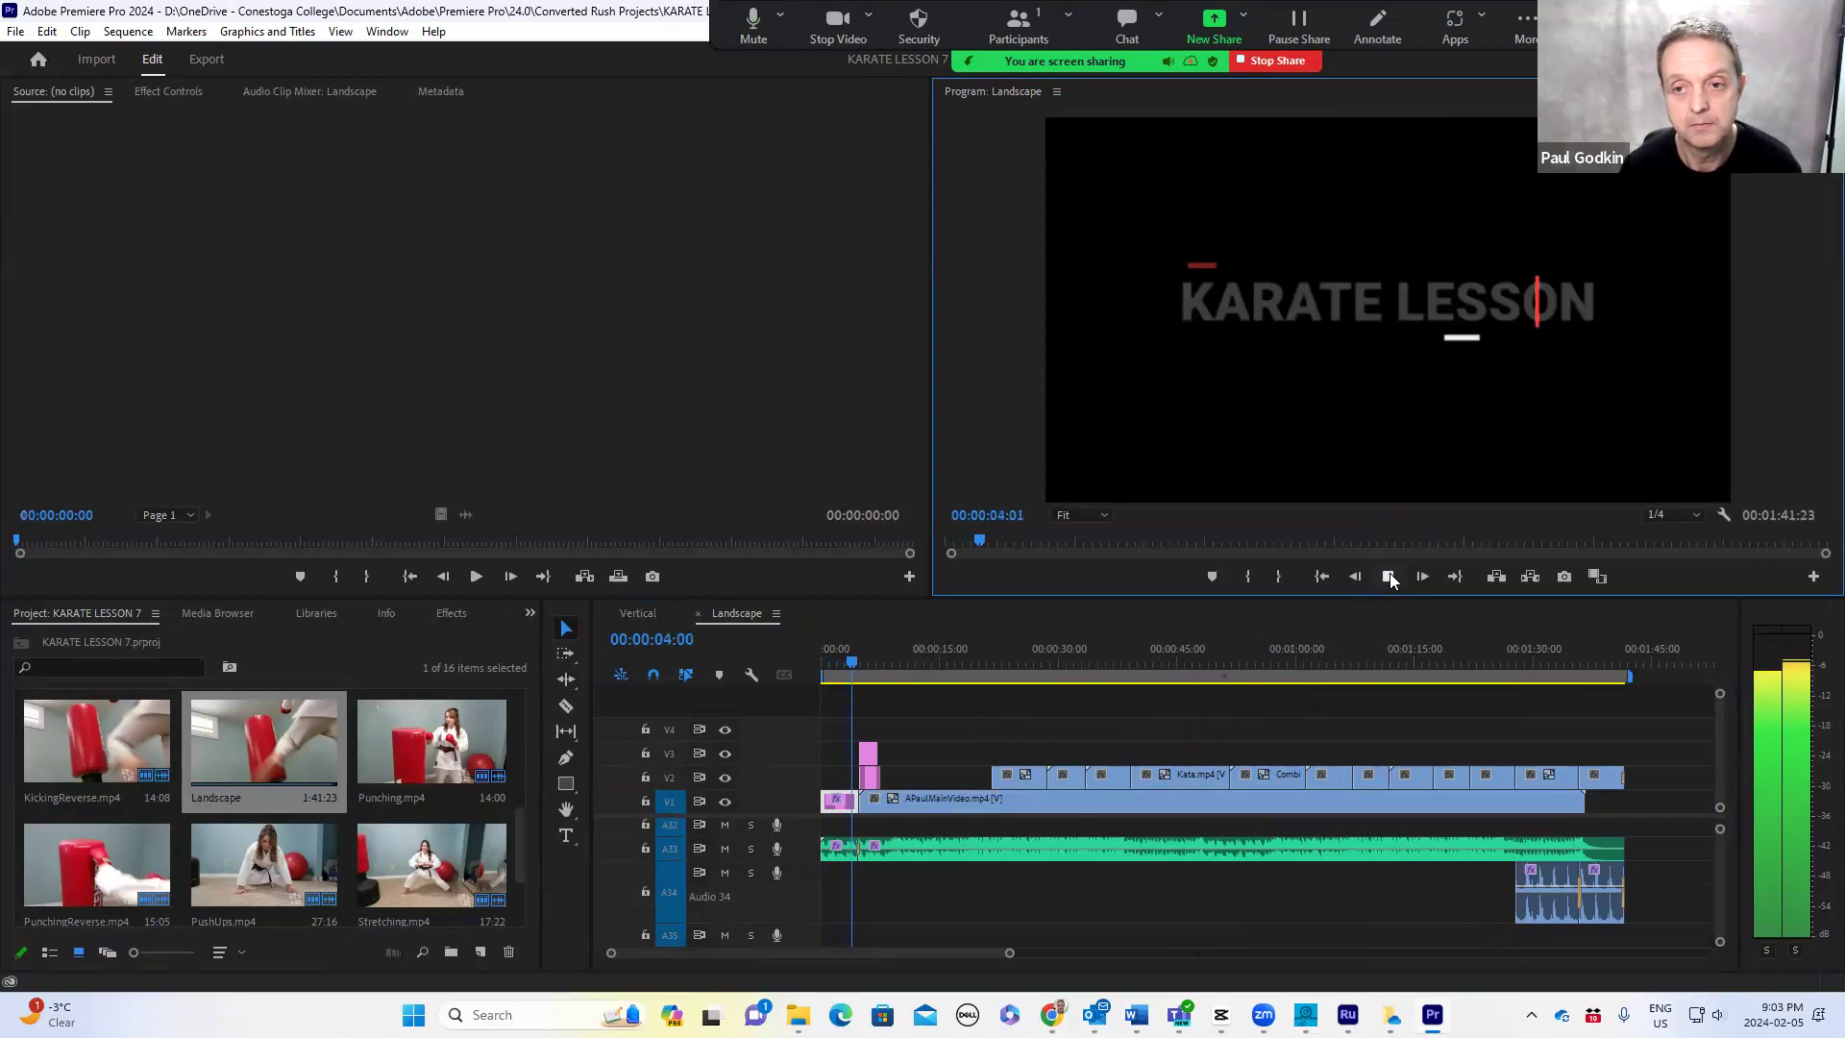
left_click(855, 847)
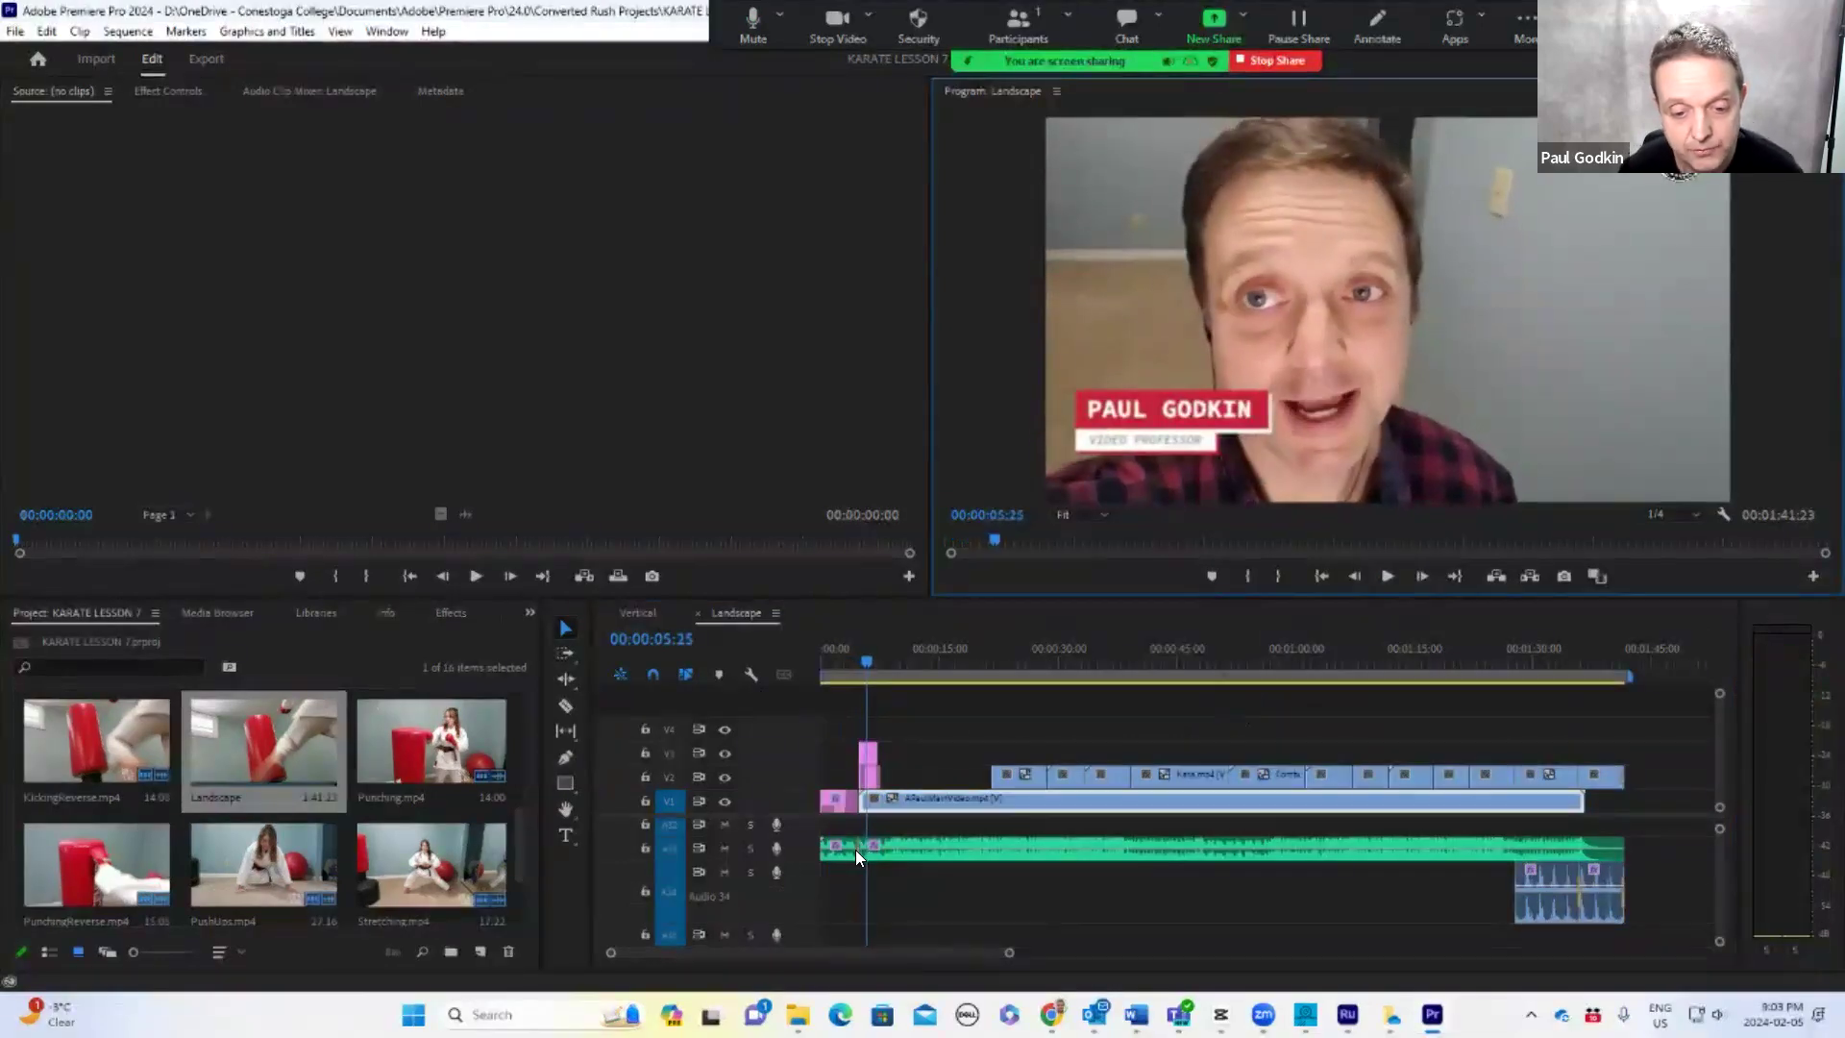
left_click(1053, 840)
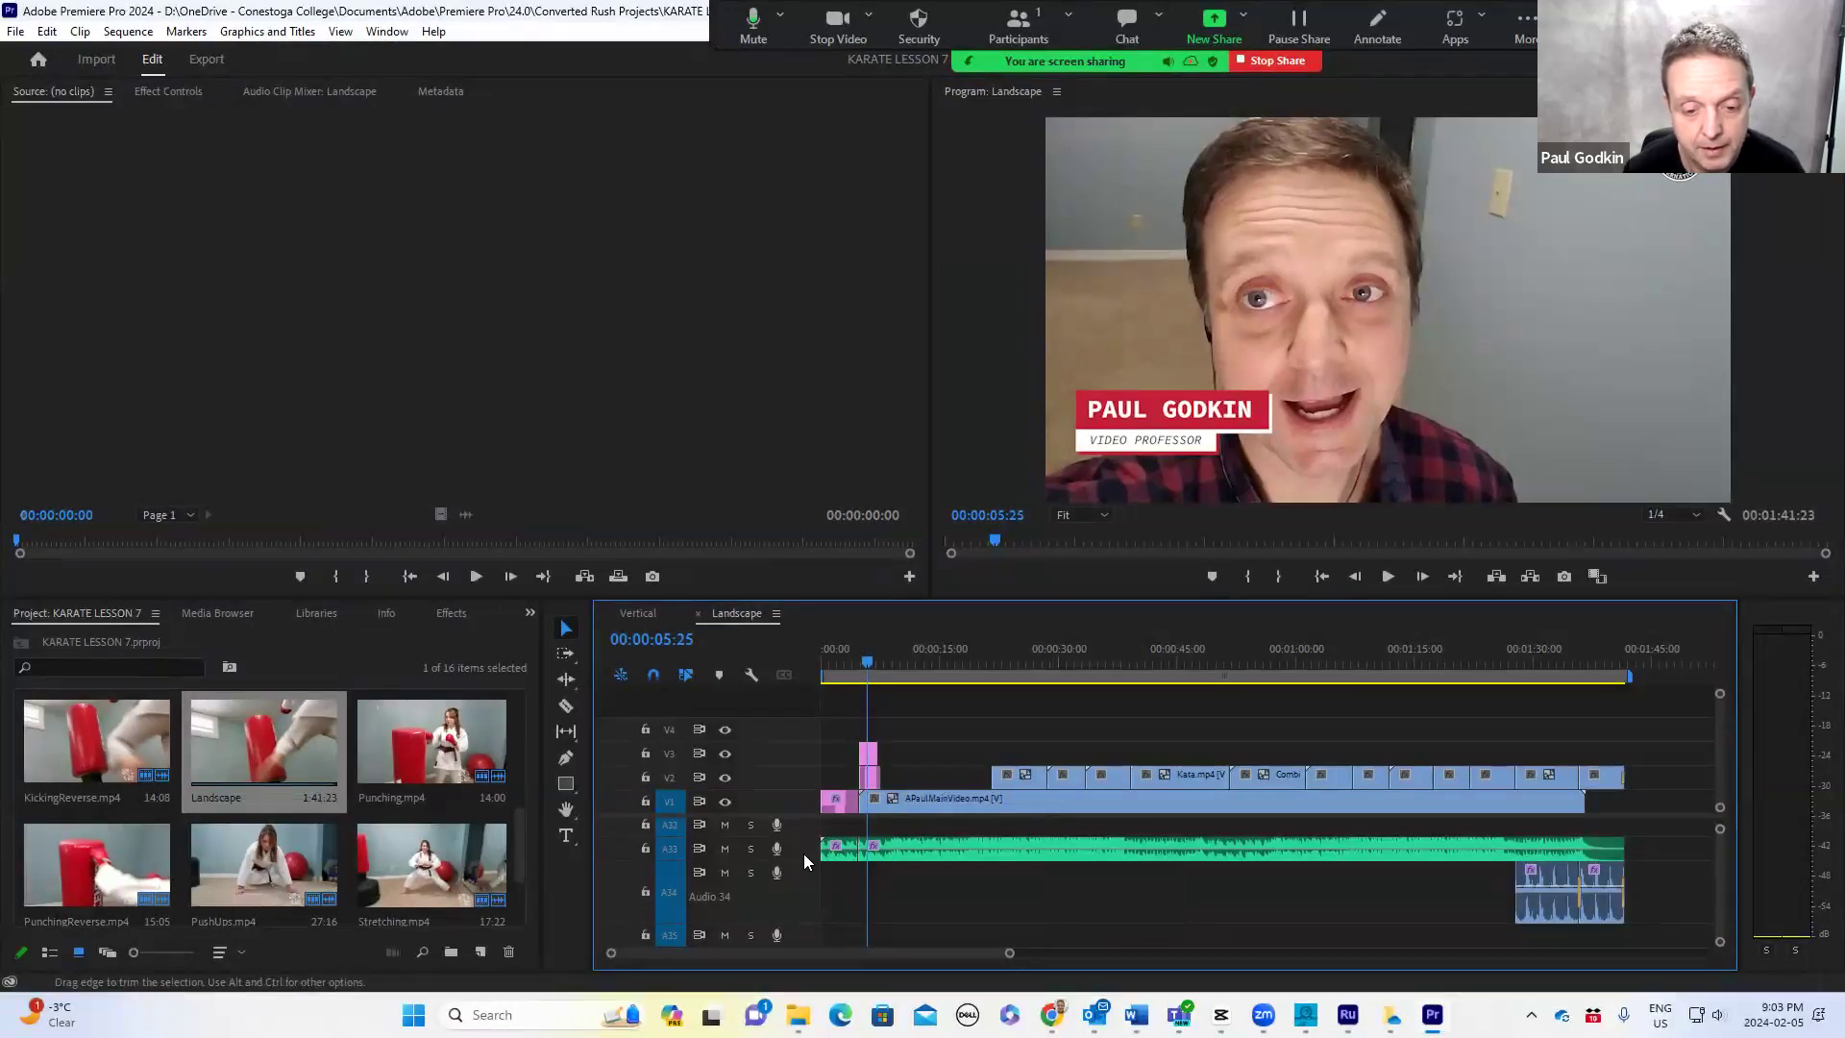
- Enlarge the Audio 33 music track and try lowering the main music clip's volume by about 12.1 dB
left_click_drag(811, 911, 811, 912)
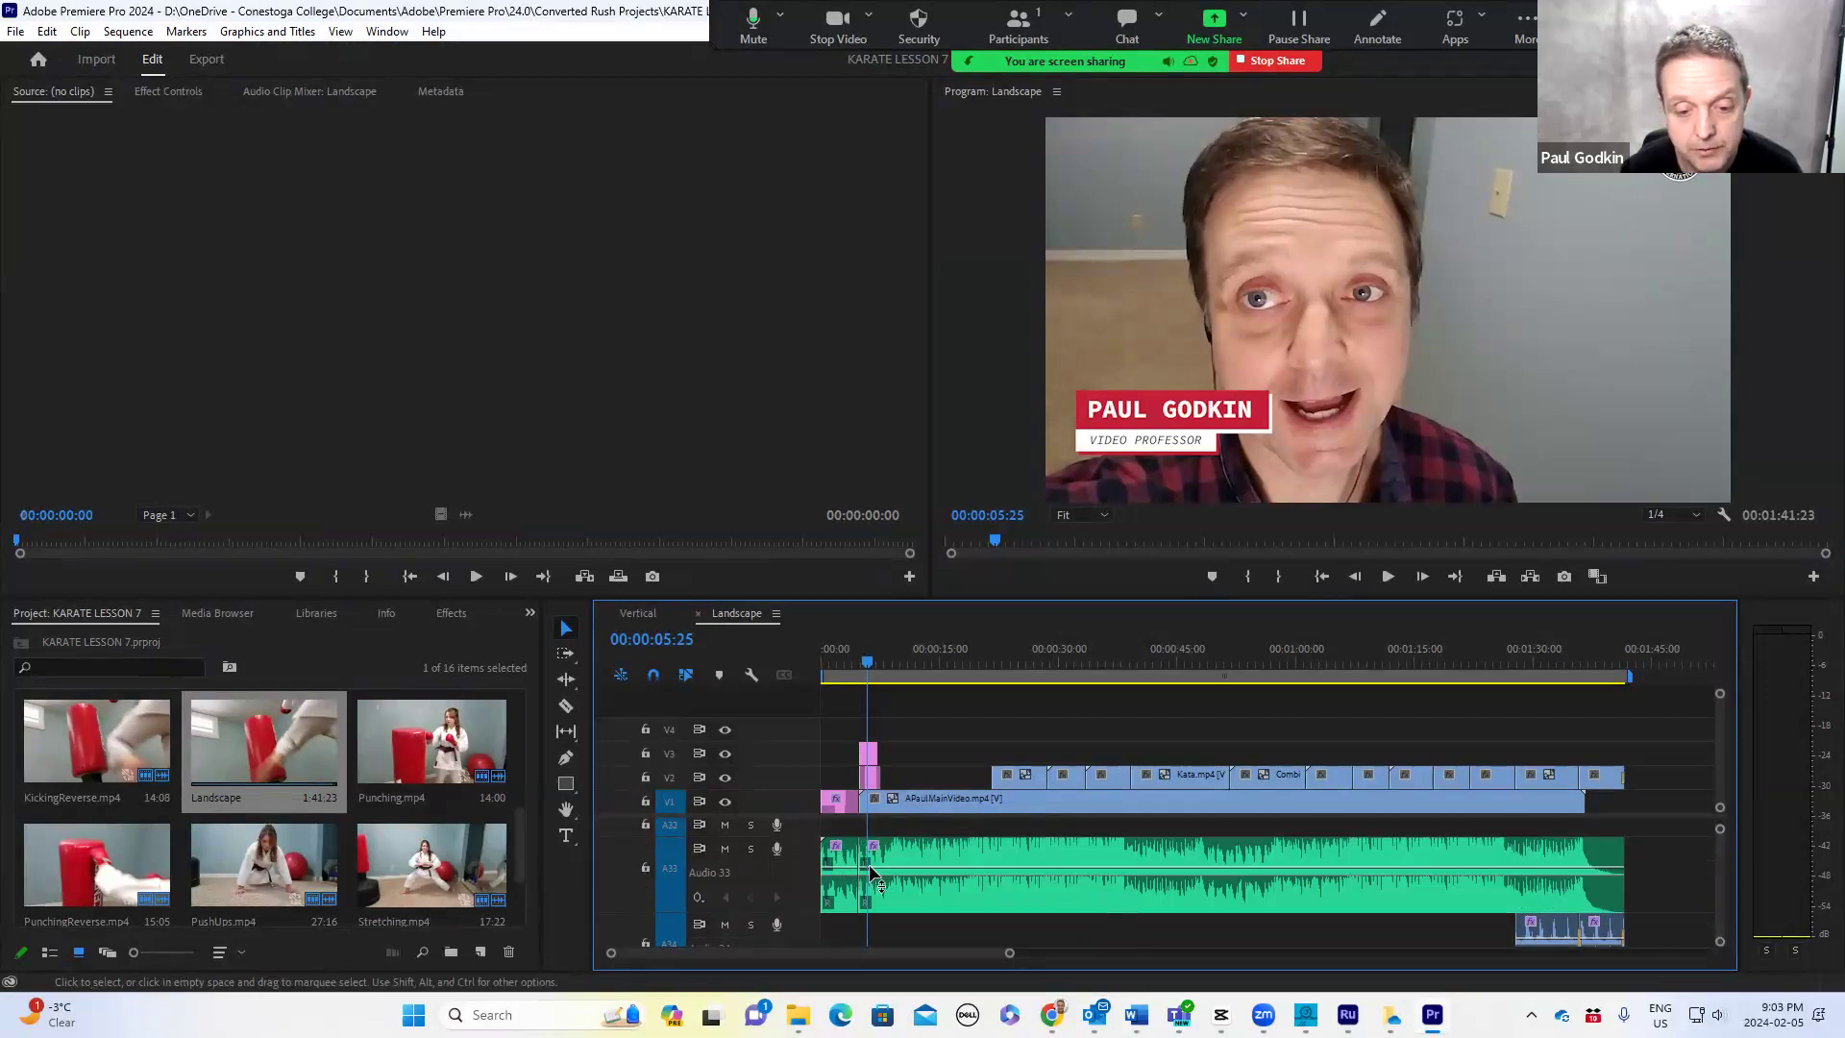
left_click_drag(885, 866, 893, 889)
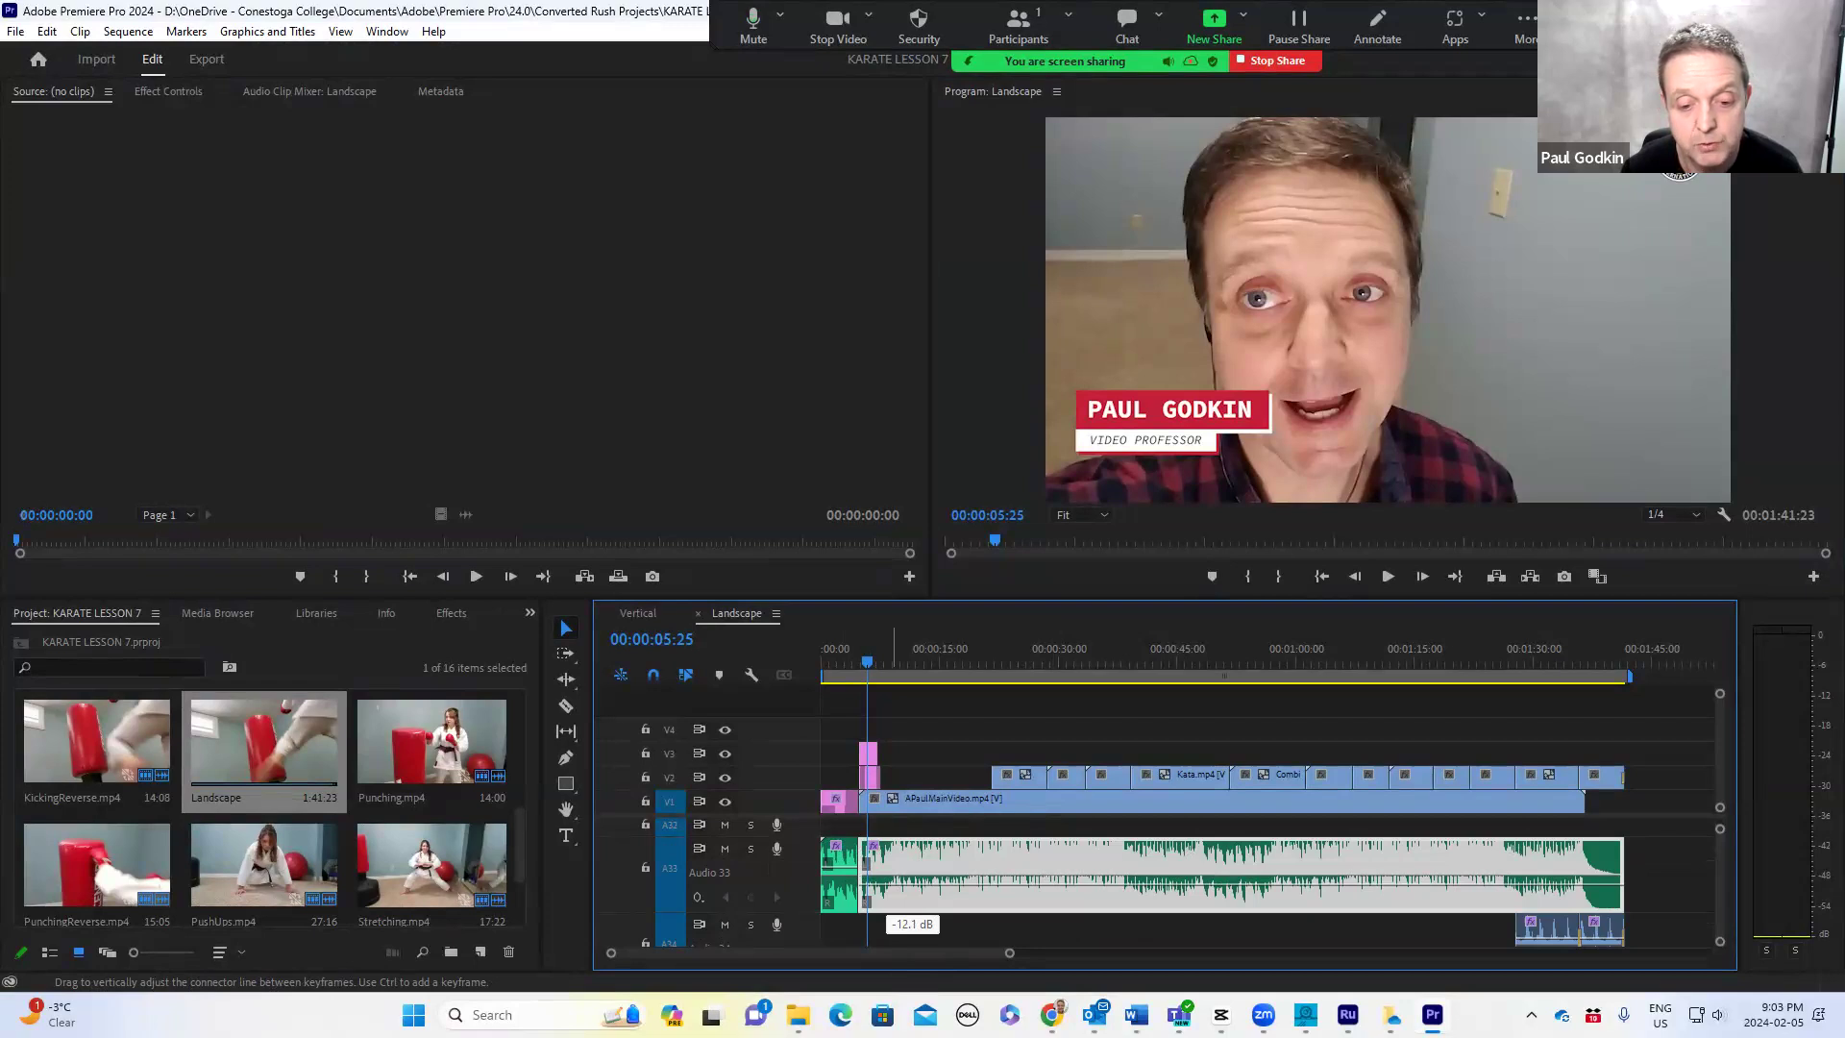
left_click_drag(893, 890, 908, 867)
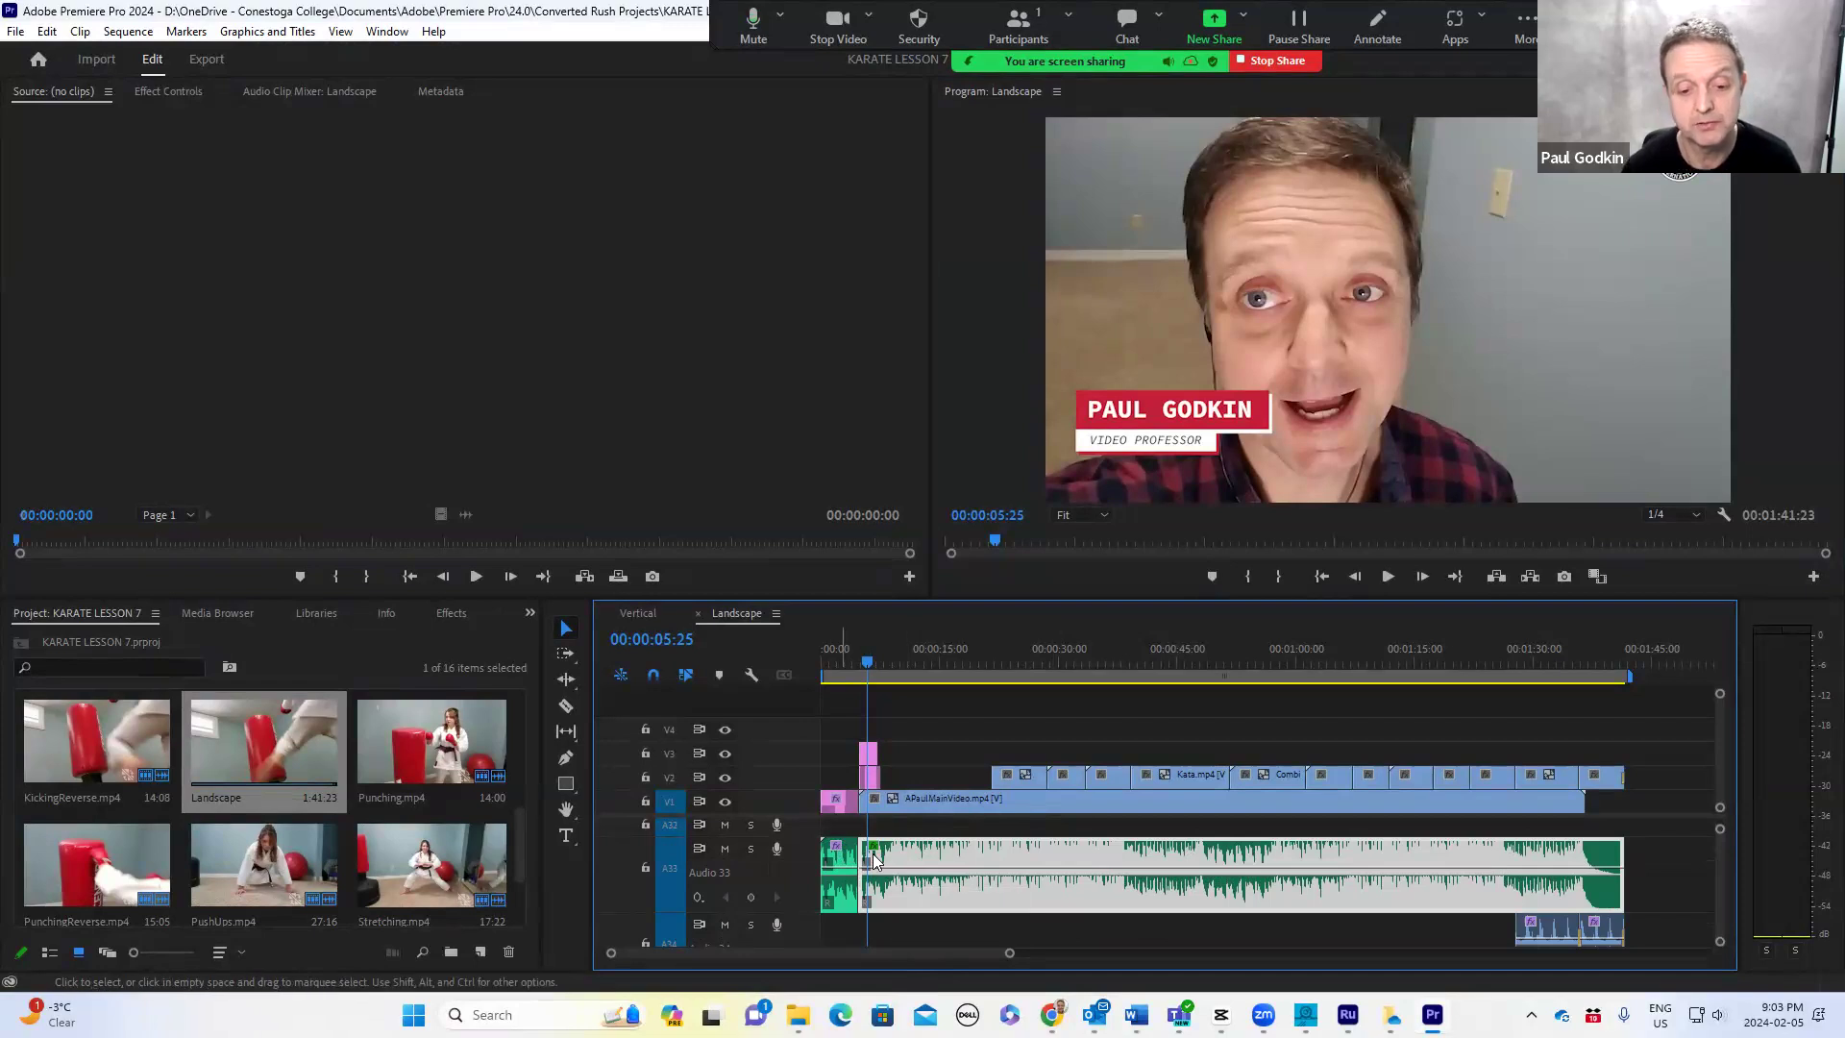
- Delete the short music clip under the opening title and extend the remaining EDM Pop Chains clip back to the sequence start
left_click(874, 858)
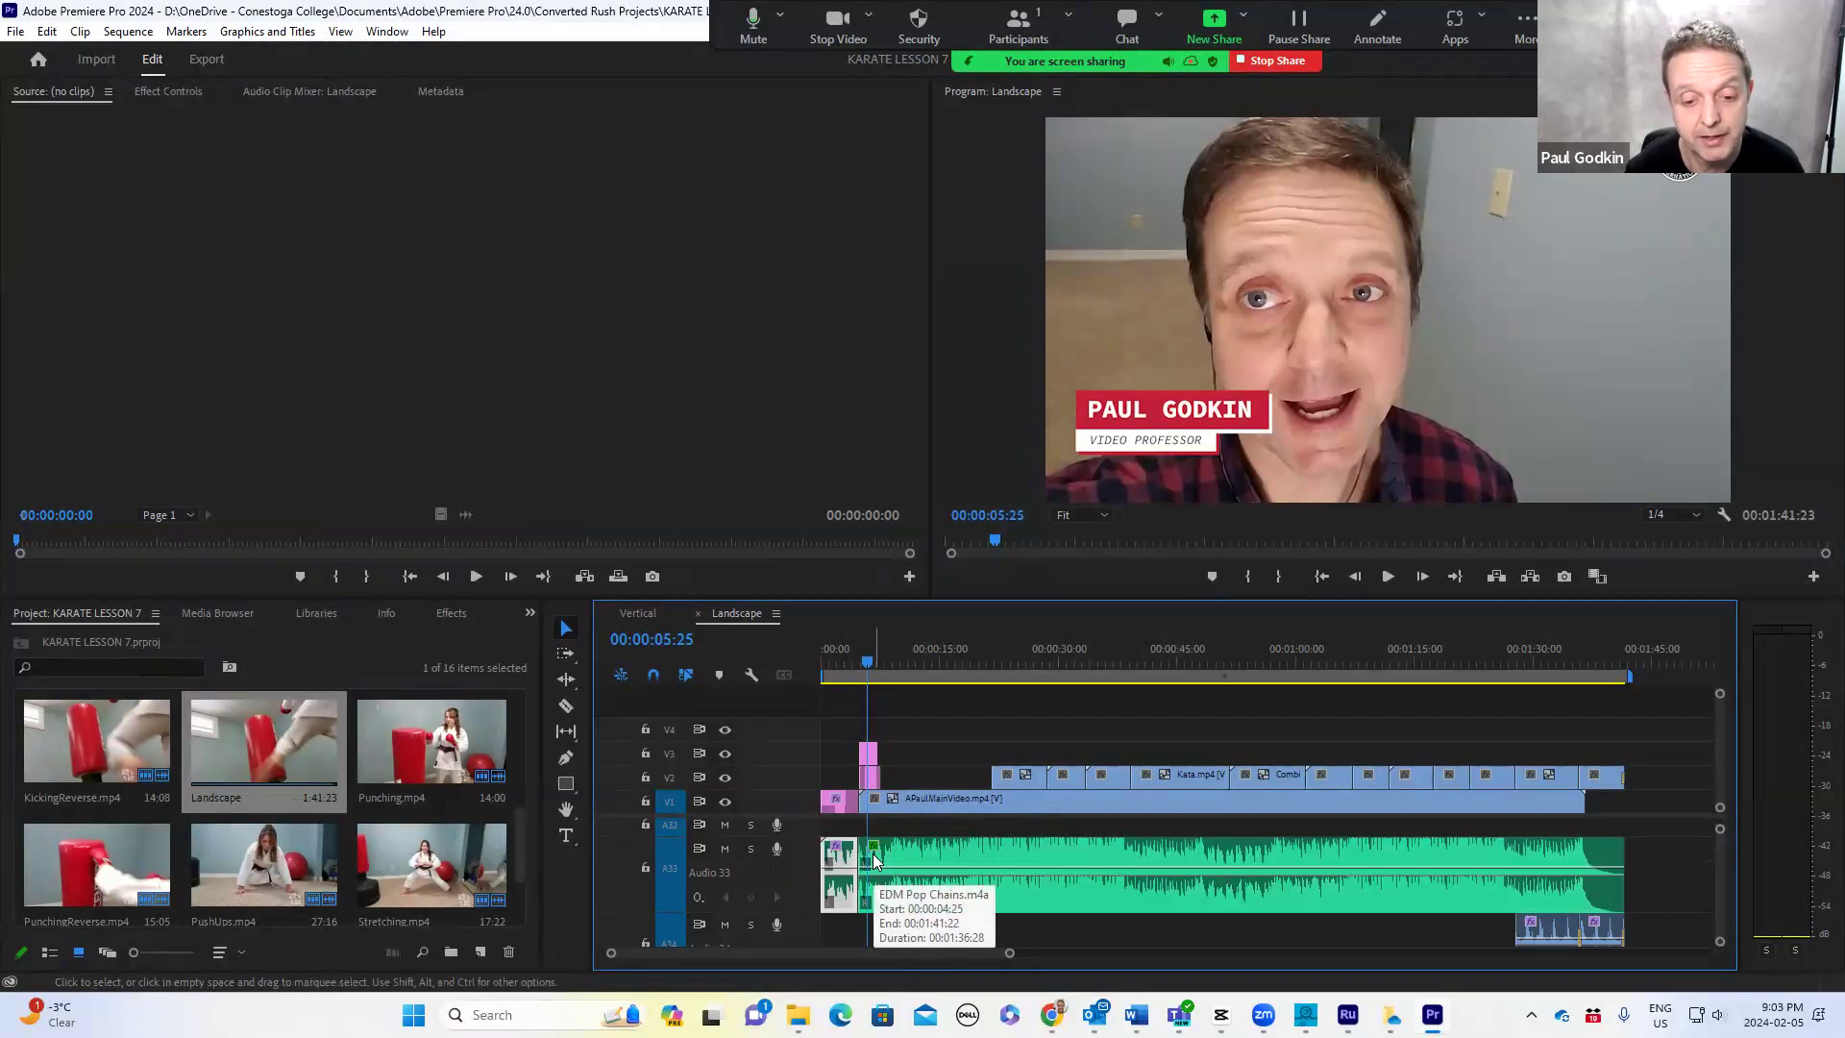
key("Delete")
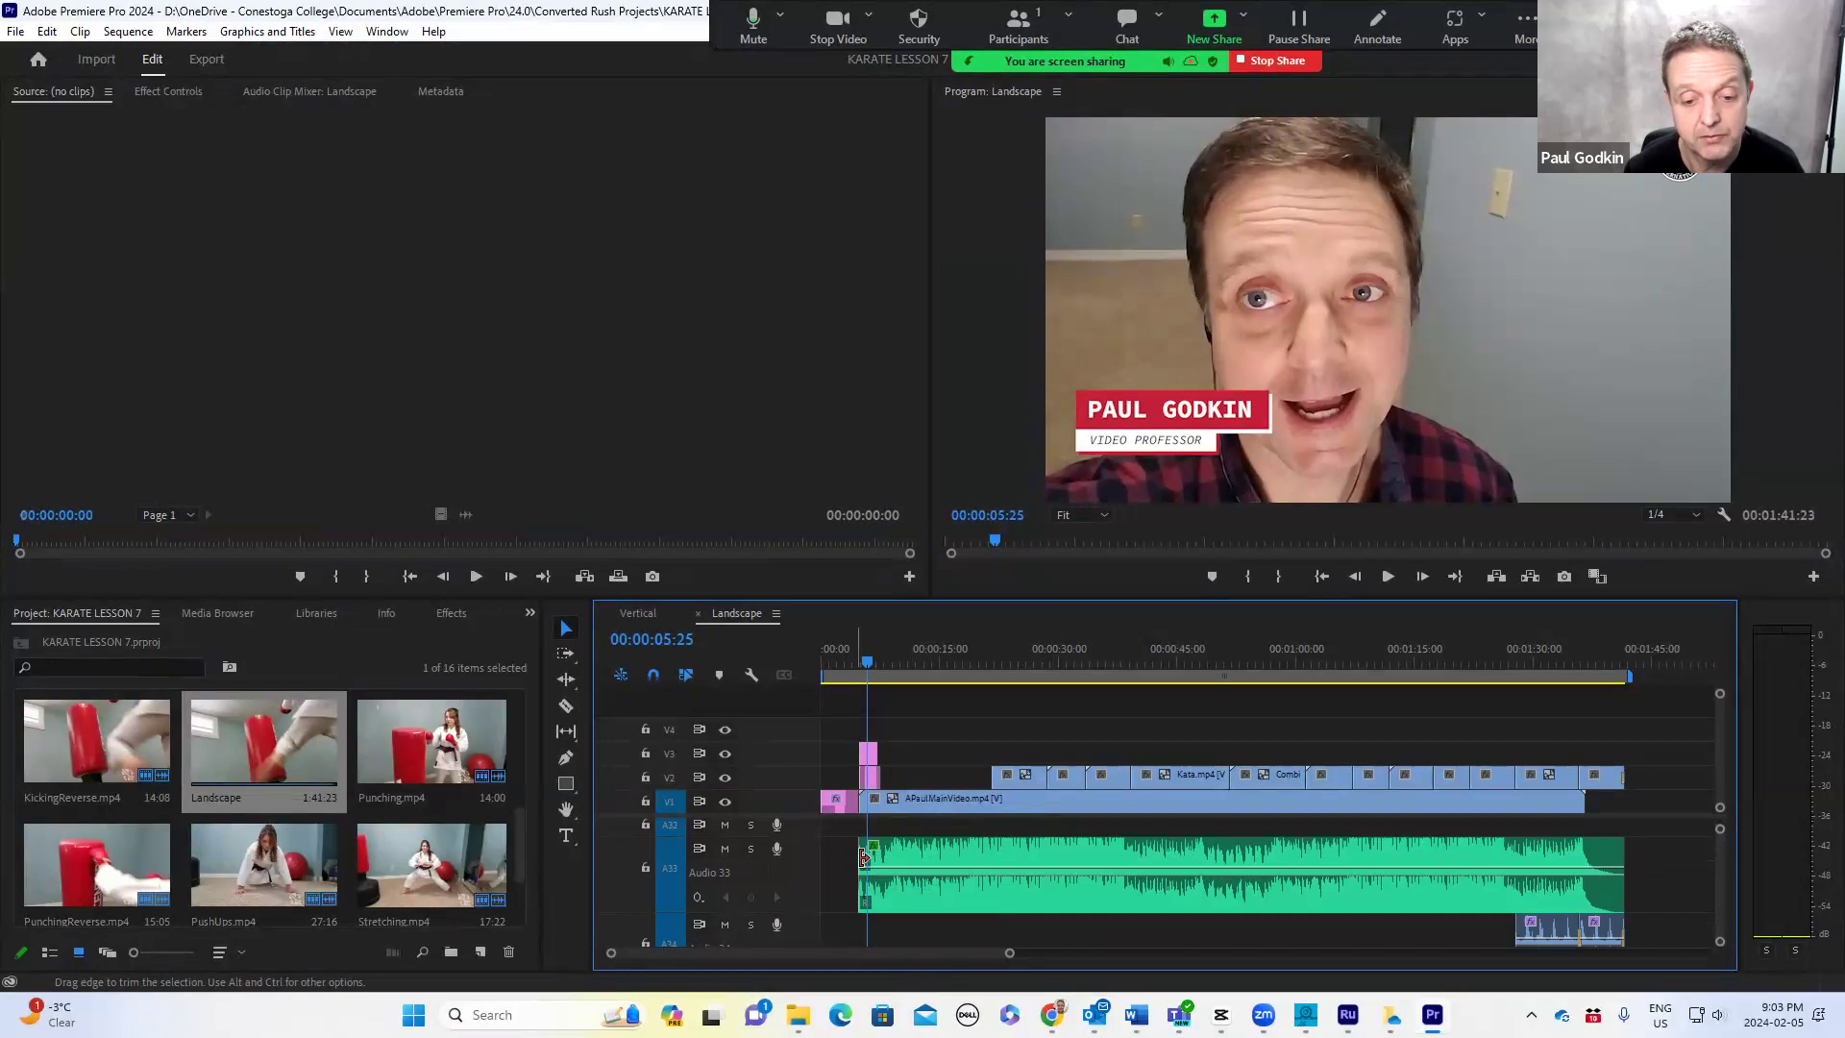
left_click_drag(861, 874, 821, 875)
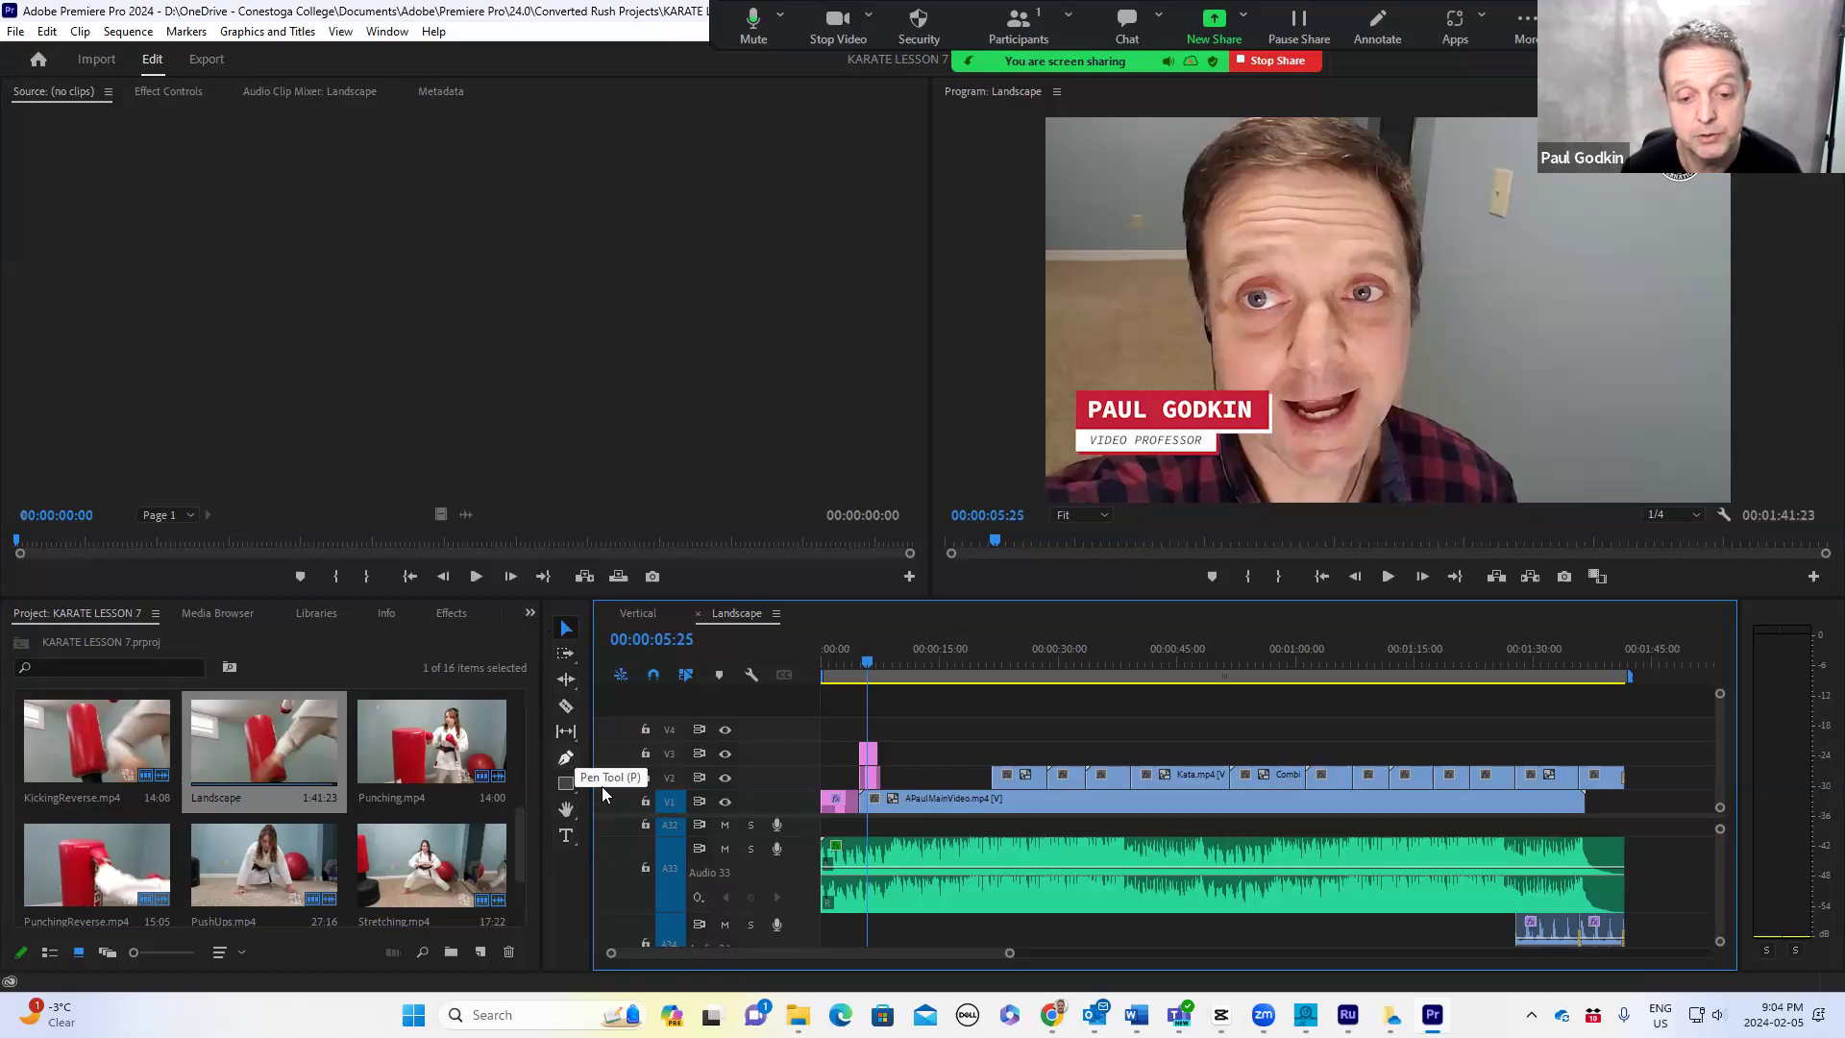
- Add two volume keyframes with the Pen tool around the end of the title and lower the second one to duck the music
left_click(566, 757)
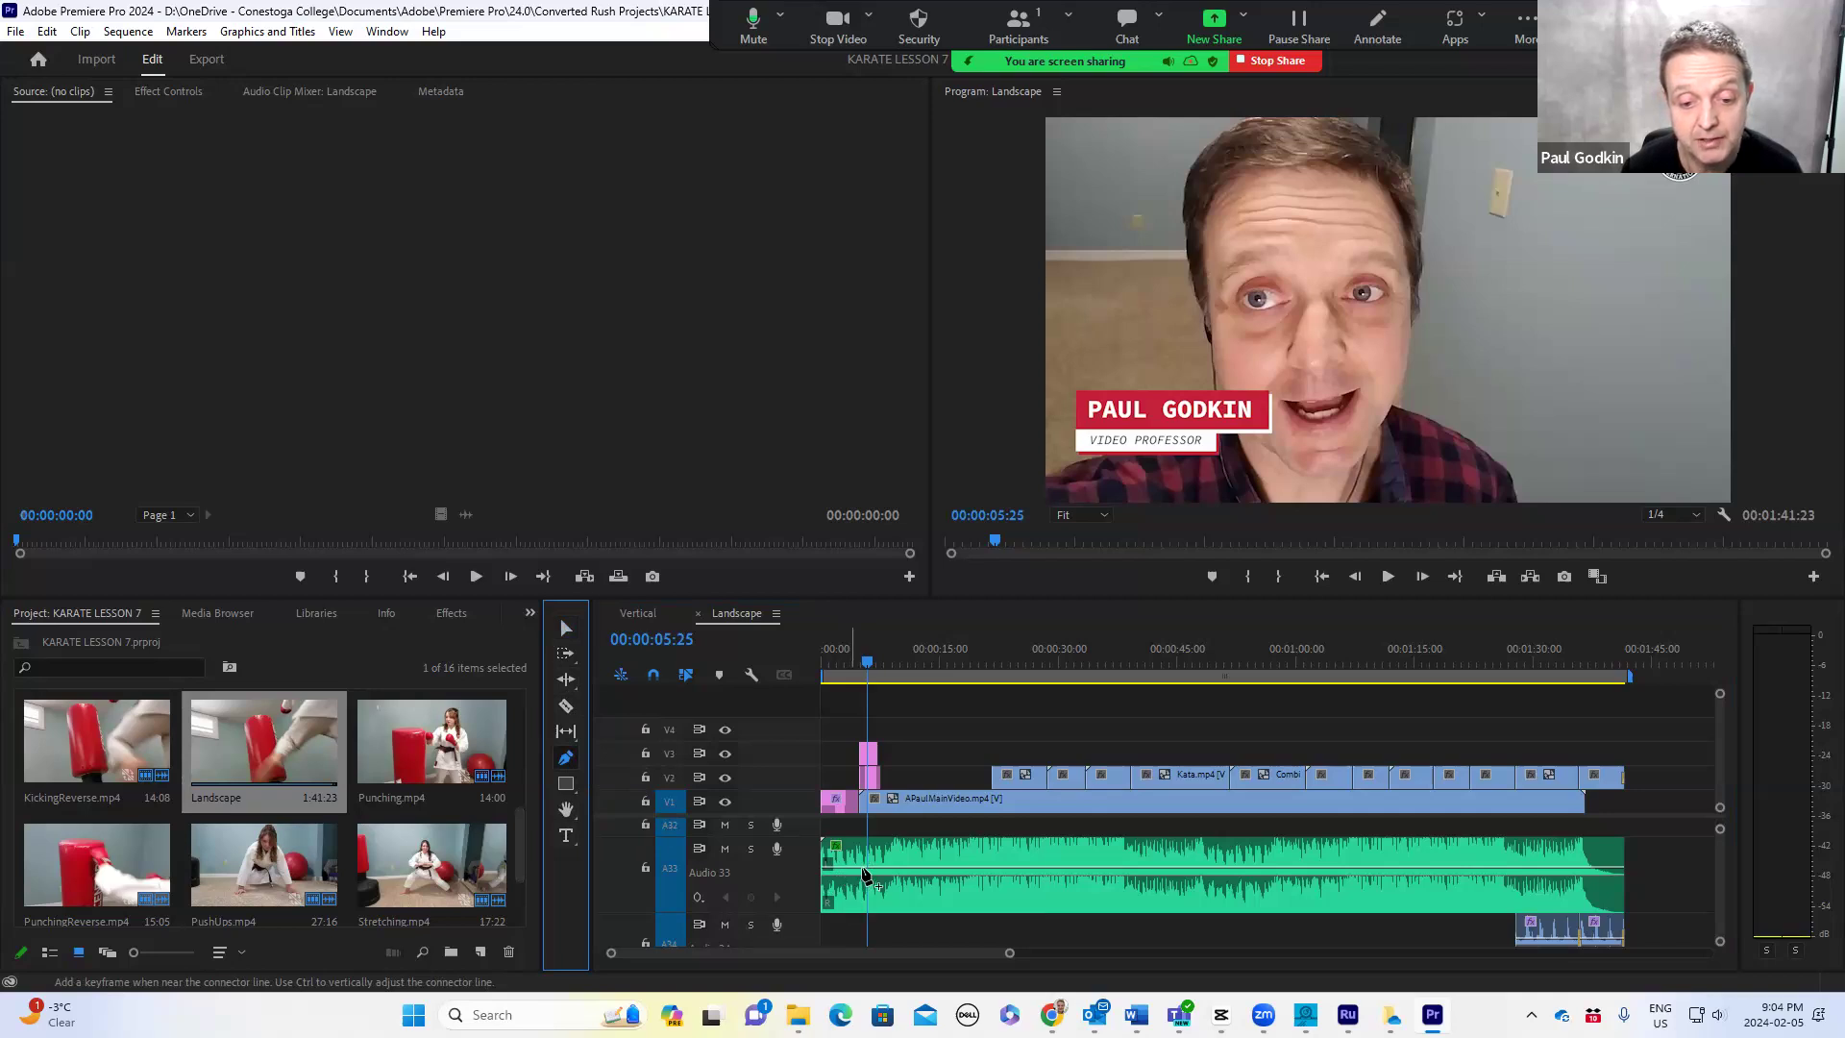
left_click(850, 868)
left_click(867, 868)
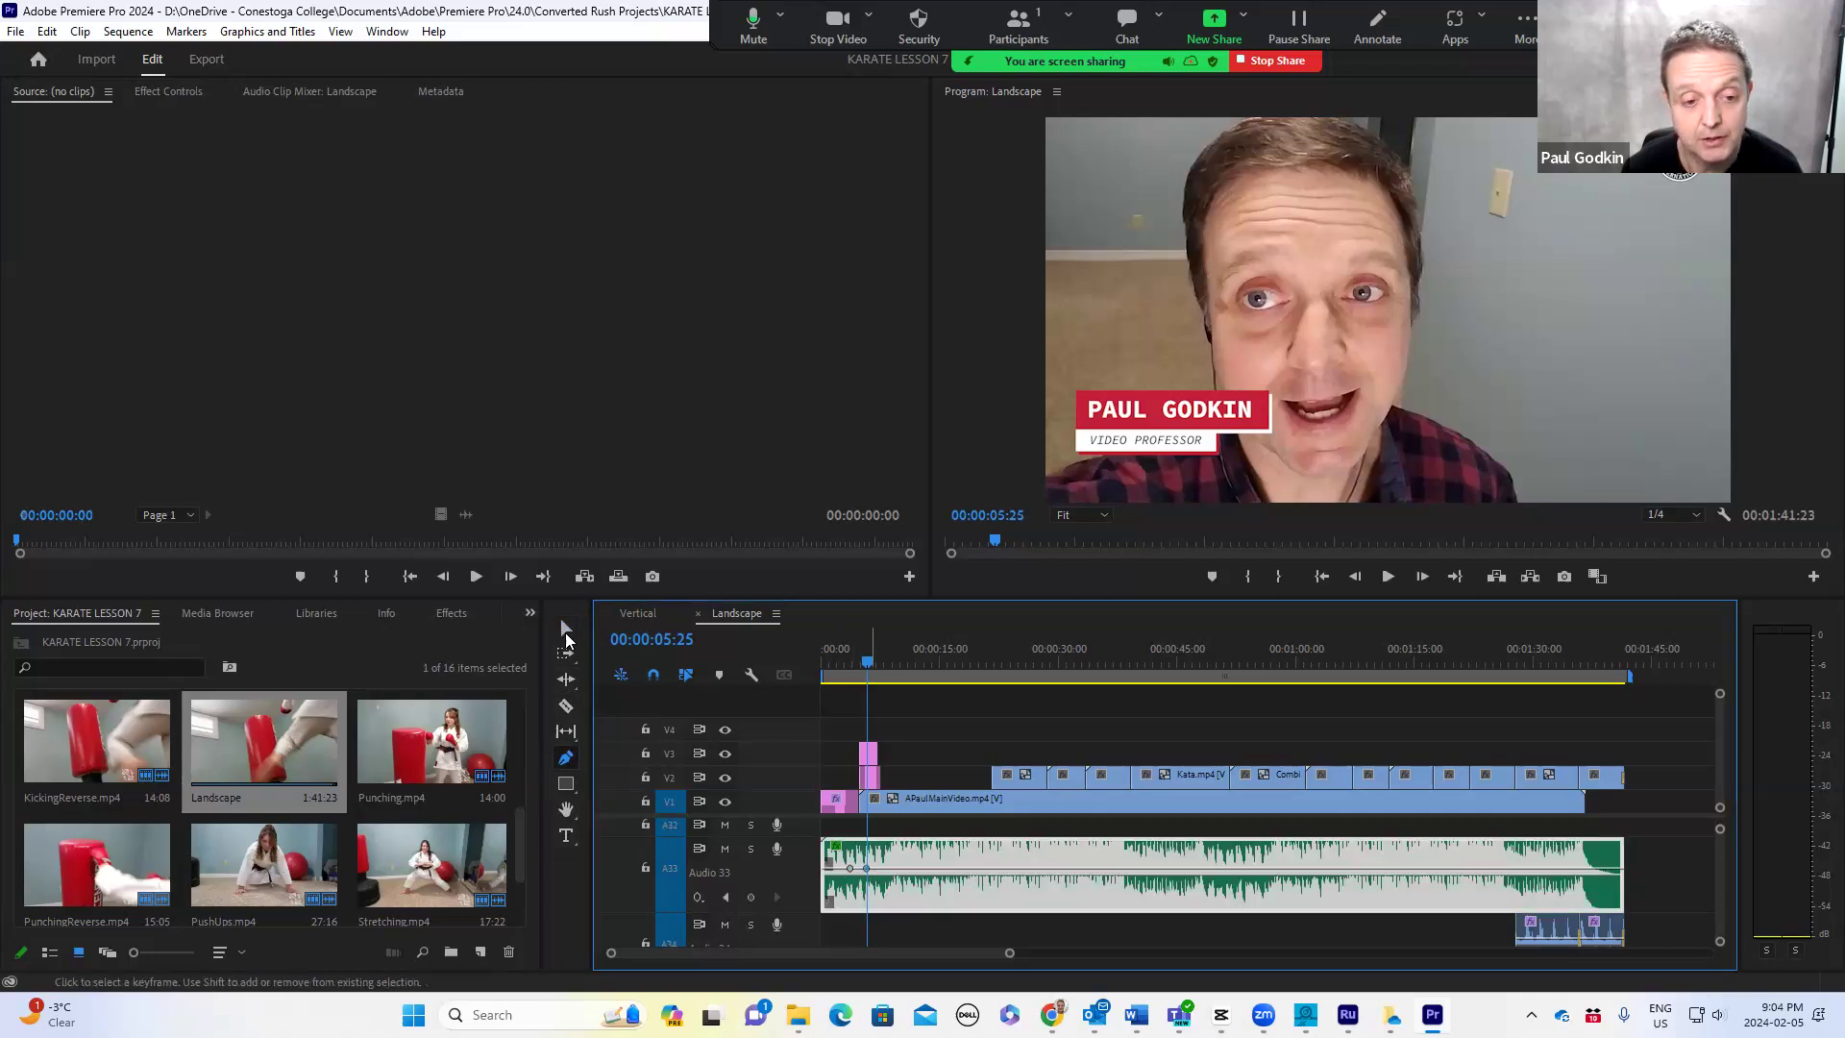
left_click(567, 630)
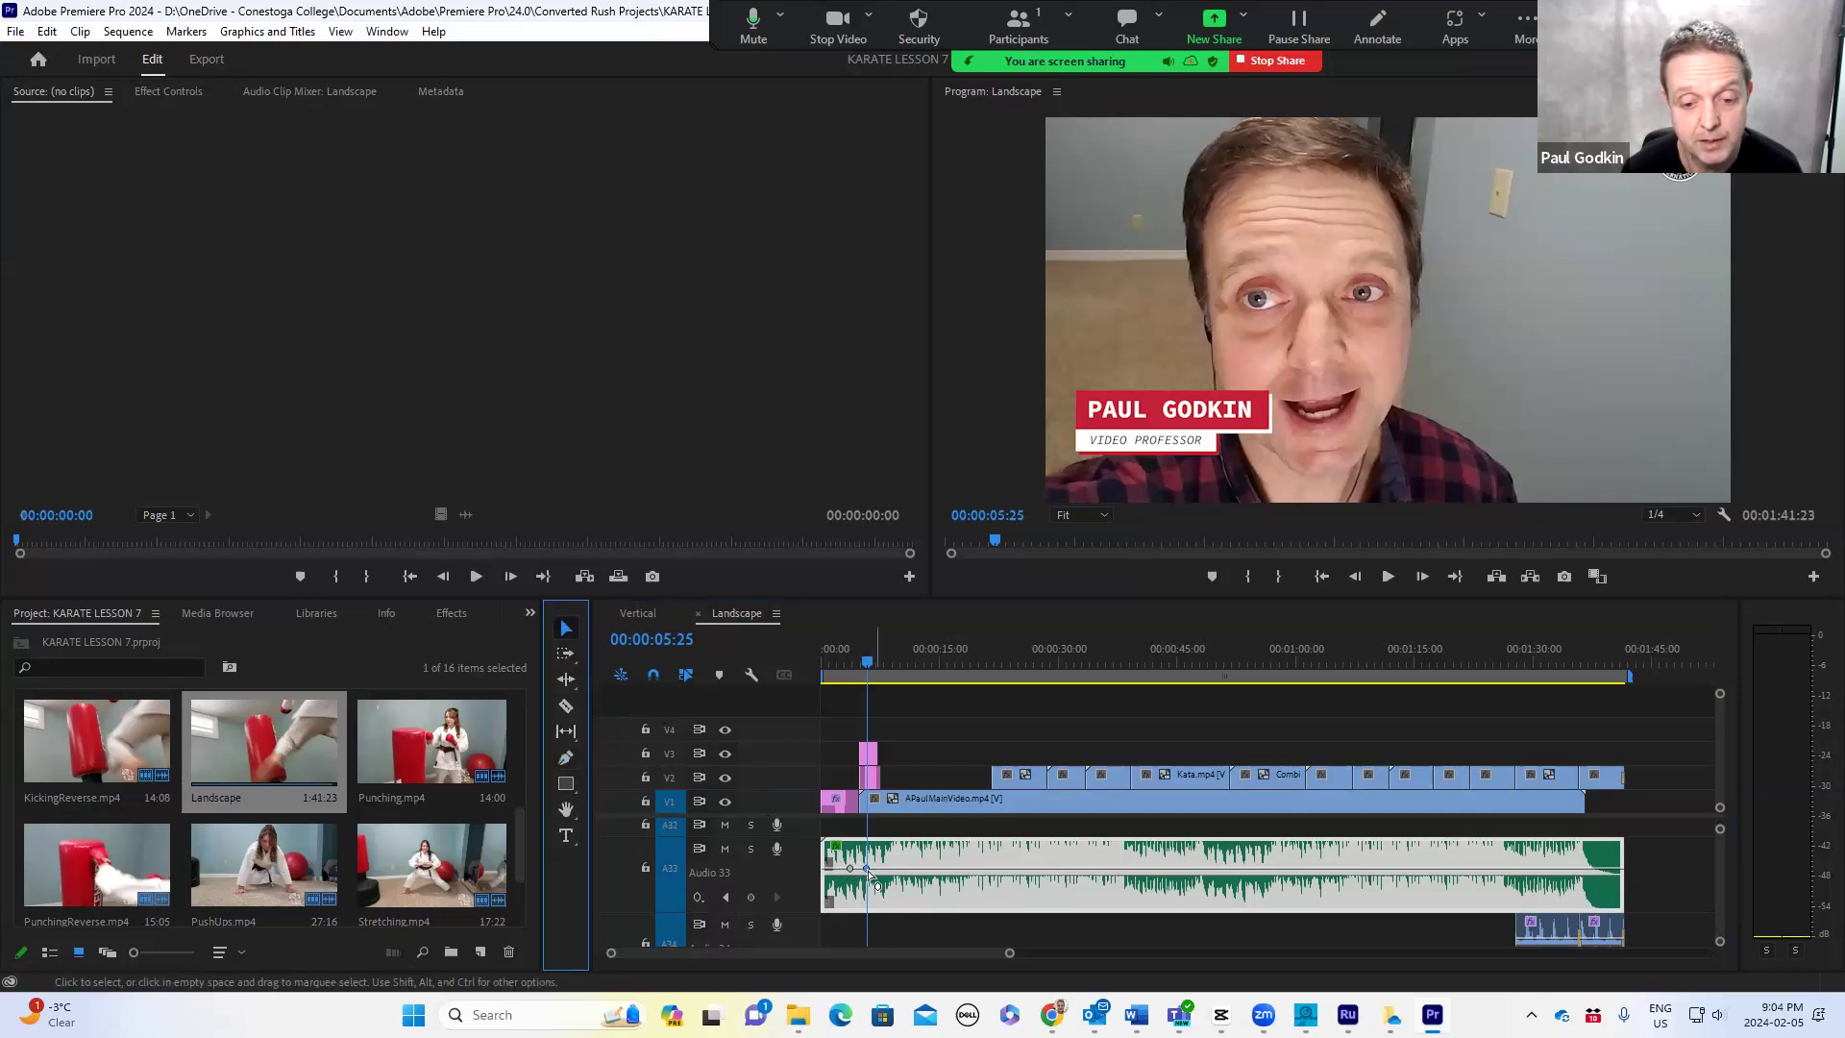
left_click_drag(867, 868, 867, 897)
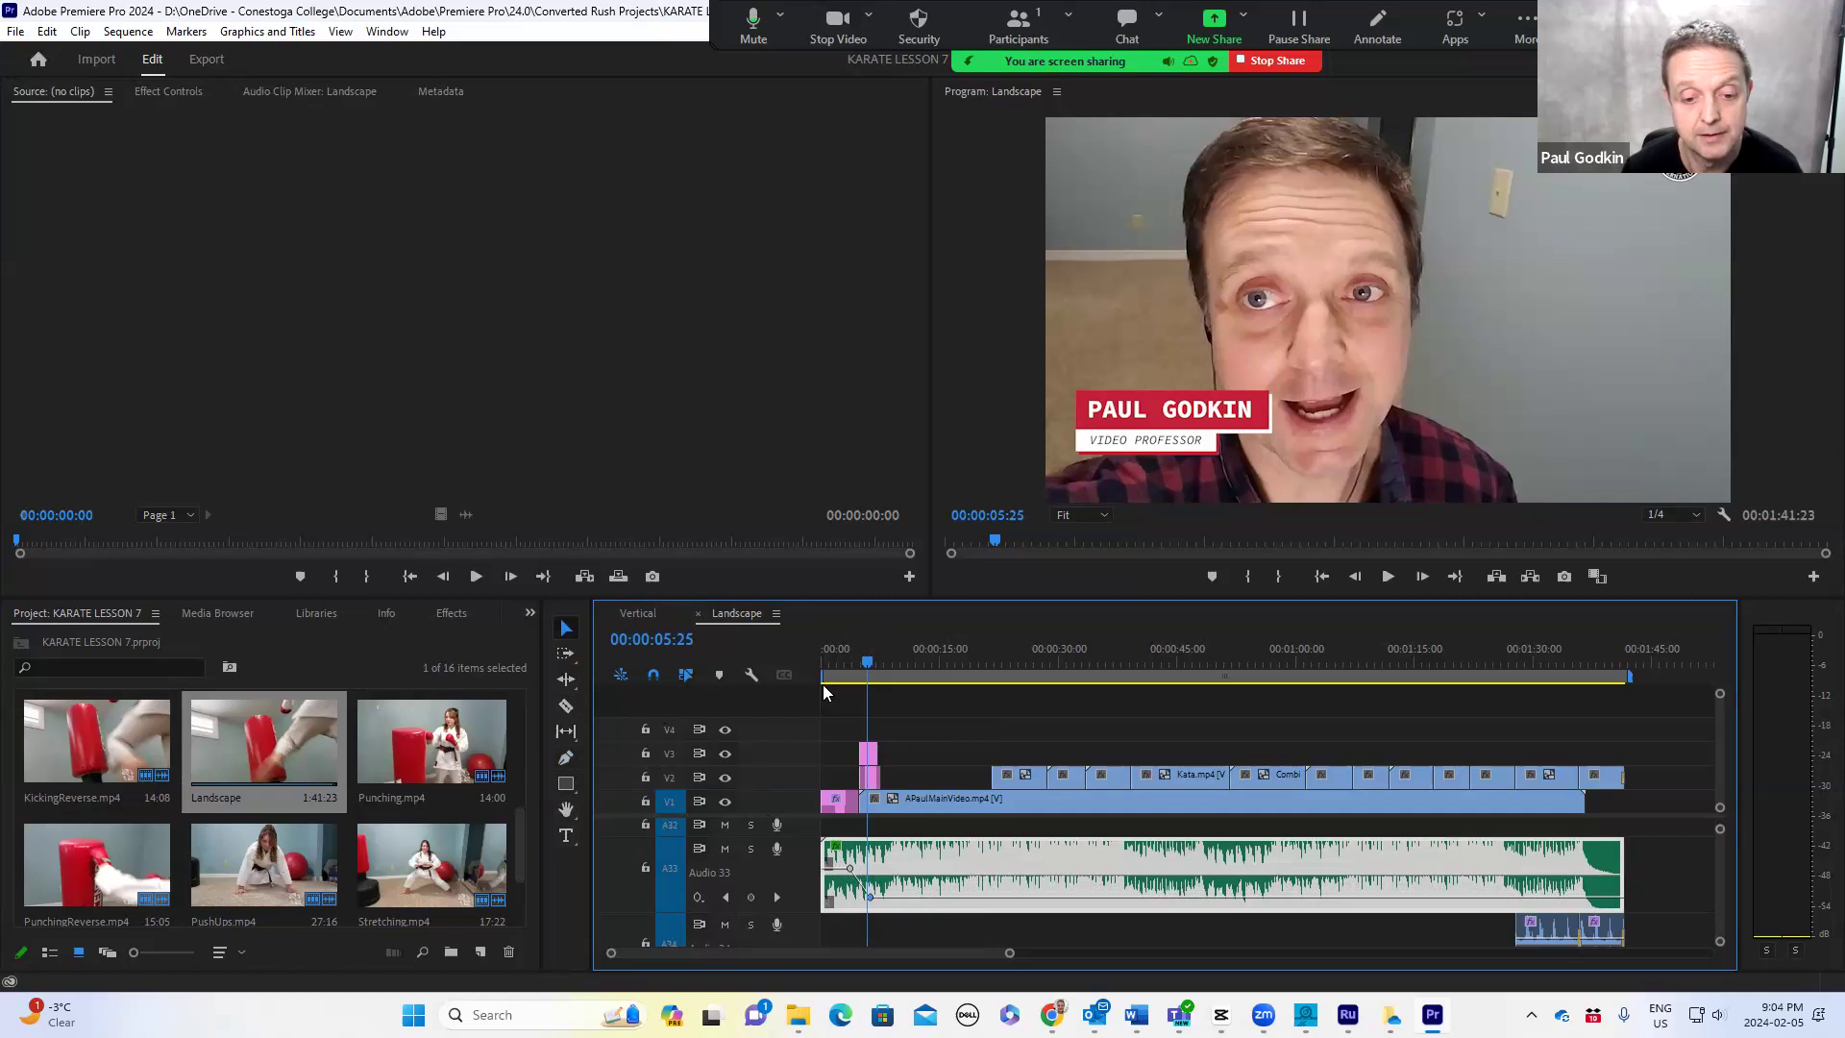
- Play back the opening from the start to check the music fading down under the speech
left_click(824, 684)
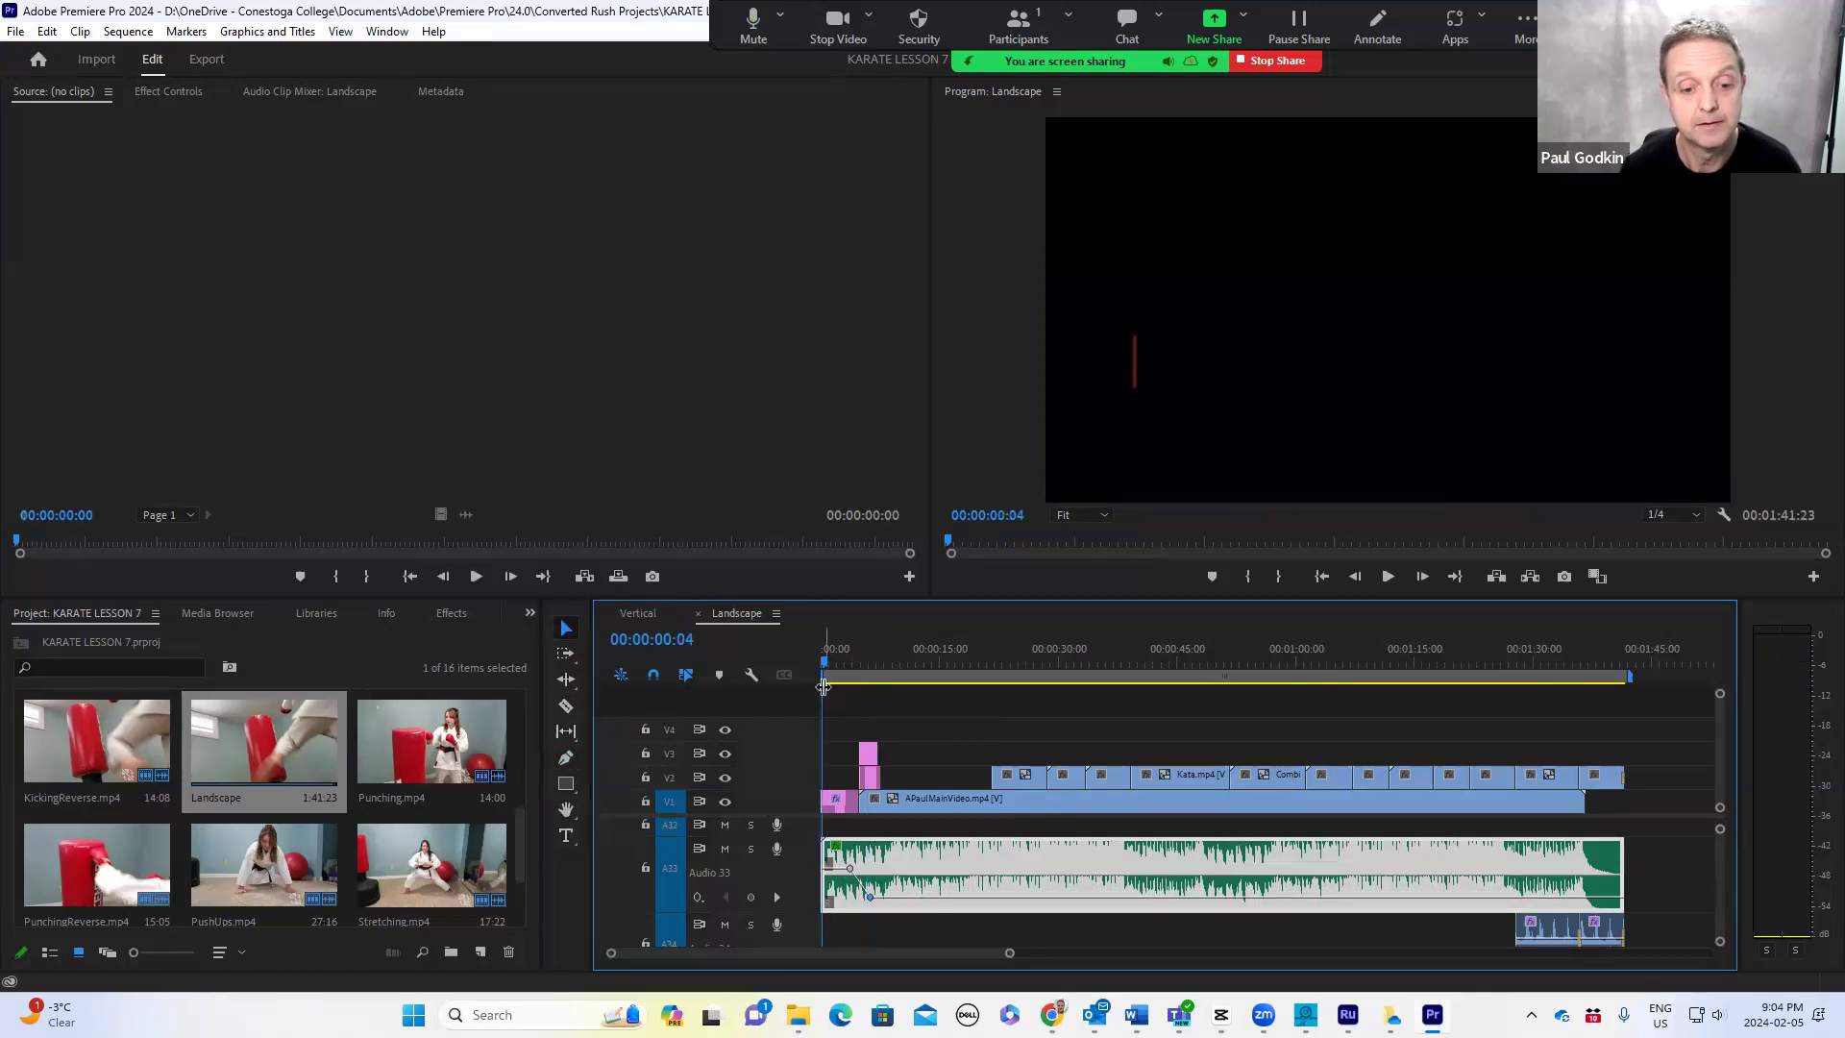
key("space")
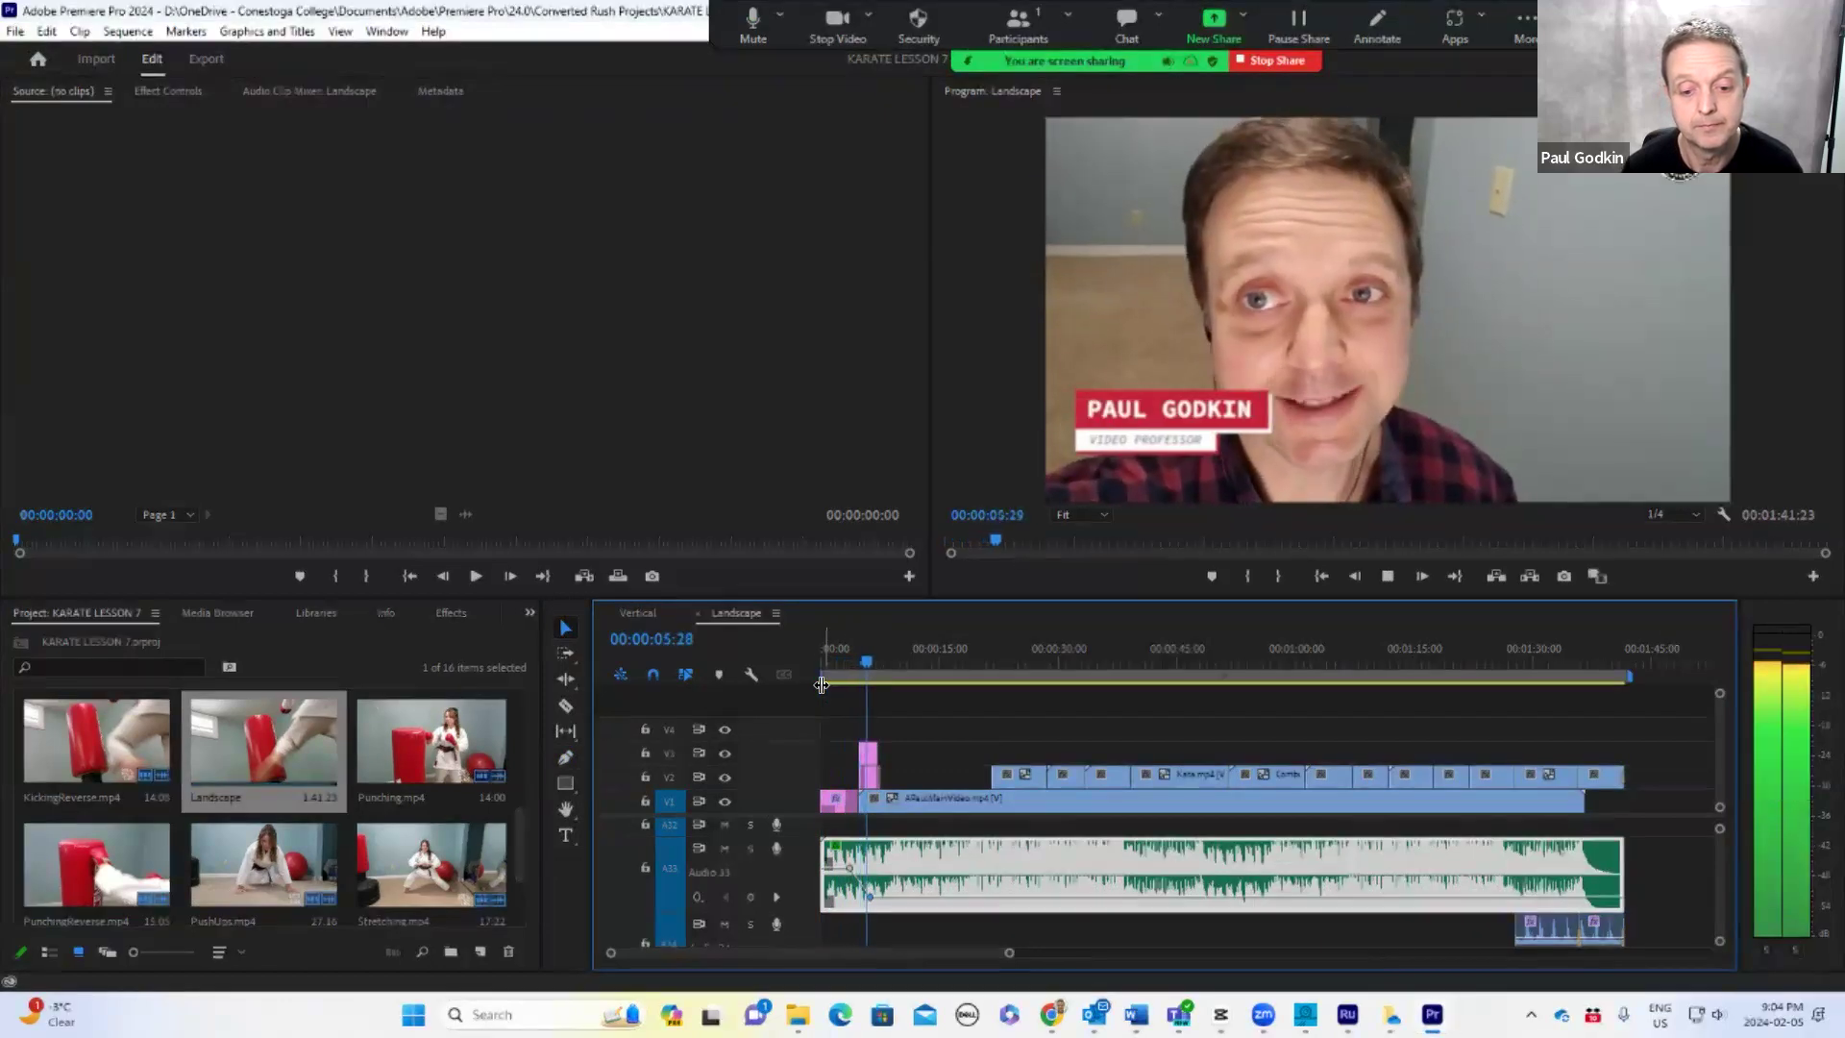
key("space")
- Fine-tune the second volume keyframe on the music and play back from the end of the title into the jumping jacks
left_click_drag(871, 893, 872, 894)
left_click(859, 664)
key("space")
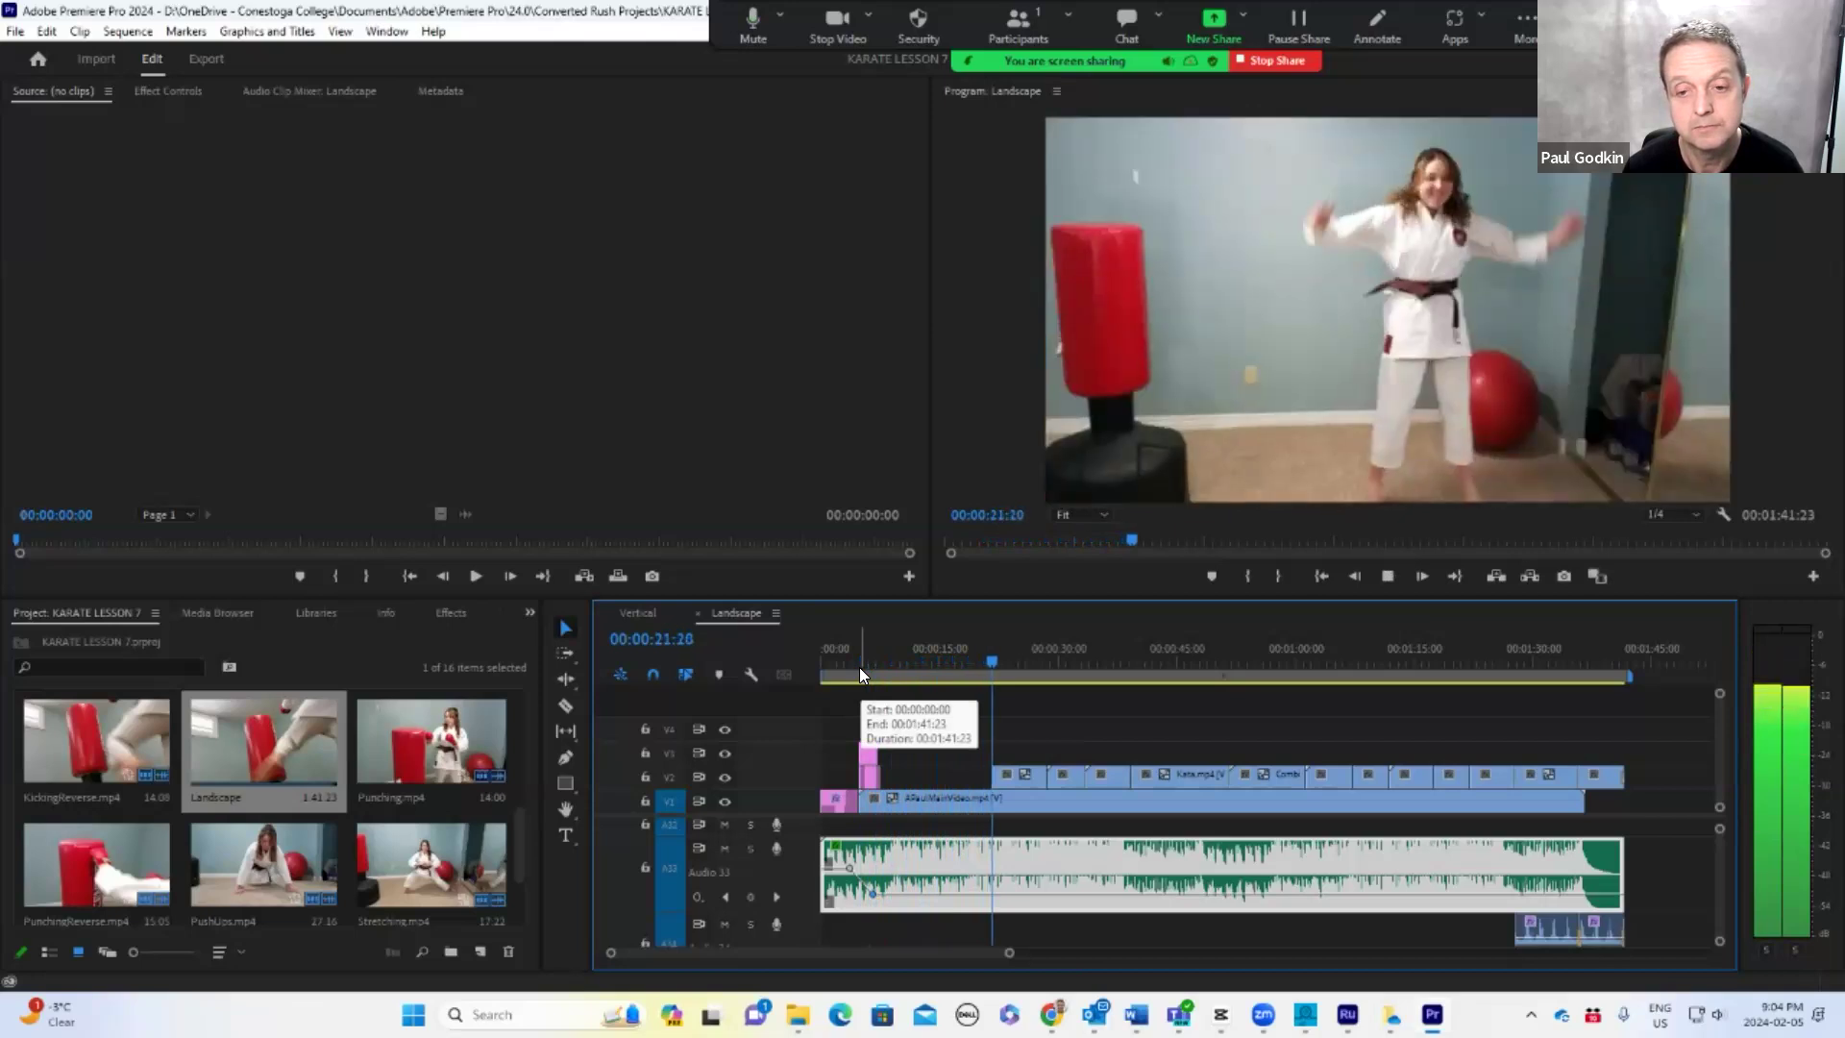
key("space")
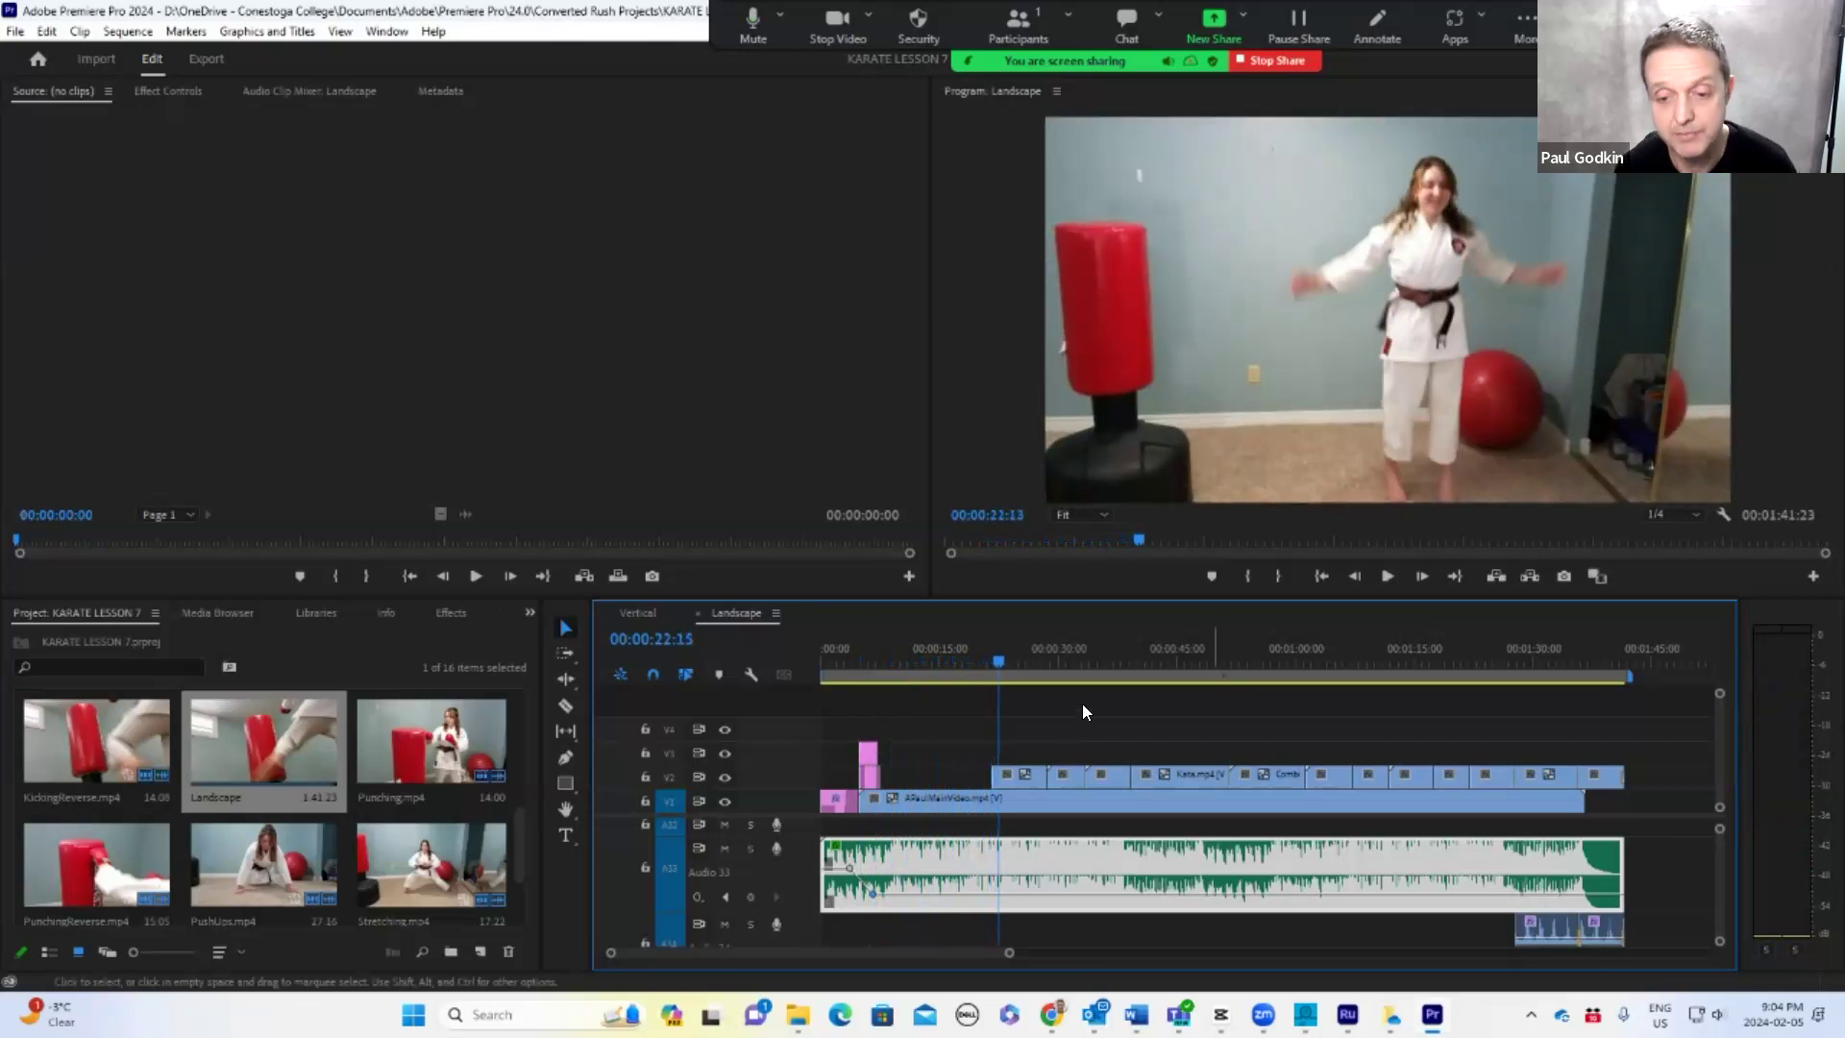
- Delete the first KickingReverse.mp4 audio clip on the bag-sound track and extend the remaining clip's start back over the gap
left_click(957, 663)
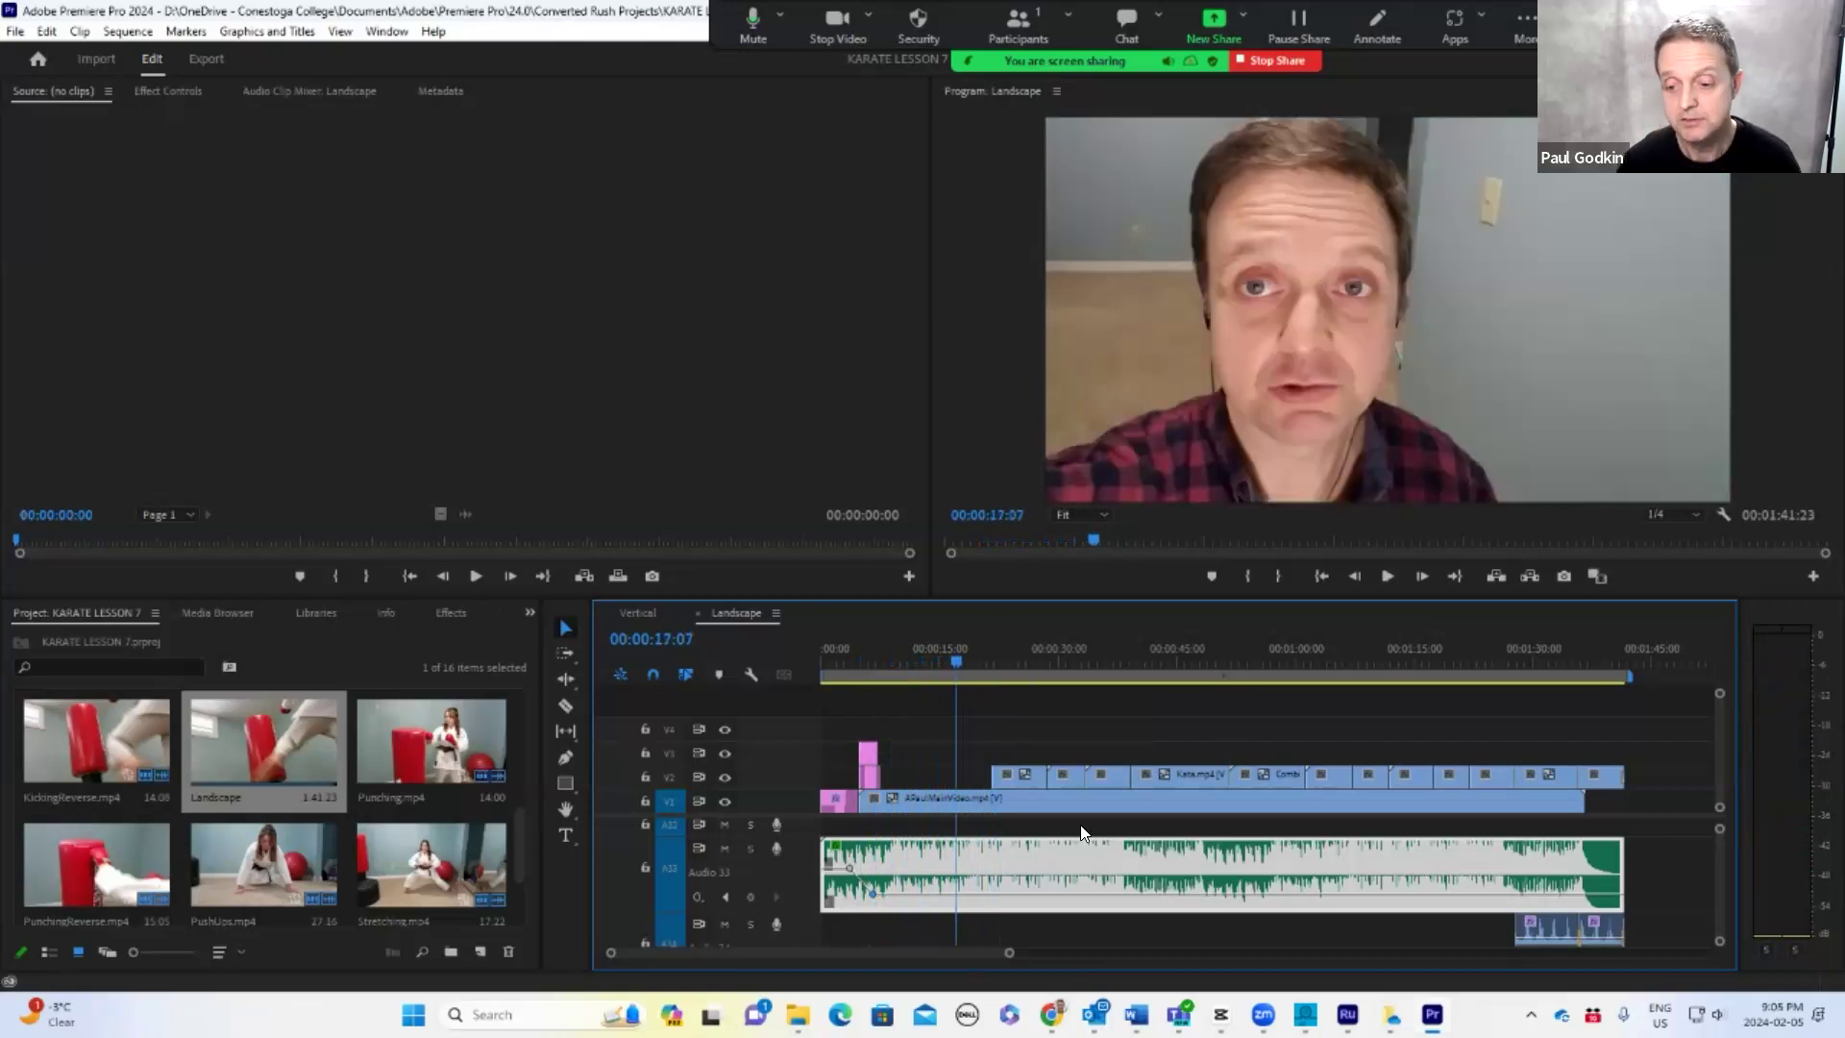
left_click(1581, 944)
left_click(1550, 942)
left_click(1604, 935)
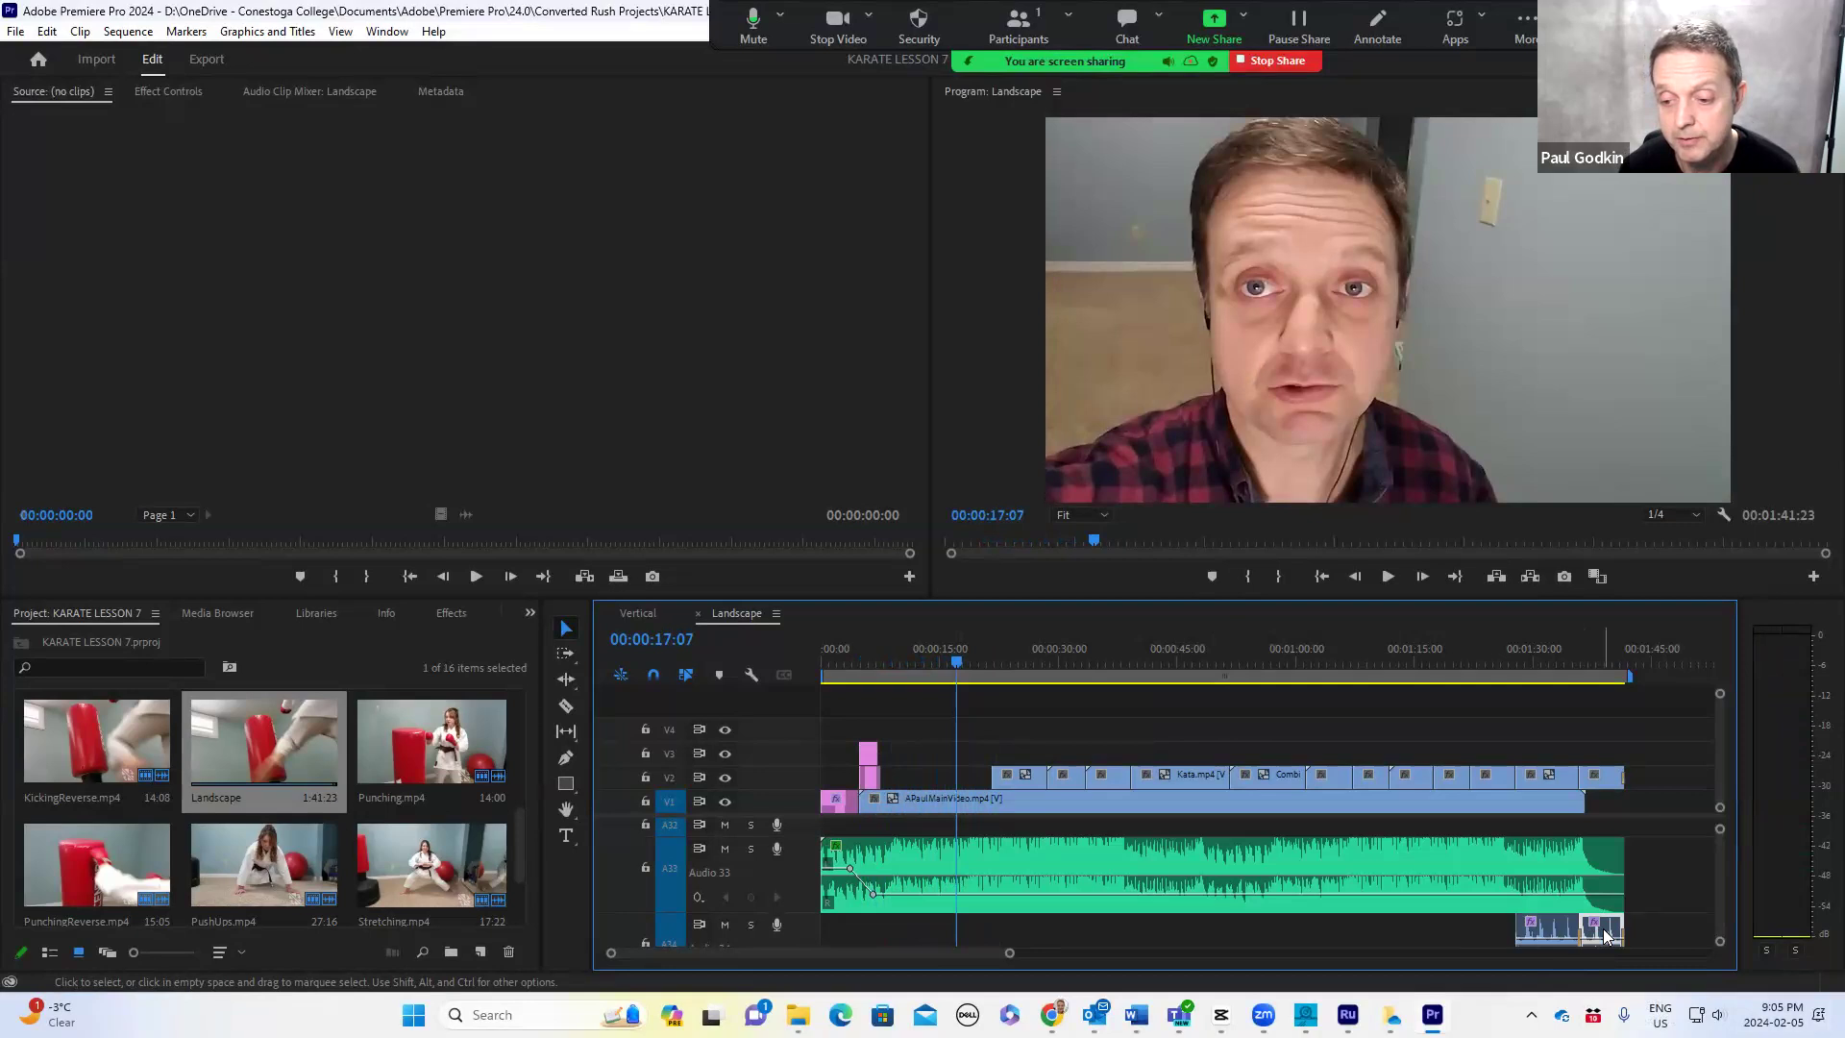
left_click(1569, 933)
left_click(1610, 930)
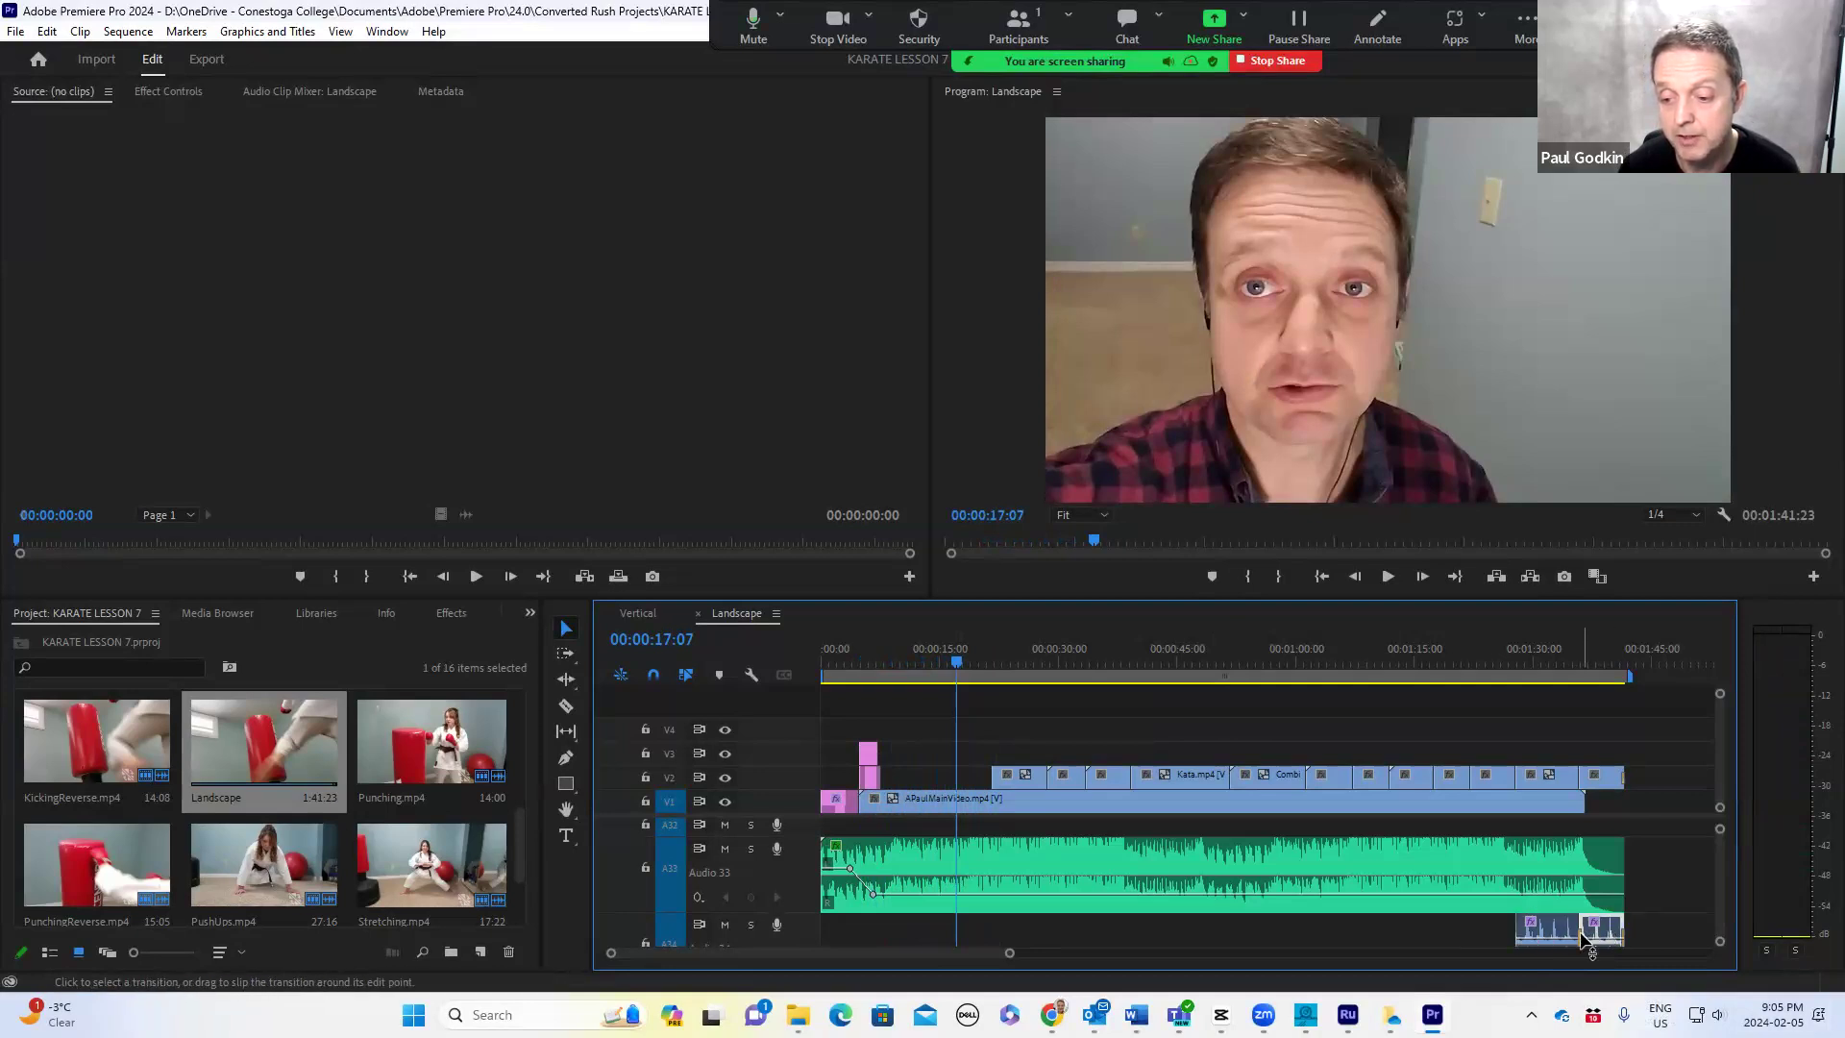
left_click(1560, 934)
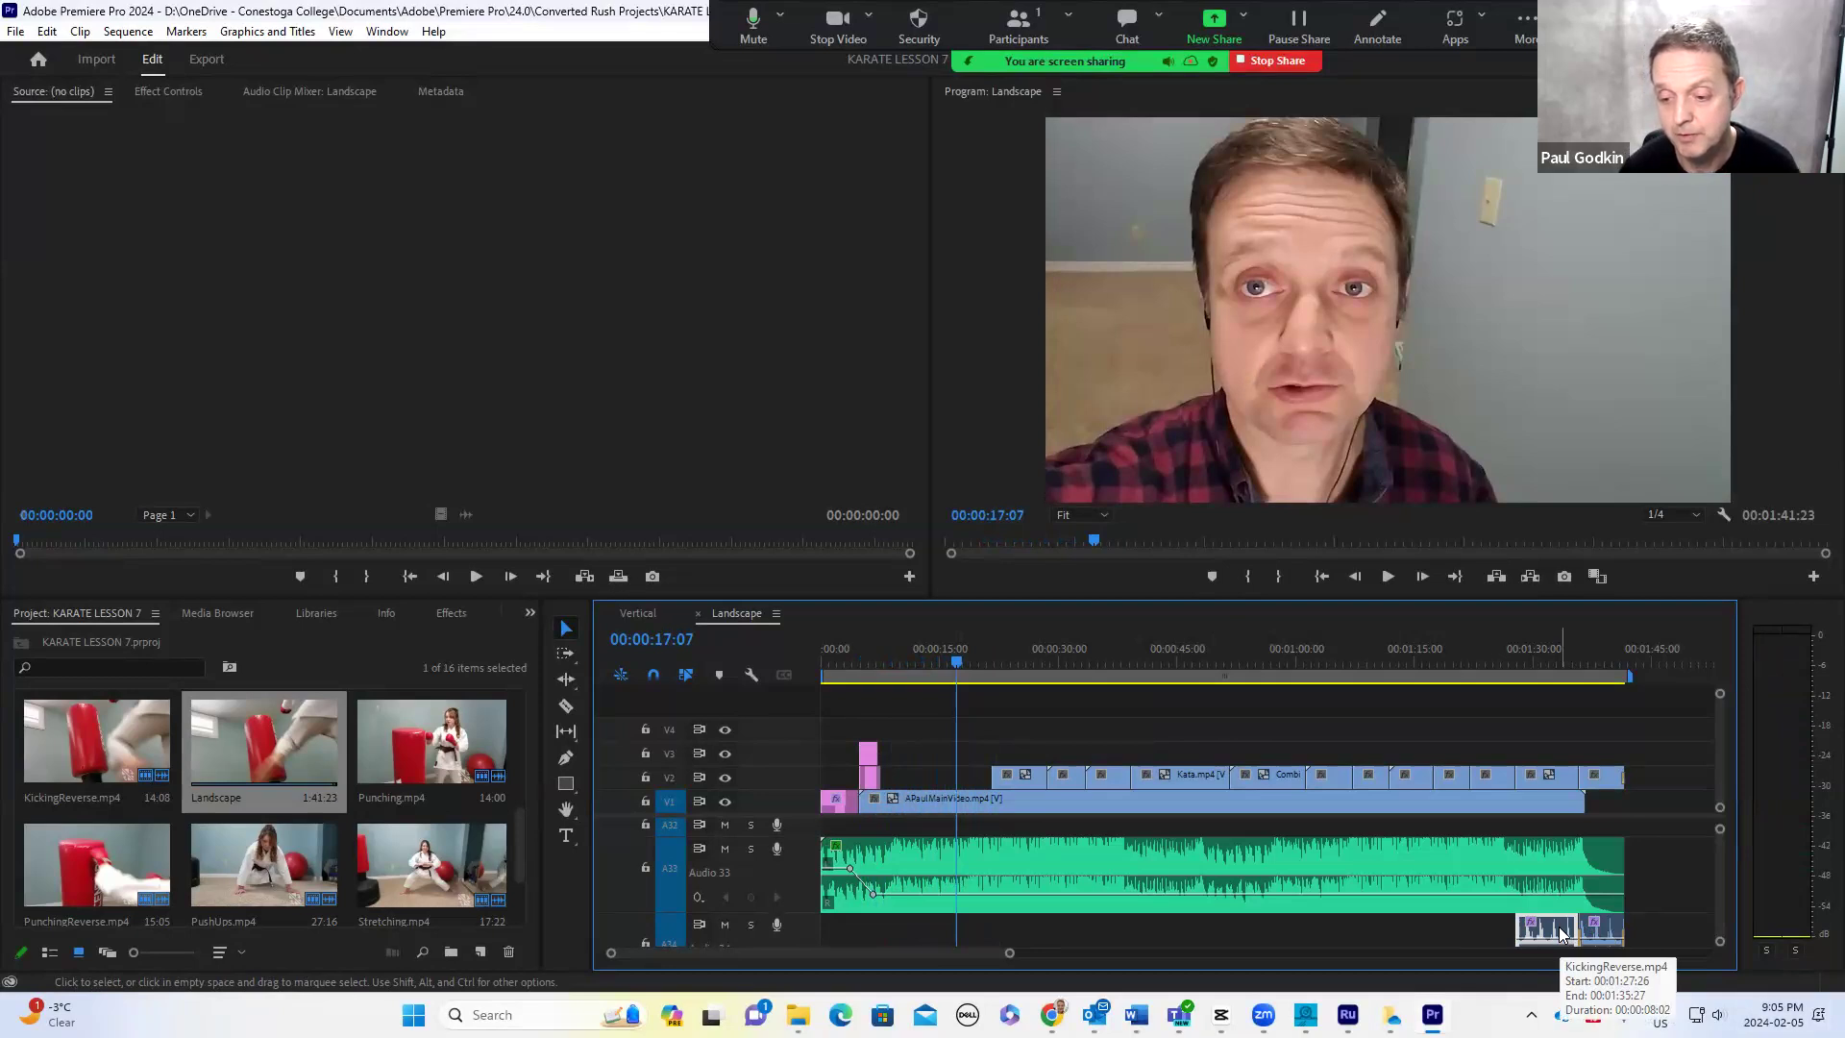
key("Delete")
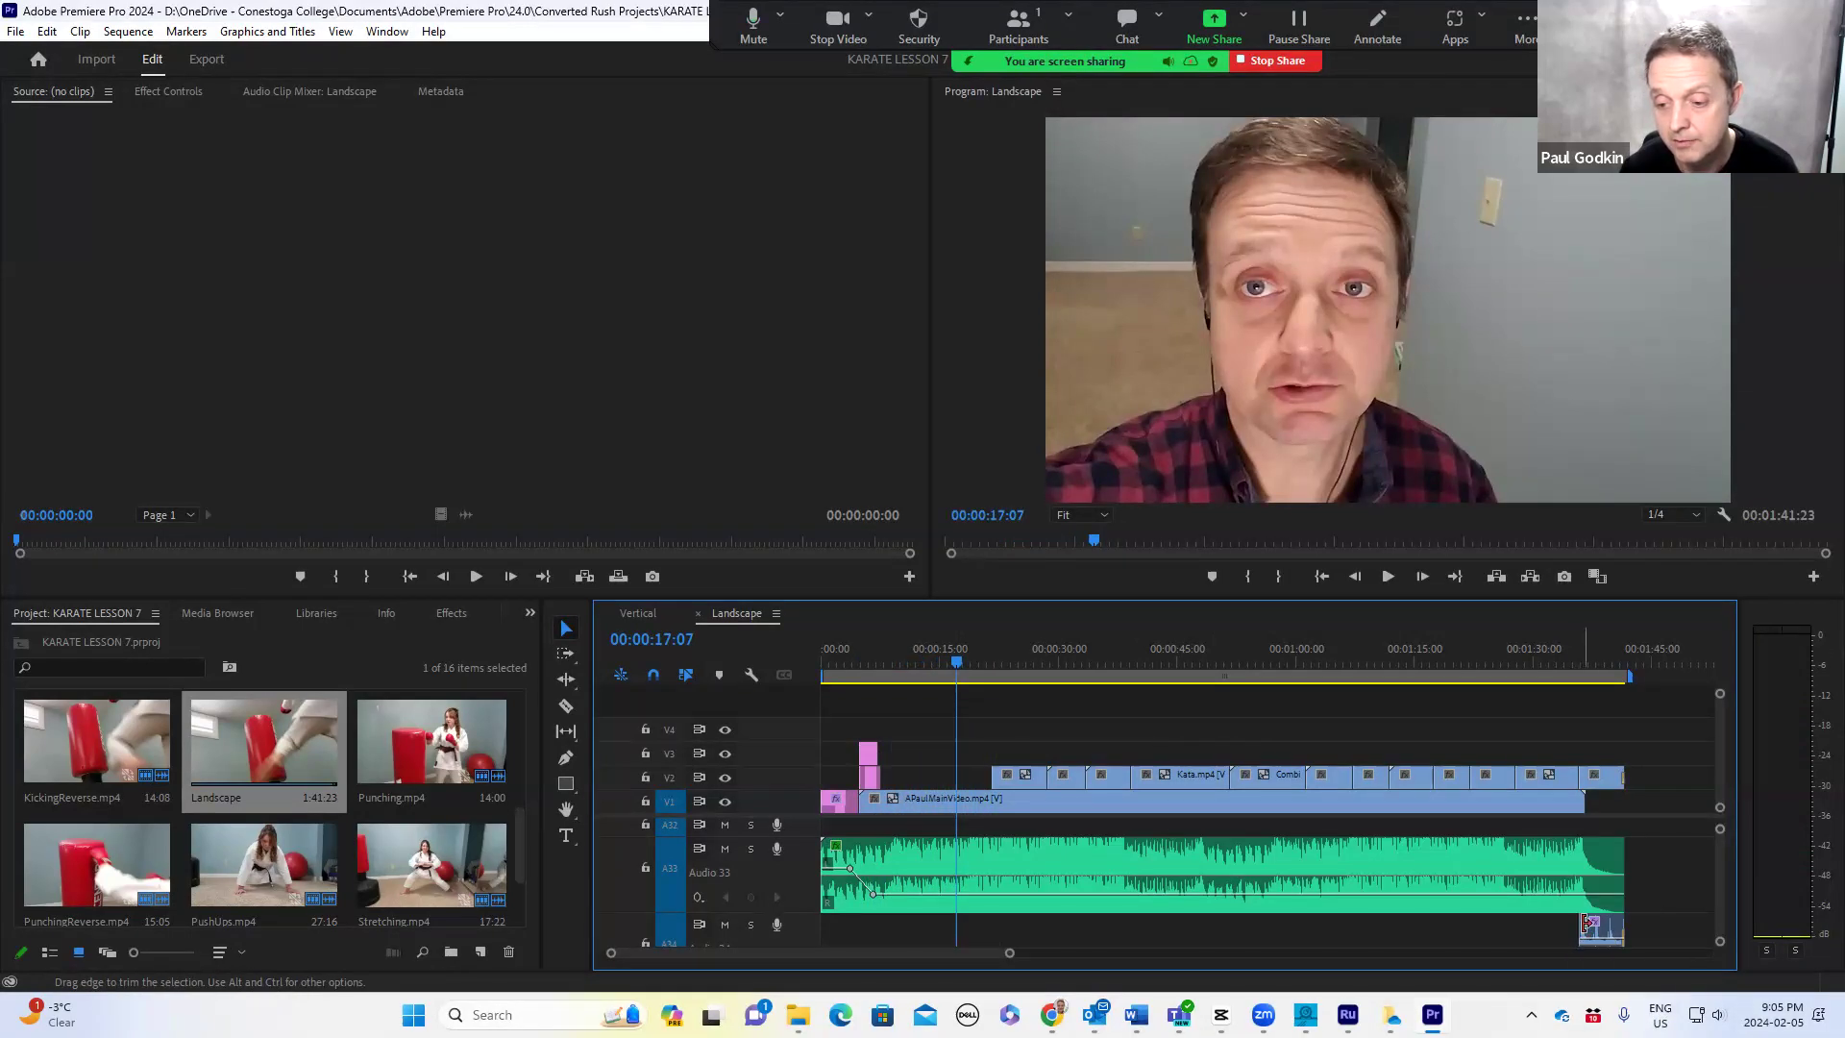
left_click_drag(1573, 925, 1539, 938)
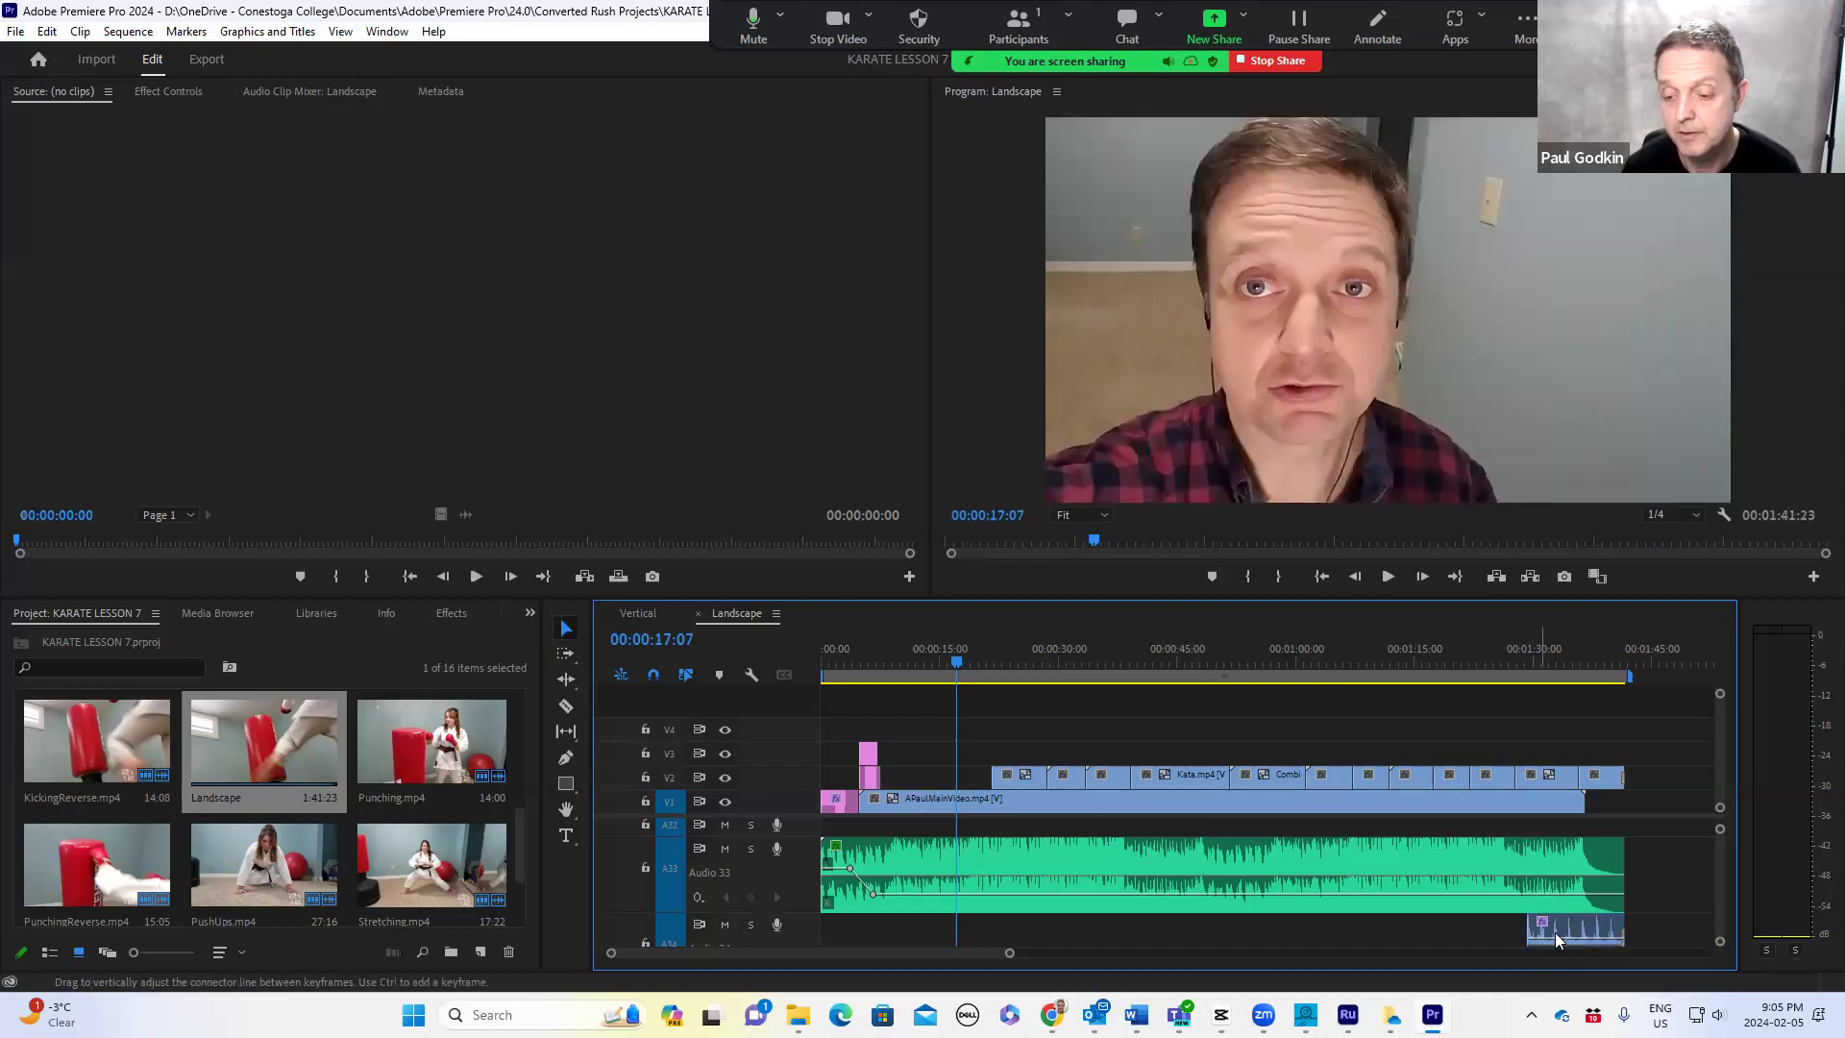
- Play back the kicking section near the end of the sequence to check the extended bag sound against the speech and music
scroll(1645, 938, "down", 2)
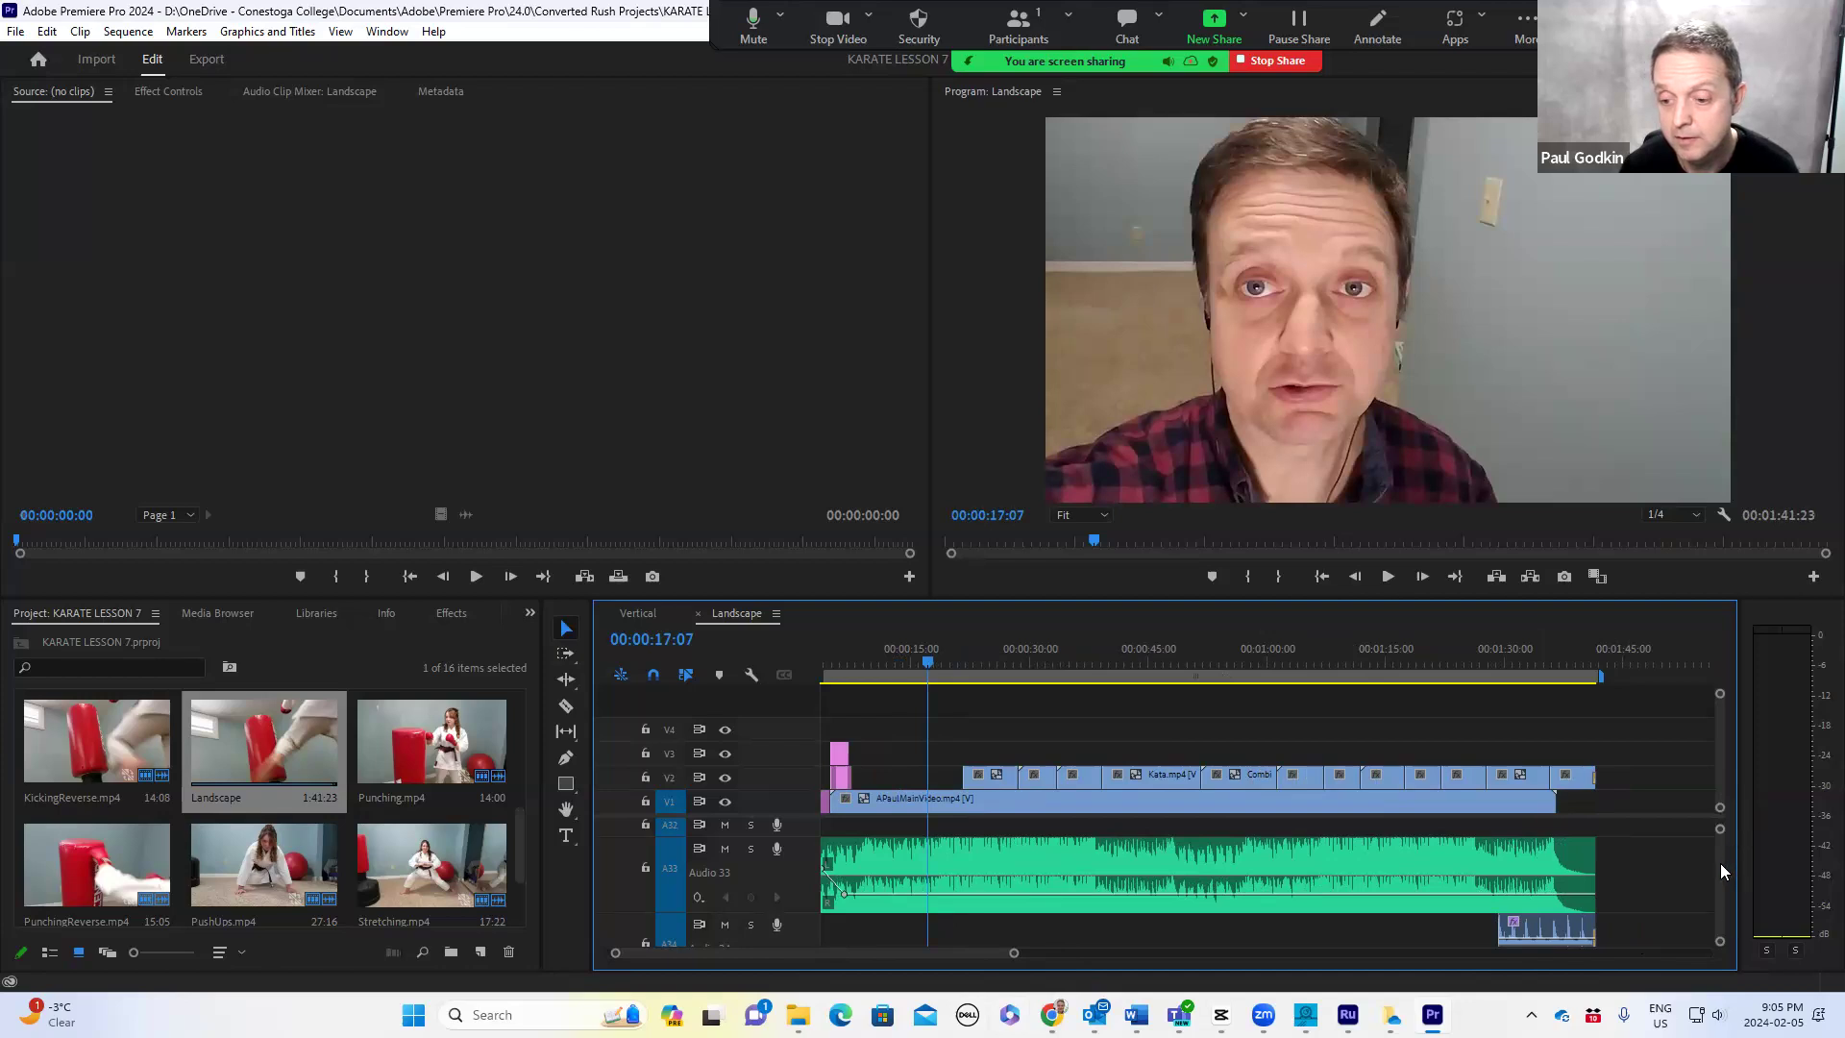
left_click_drag(1720, 863, 1722, 931)
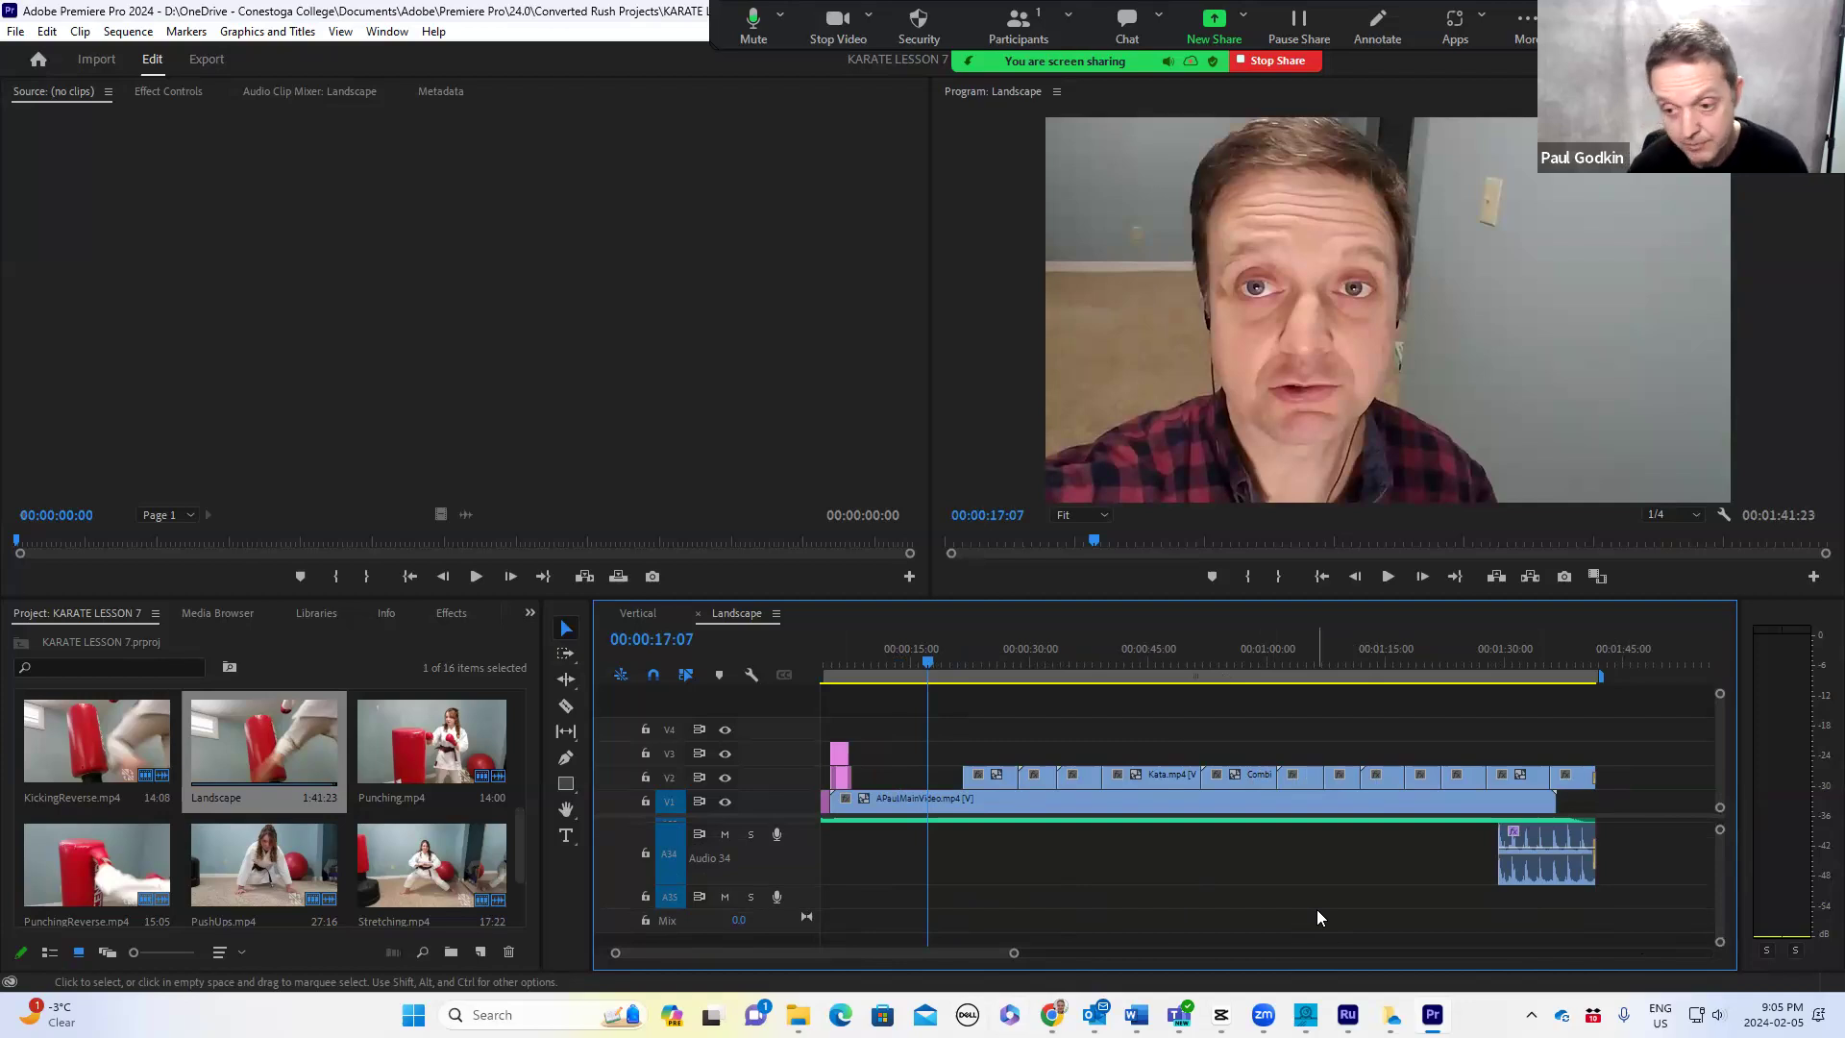
key("equal")
left_click_drag(840, 953, 926, 965)
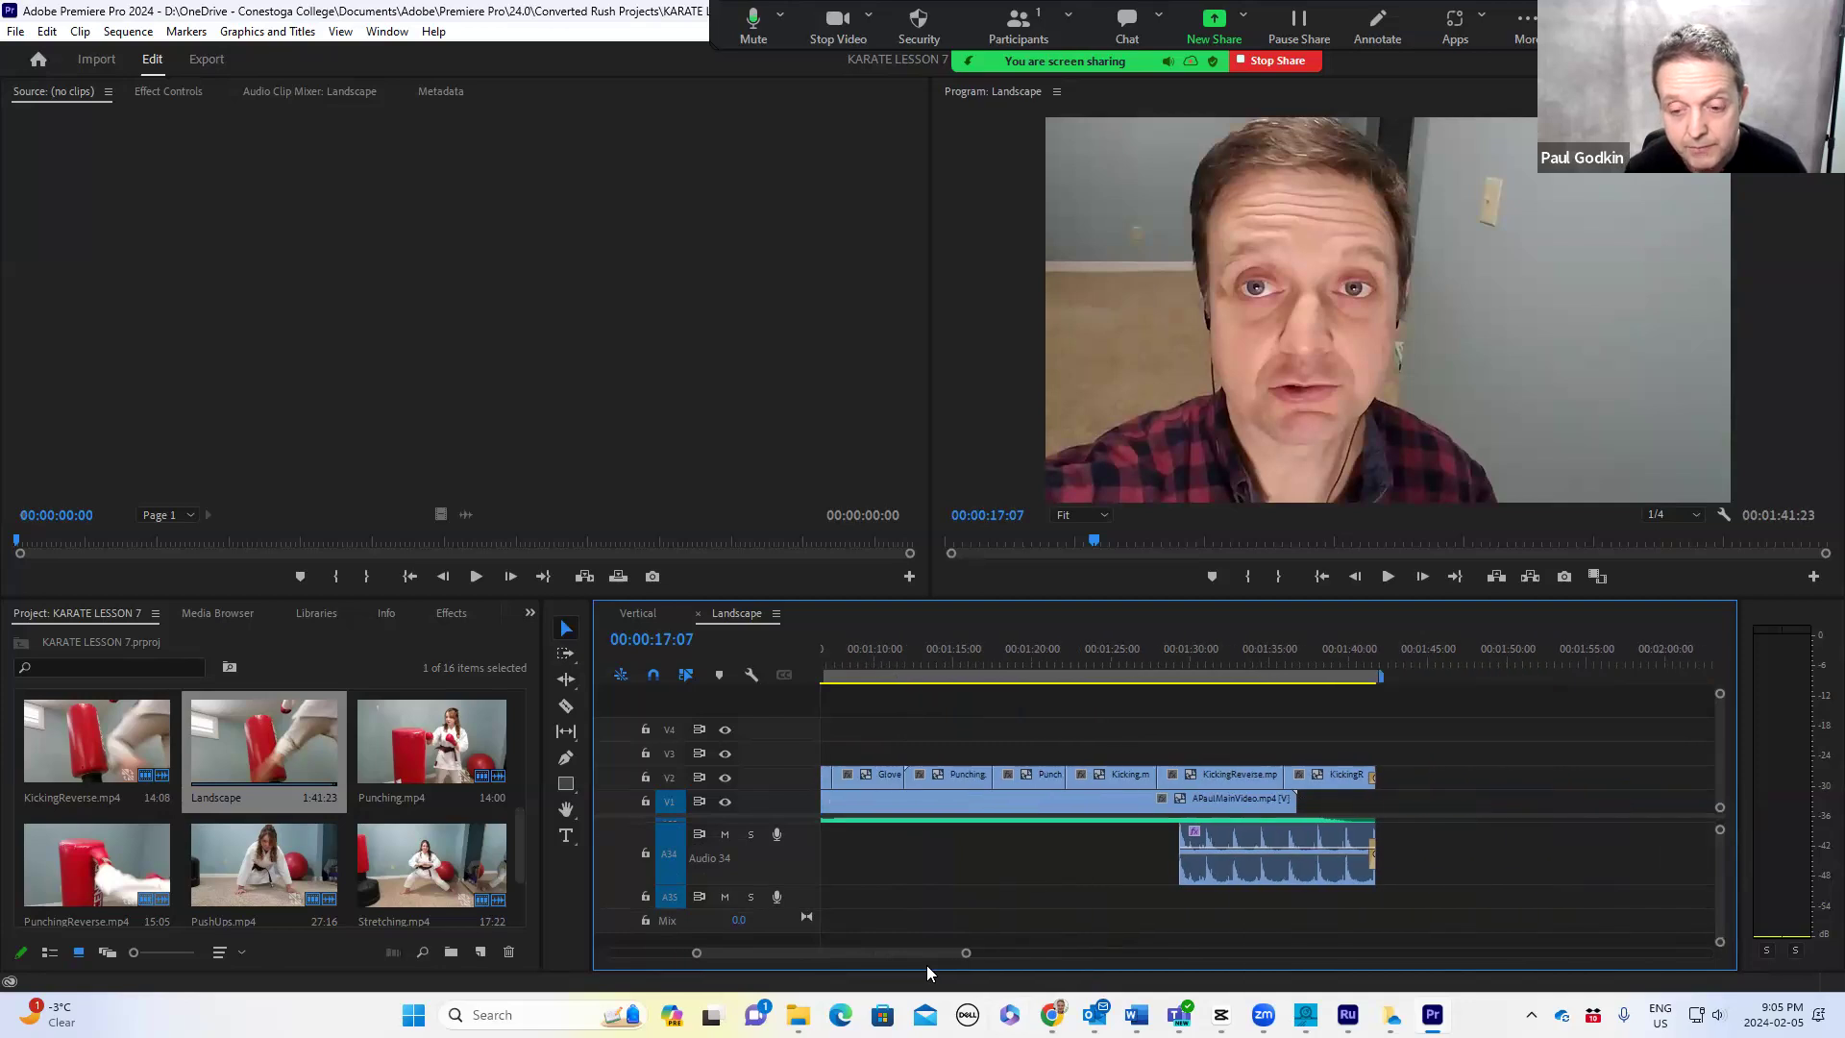
scroll(1117, 880, "down", 3)
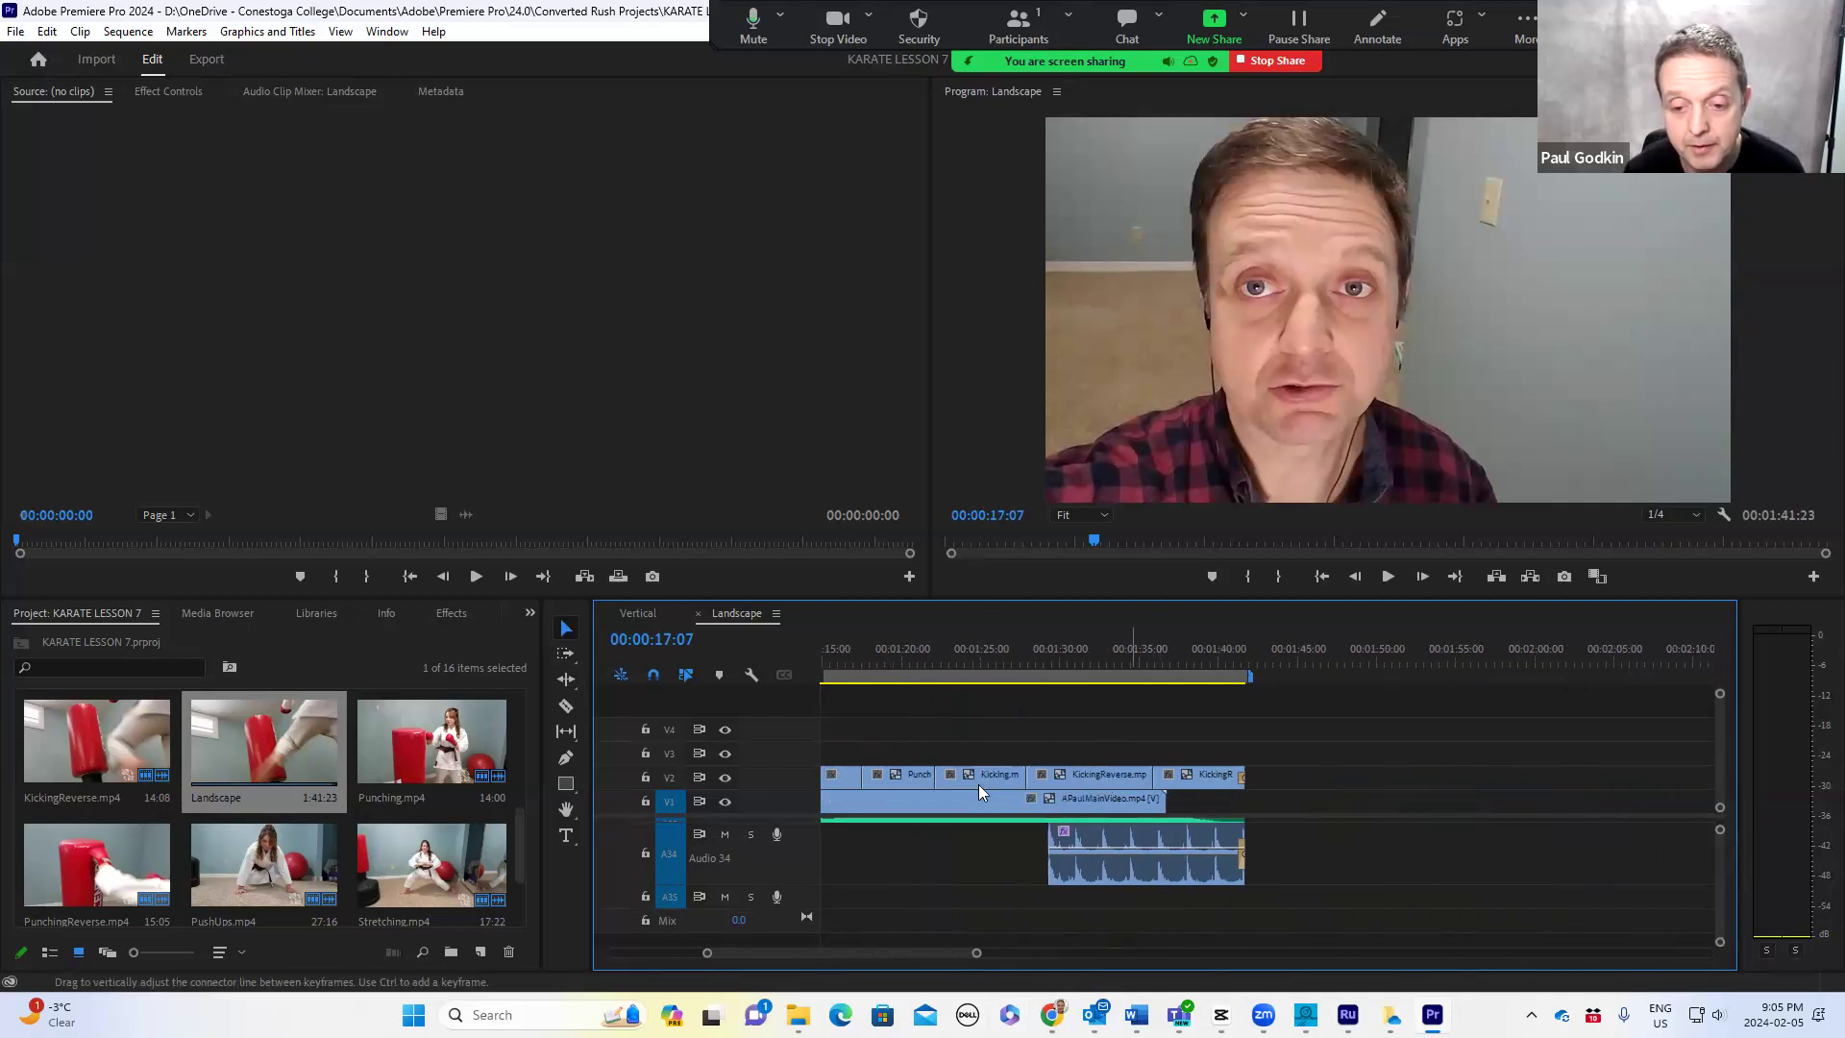
left_click_drag(955, 951, 834, 953)
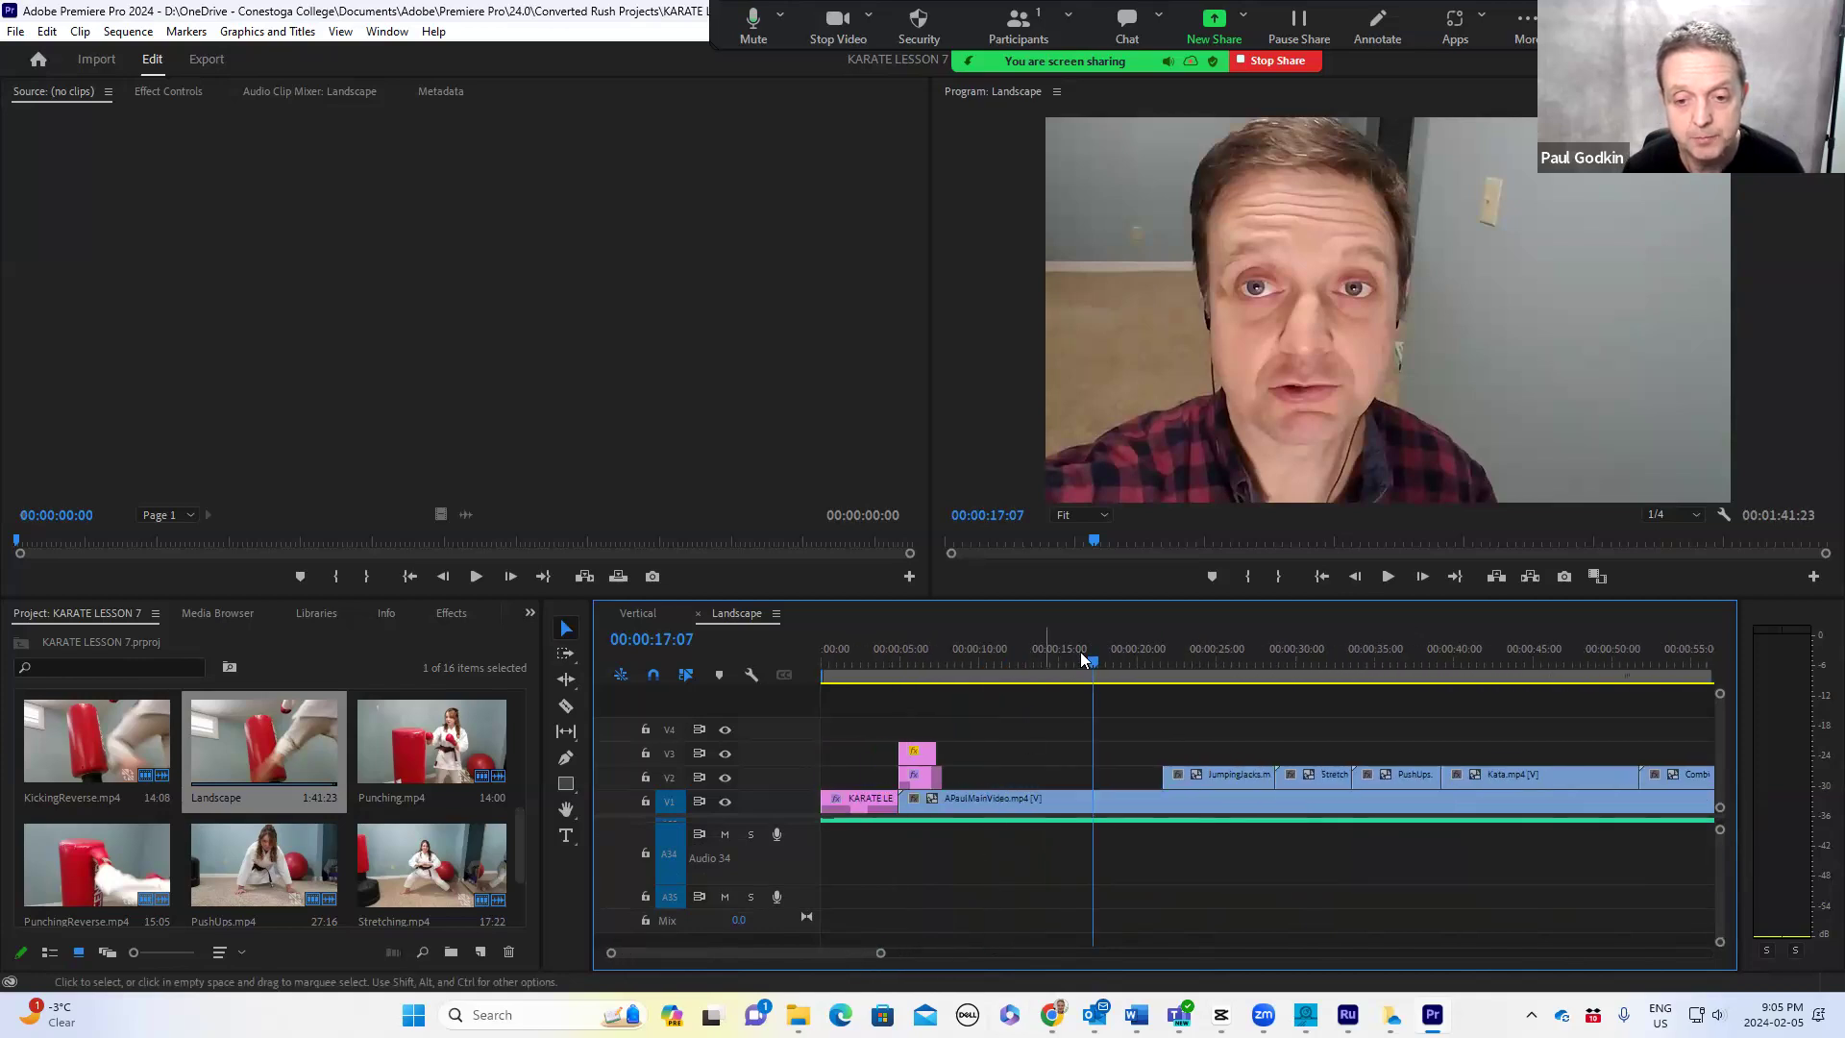
left_click_drag(1092, 661, 1280, 788)
key("space")
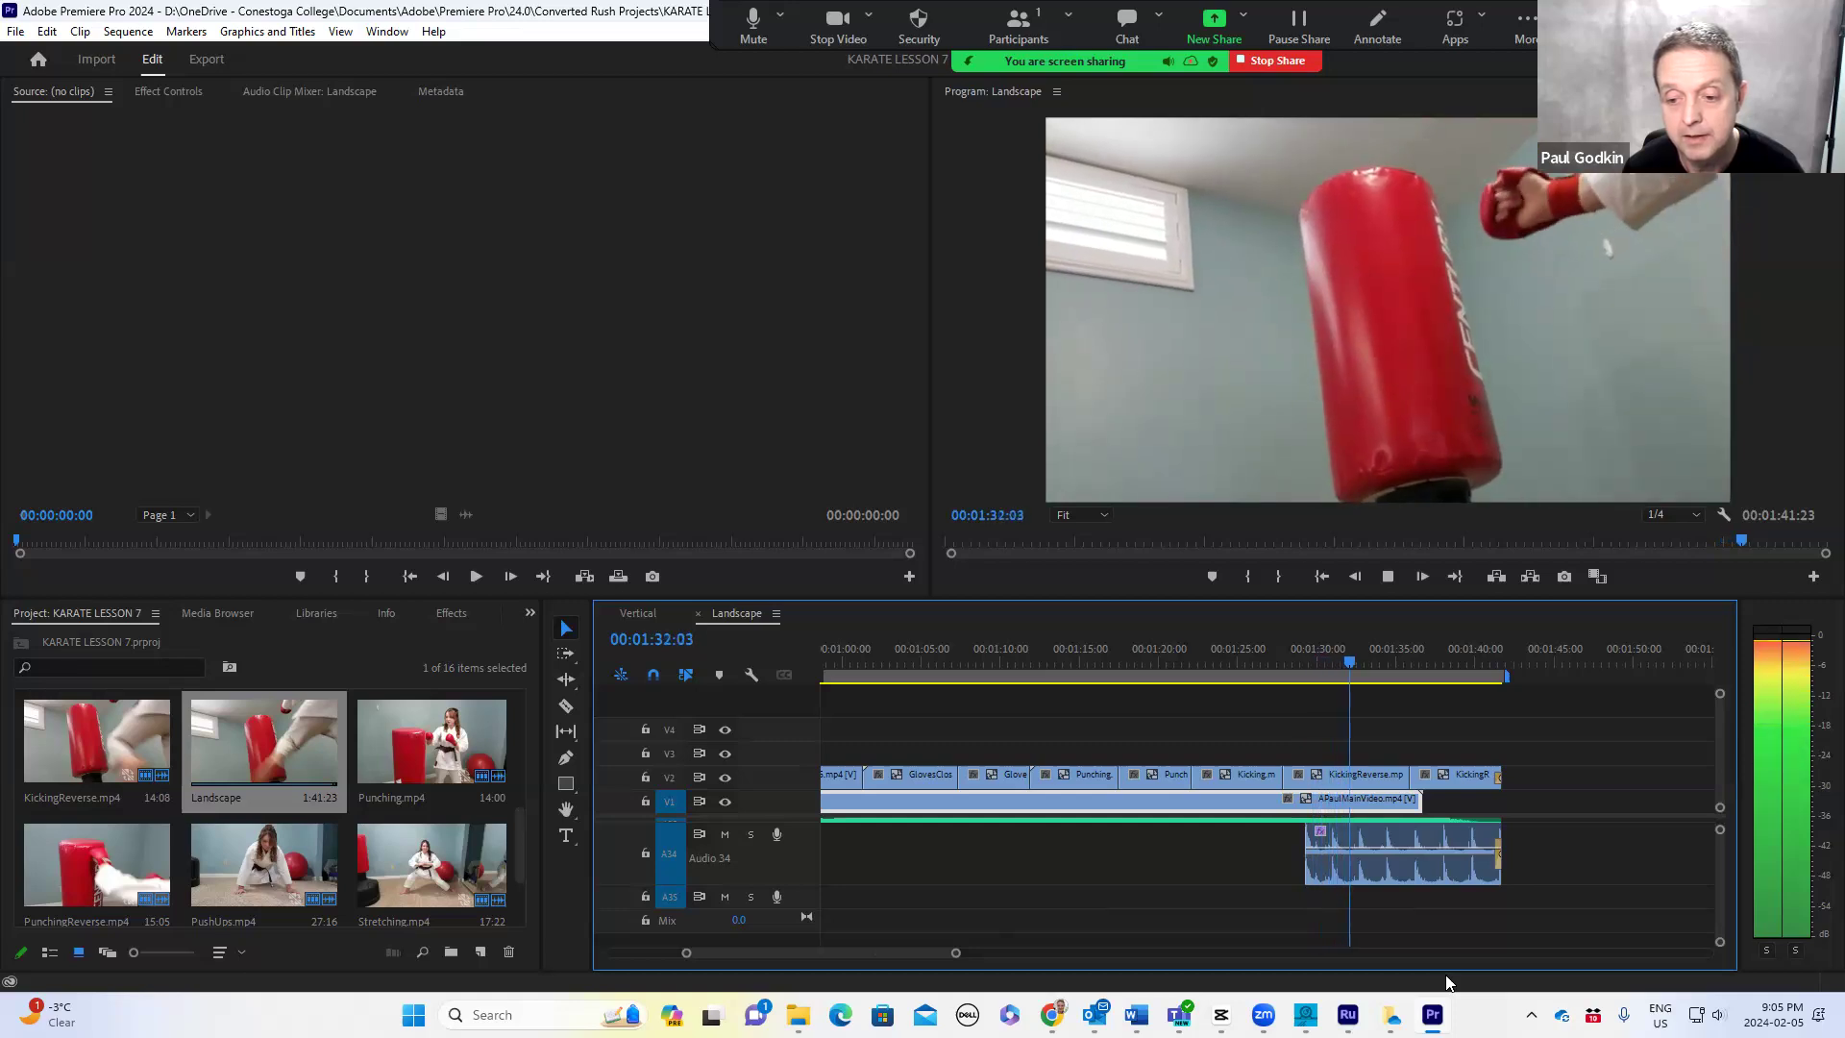
key("space")
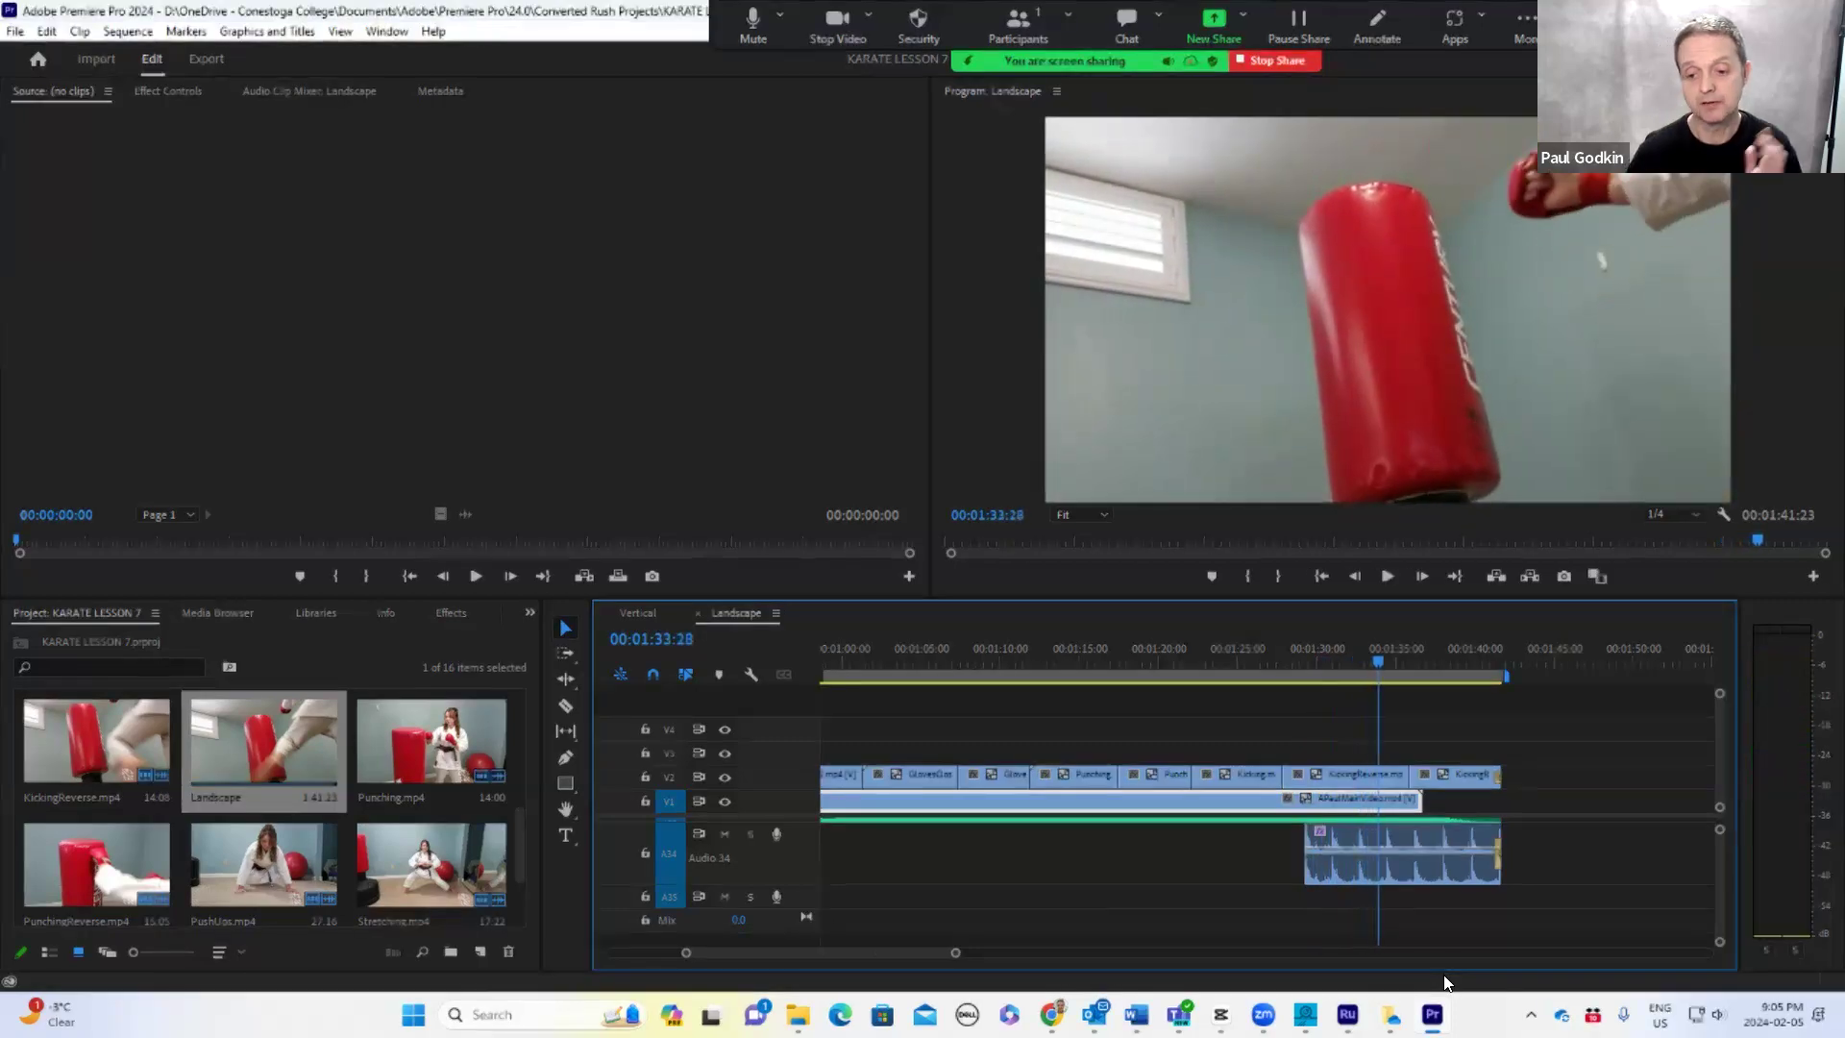
- Add volume keyframes with the Pen tool around 00:01:36 on the bag-sound clip and lower the first to about -11.8 dB
left_click(563, 756)
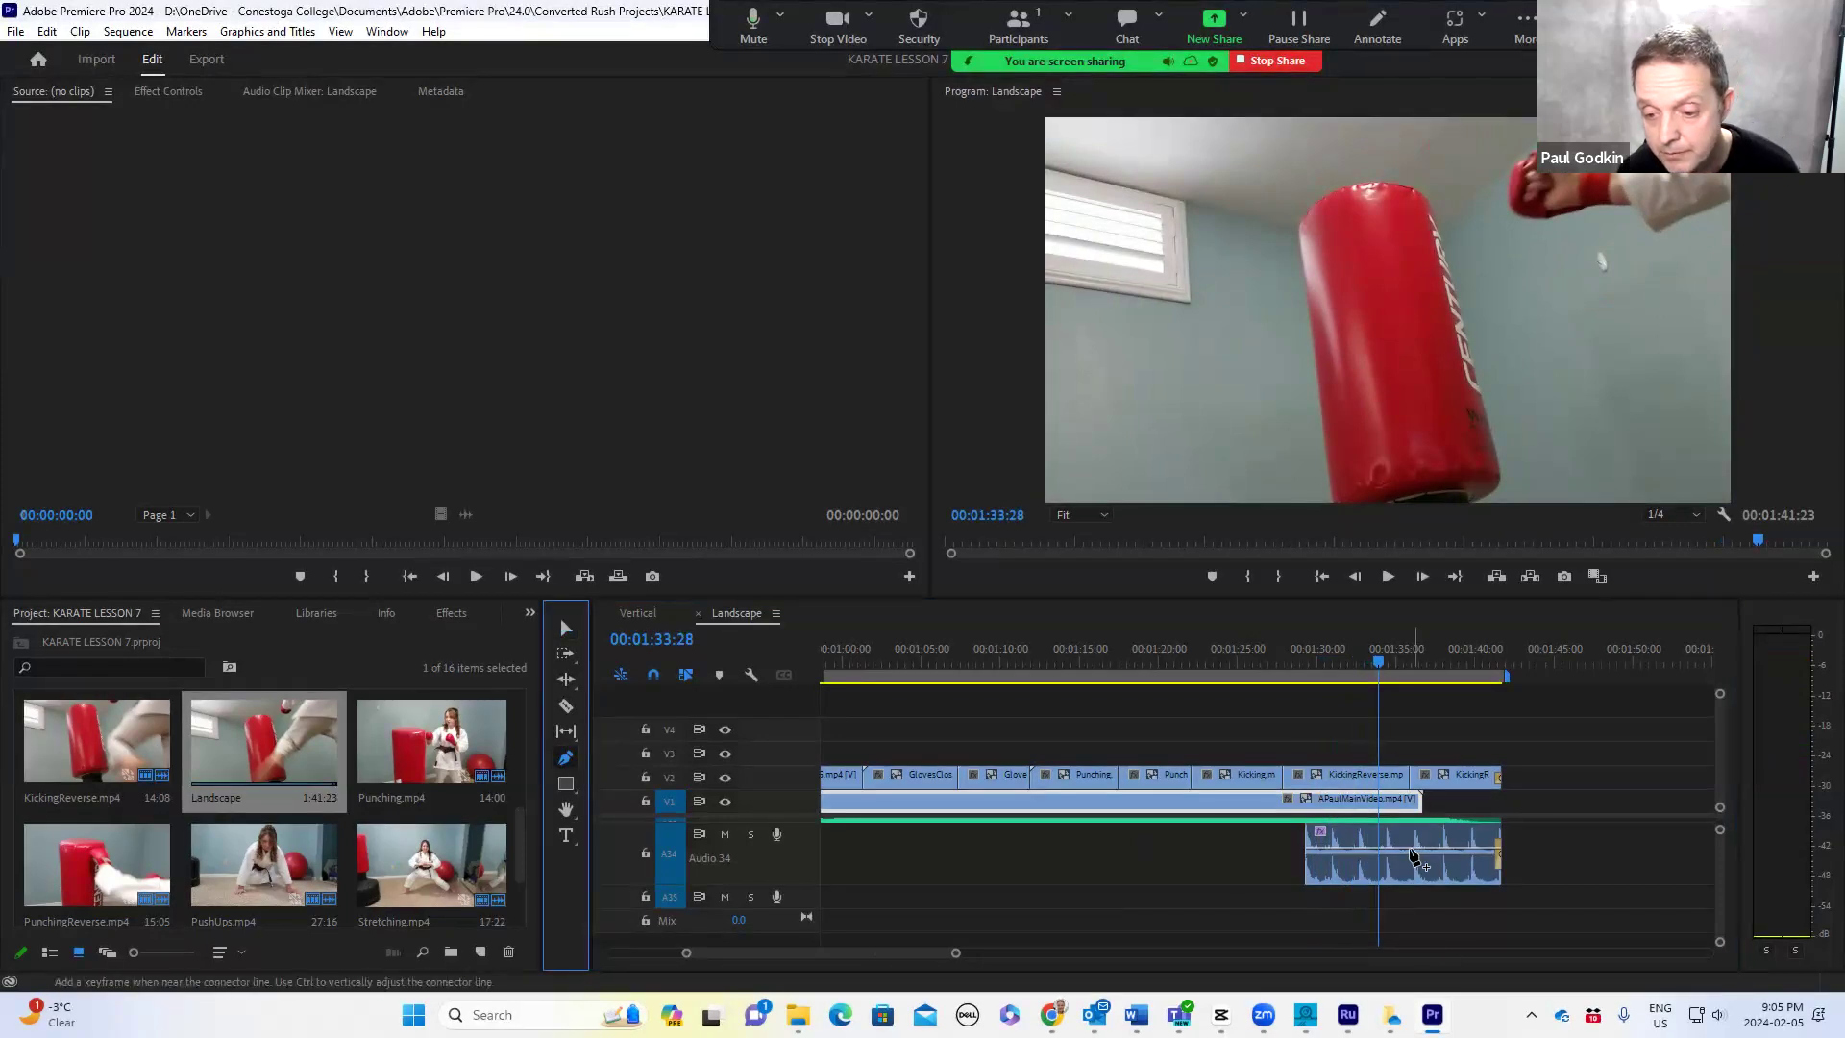
left_click(1415, 852)
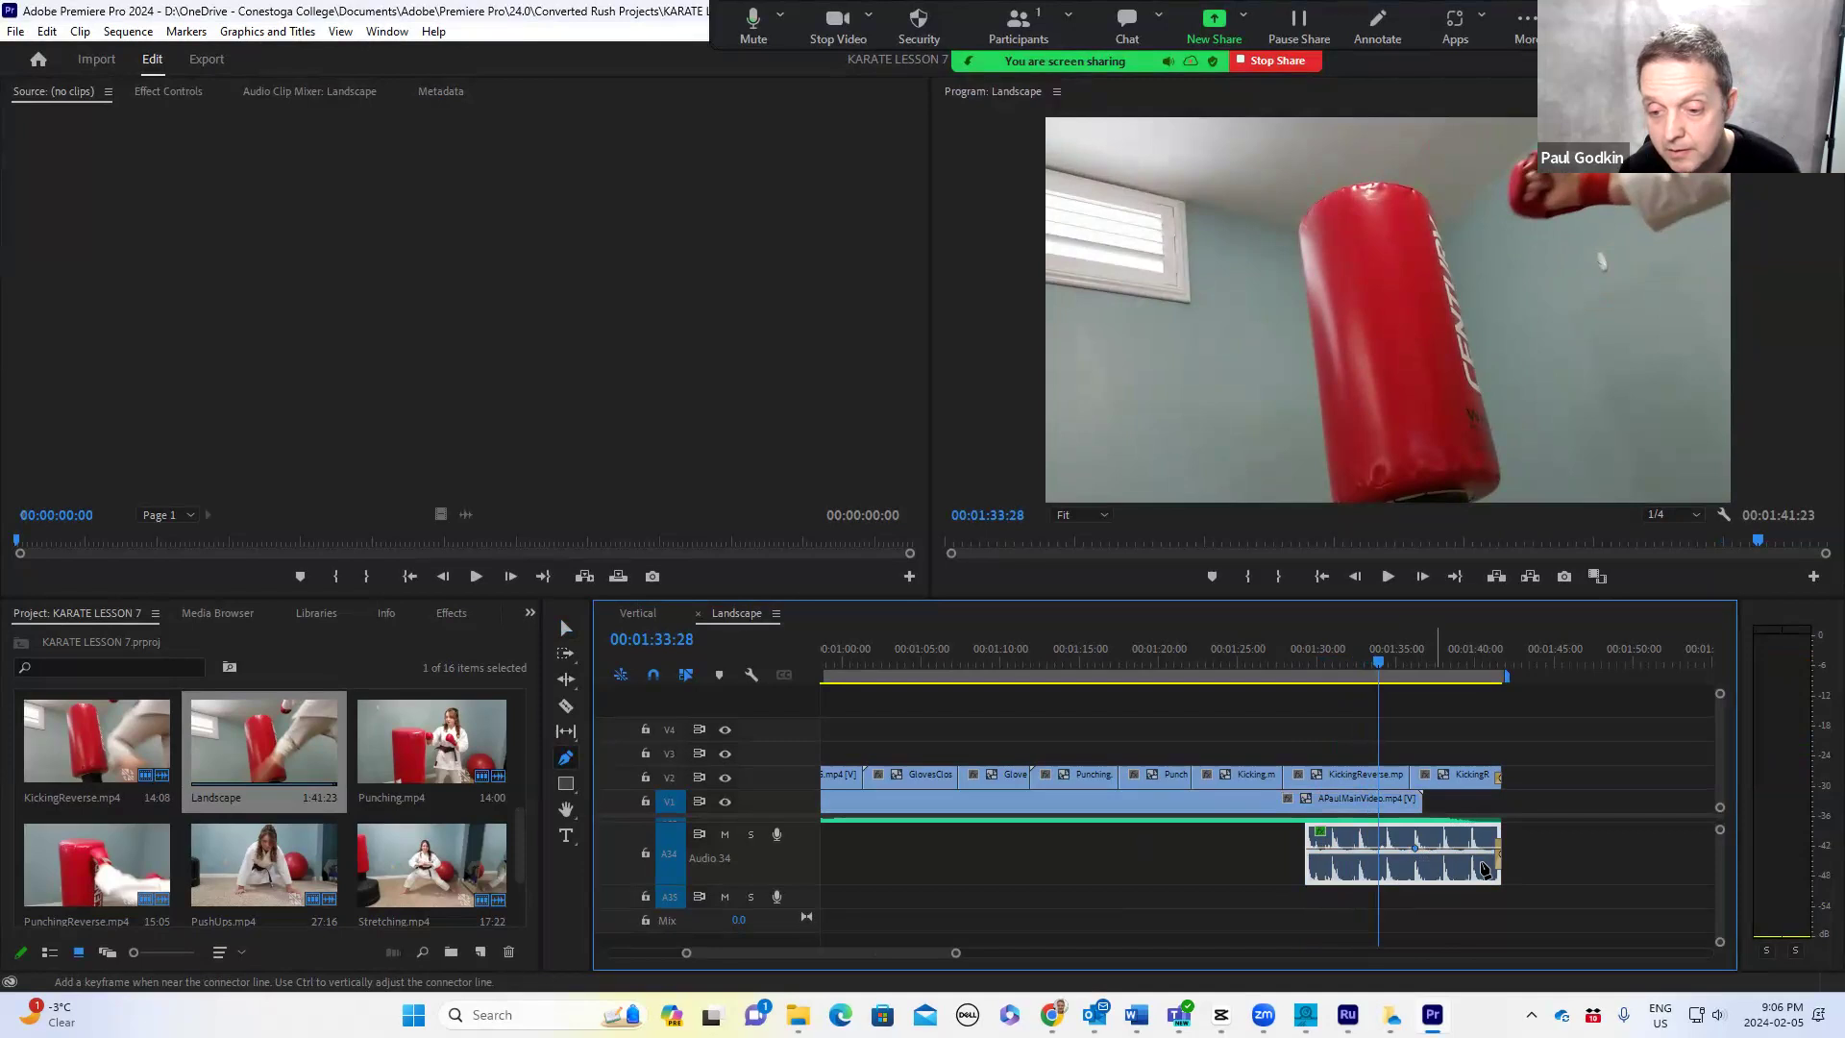
left_click(566, 627)
left_click_drag(1417, 851, 1412, 861)
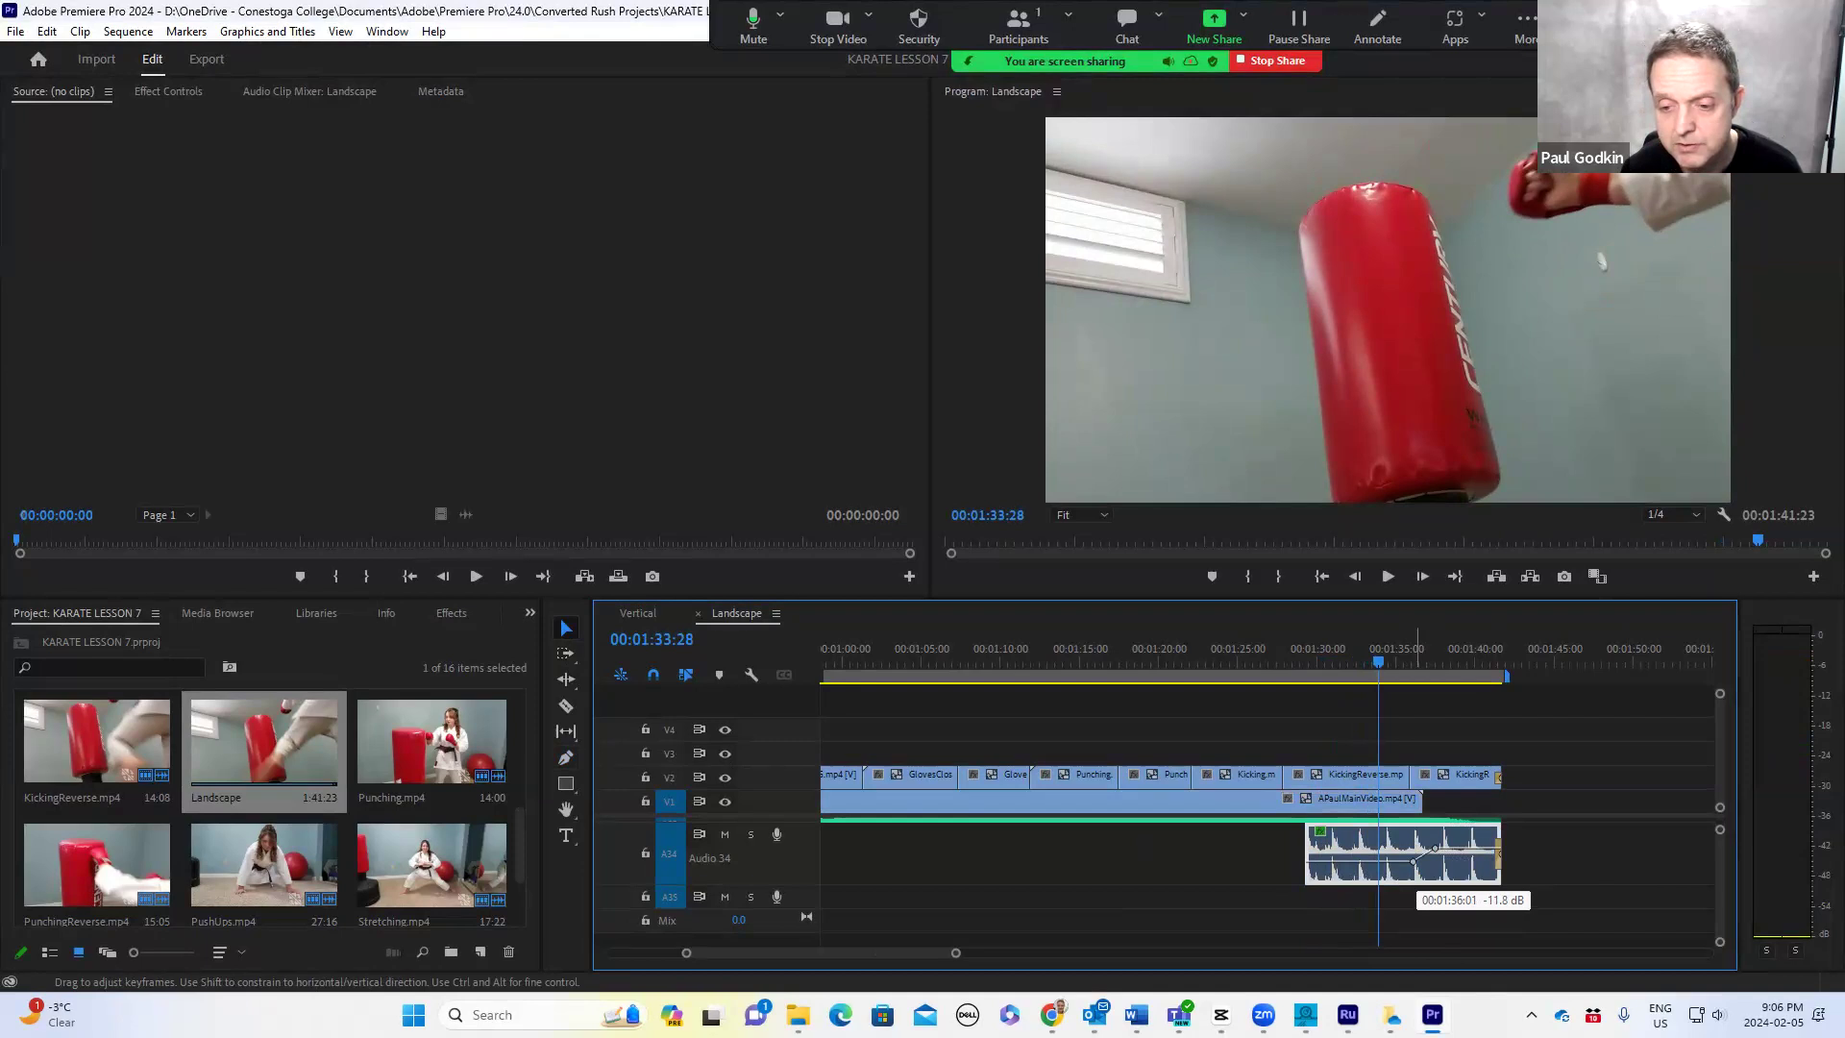
- Return to the start of the sequence and play back the opening title
left_click(1343, 663)
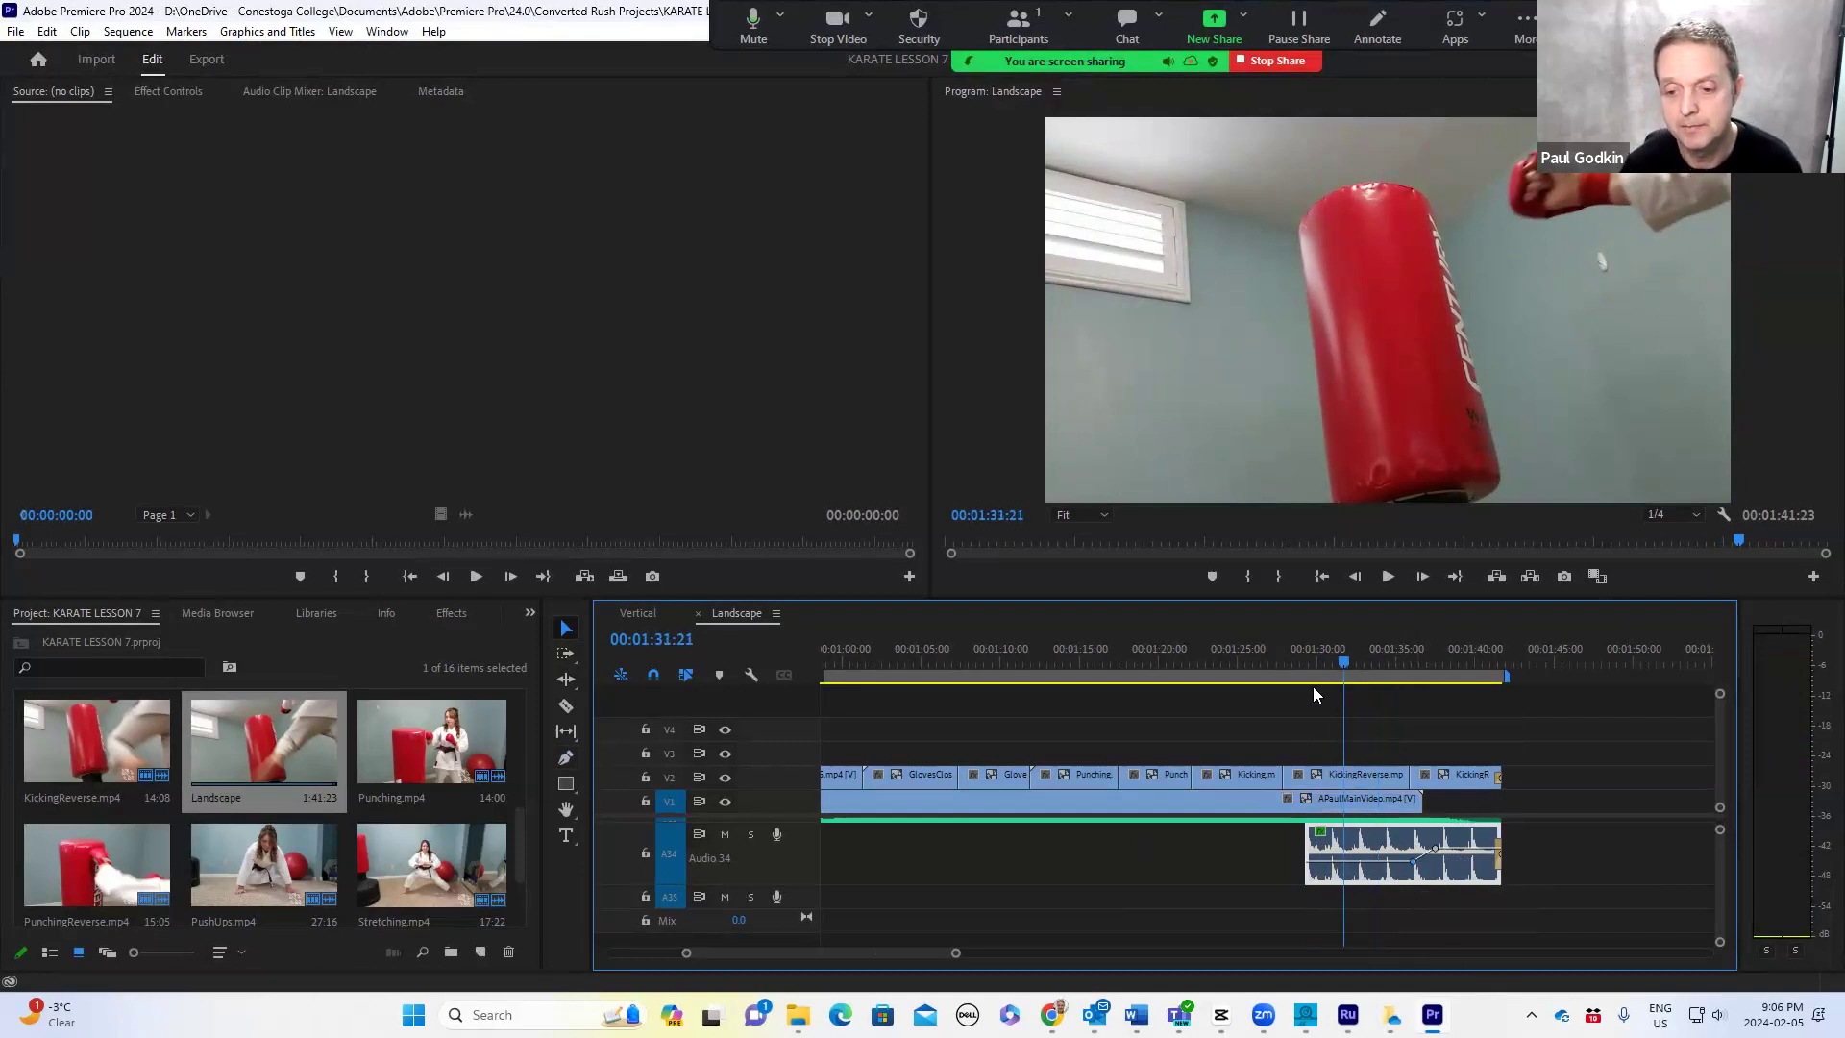
left_click(1312, 688)
key("space")
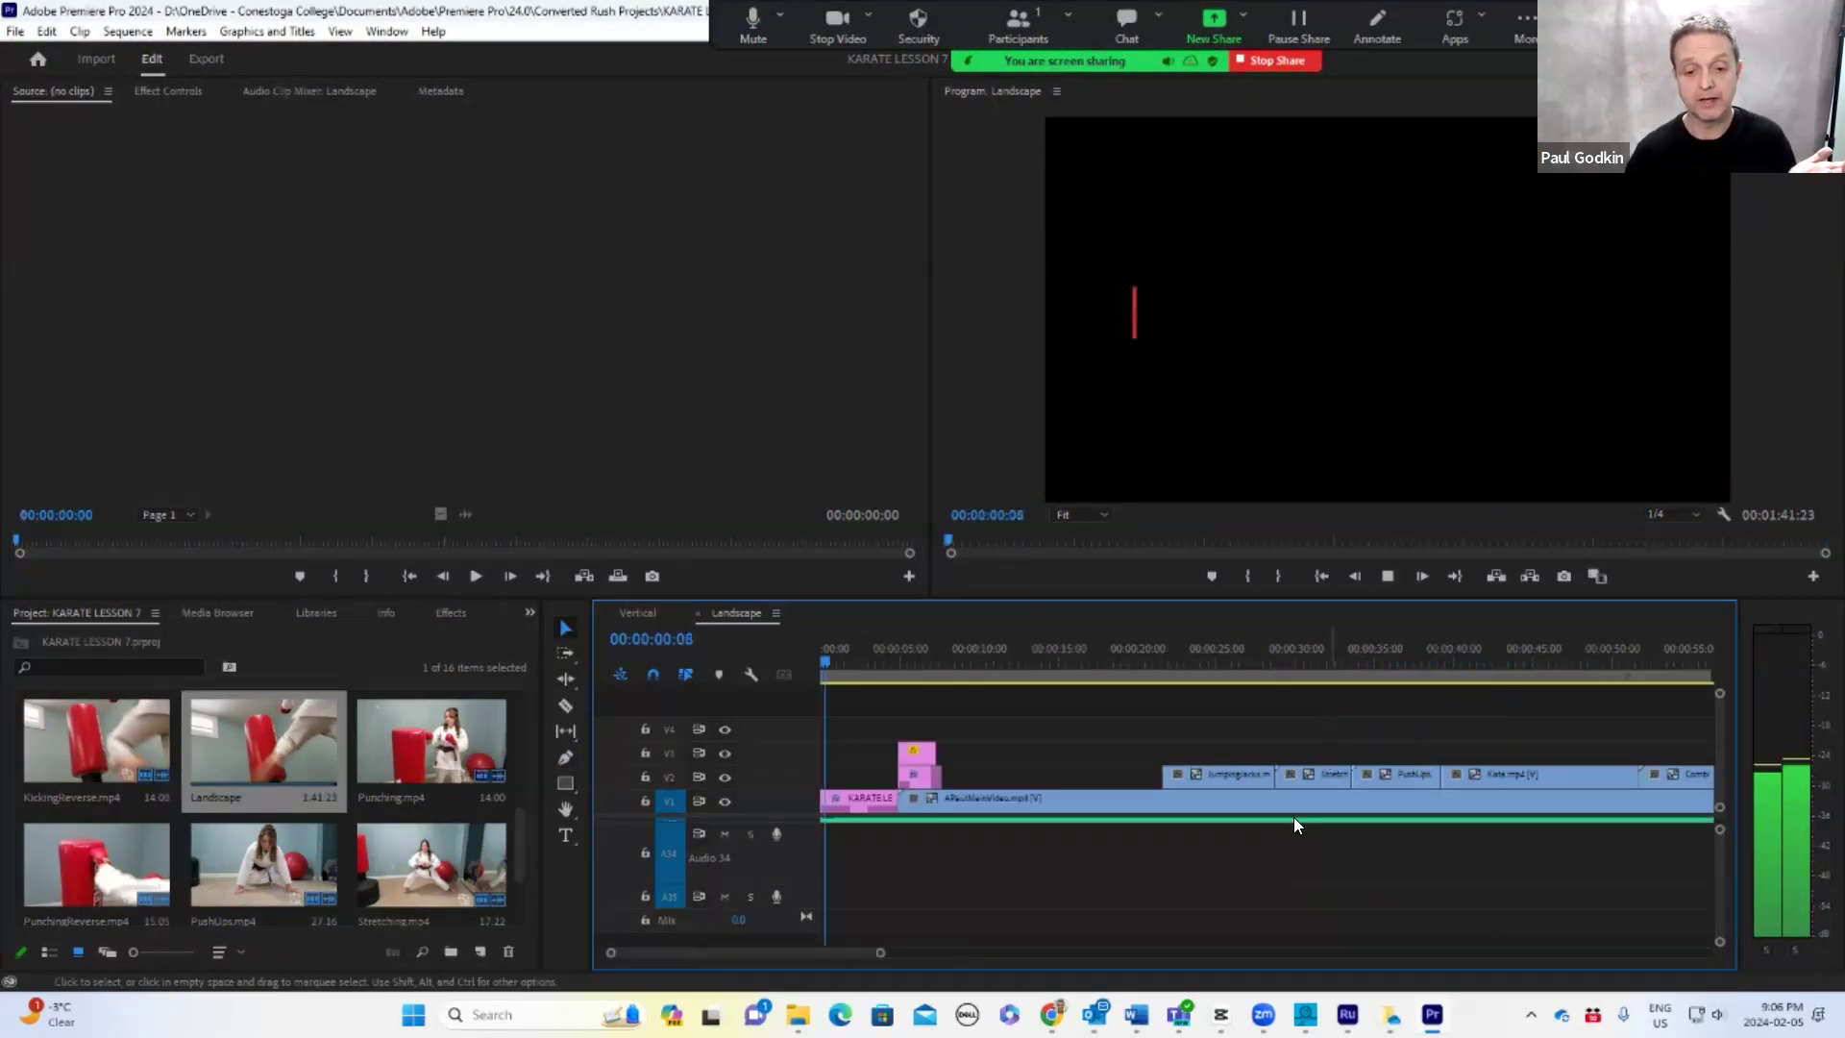
key("space")
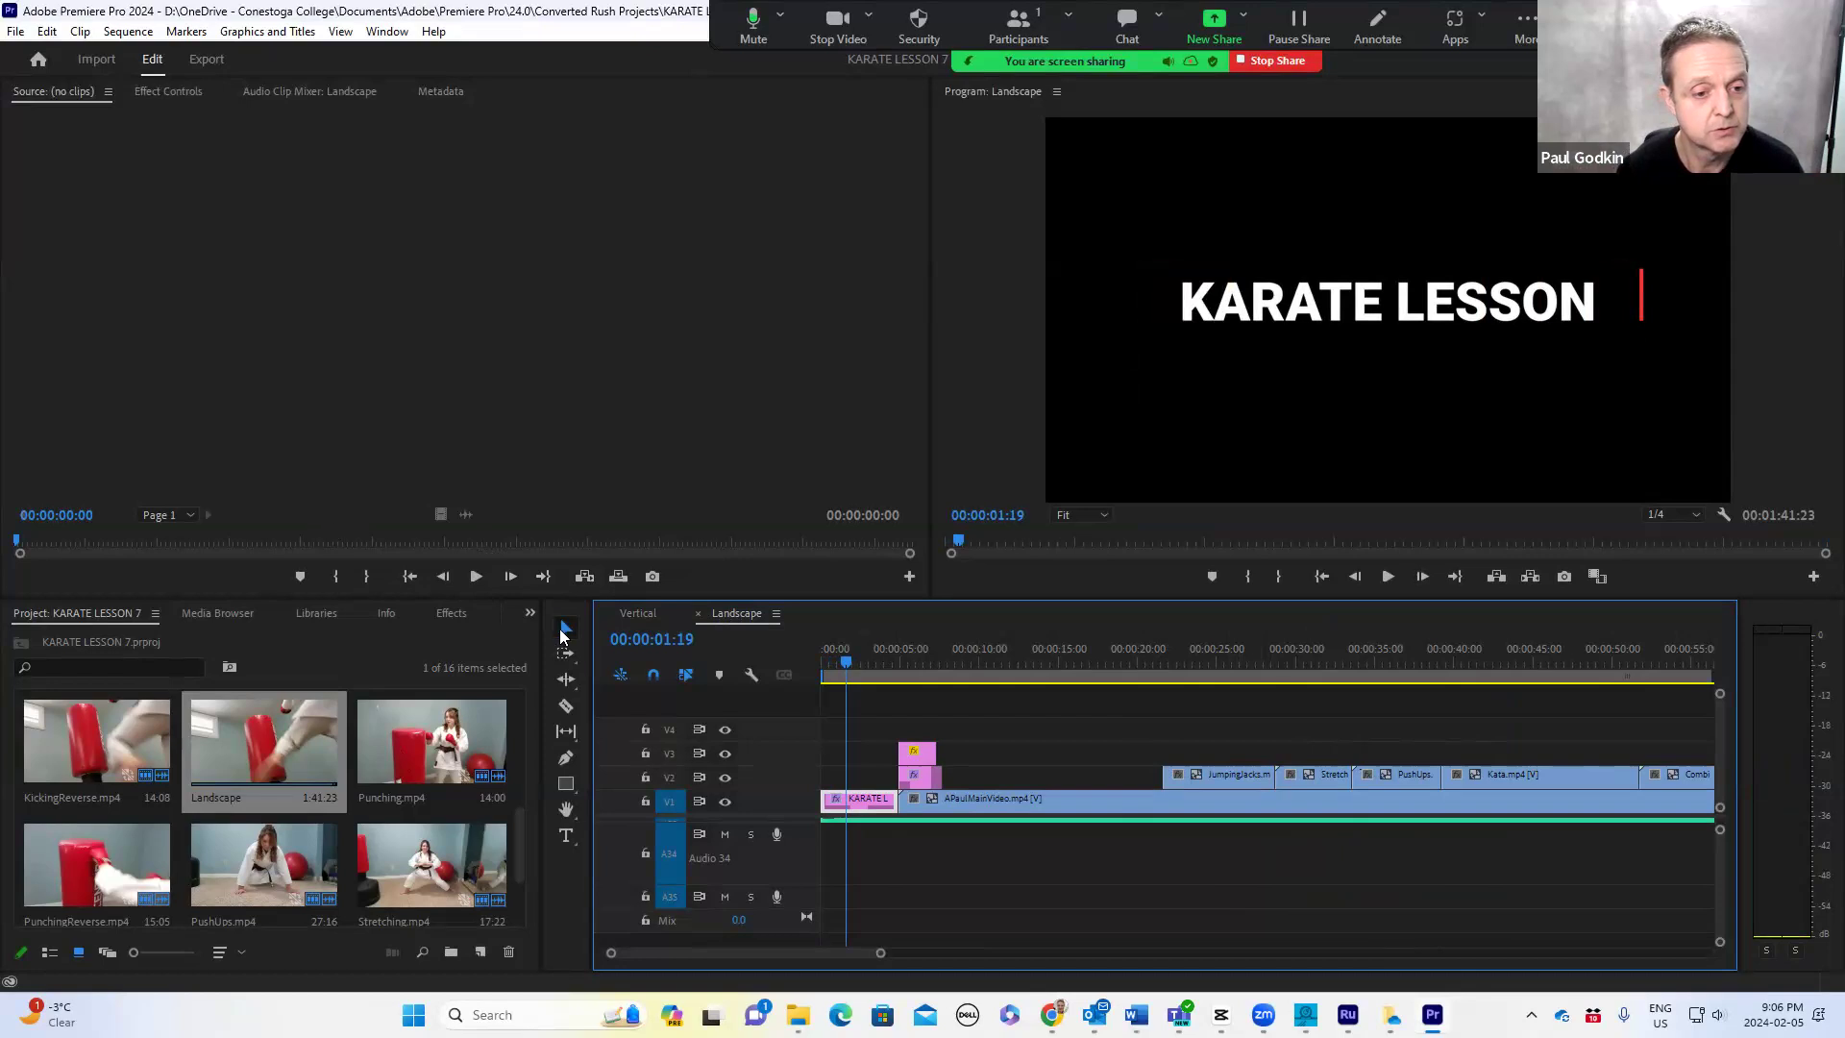
- Display the crossfade audio transitions in the effects library
left_click(453, 614)
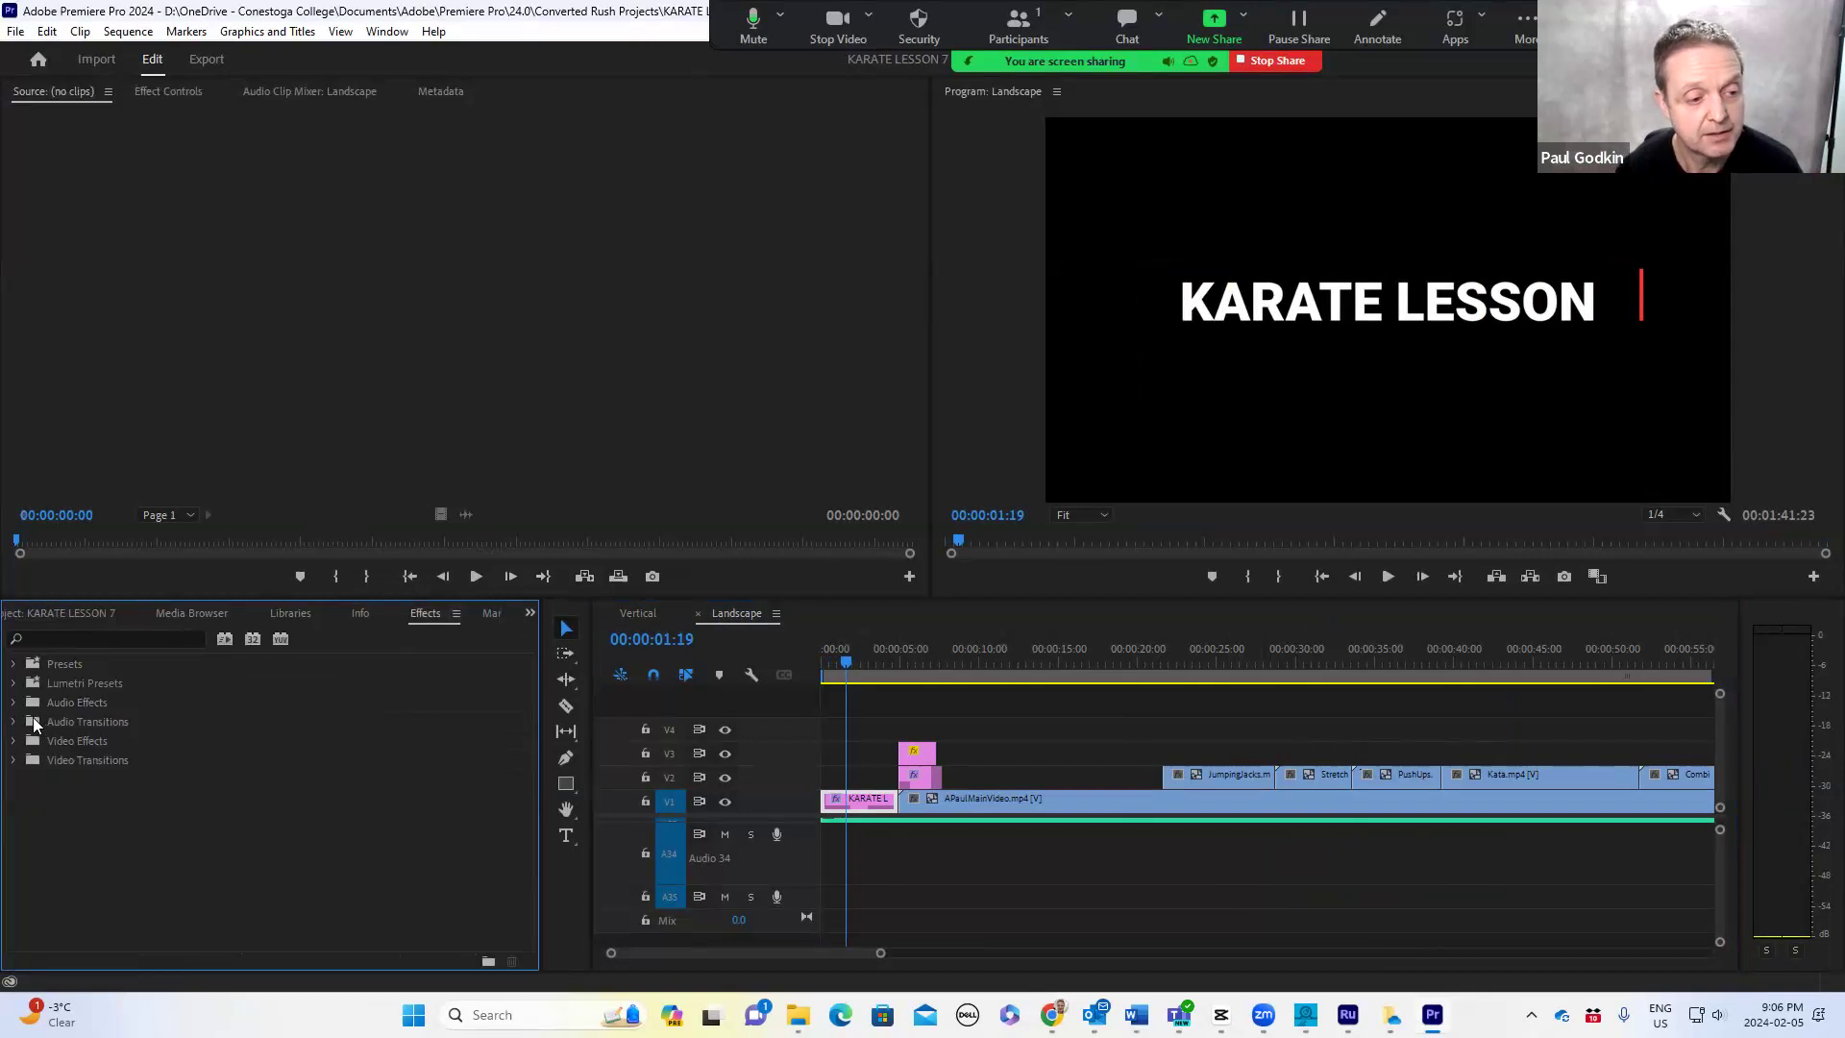
left_click(14, 722)
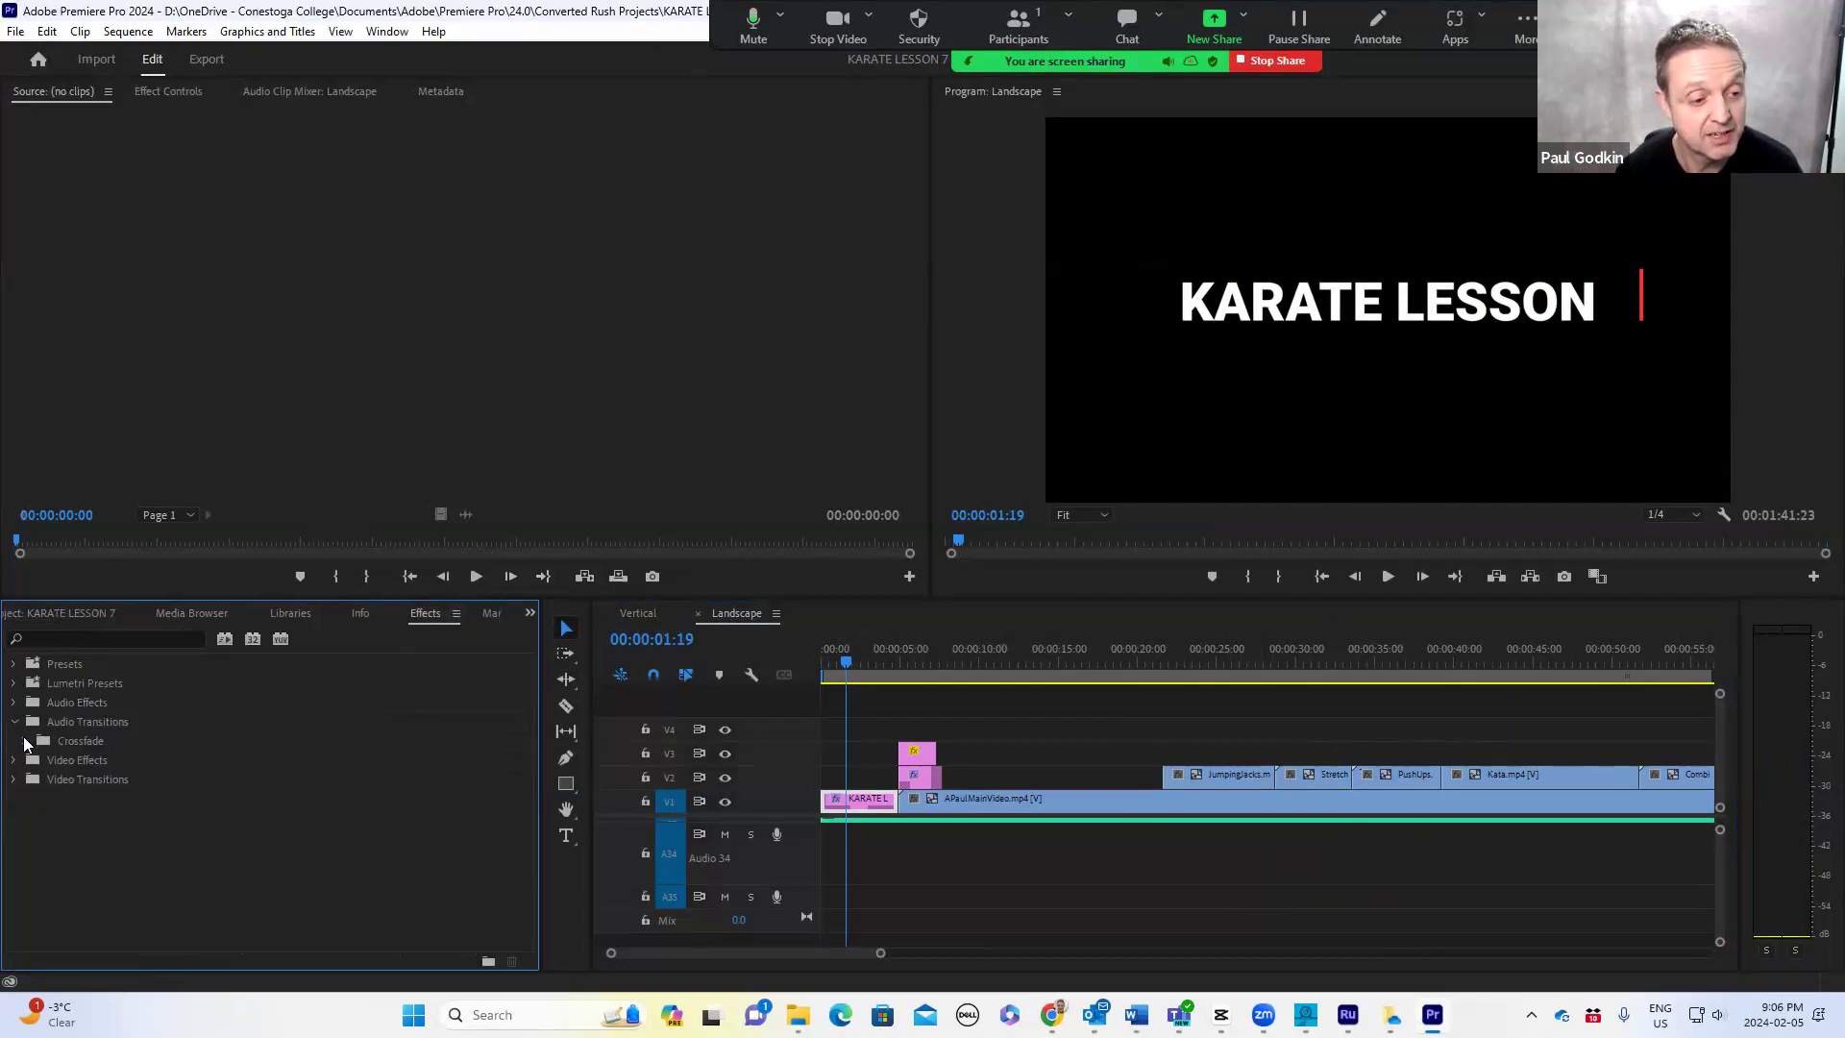
left_click(26, 741)
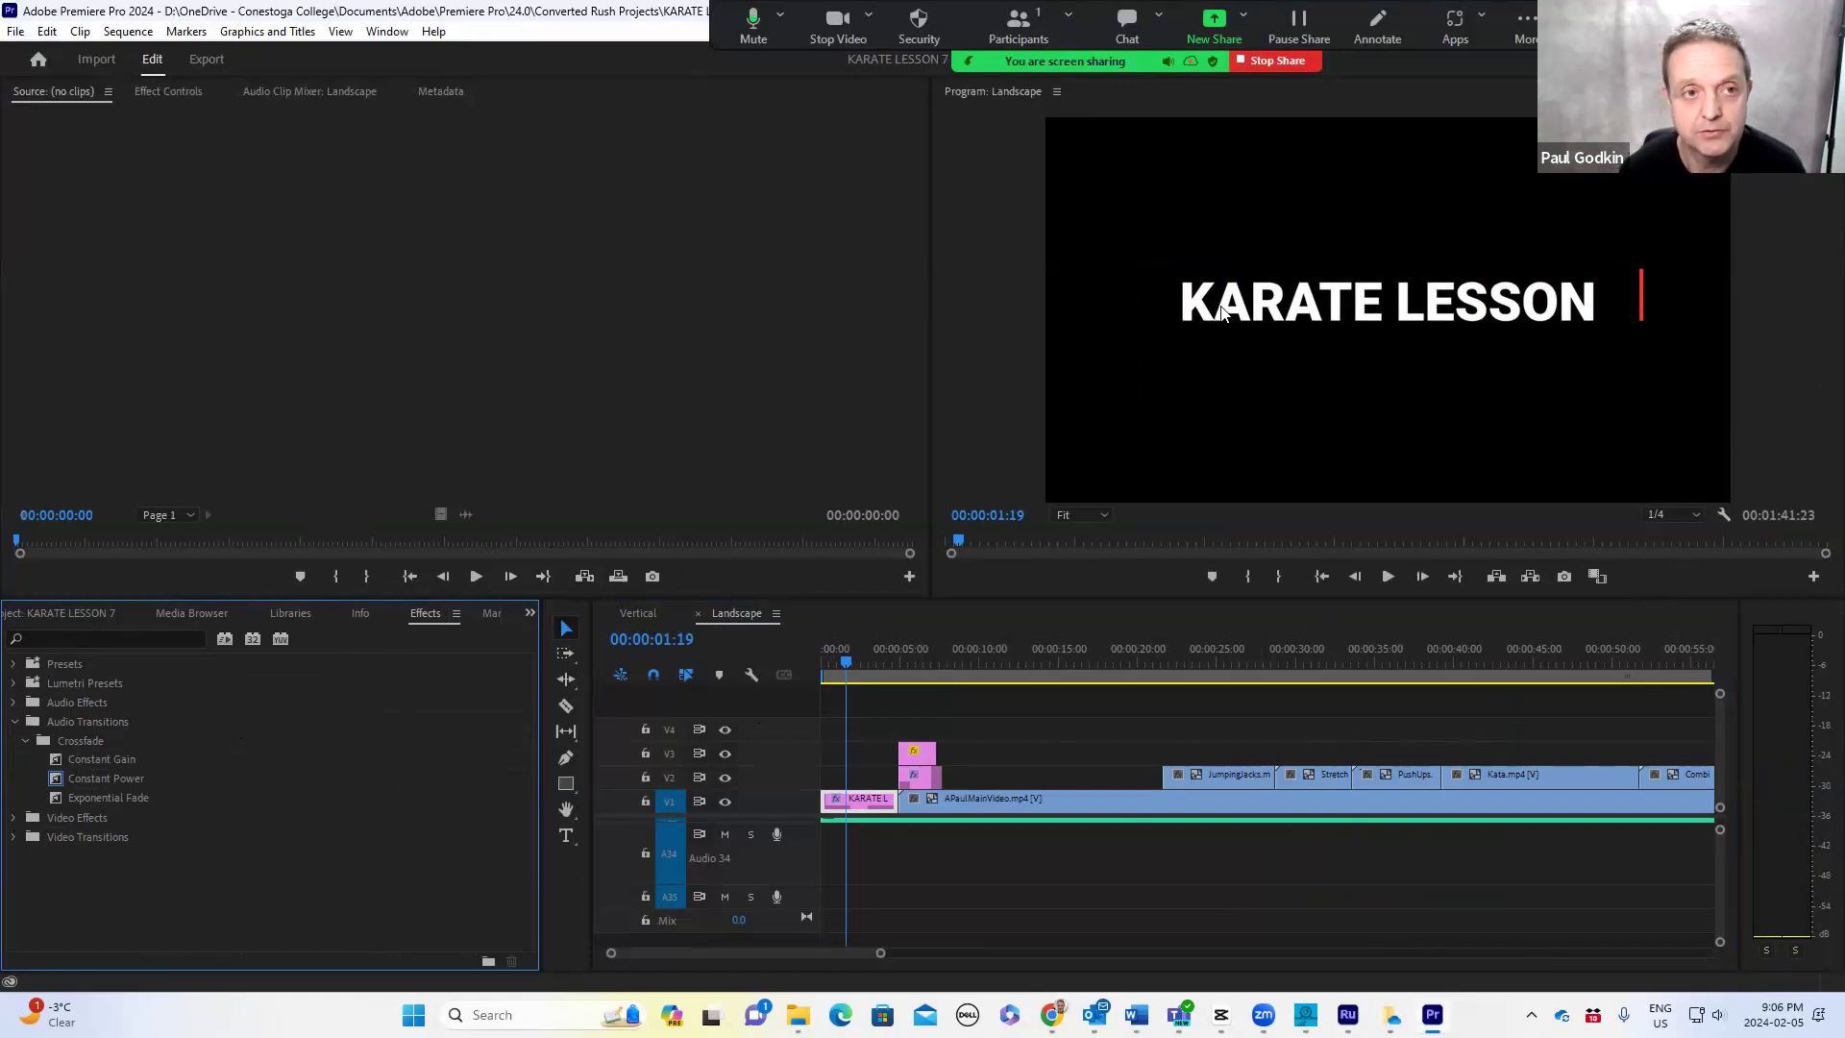
left_click(386, 32)
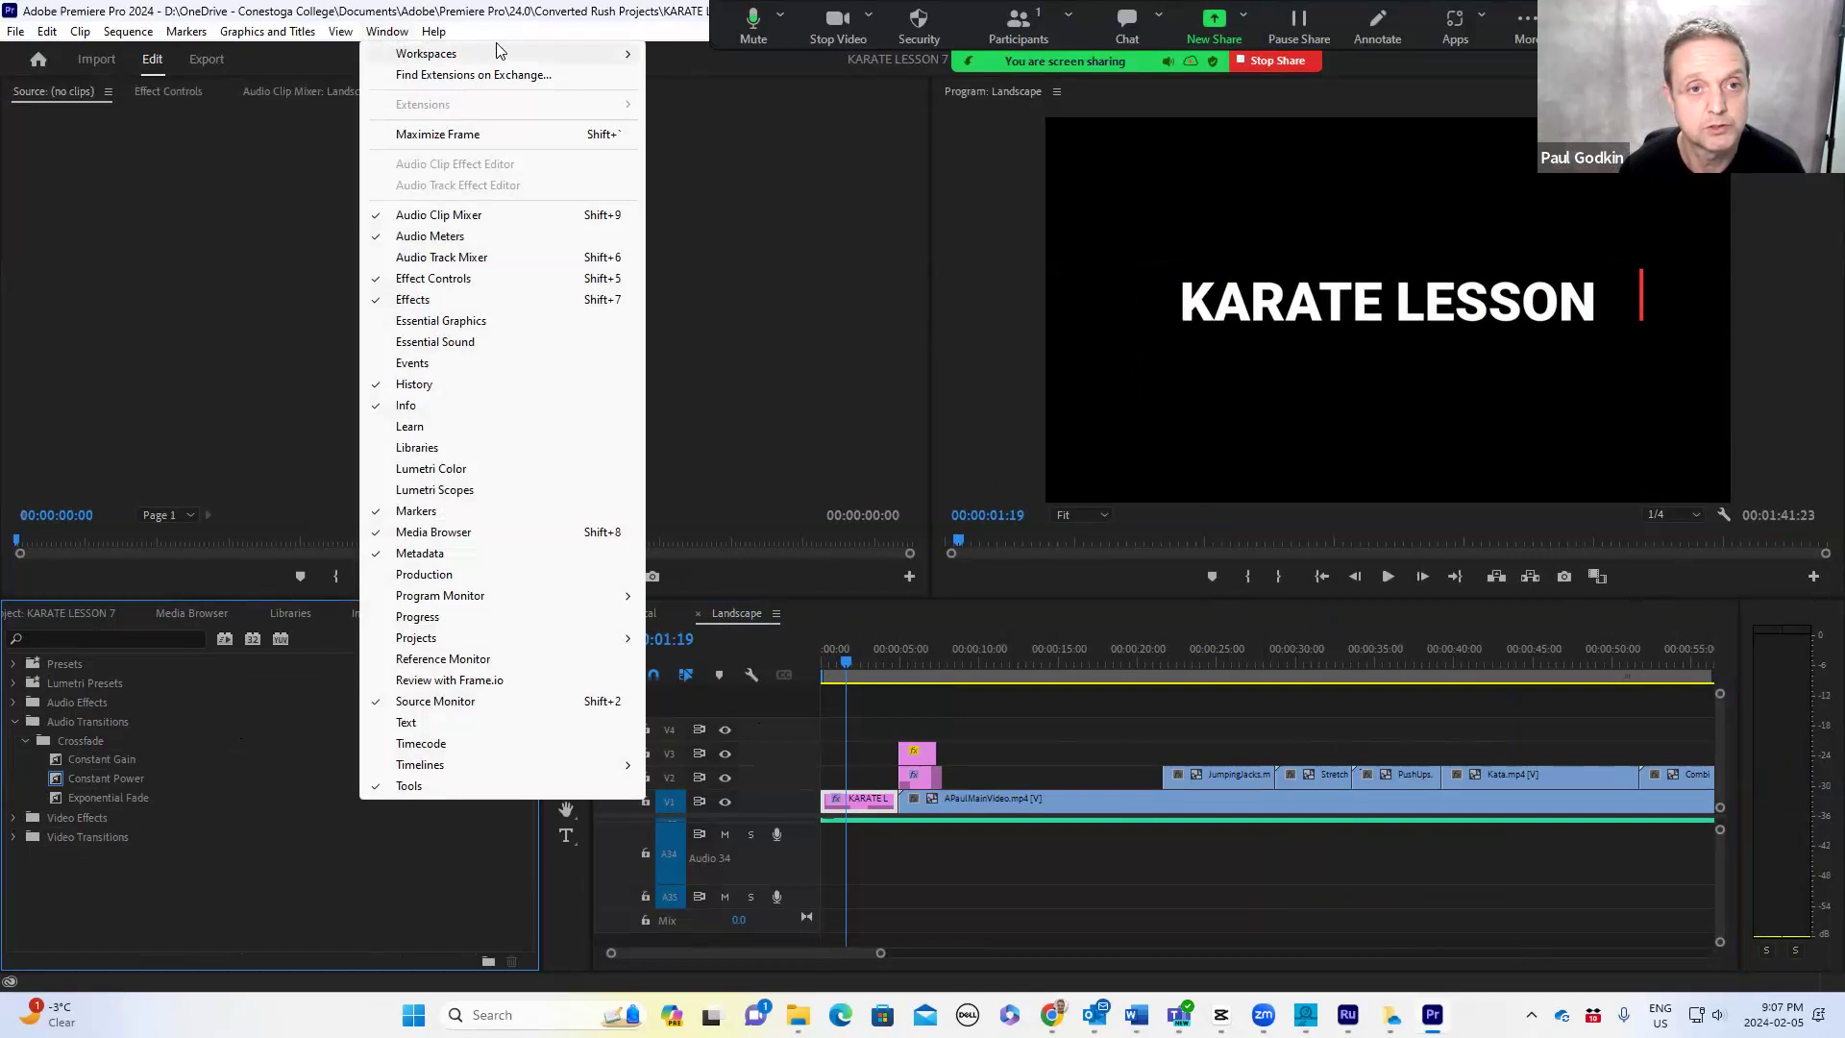
mouse_move(500, 53)
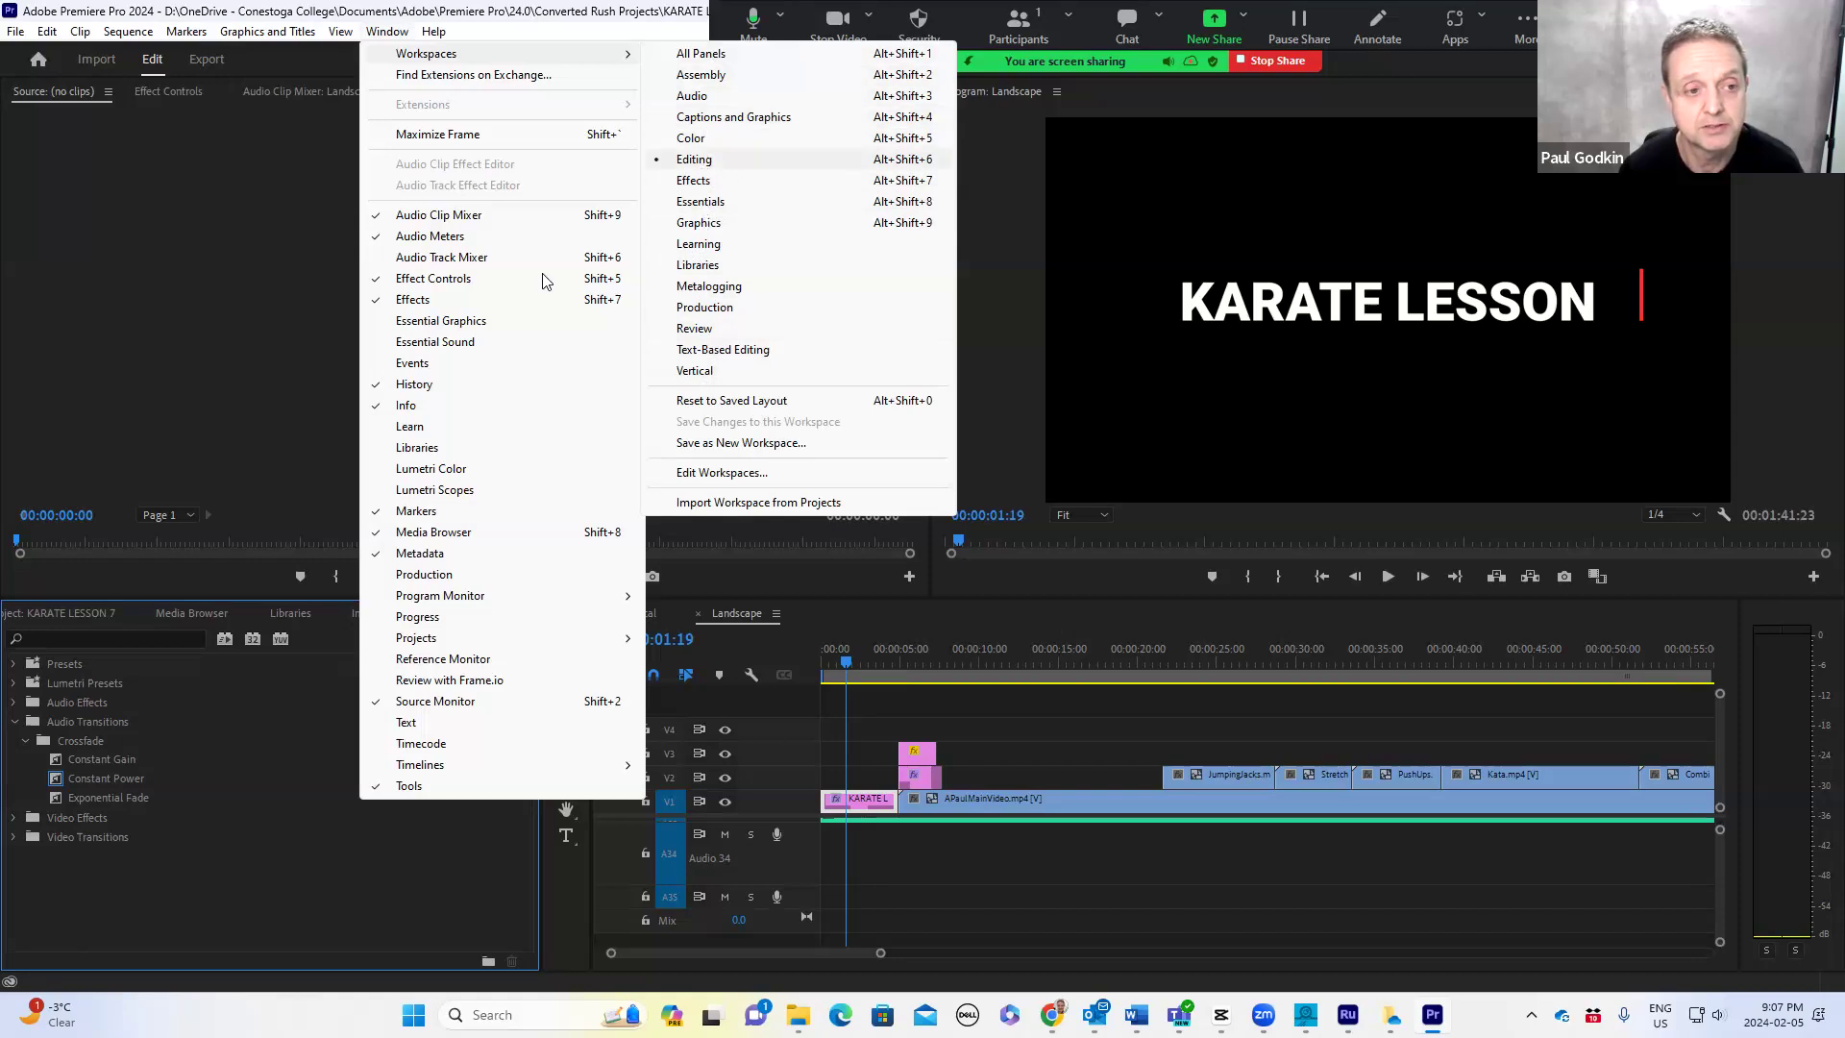
left_click(246, 338)
left_click(246, 336)
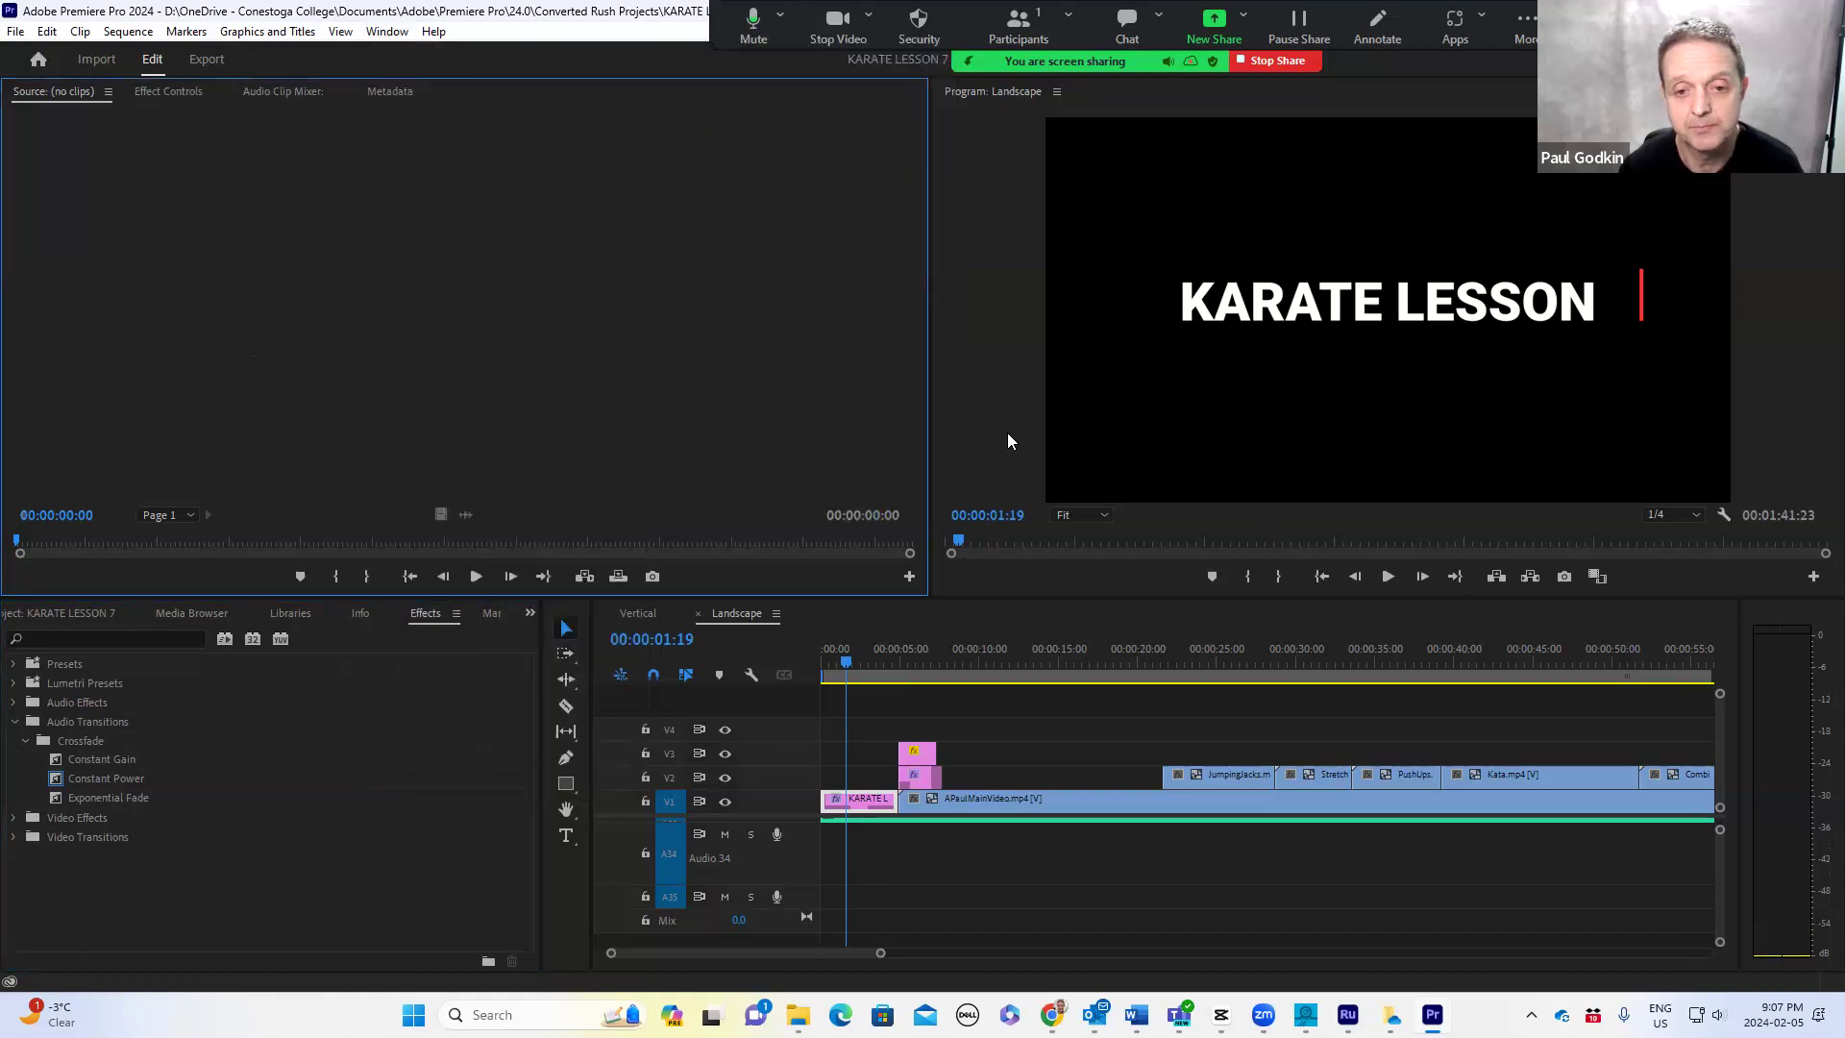
left_click(1065, 727)
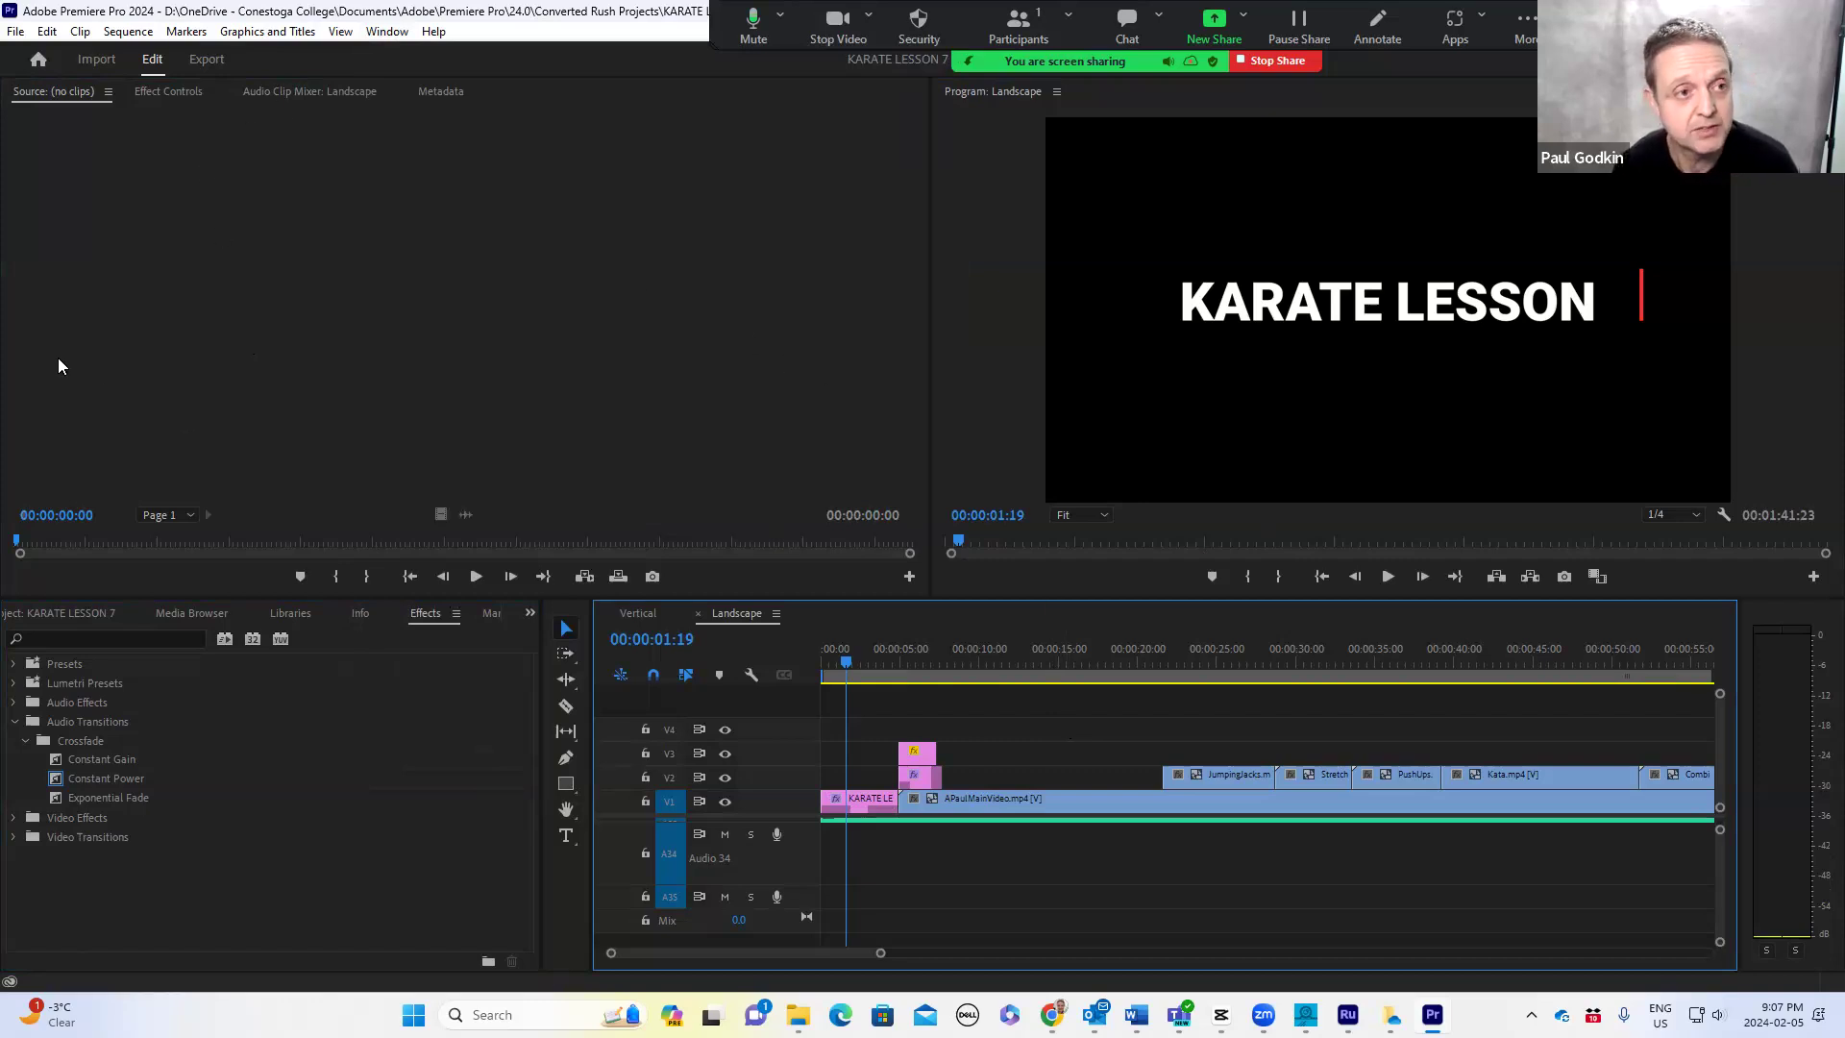
- Return the playhead to the sequence start and open the settings for creating captions from the transcript
left_click_drag(846, 662, 767, 677)
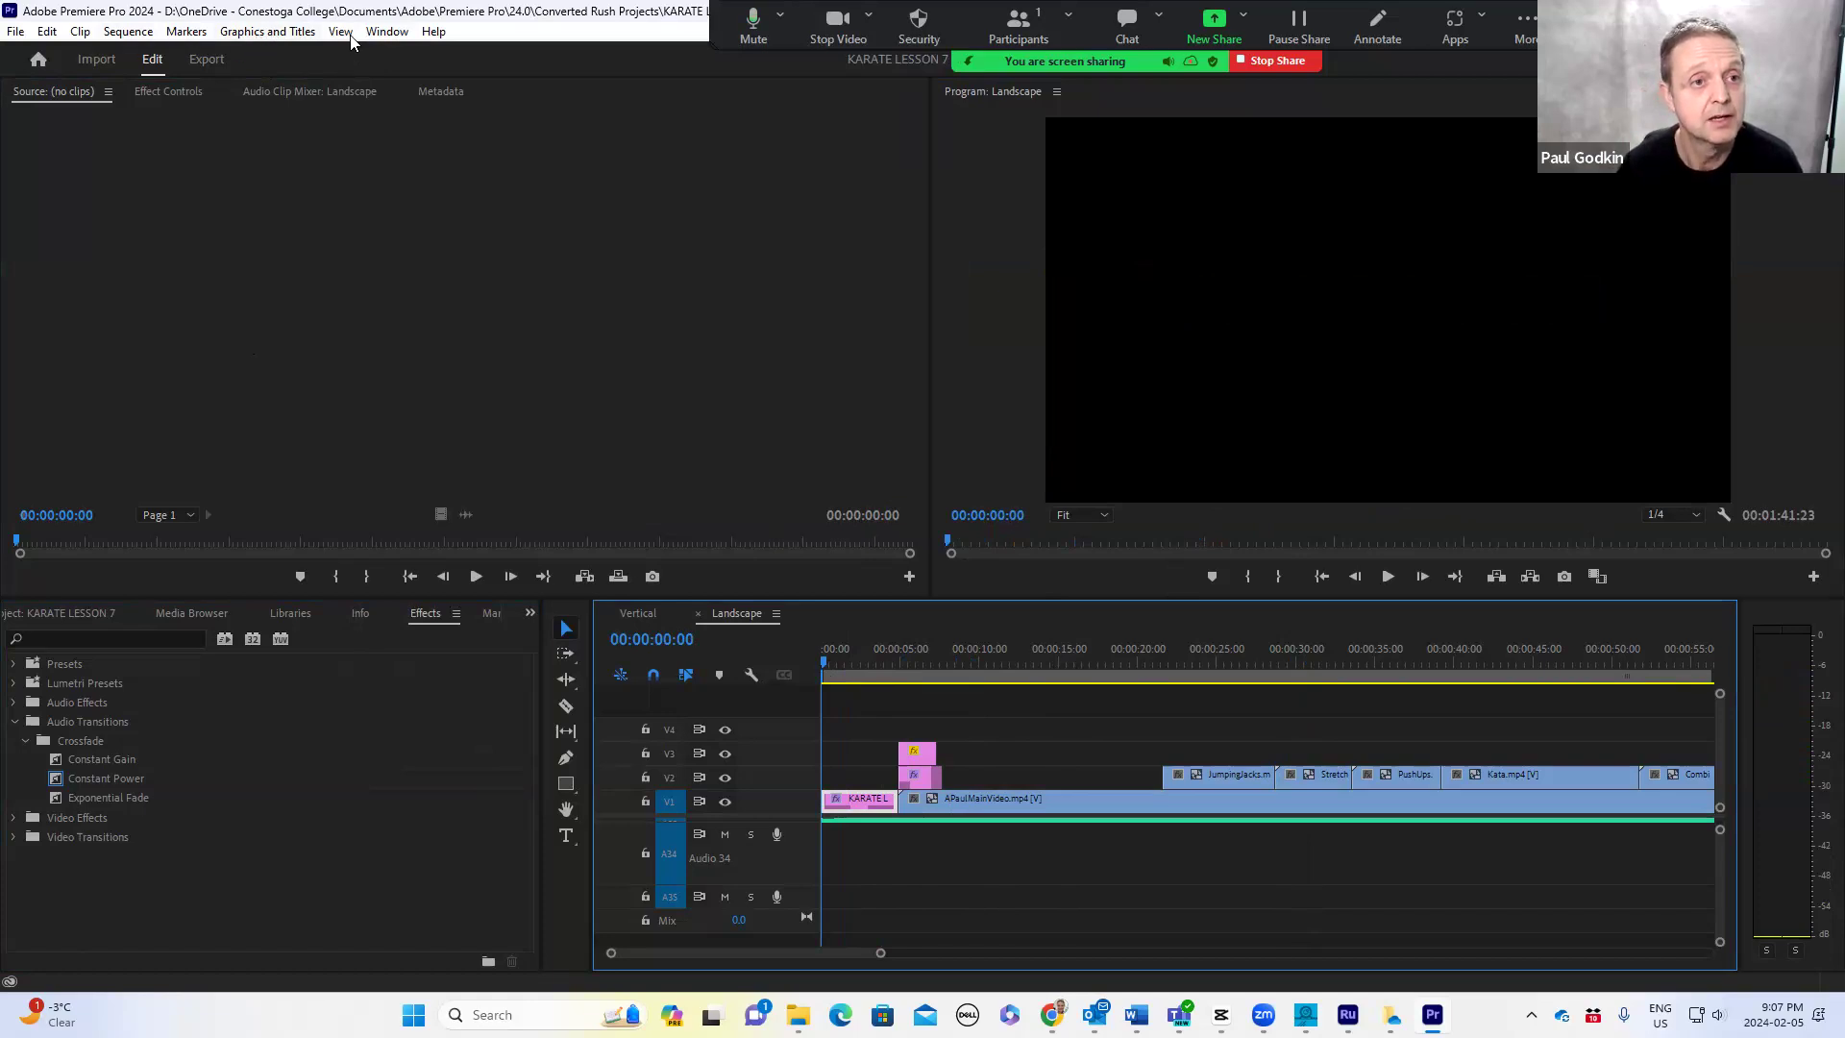
left_click(389, 33)
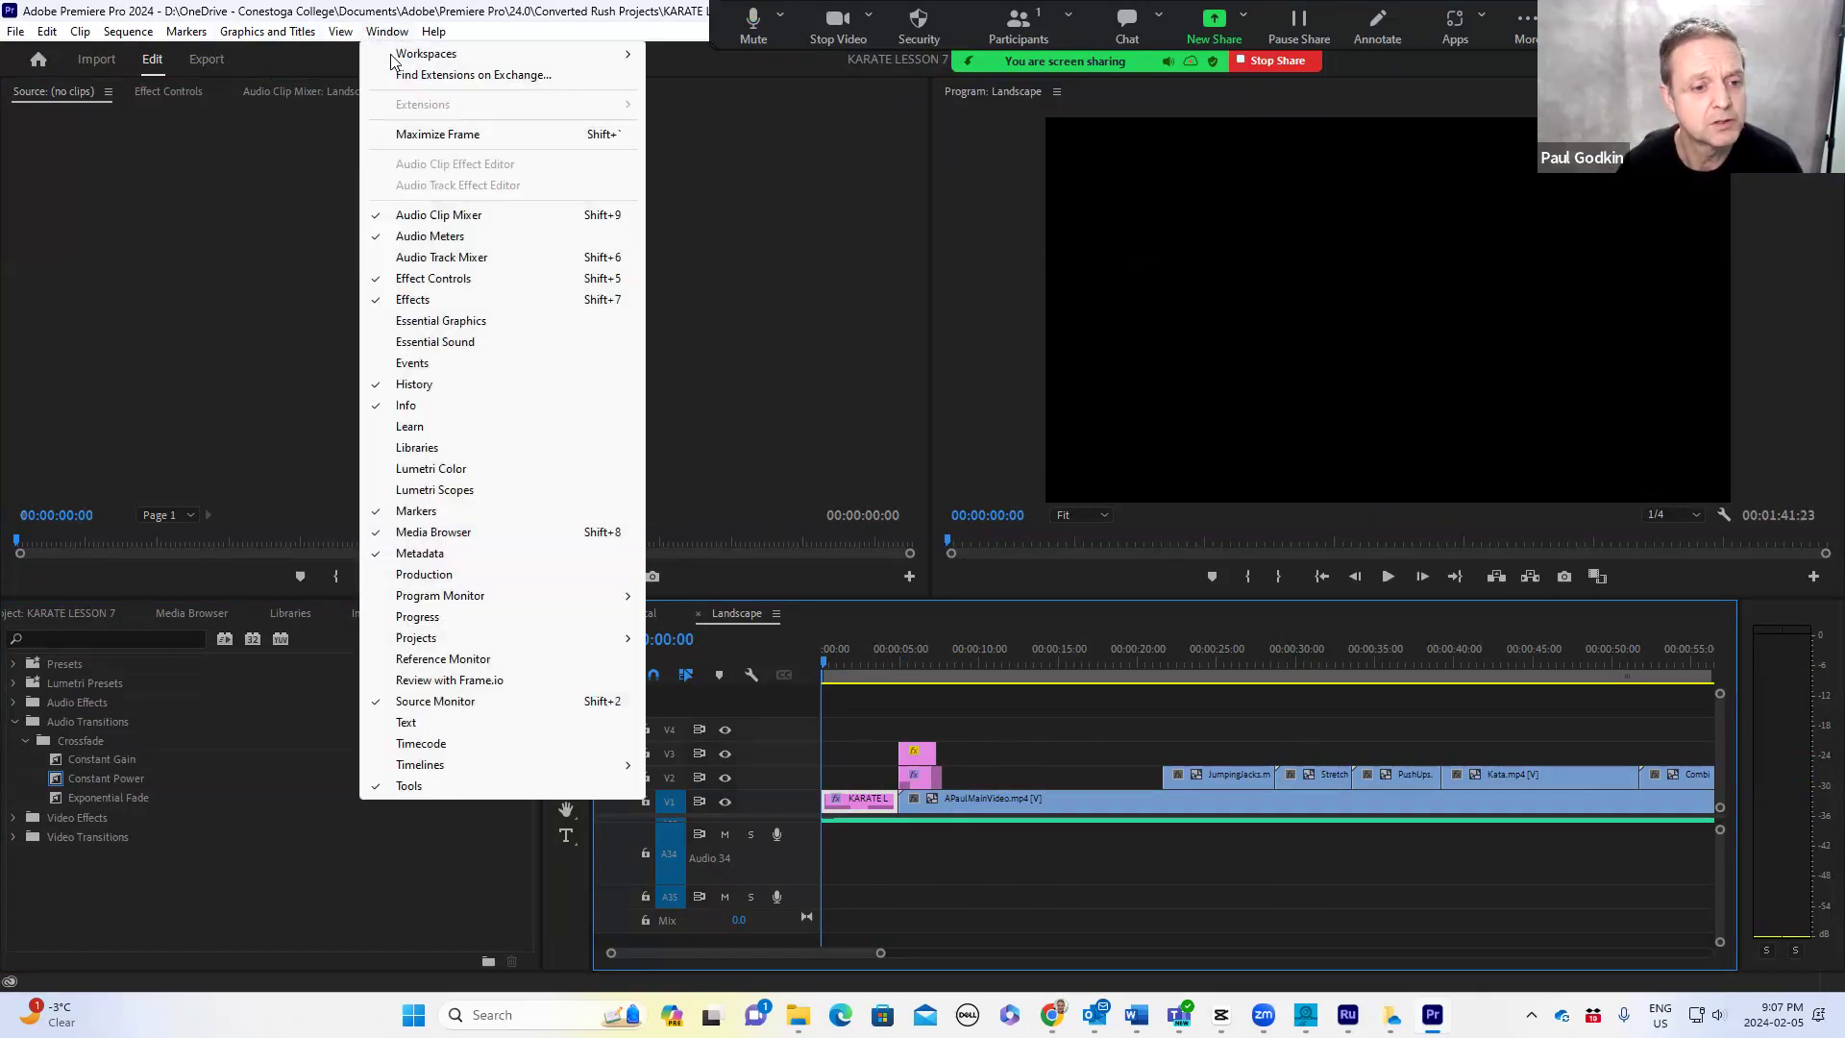
left_click(412, 722)
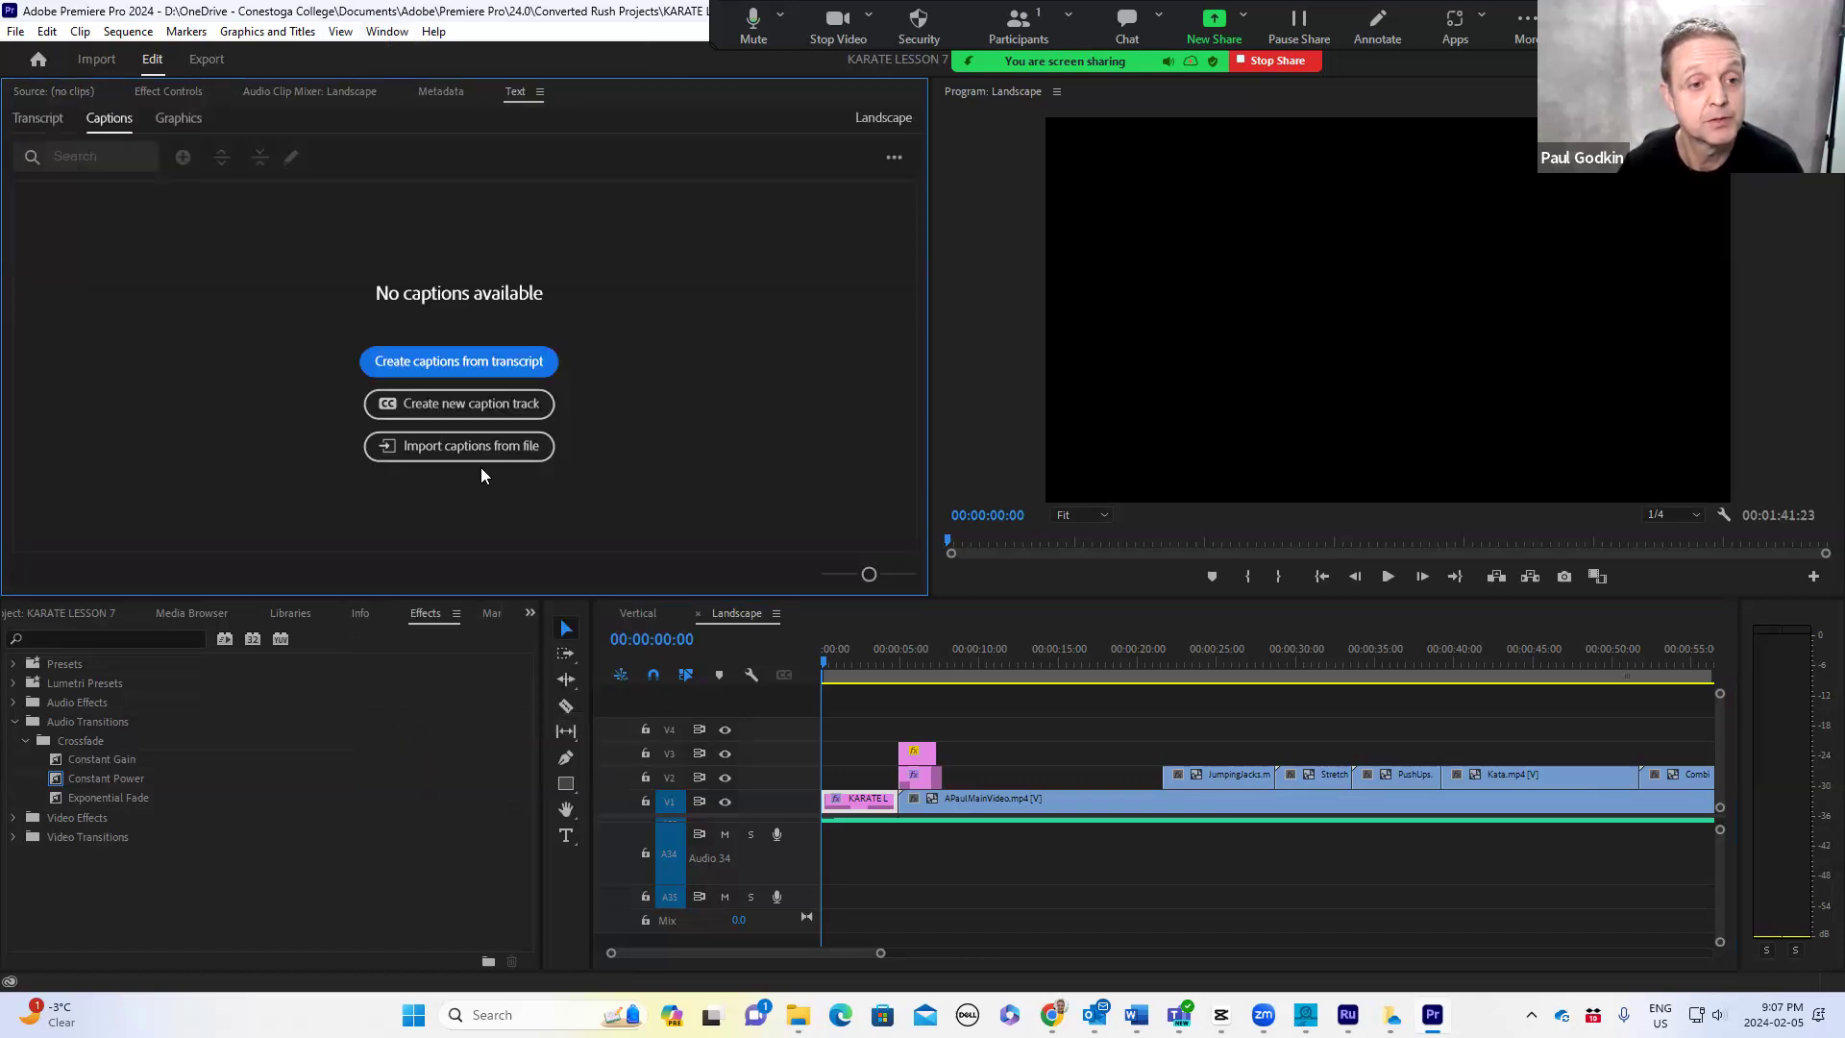
left_click(465, 366)
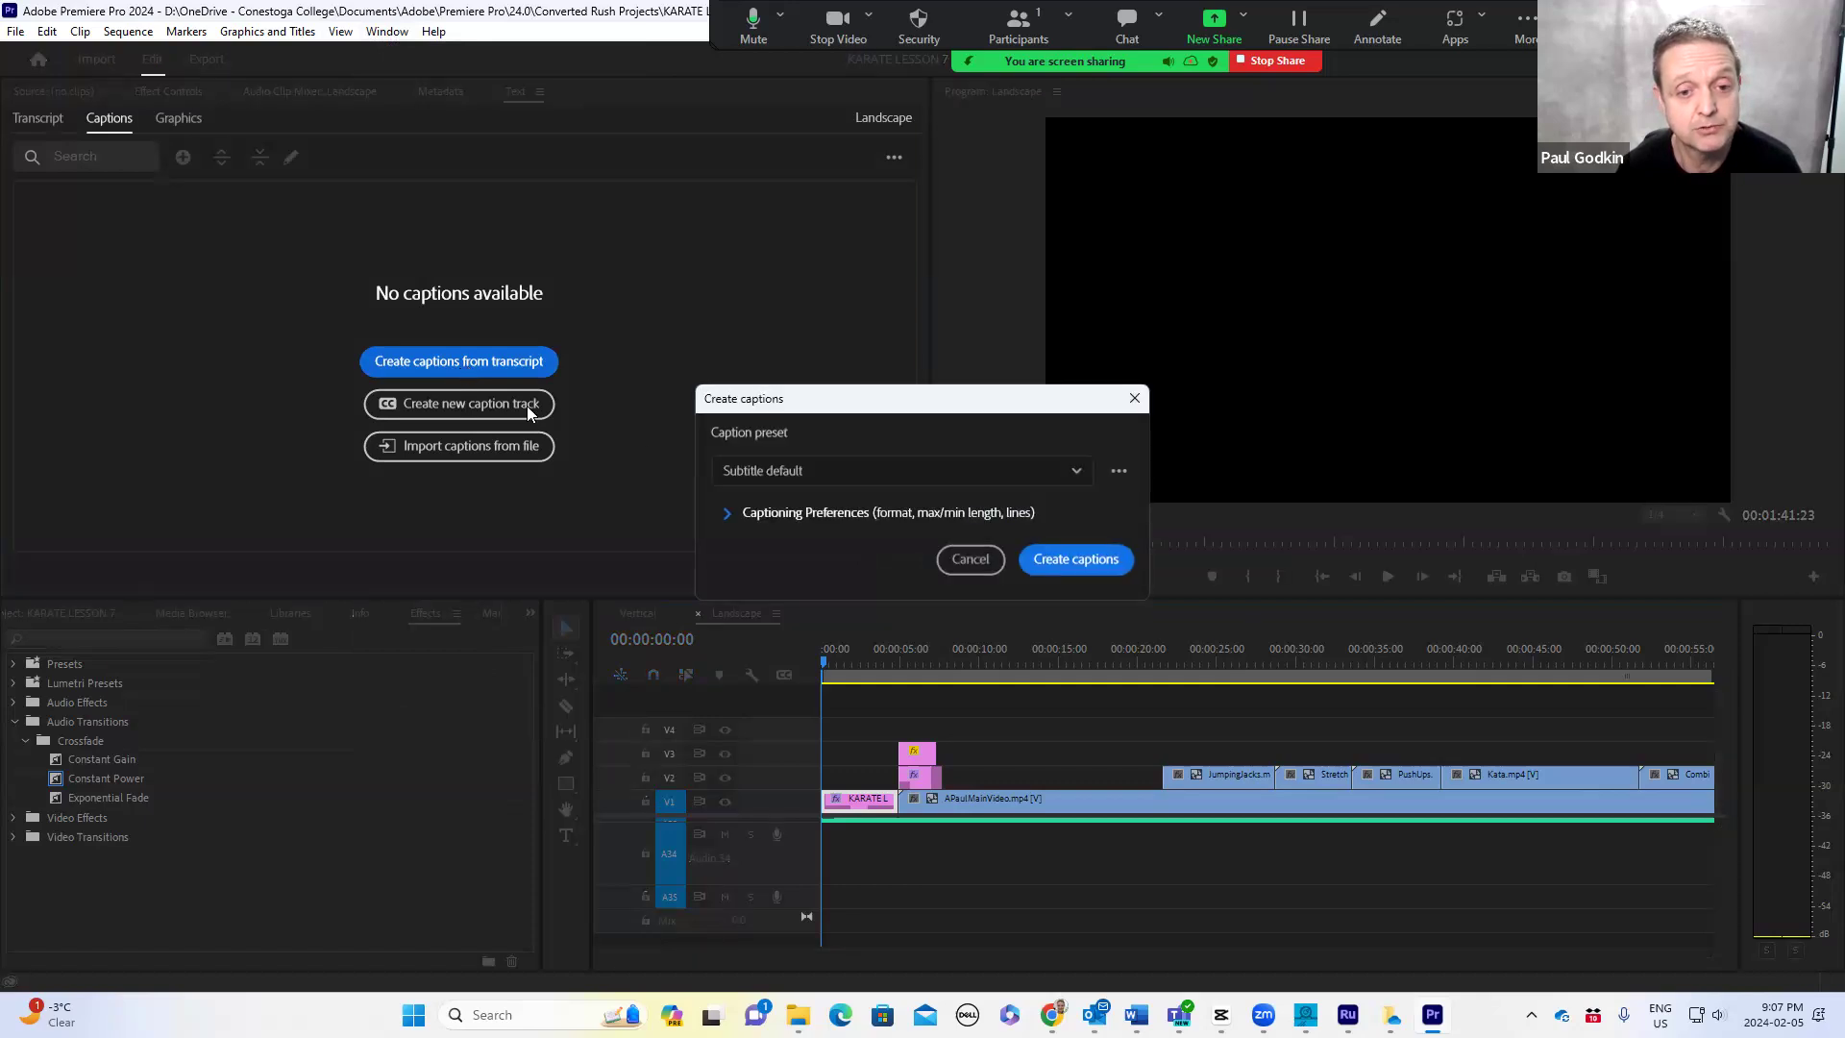
- Create captions with a maximum length of 30 characters, a minimum duration of 2 seconds and single lines
left_click(793, 518)
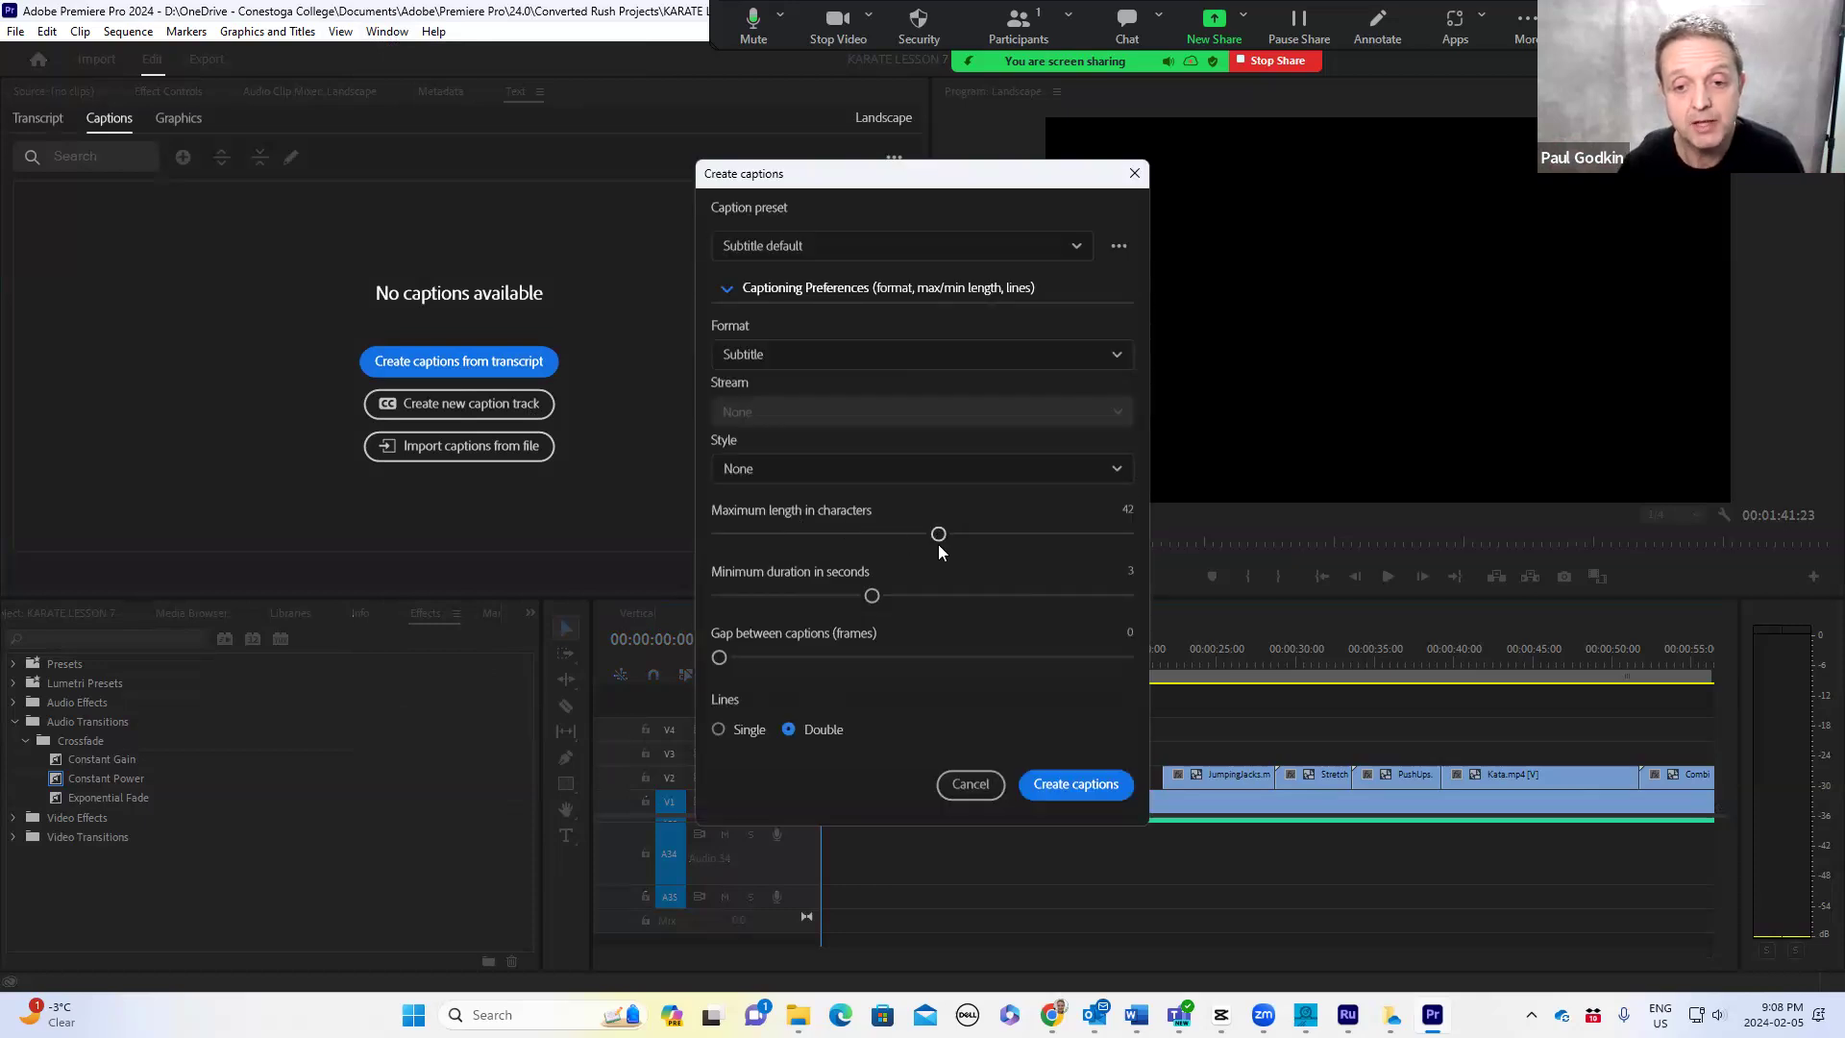
left_click_drag(942, 544, 786, 602)
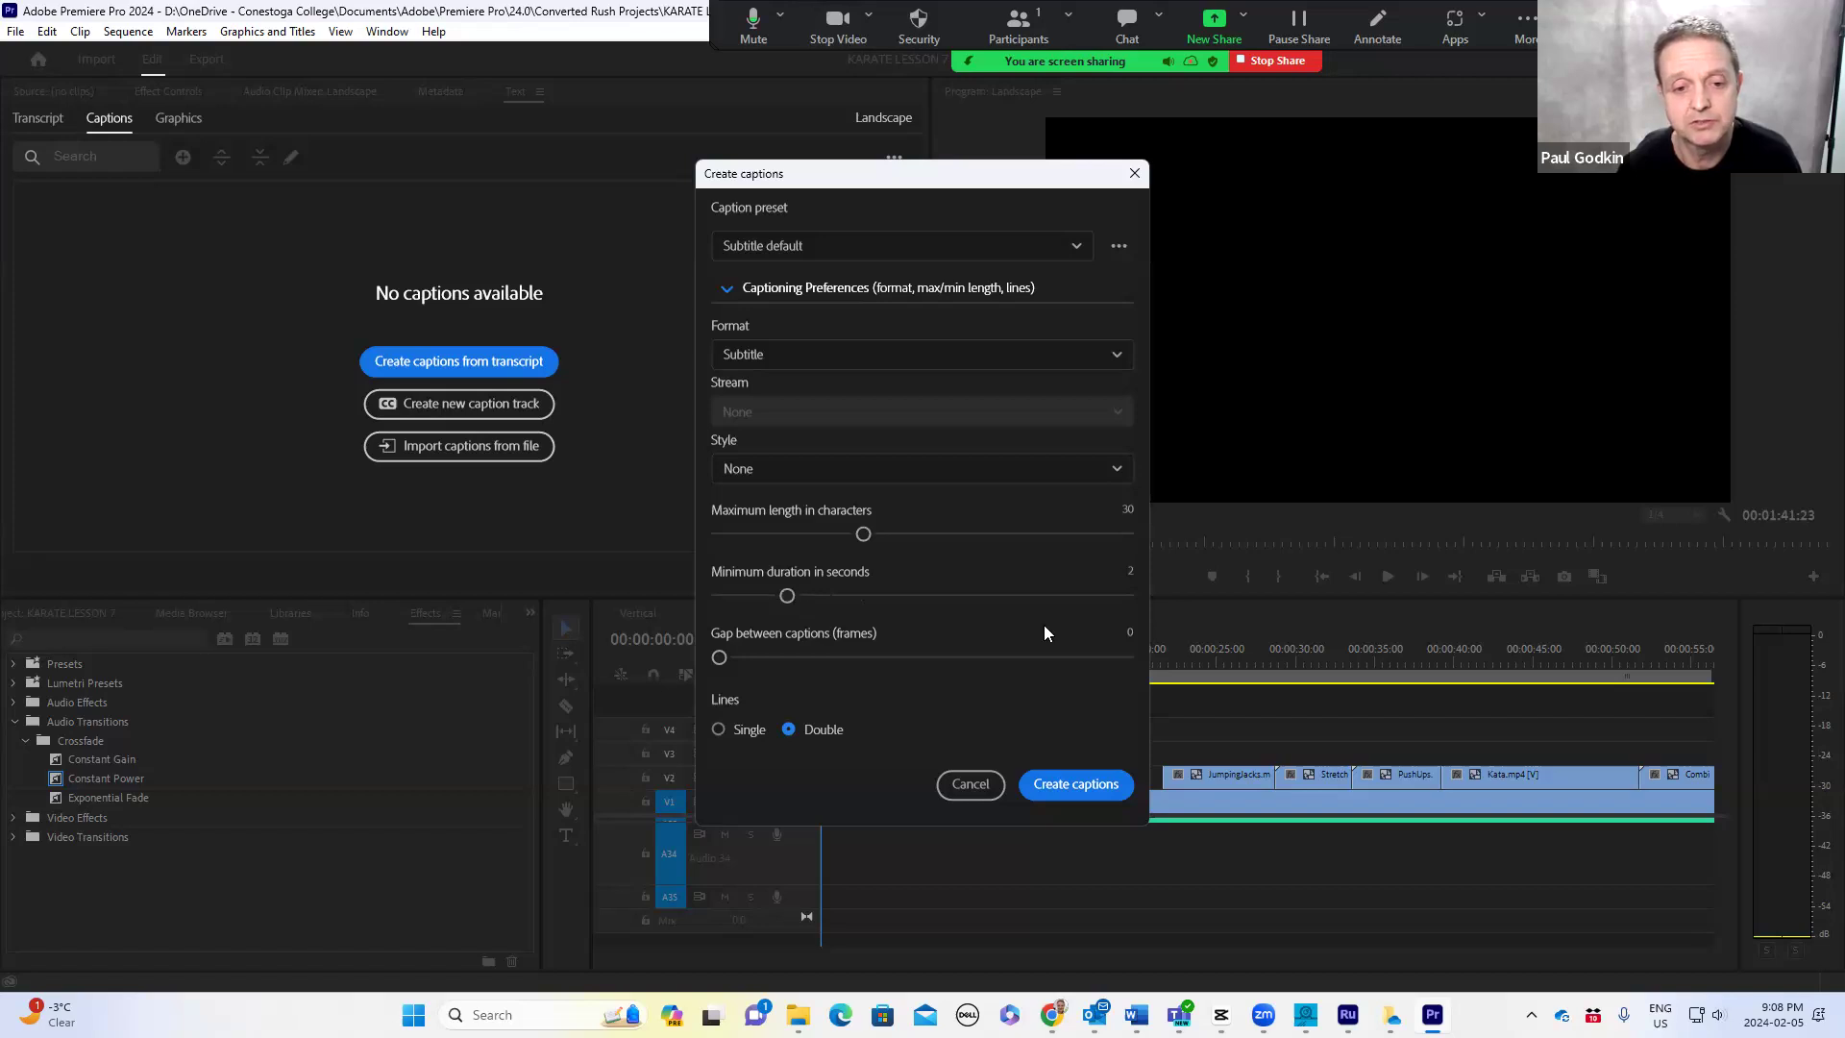
left_click(718, 730)
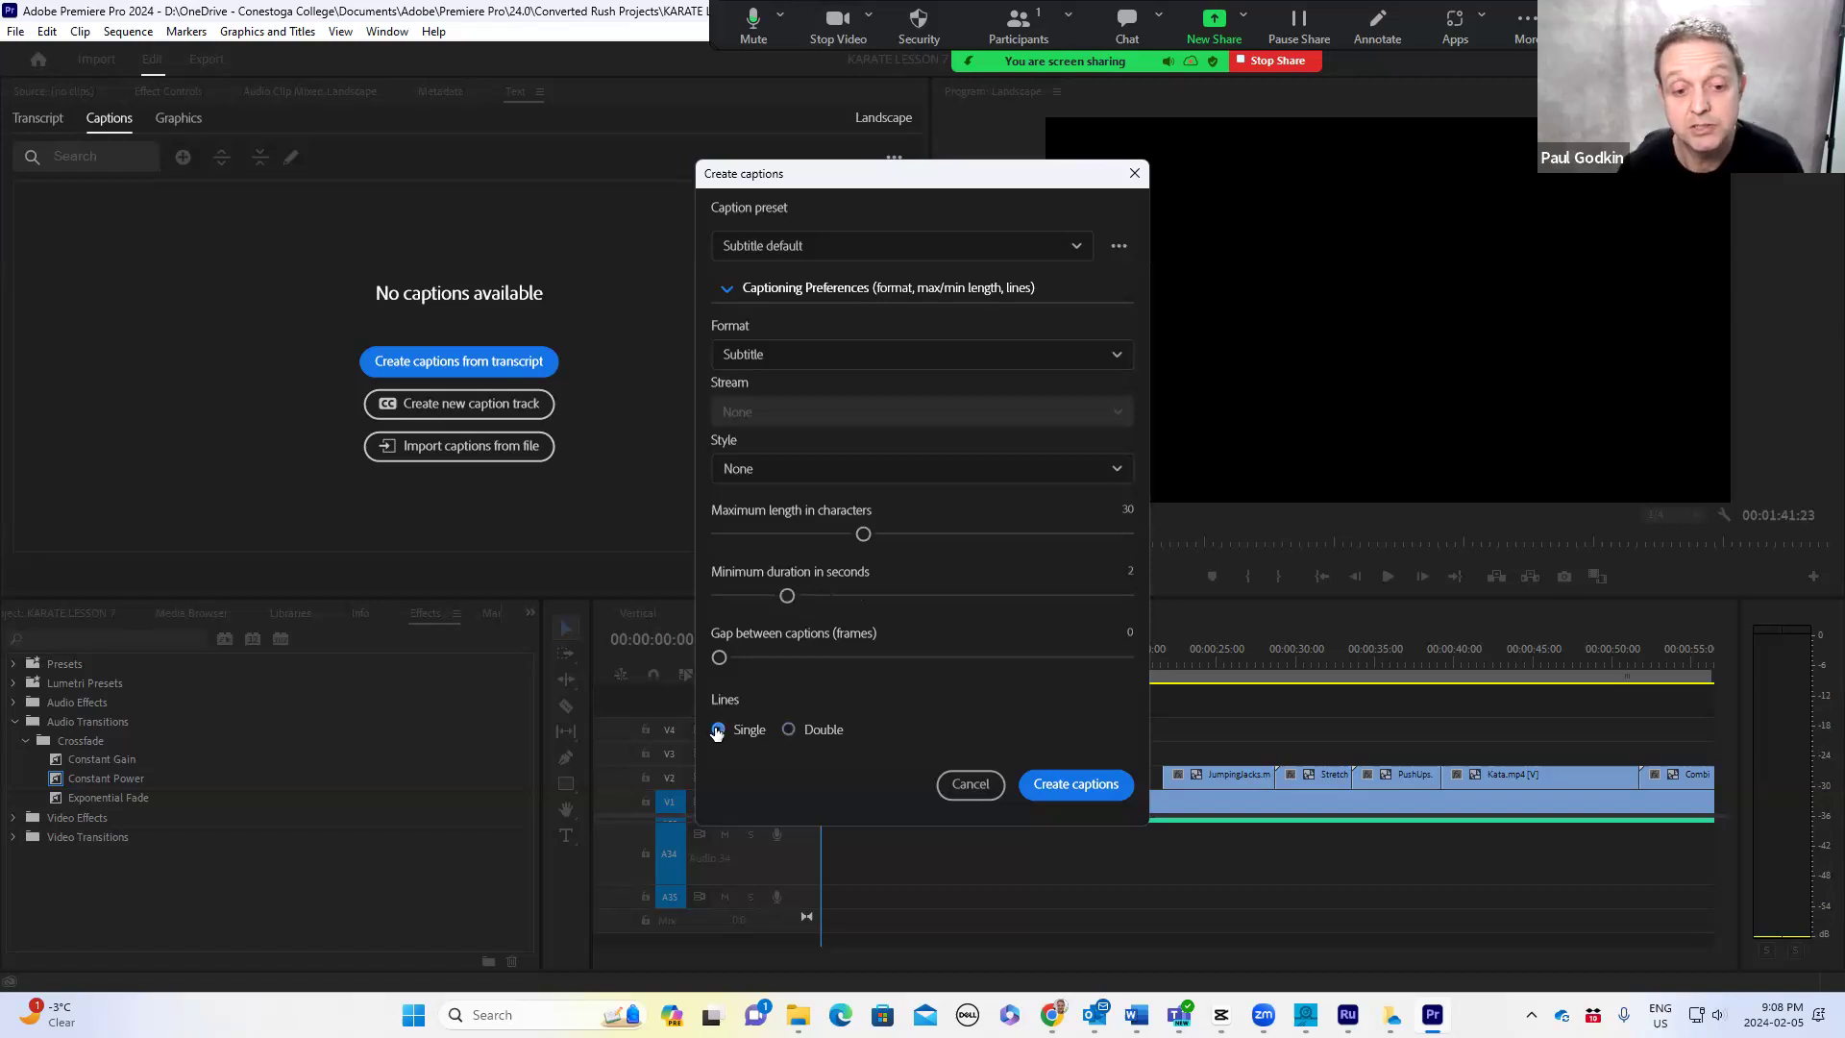
left_click(1074, 784)
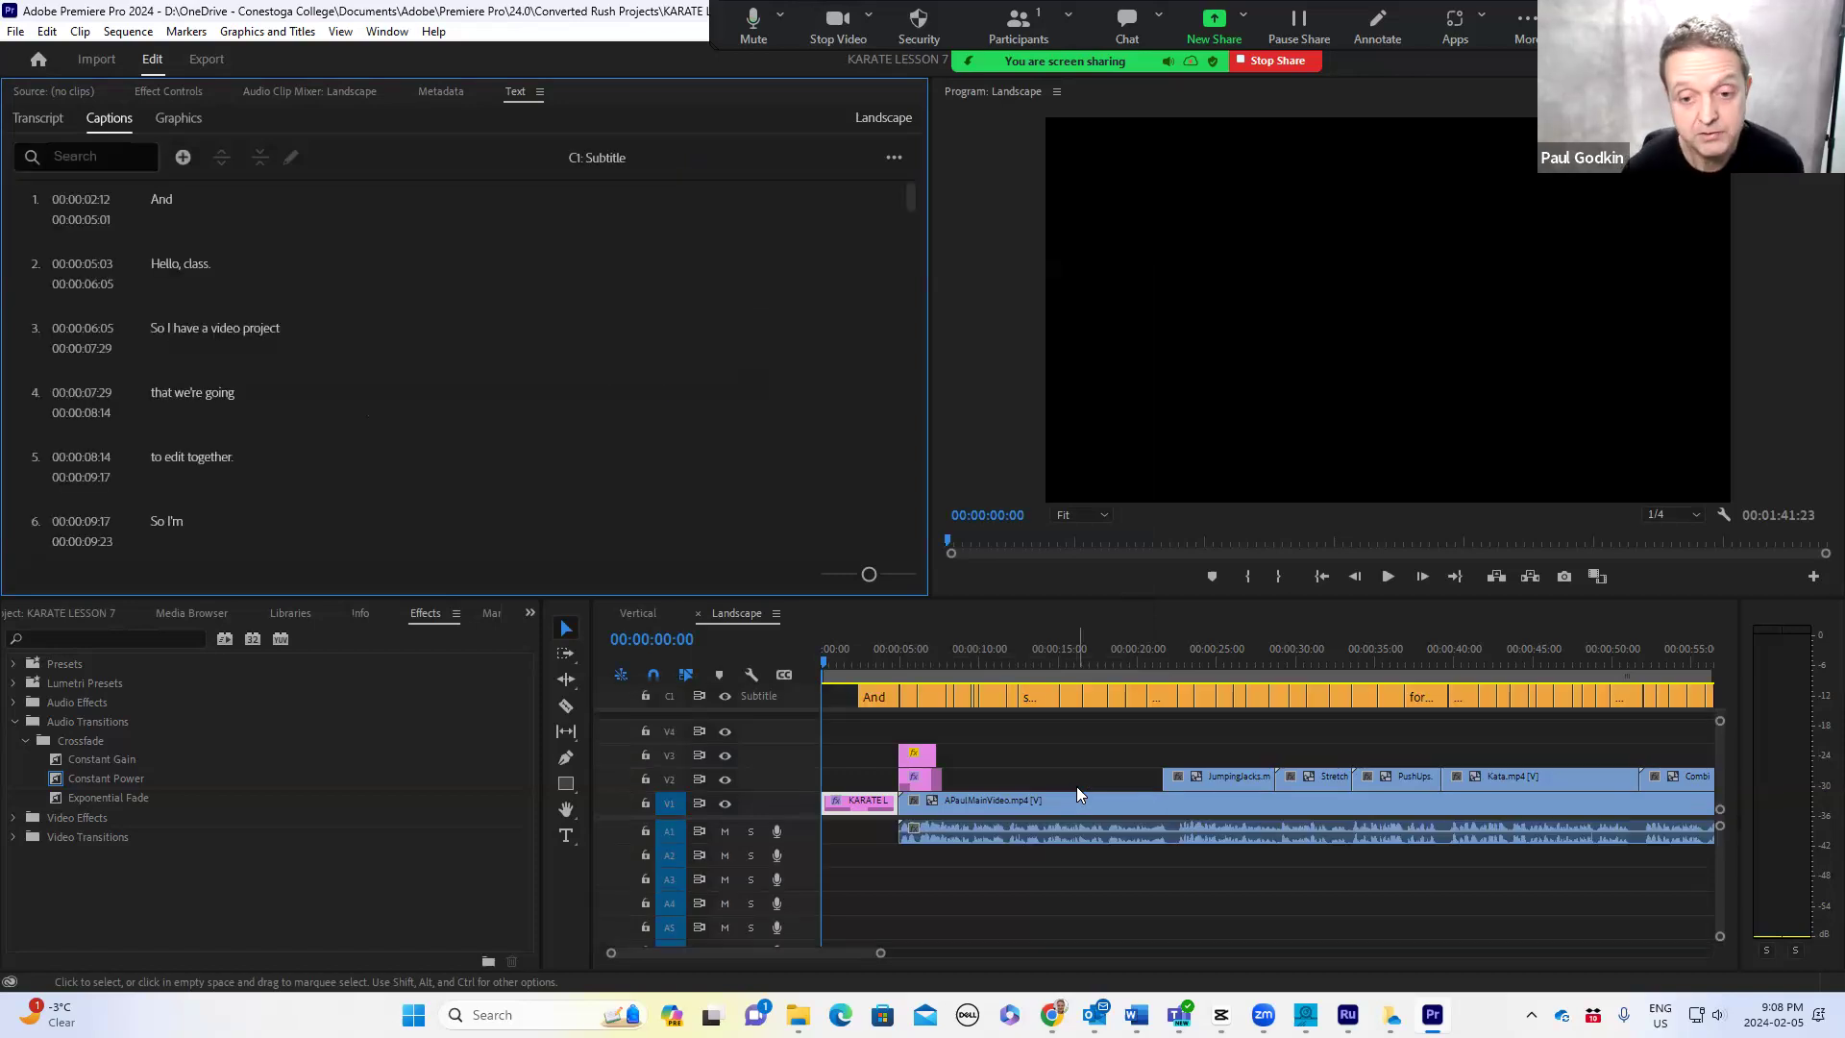
key("minus")
key("minus")
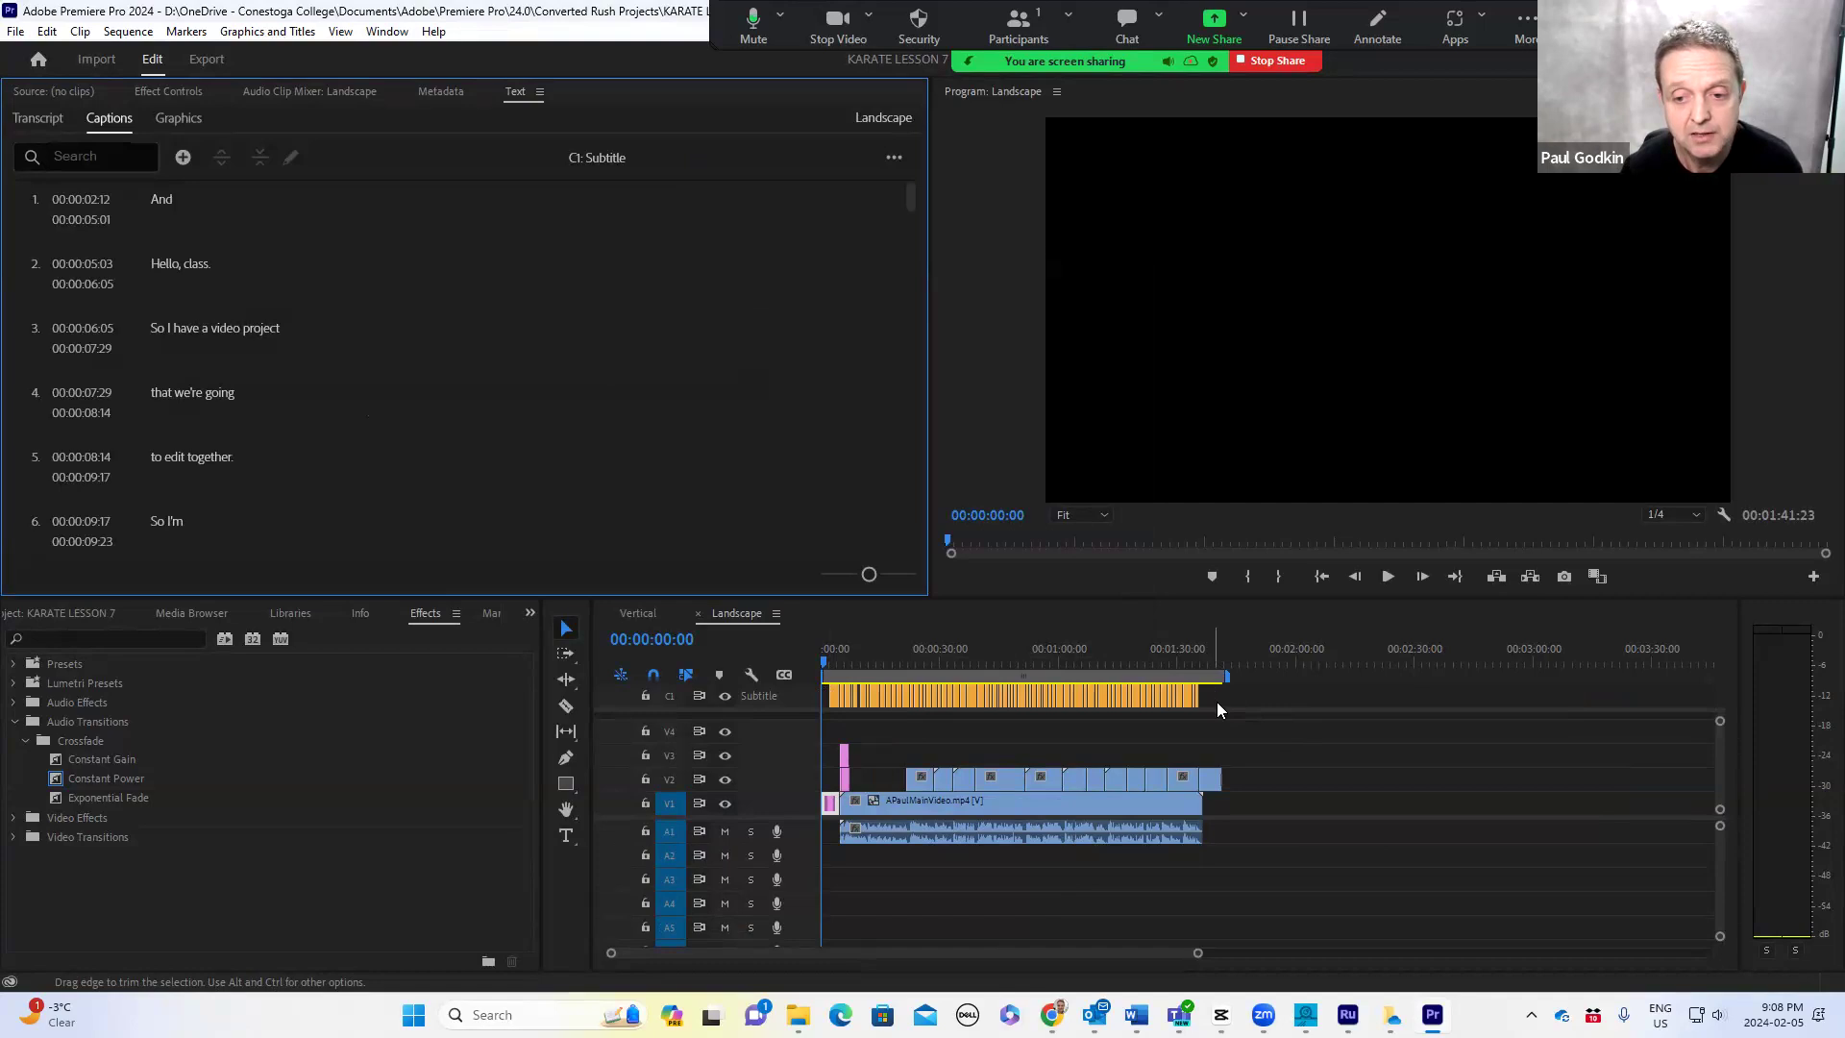
- Move the playhead to 00:00:39:18 and select all the captions on the subtitle track
left_click_drag(823, 658, 977, 657)
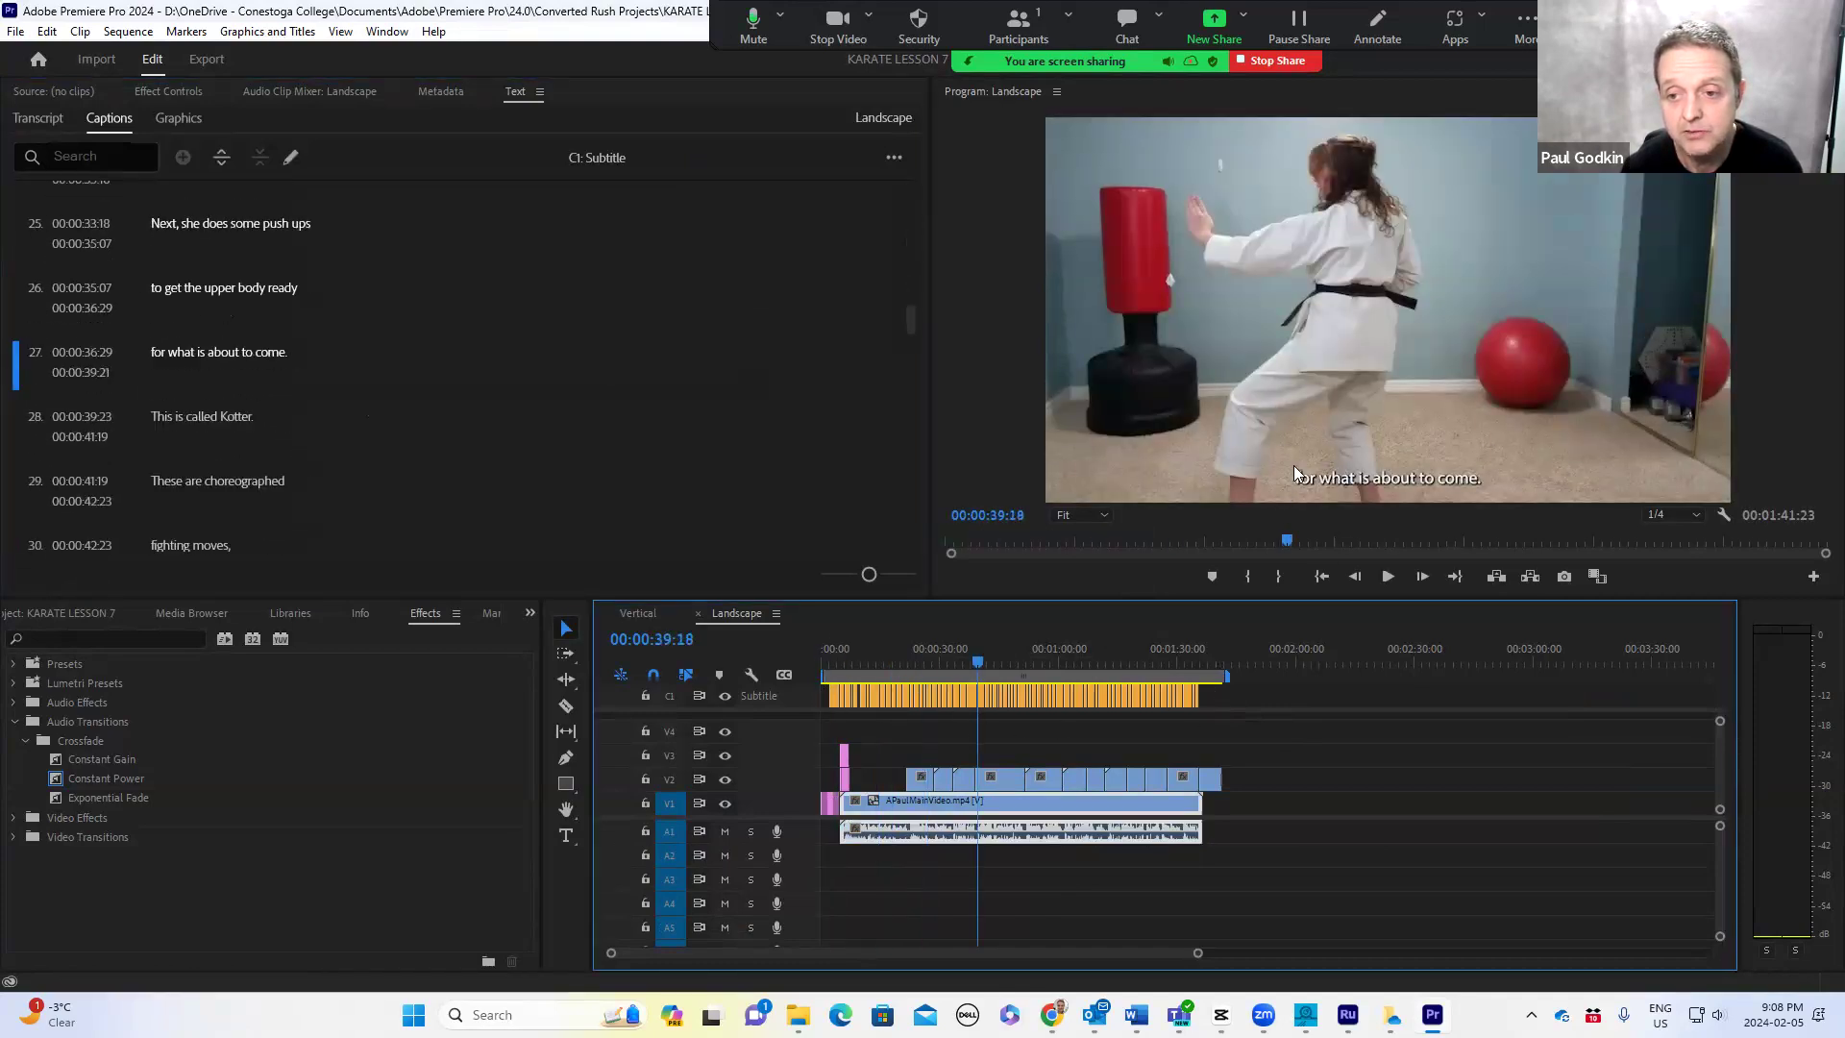
left_click_drag(1221, 711, 842, 725)
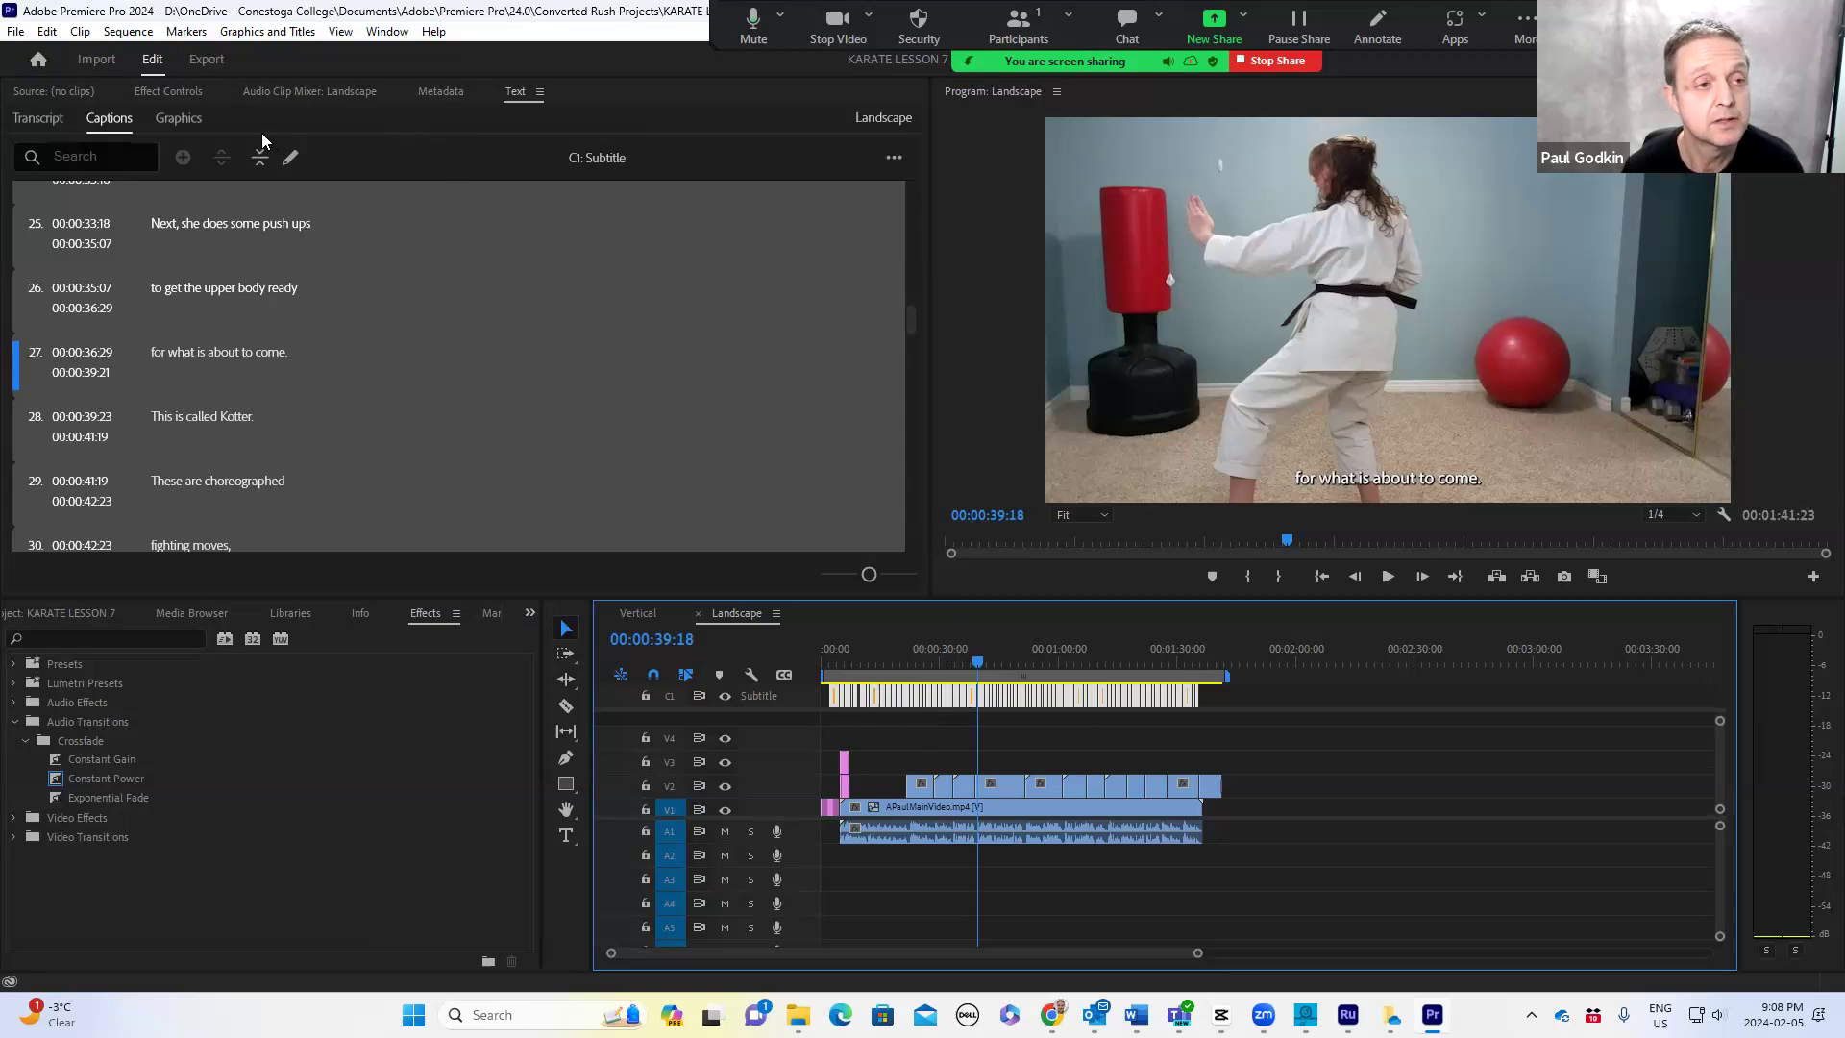
- Look for the caption text formatting controls among the graphics commands, the available windows and the enlarged caption and graphics lists
left_click(292, 34)
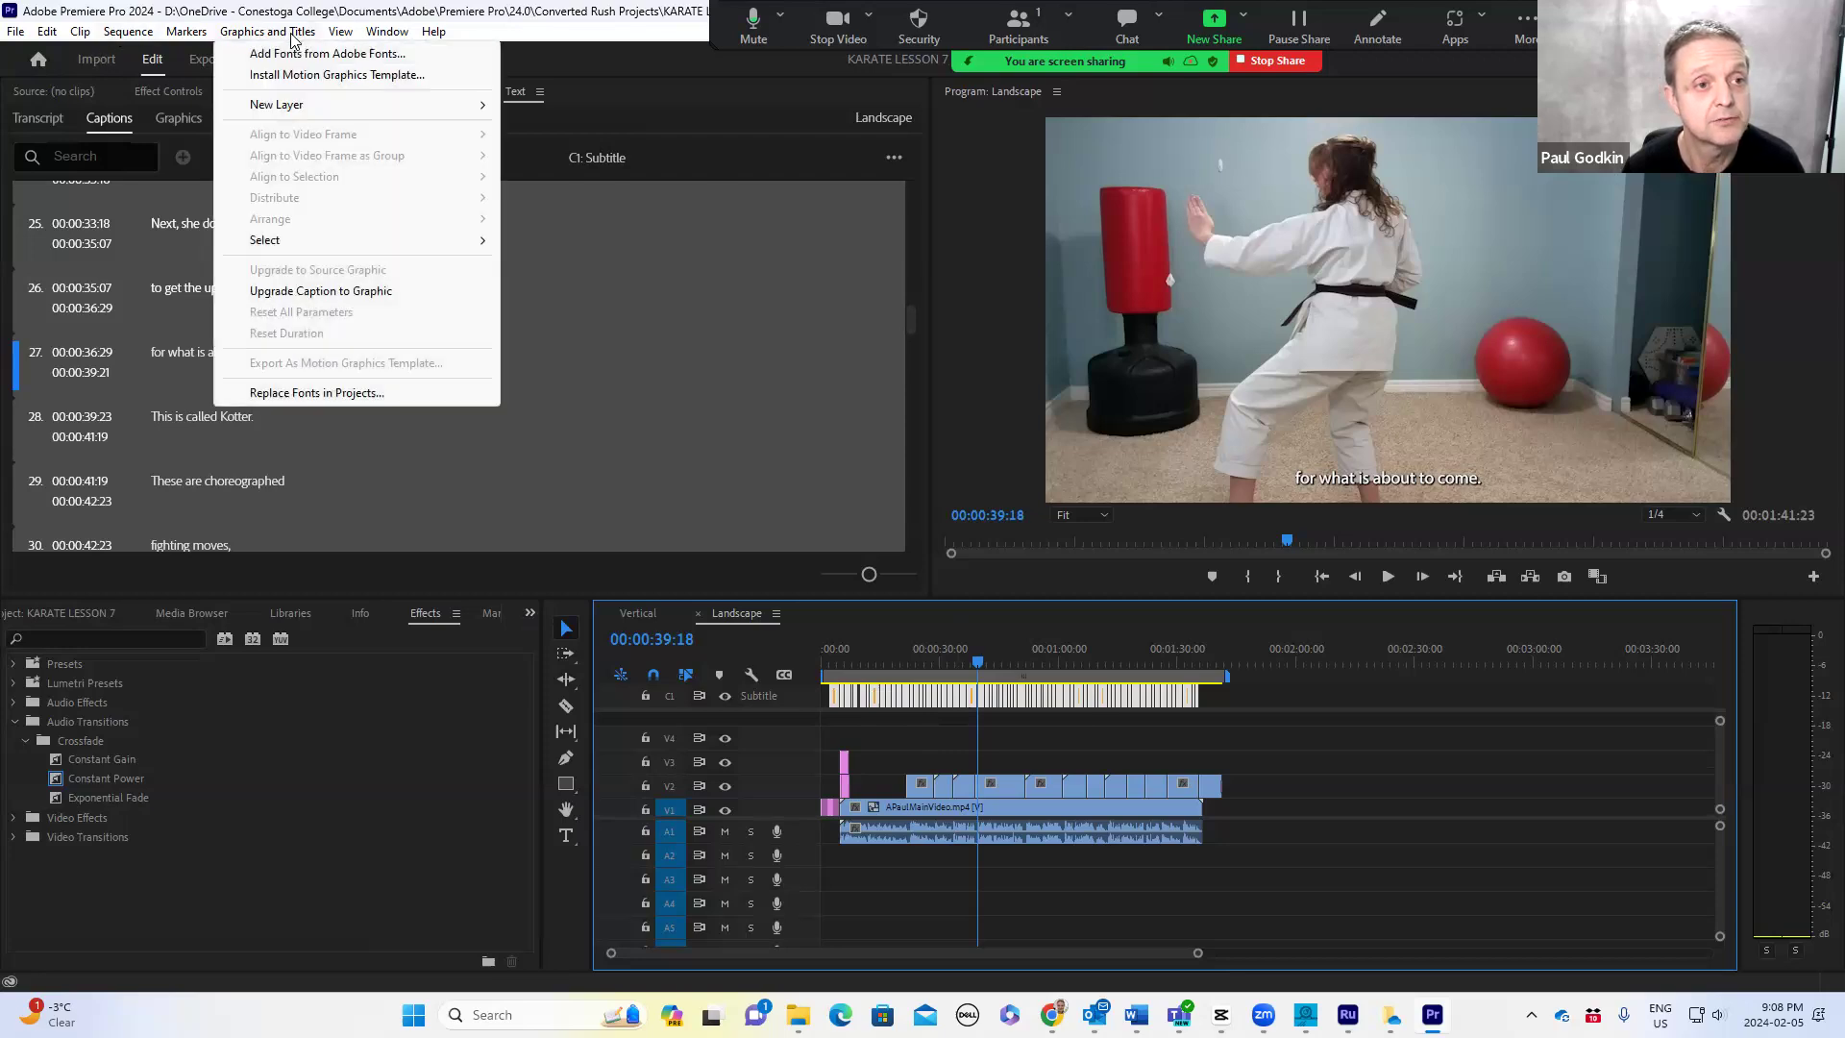
mouse_move(373, 34)
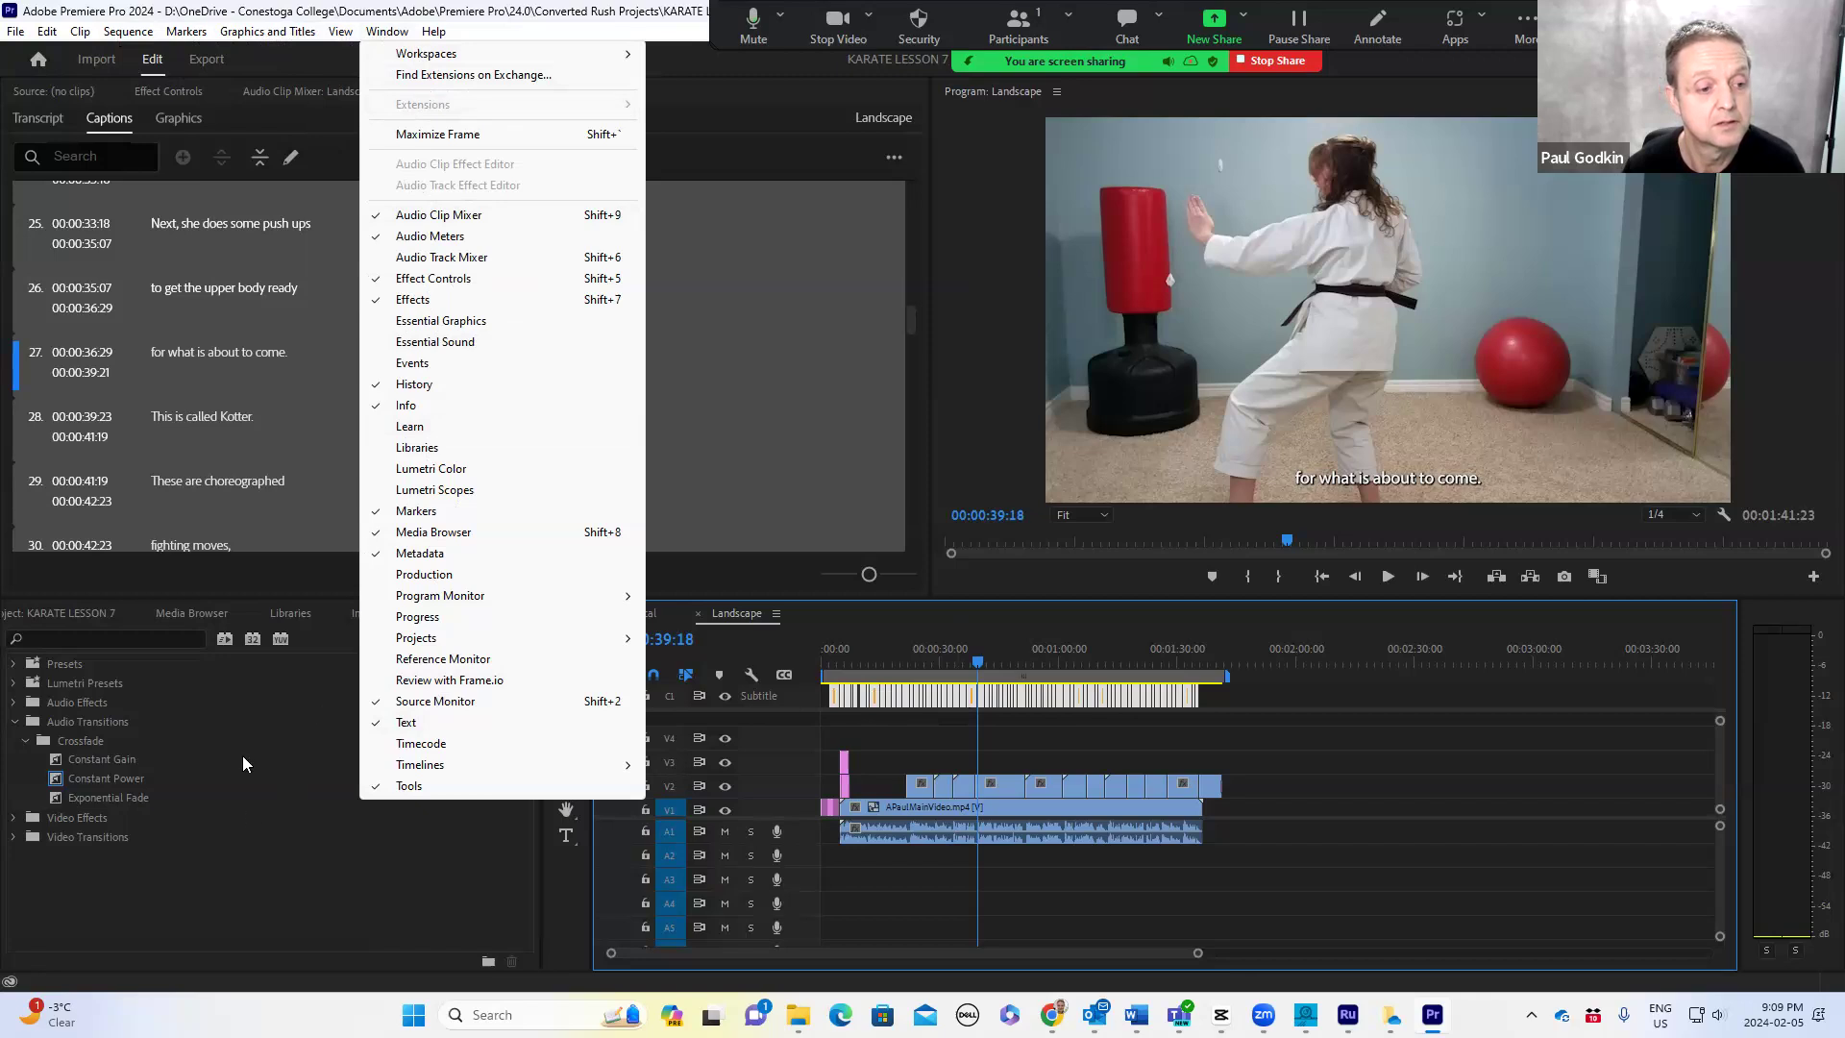
left_click(200, 926)
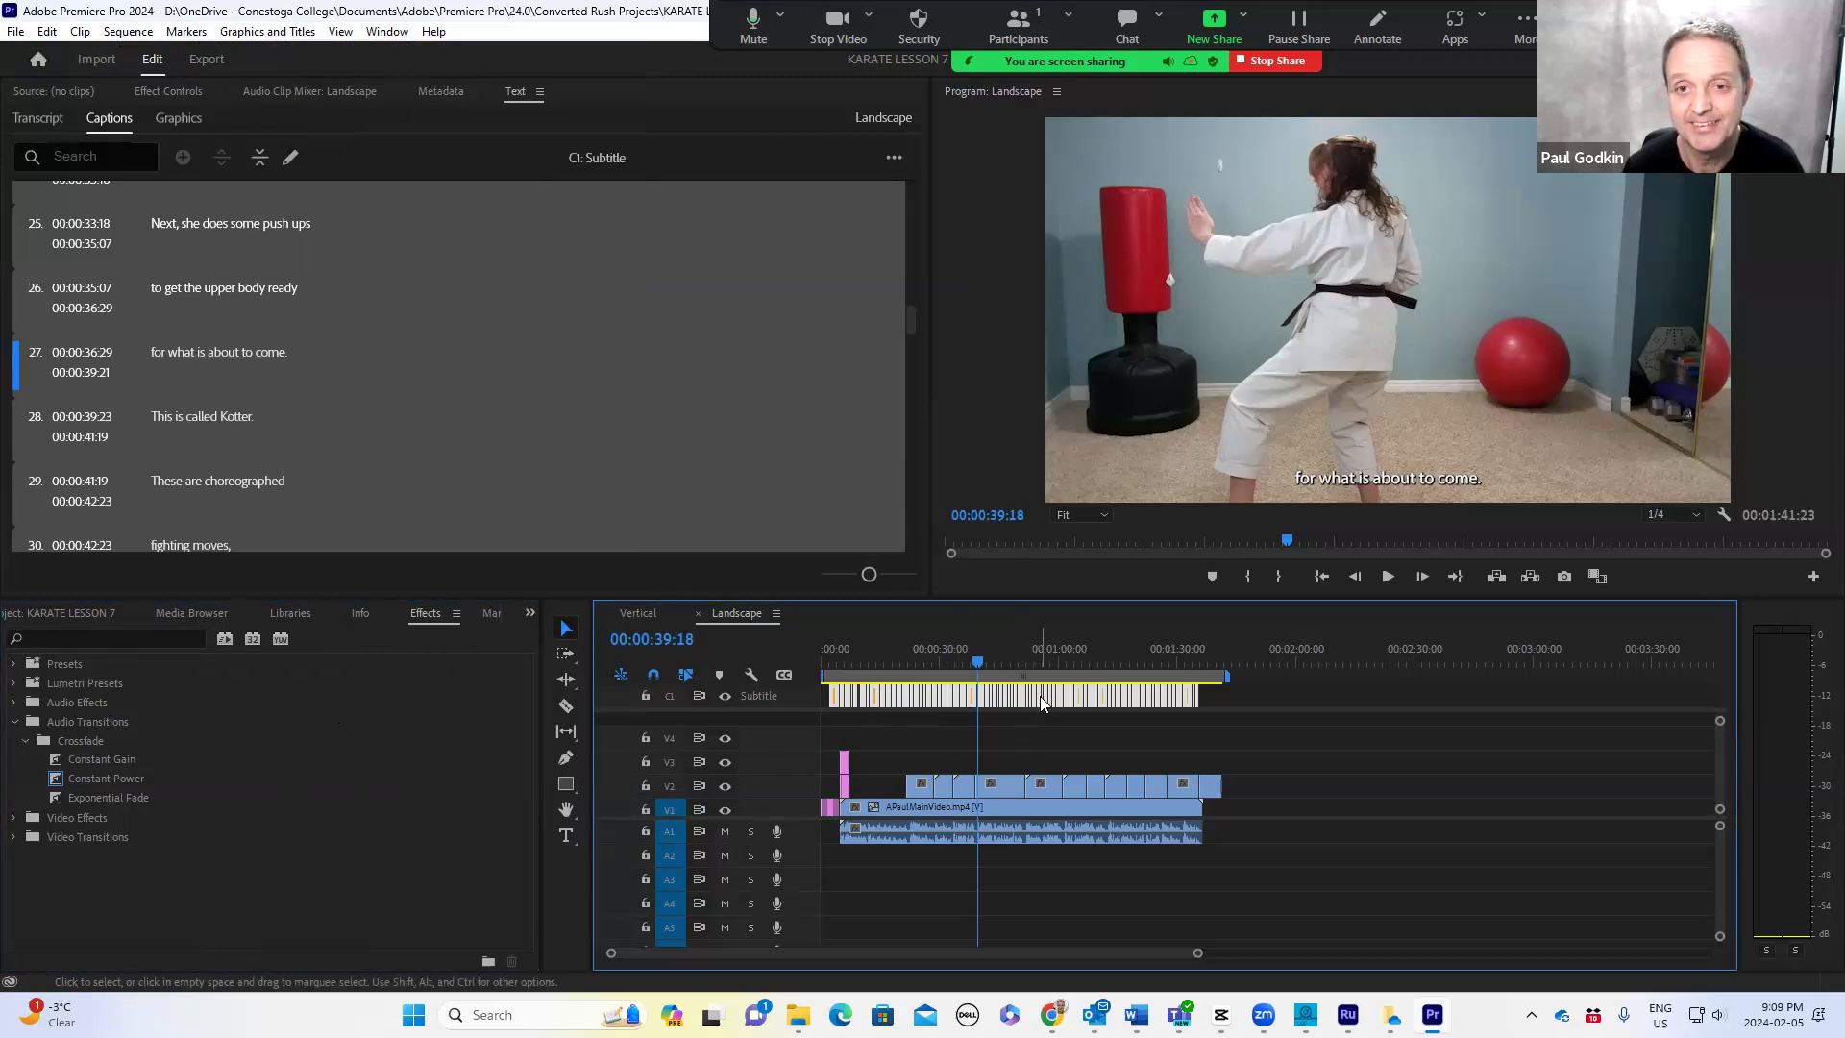
left_click(1399, 480)
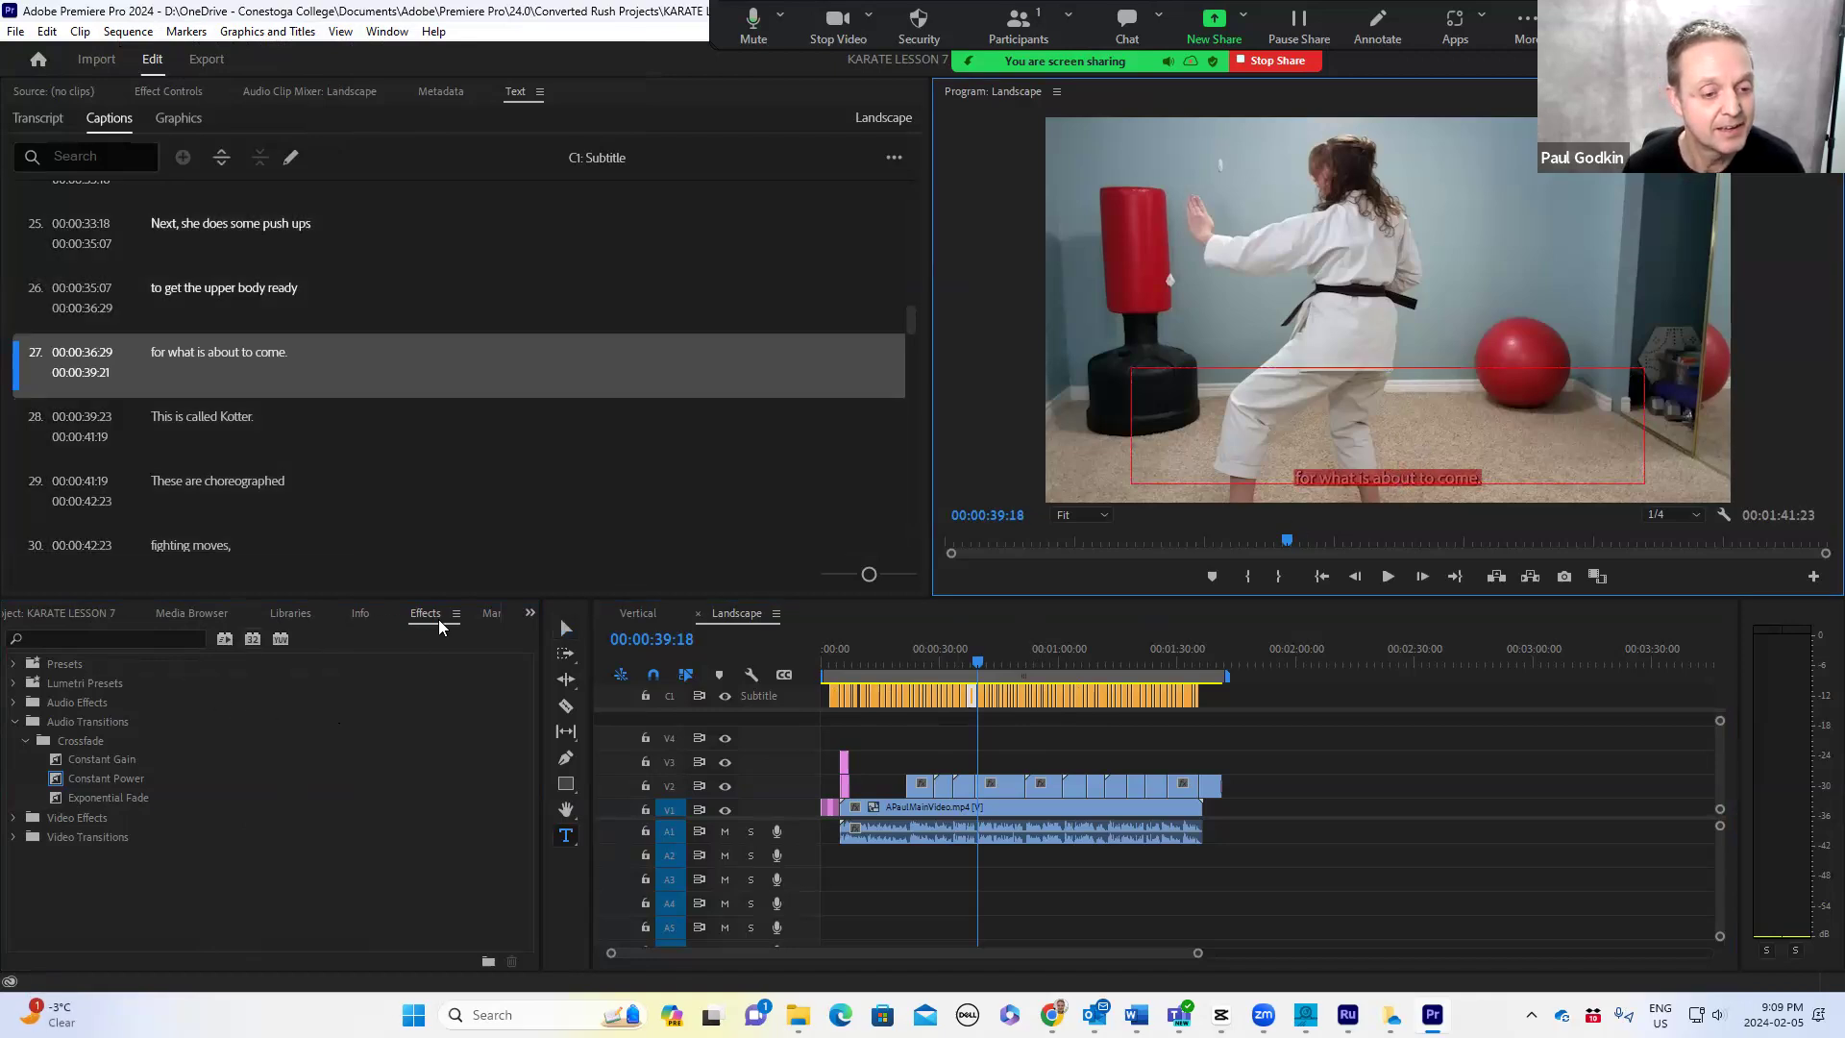
left_click(530, 614)
left_click(530, 614)
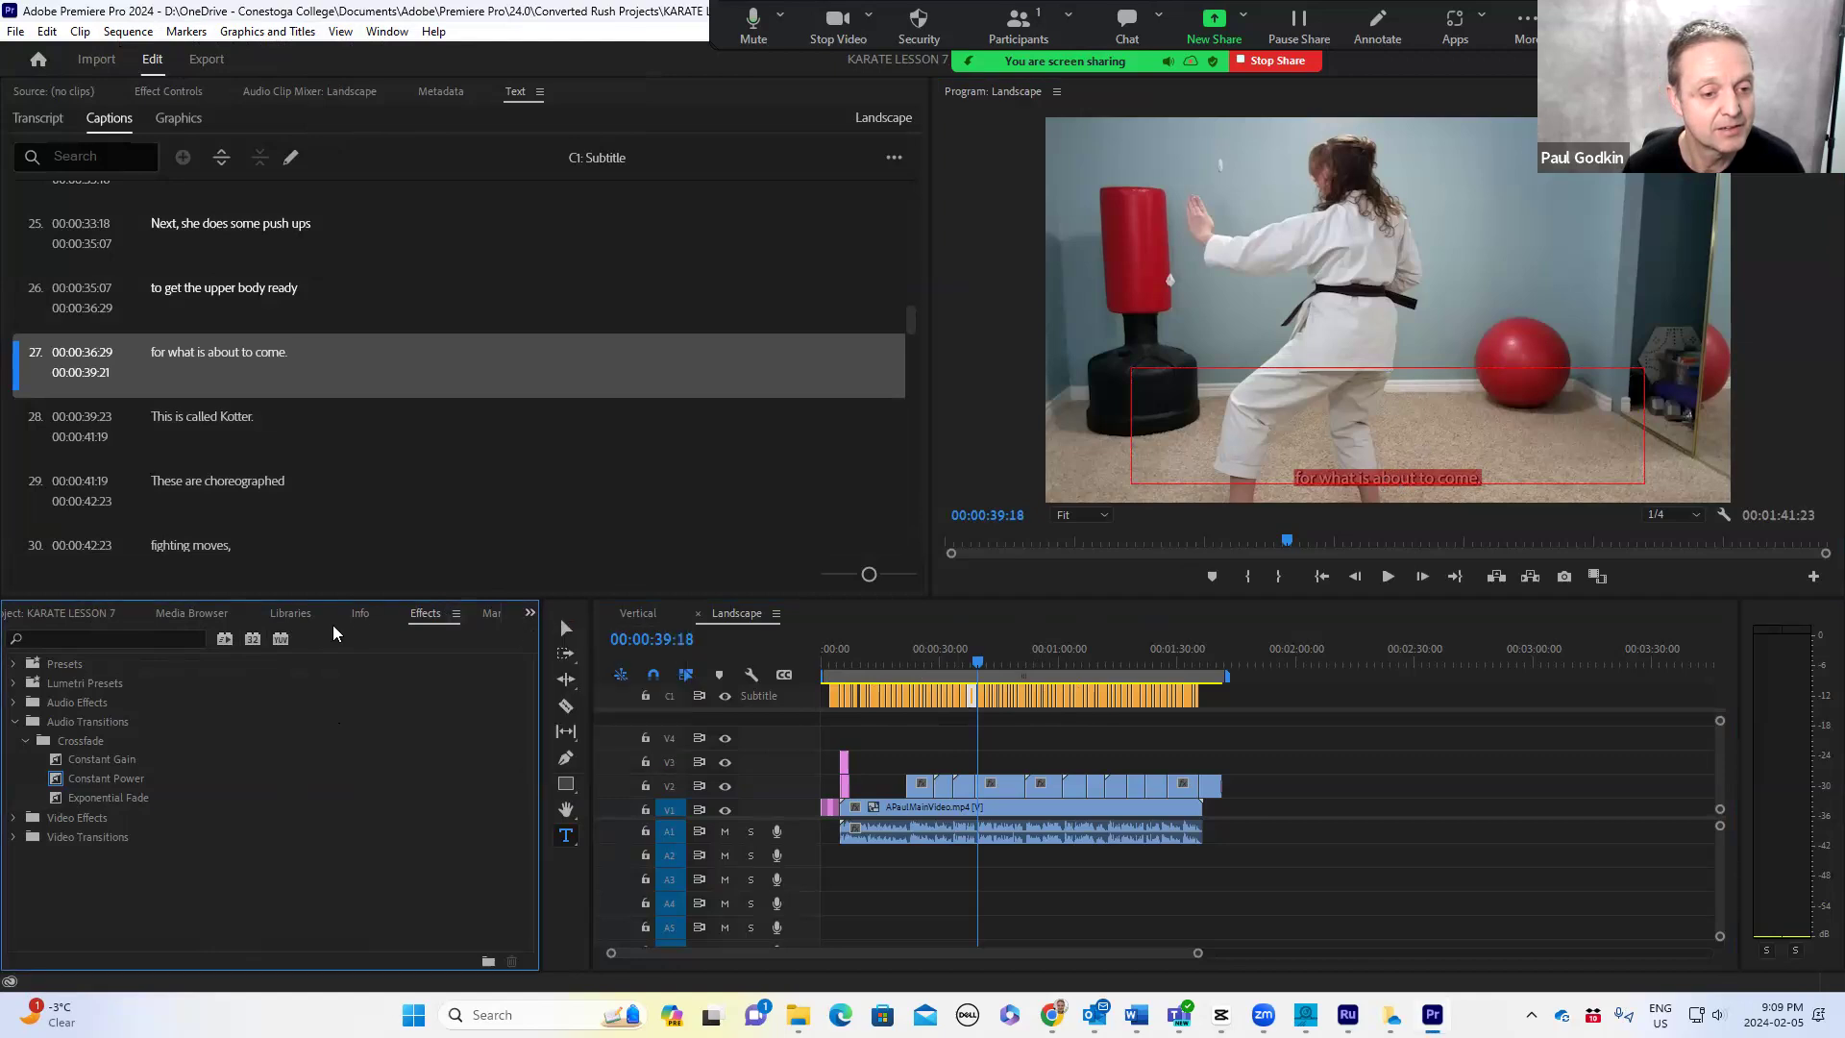
left_click(521, 100)
double_click(522, 100)
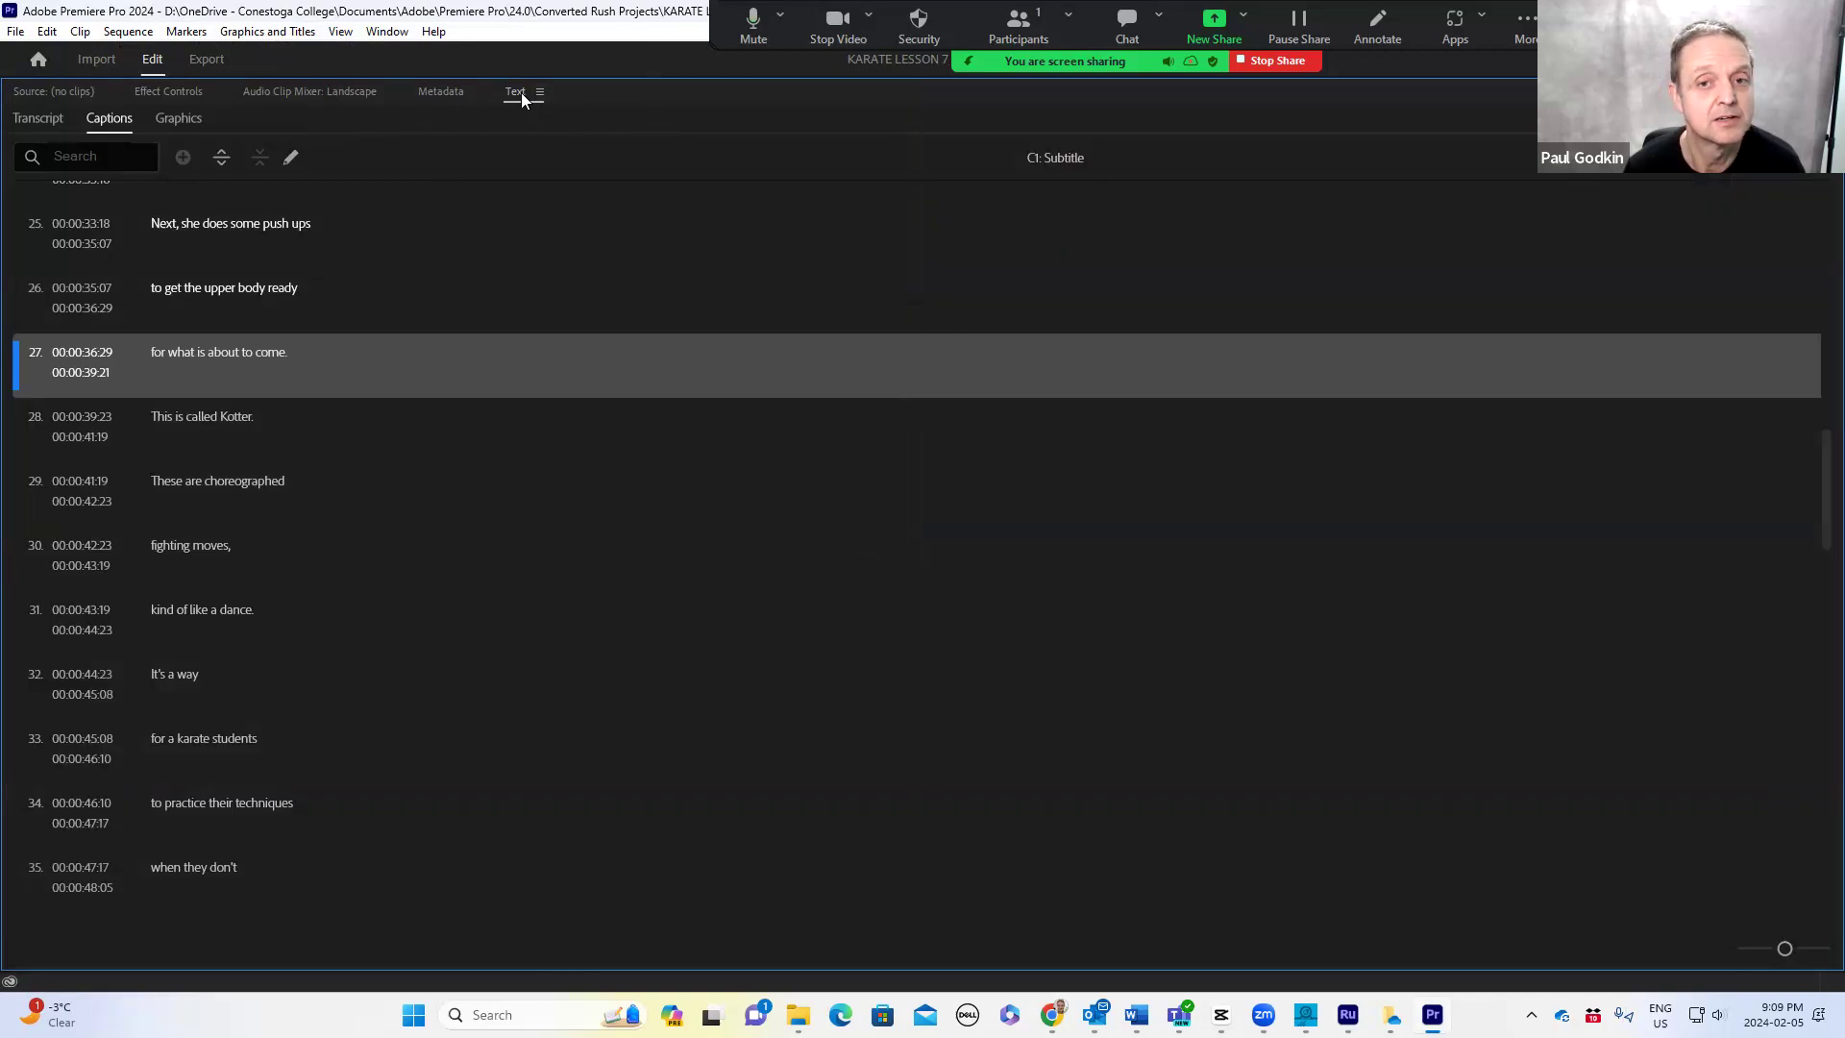
left_click(191, 119)
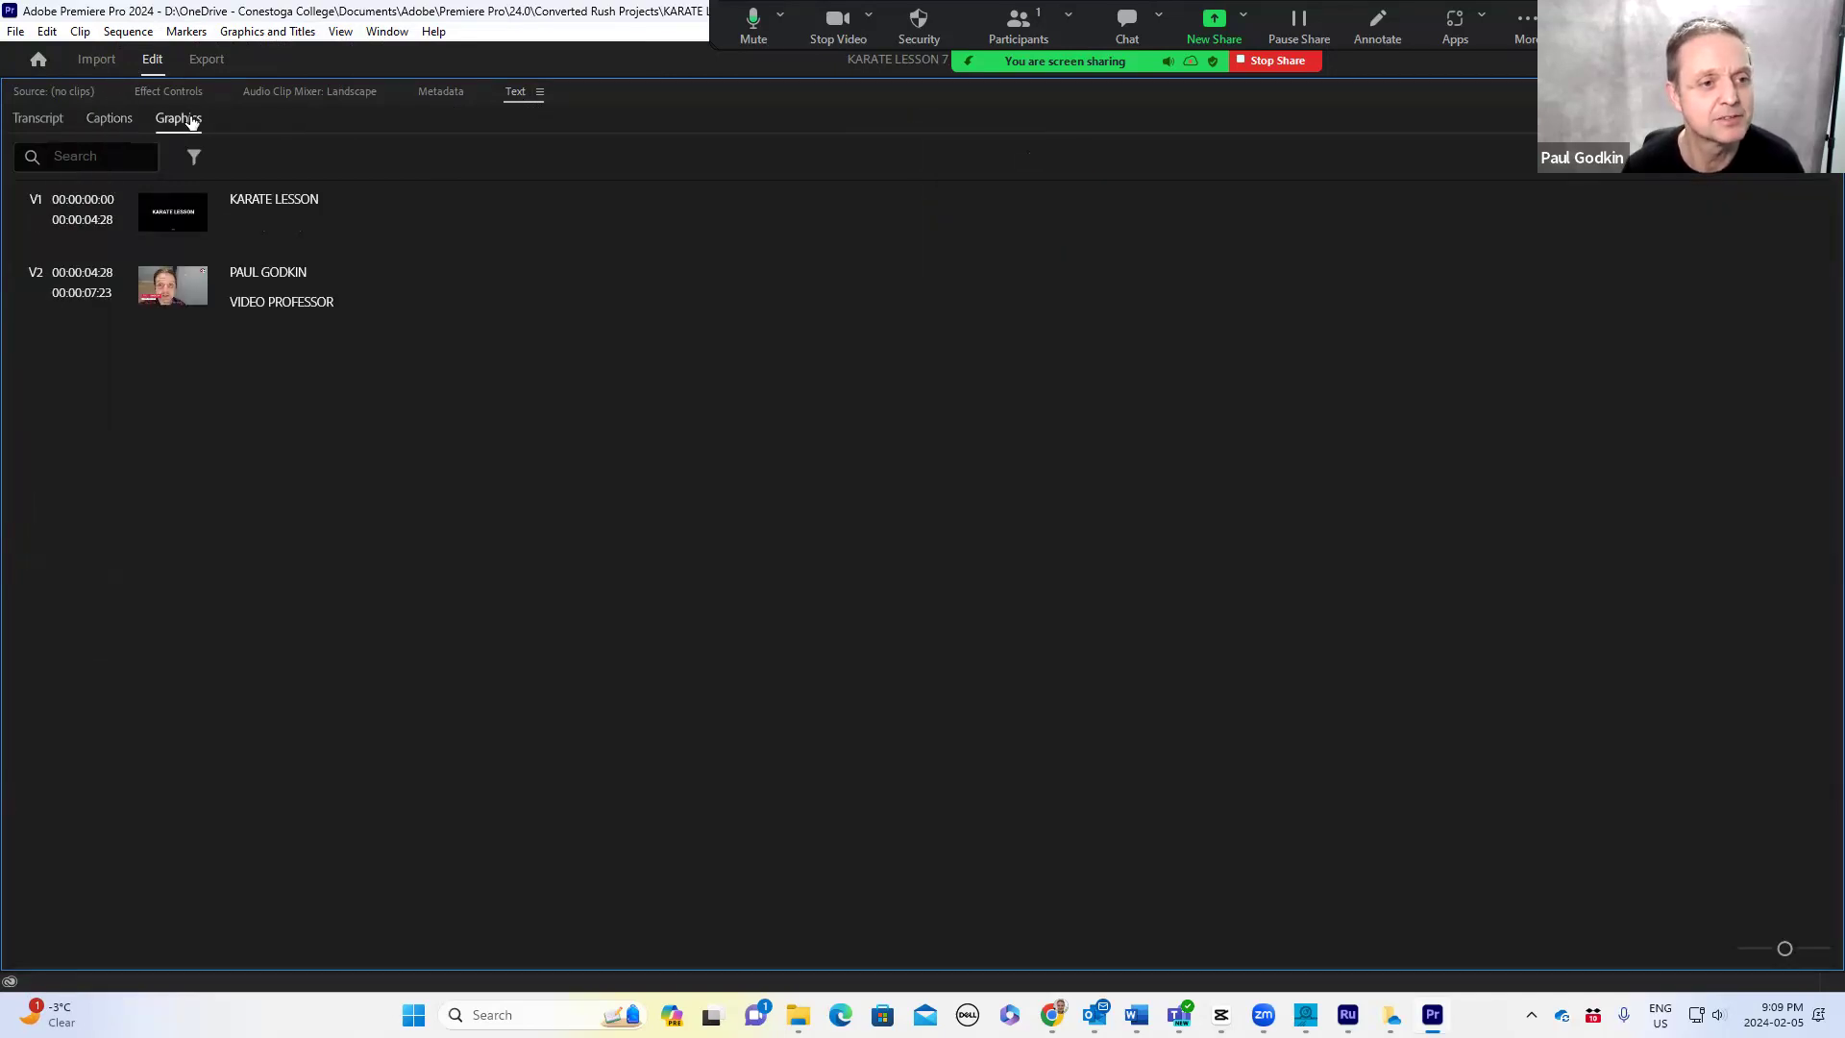
- Switch to the All Panels workspace
left_click(388, 33)
mouse_move(422, 55)
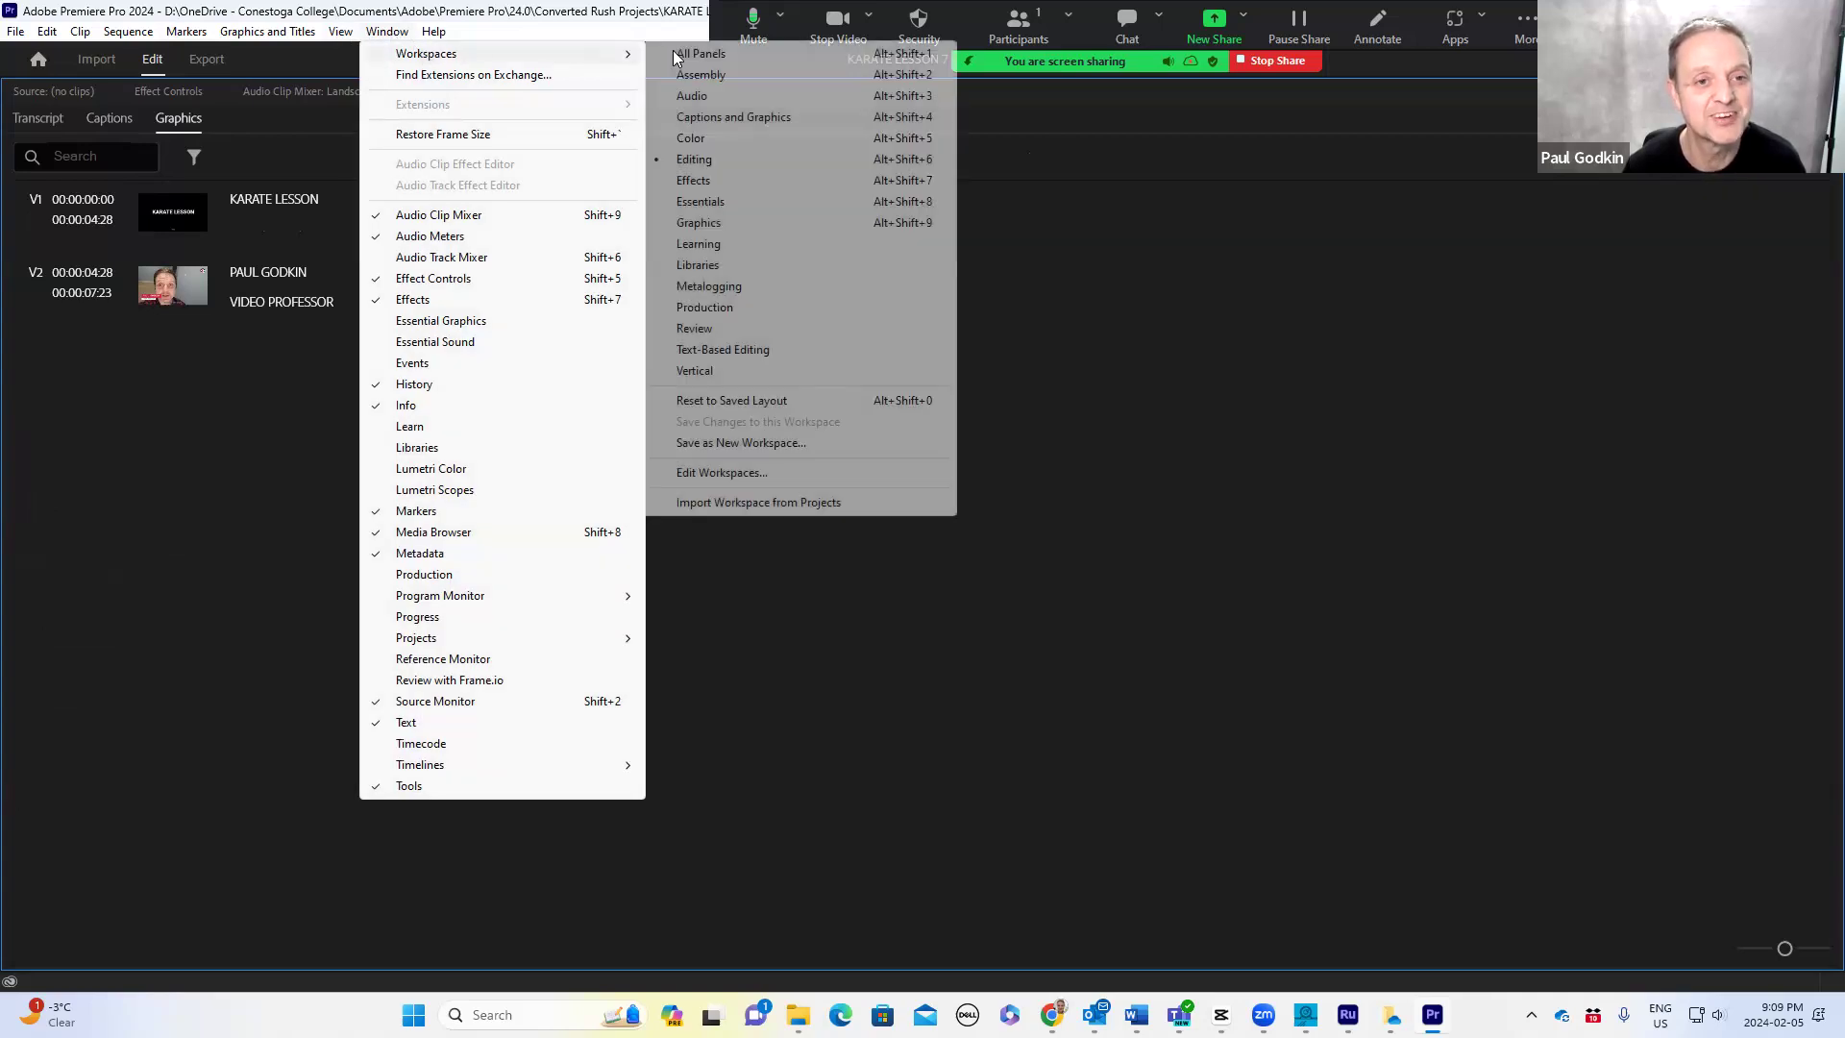
left_click(705, 56)
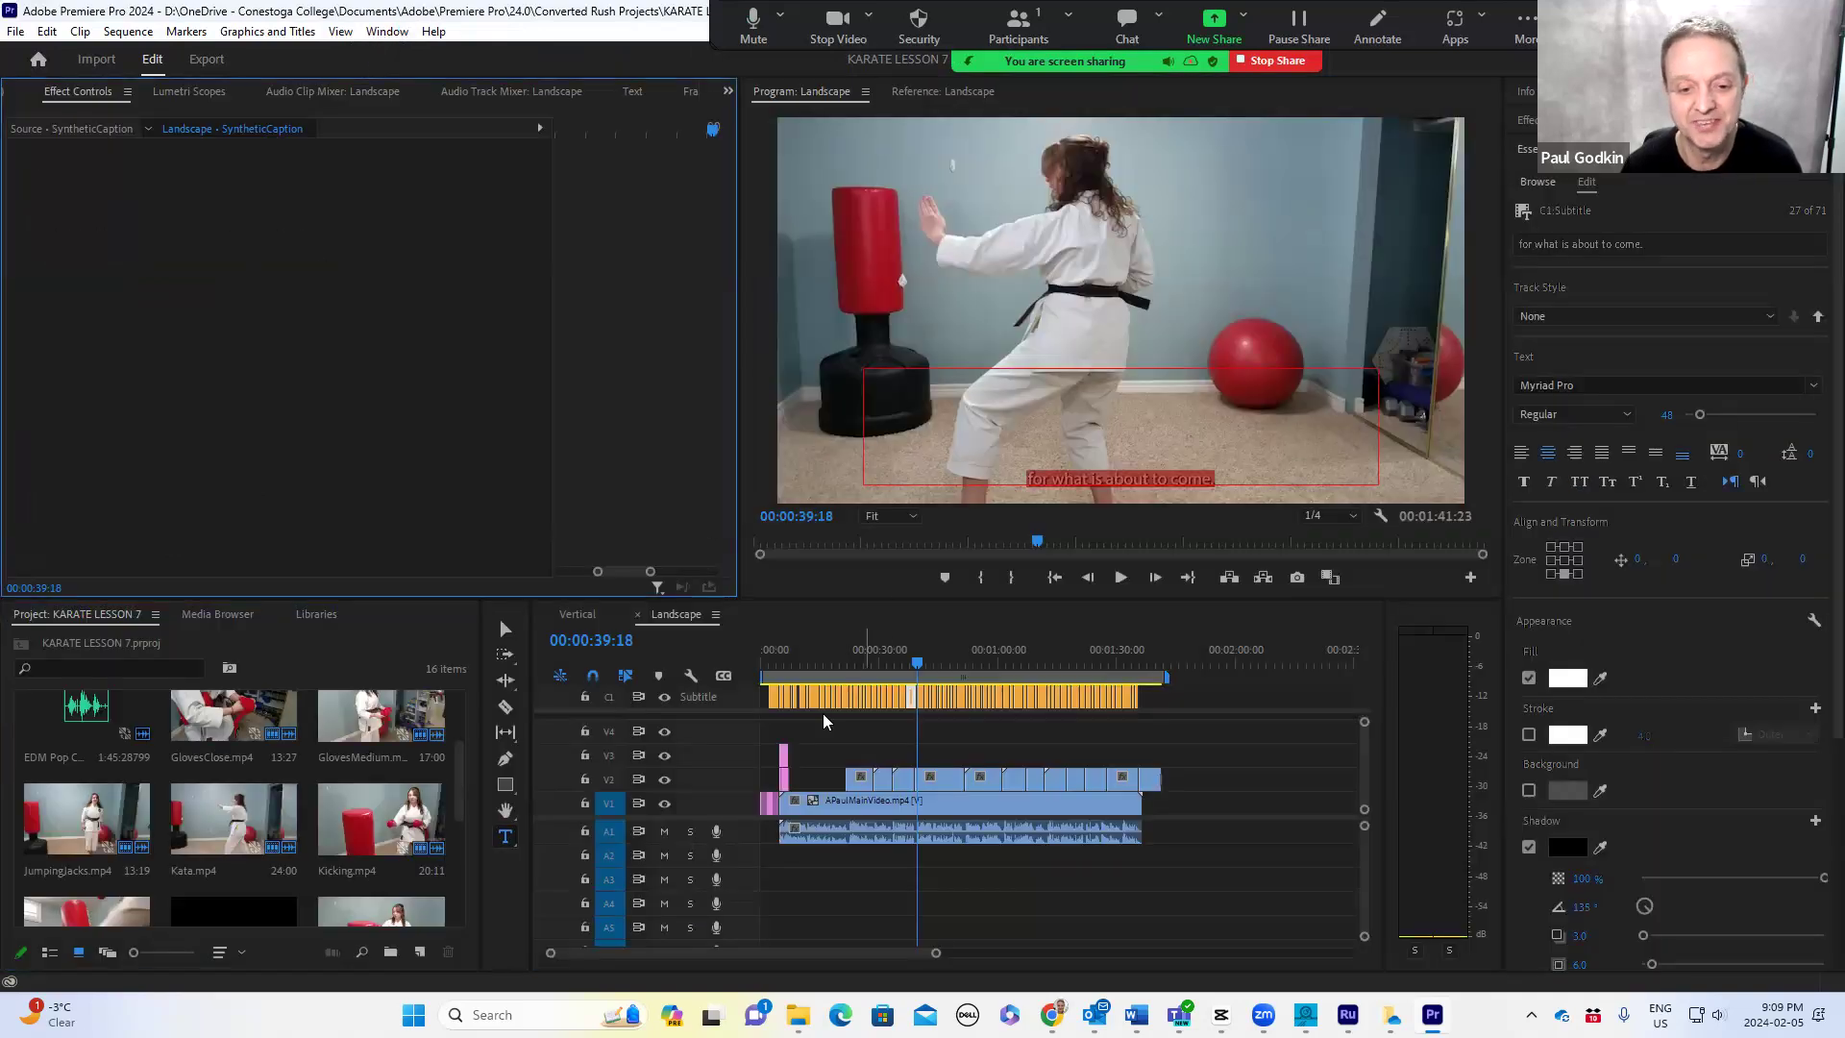
- Select all the captions on the subtitle track and turn on All Caps for their text
left_click(764, 715)
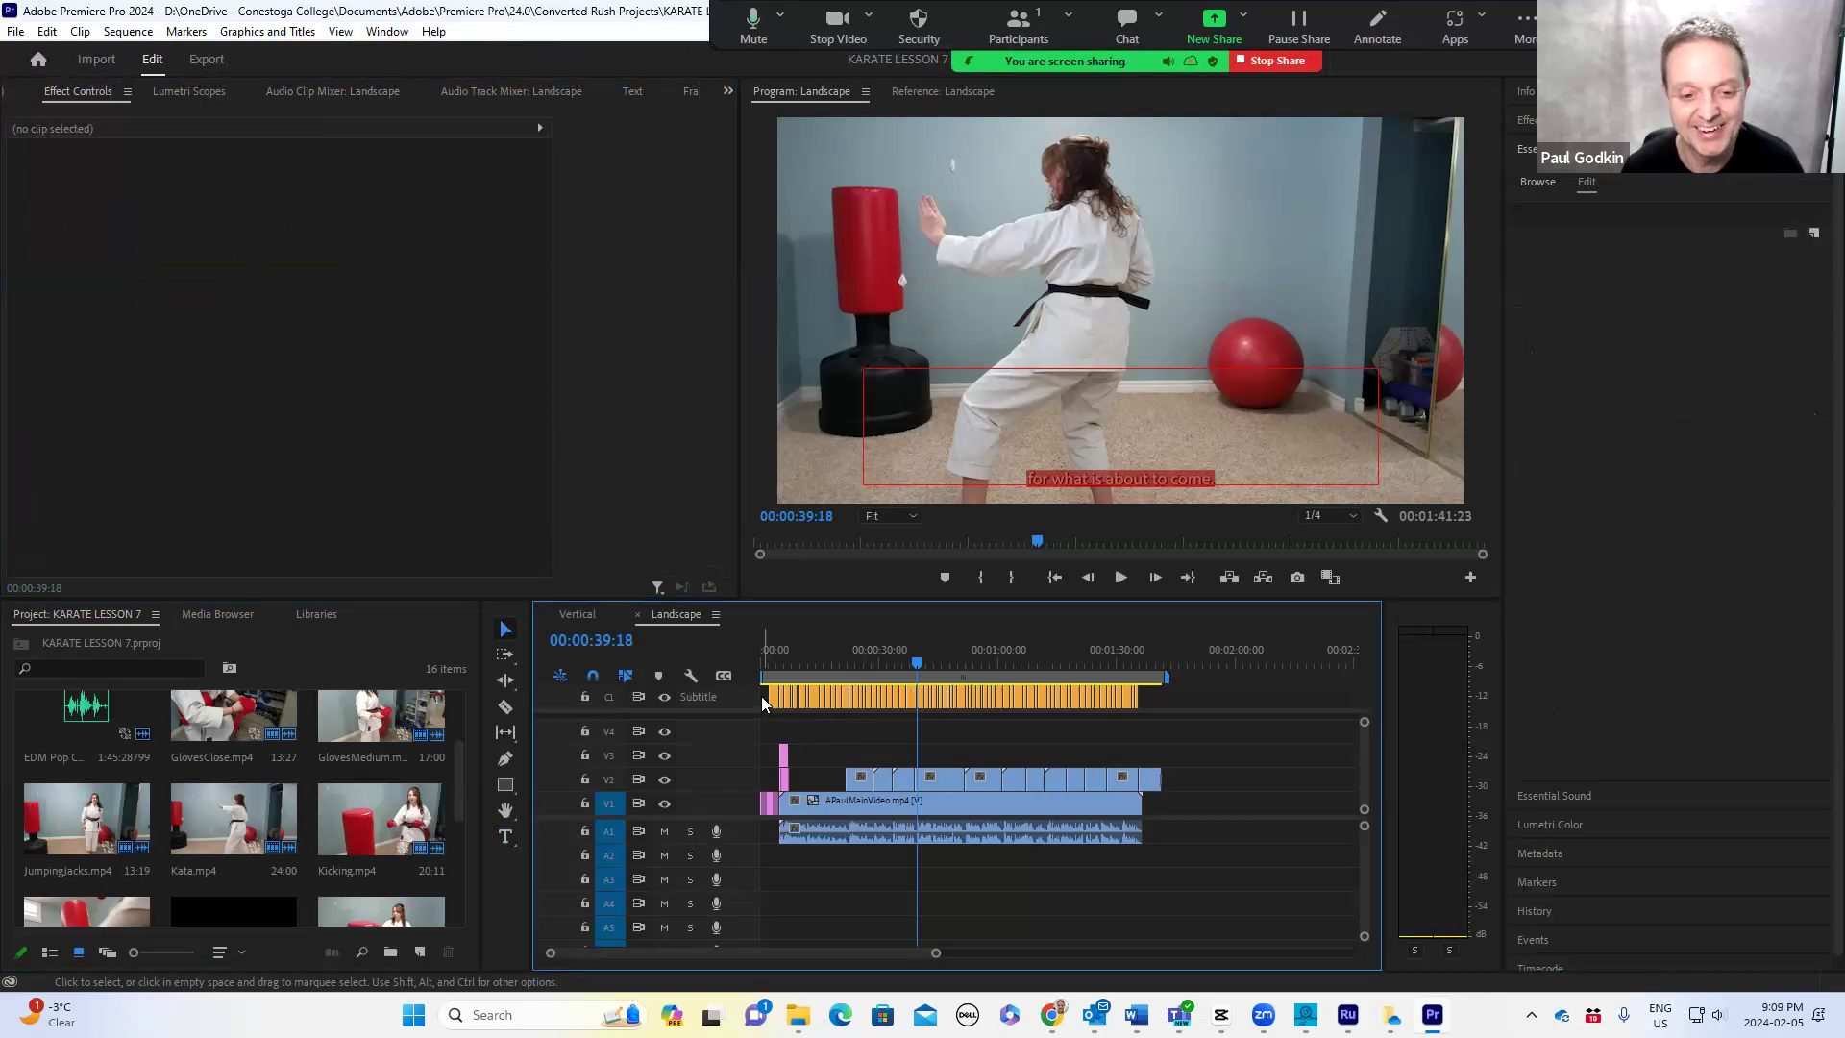
left_click_drag(786, 712, 1168, 722)
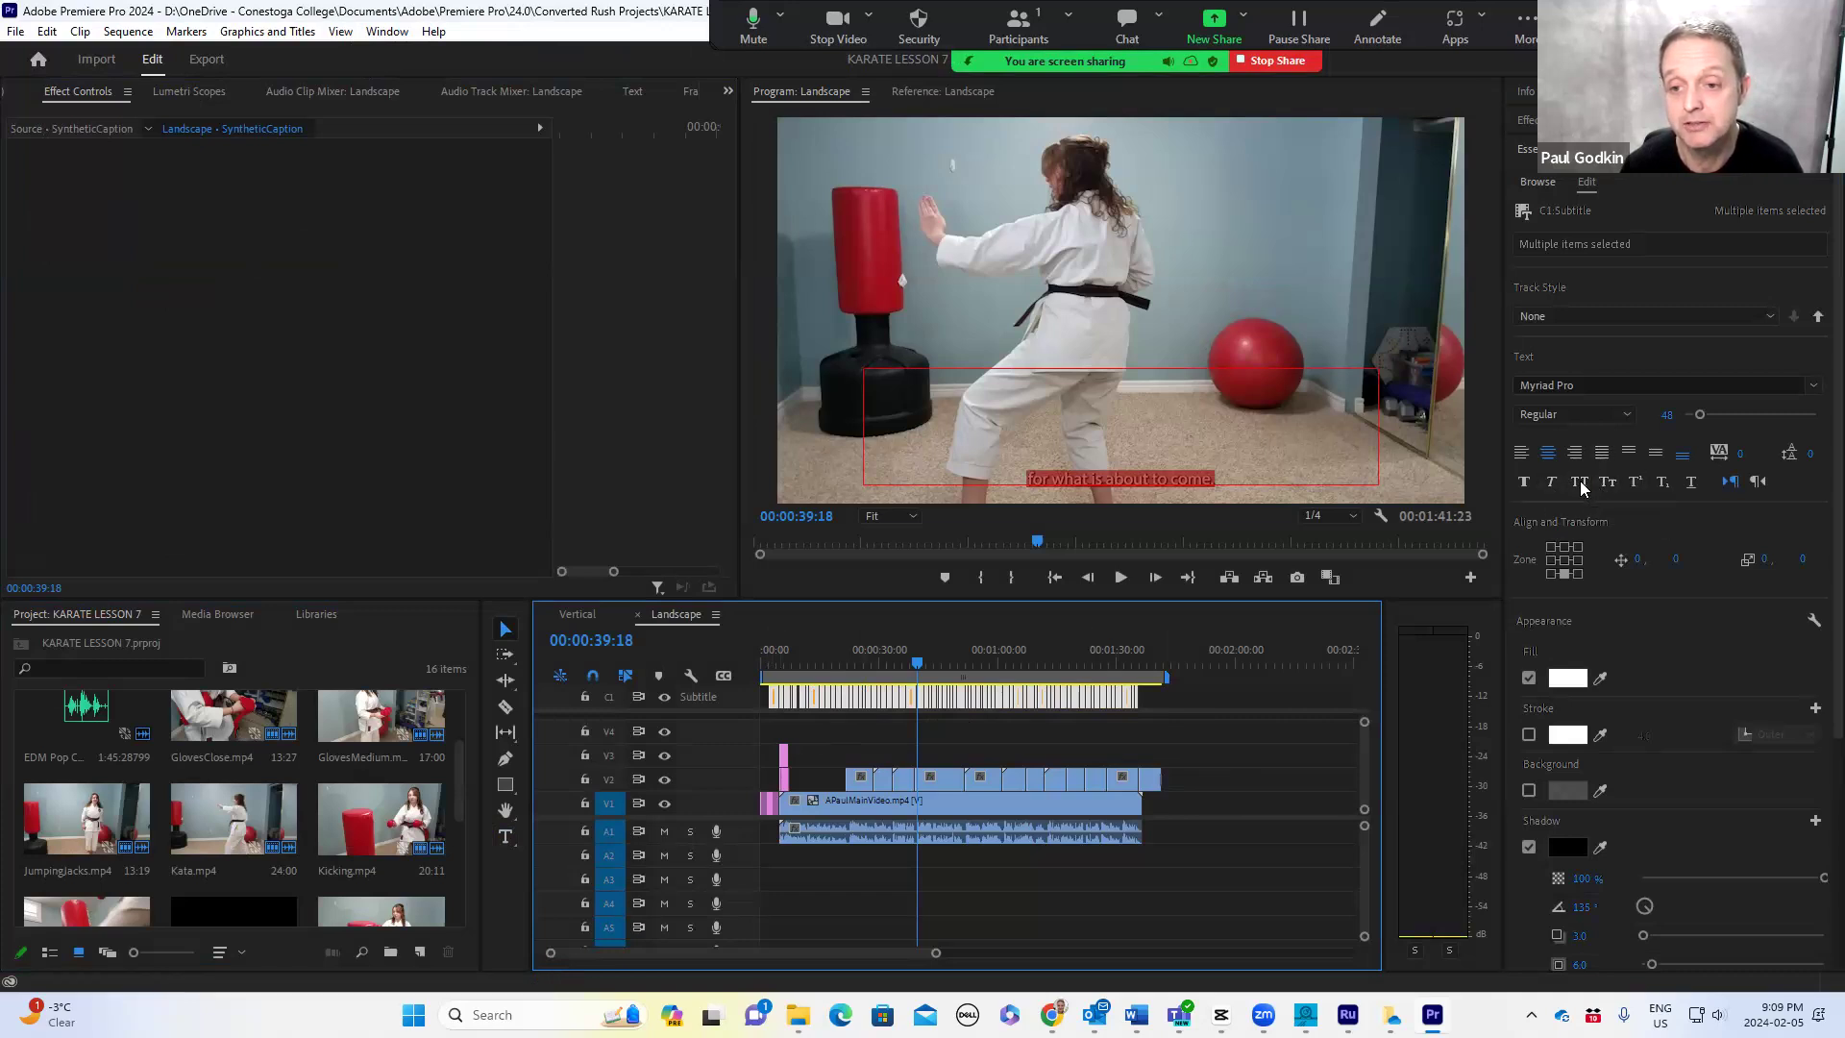
left_click(1579, 482)
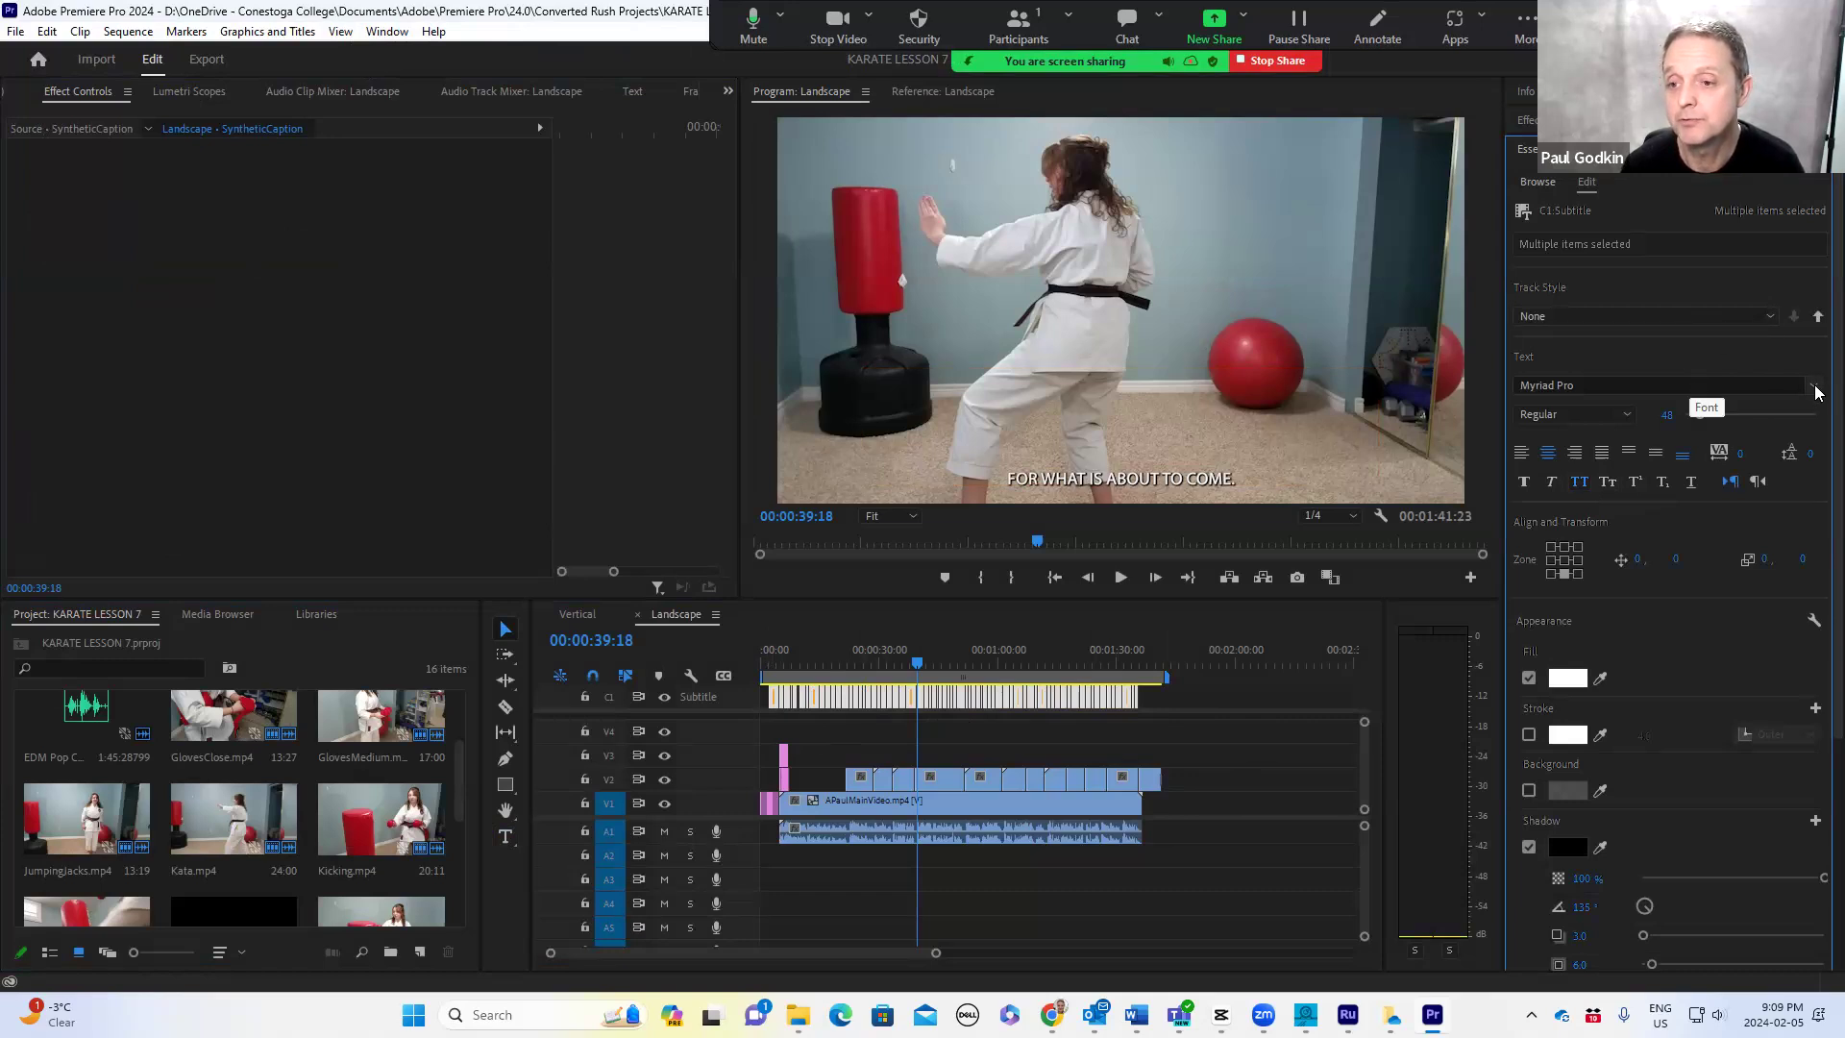
- Set the selected captions to the Arial Narrow Bold font at size 80
left_click(1814, 388)
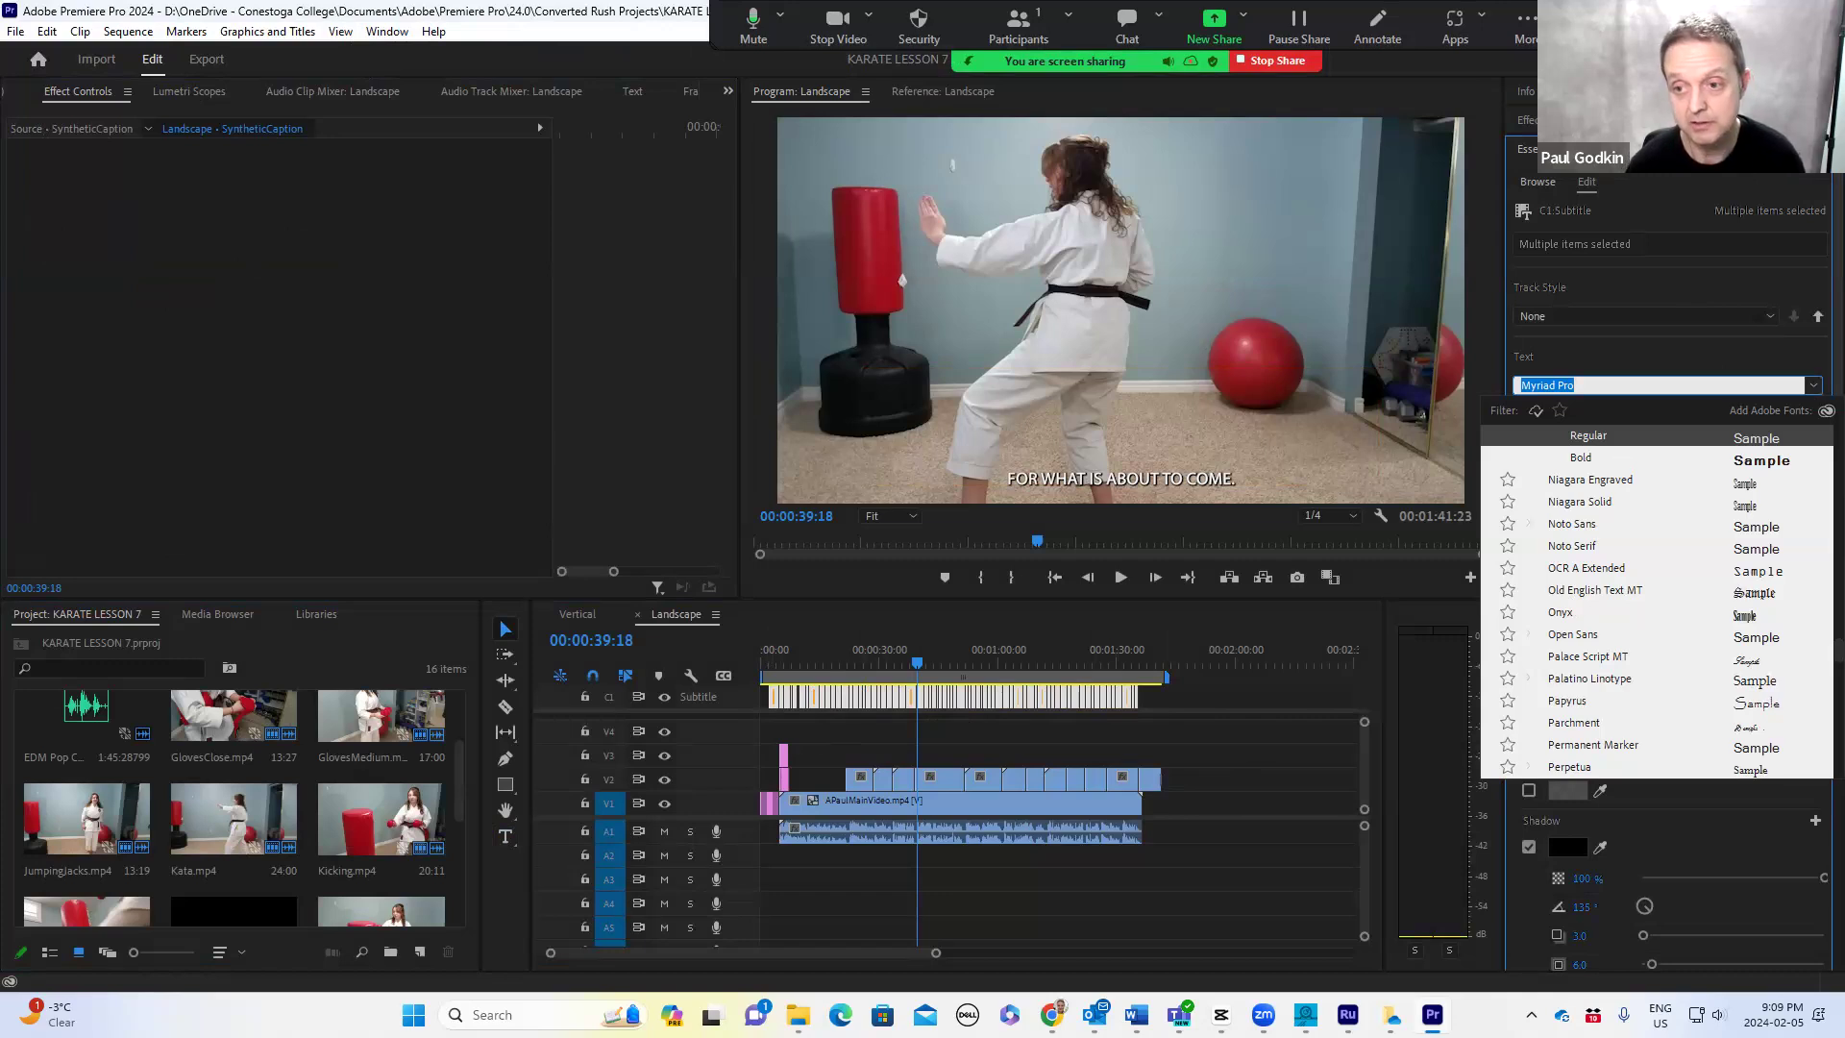
type("arial")
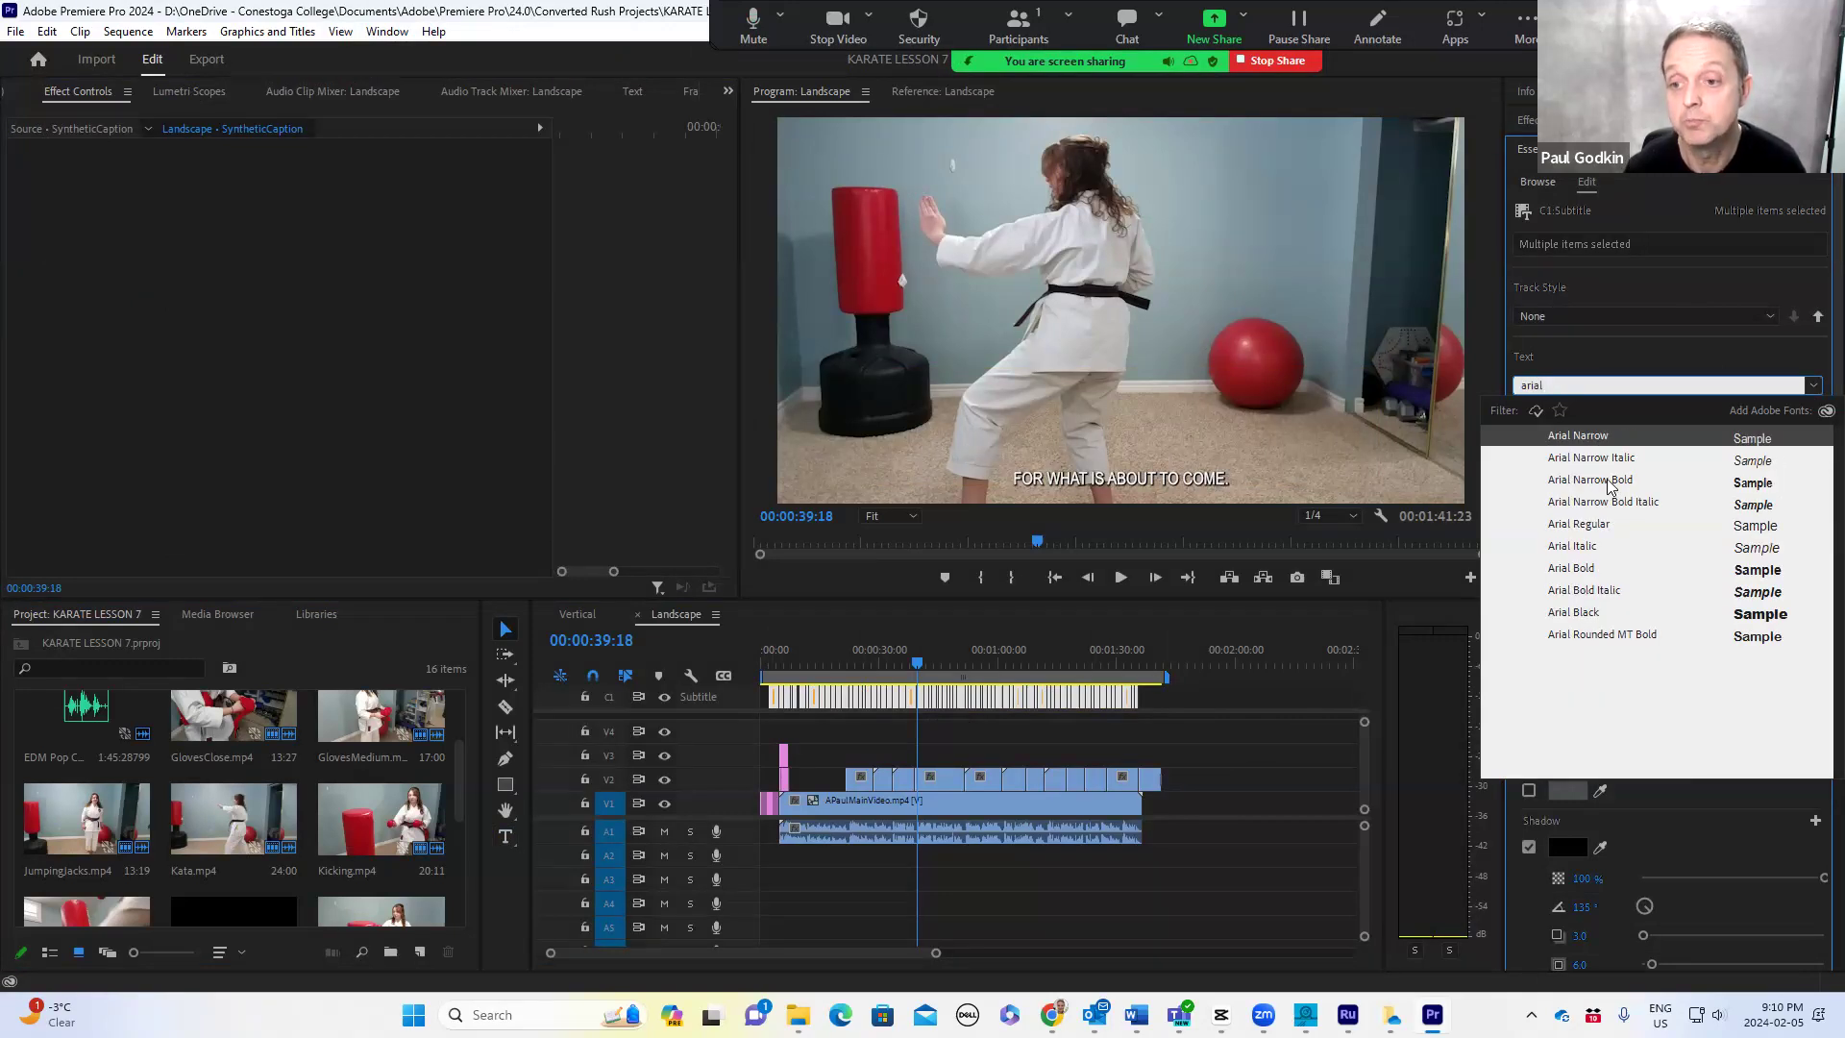
left_click(1609, 480)
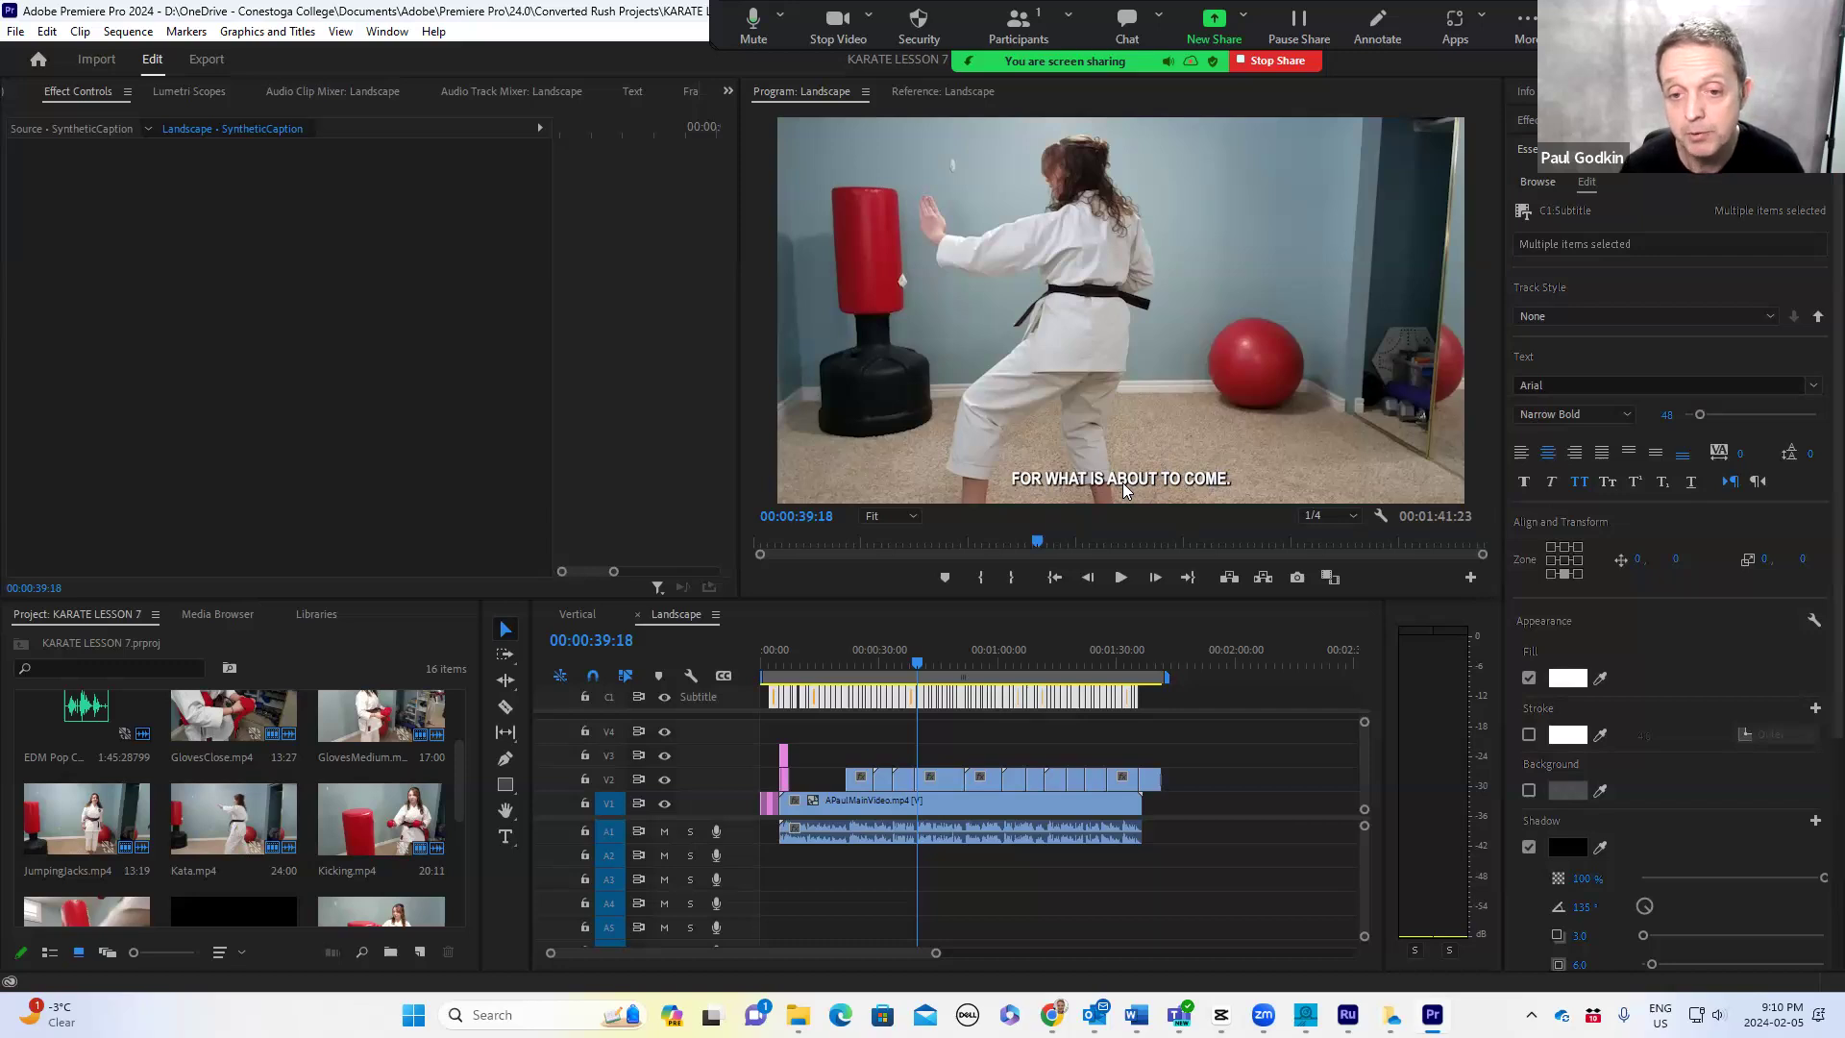
left_click(1667, 414)
left_click(1667, 413)
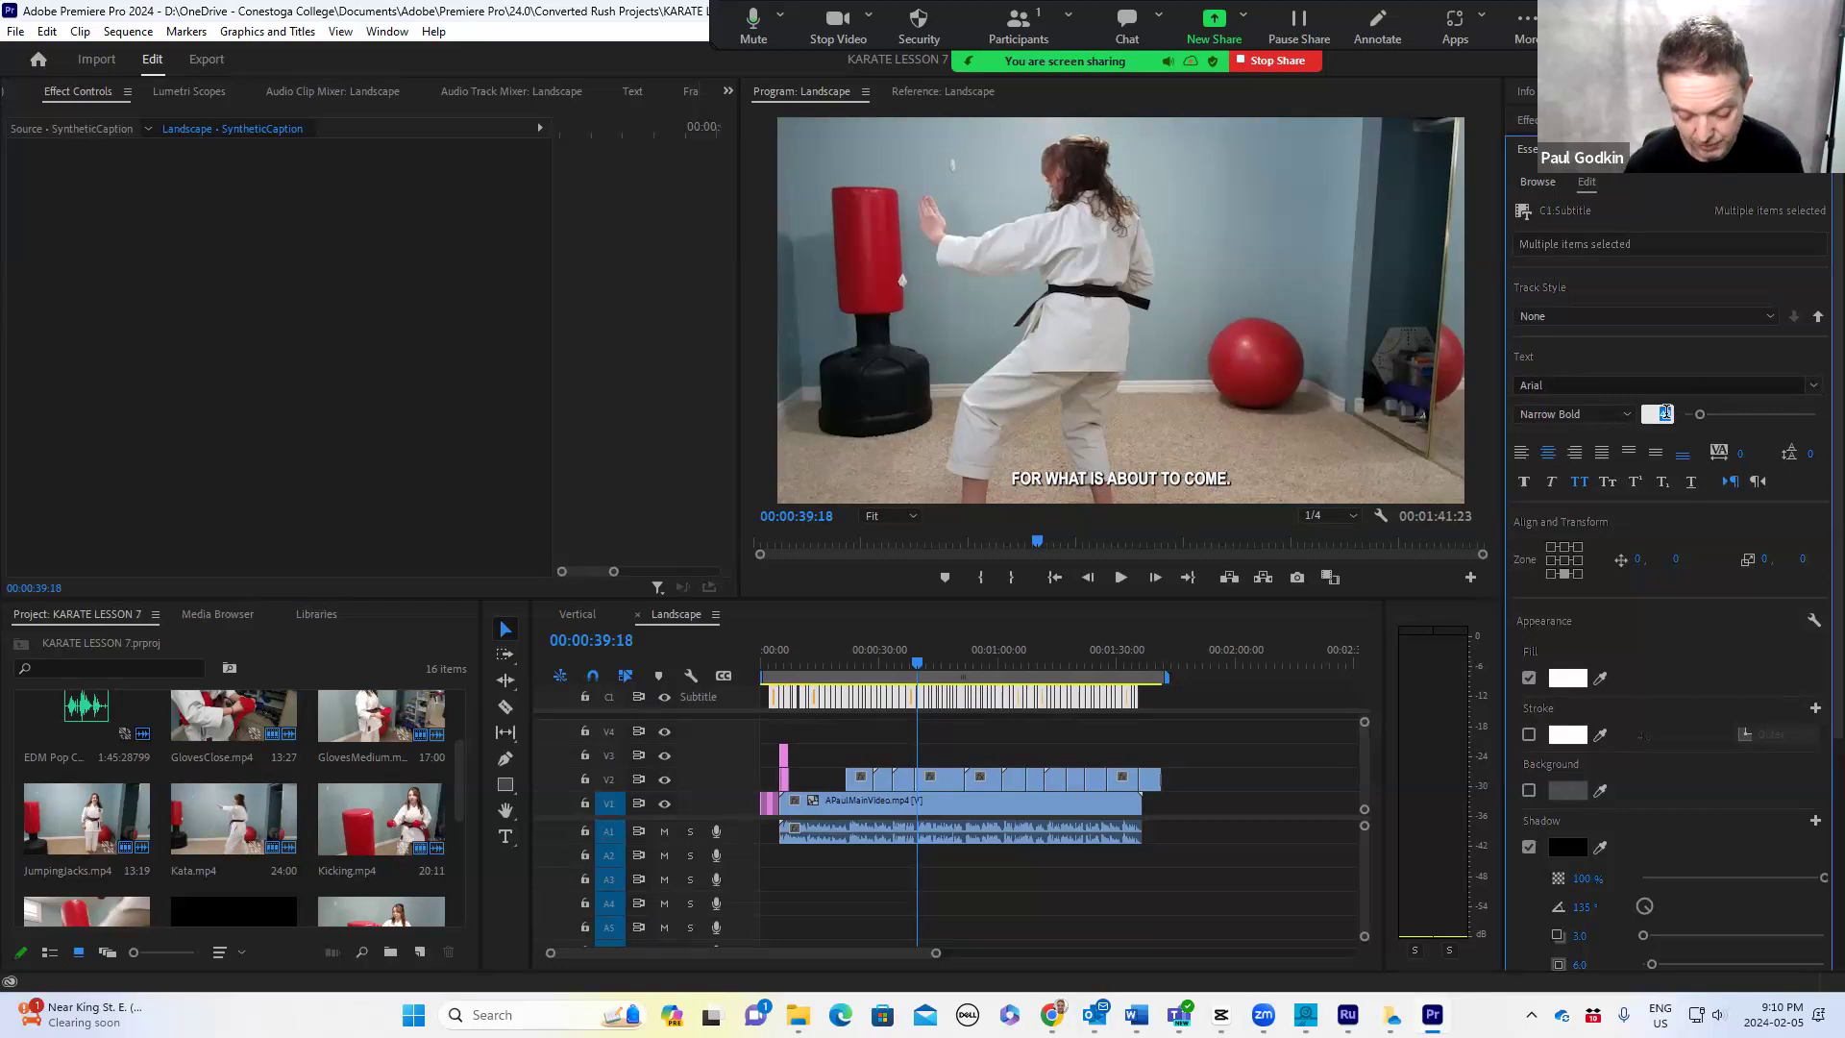
type("80")
key("Return")
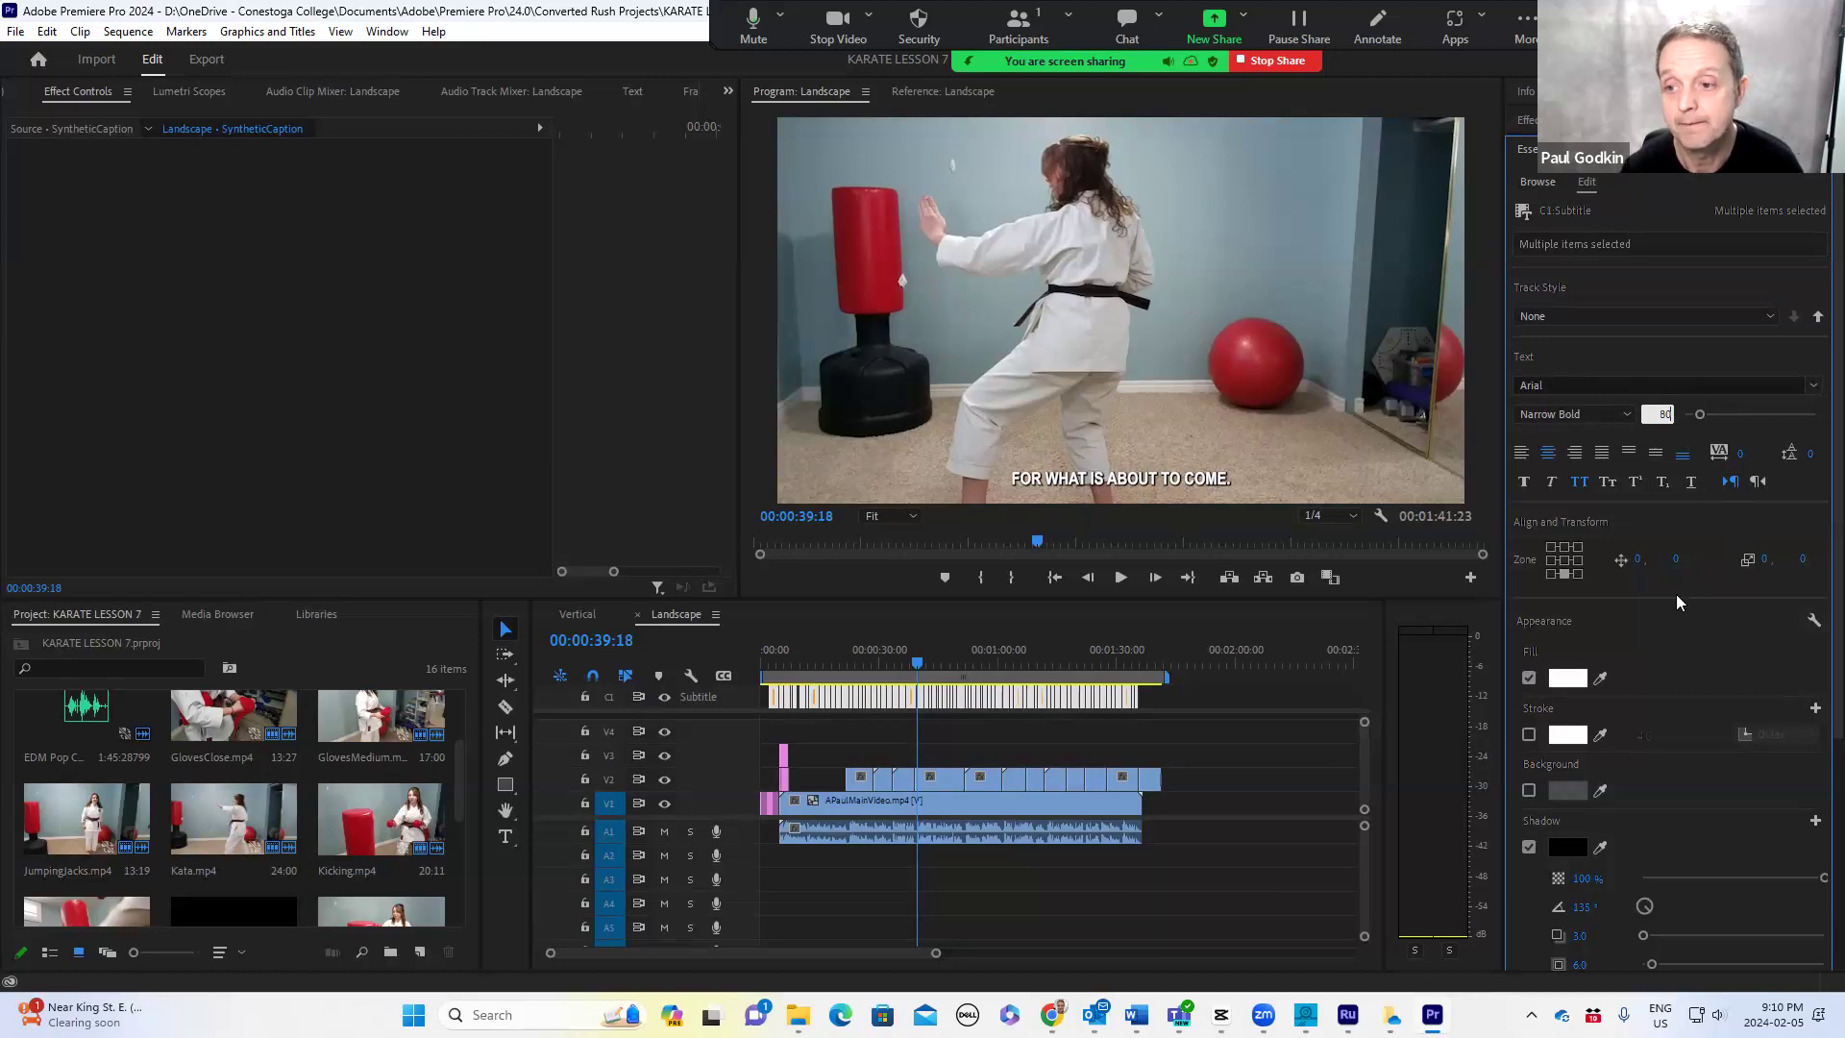
left_click(1626, 535)
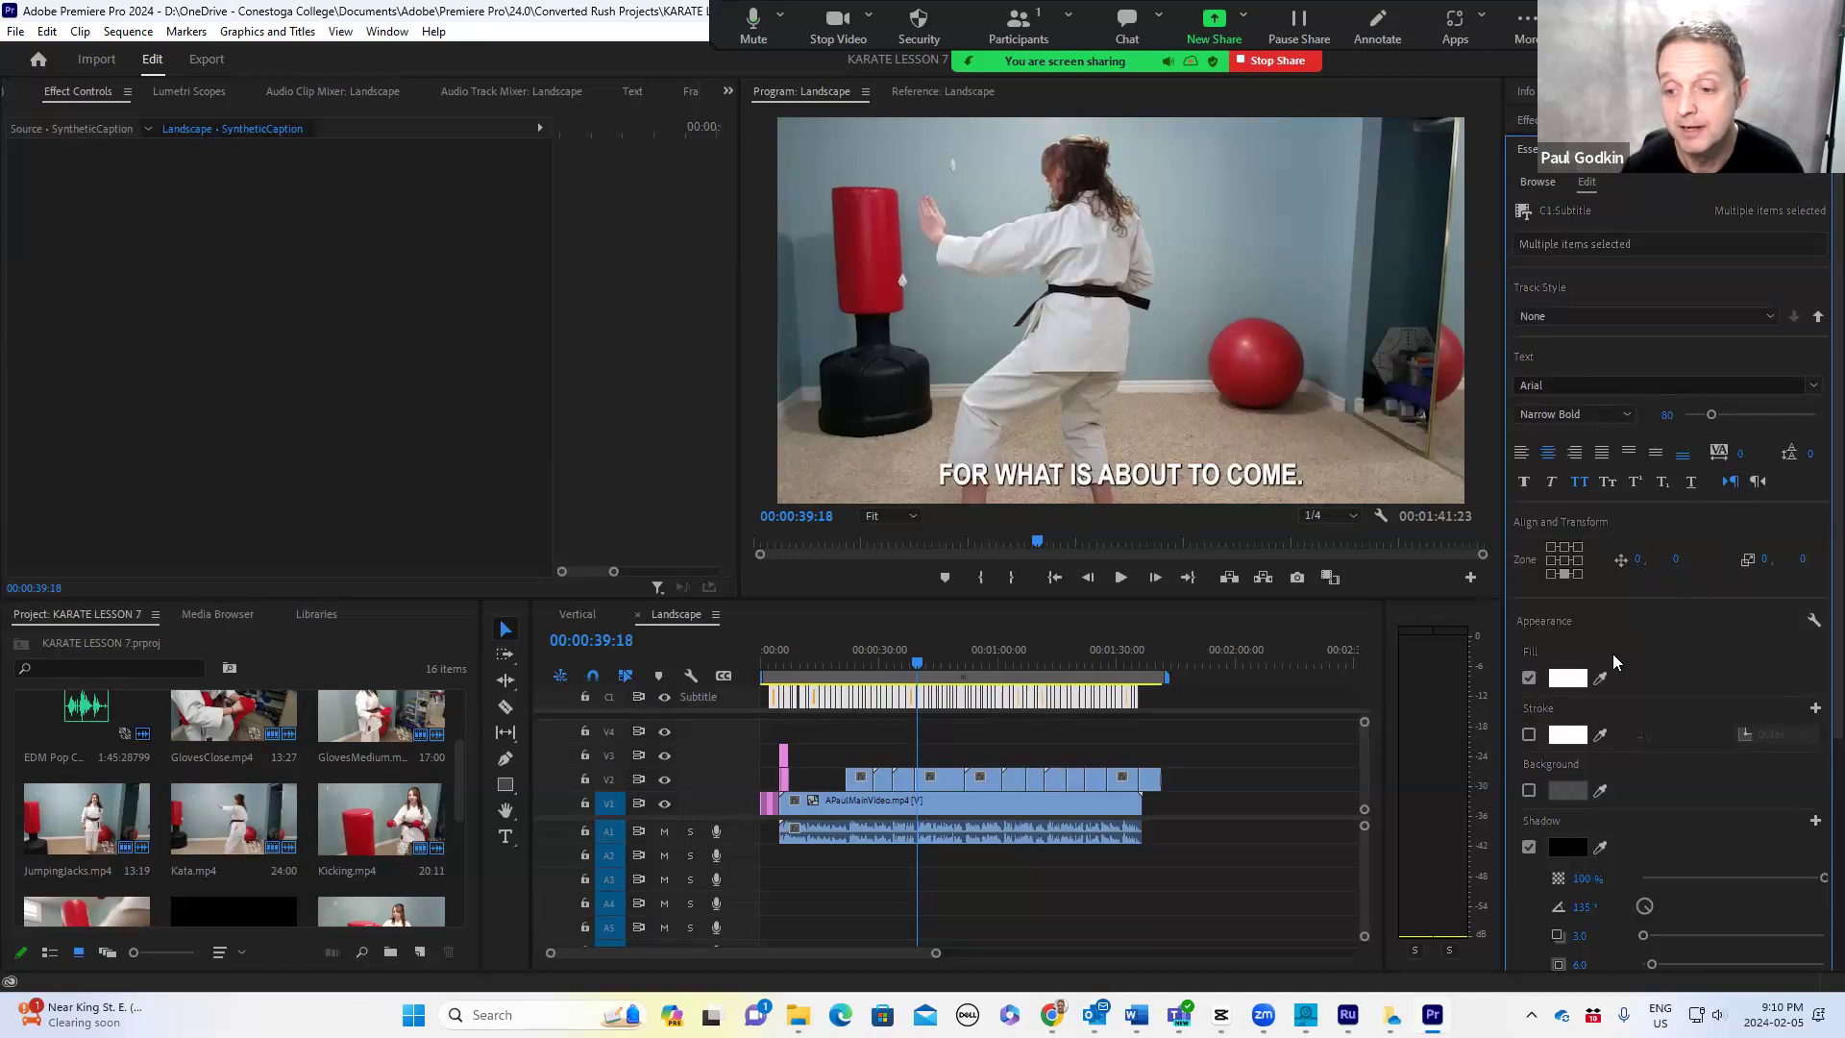
- Add an outer stroke to the selected captions and make it black by sampling a black area on screen
left_click(1530, 736)
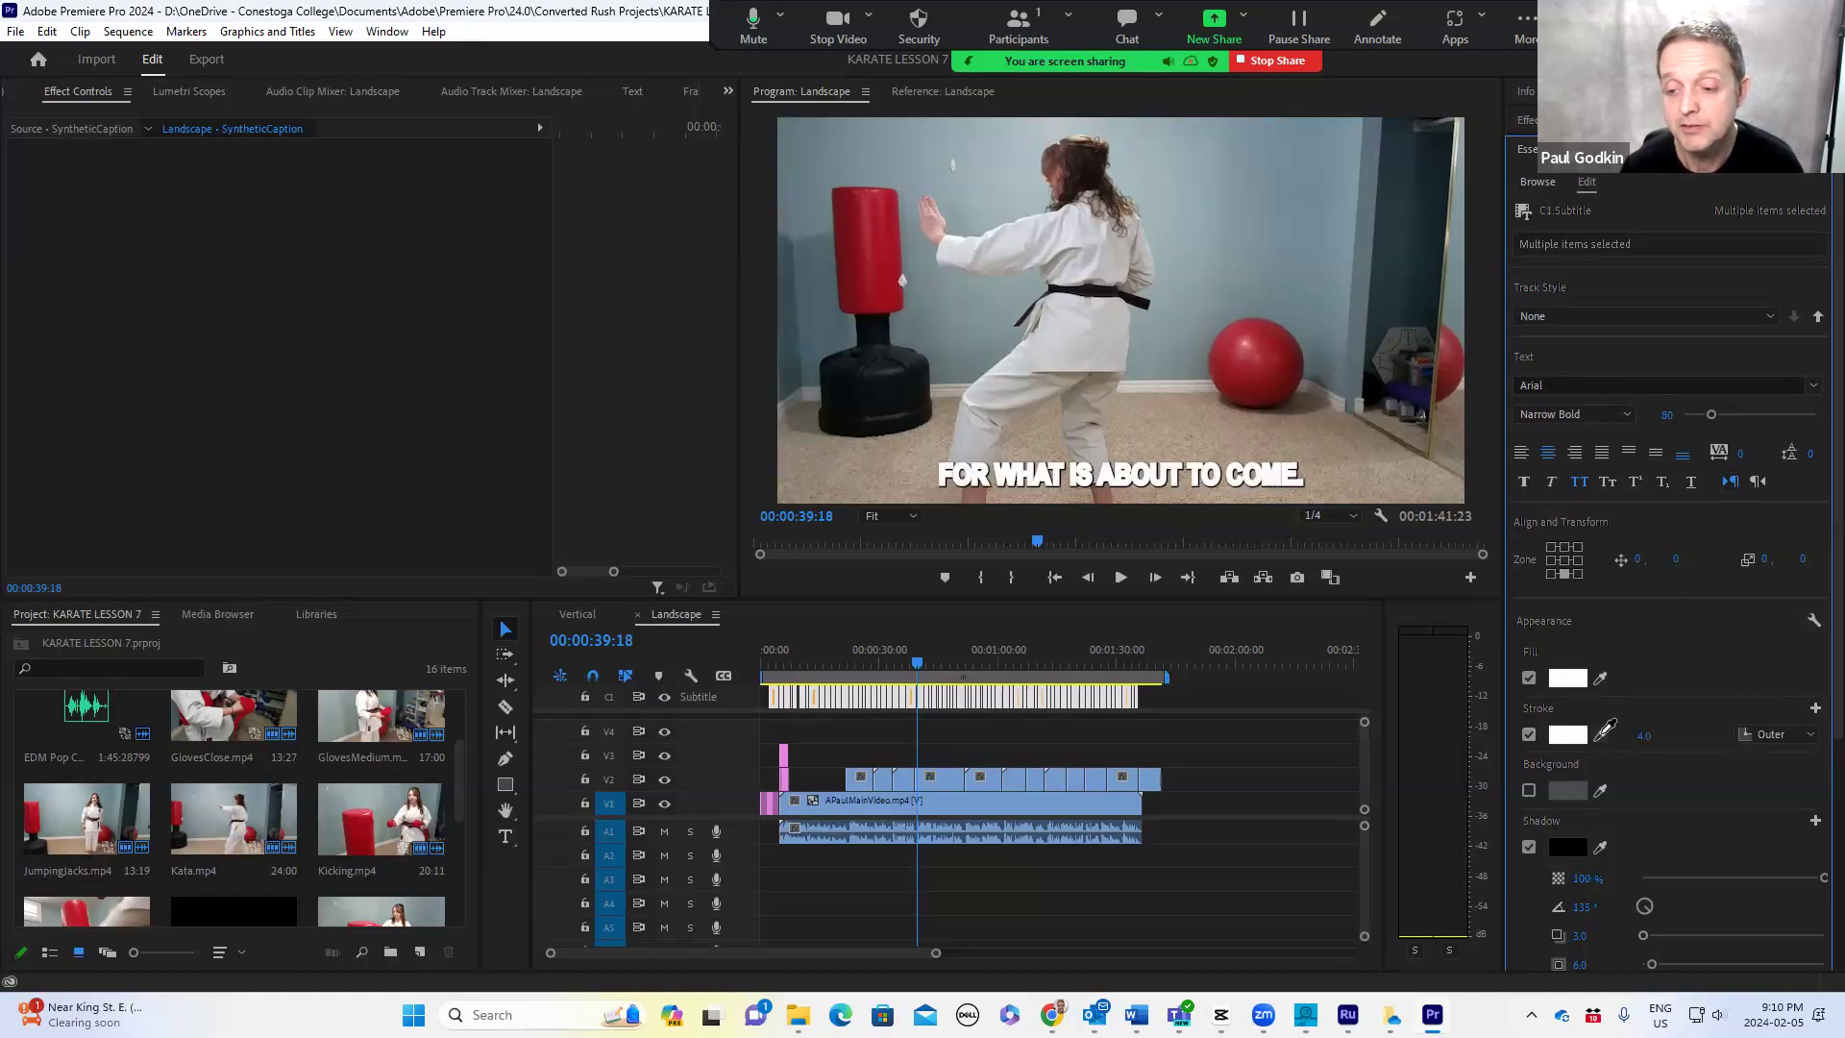
left_click(1603, 732)
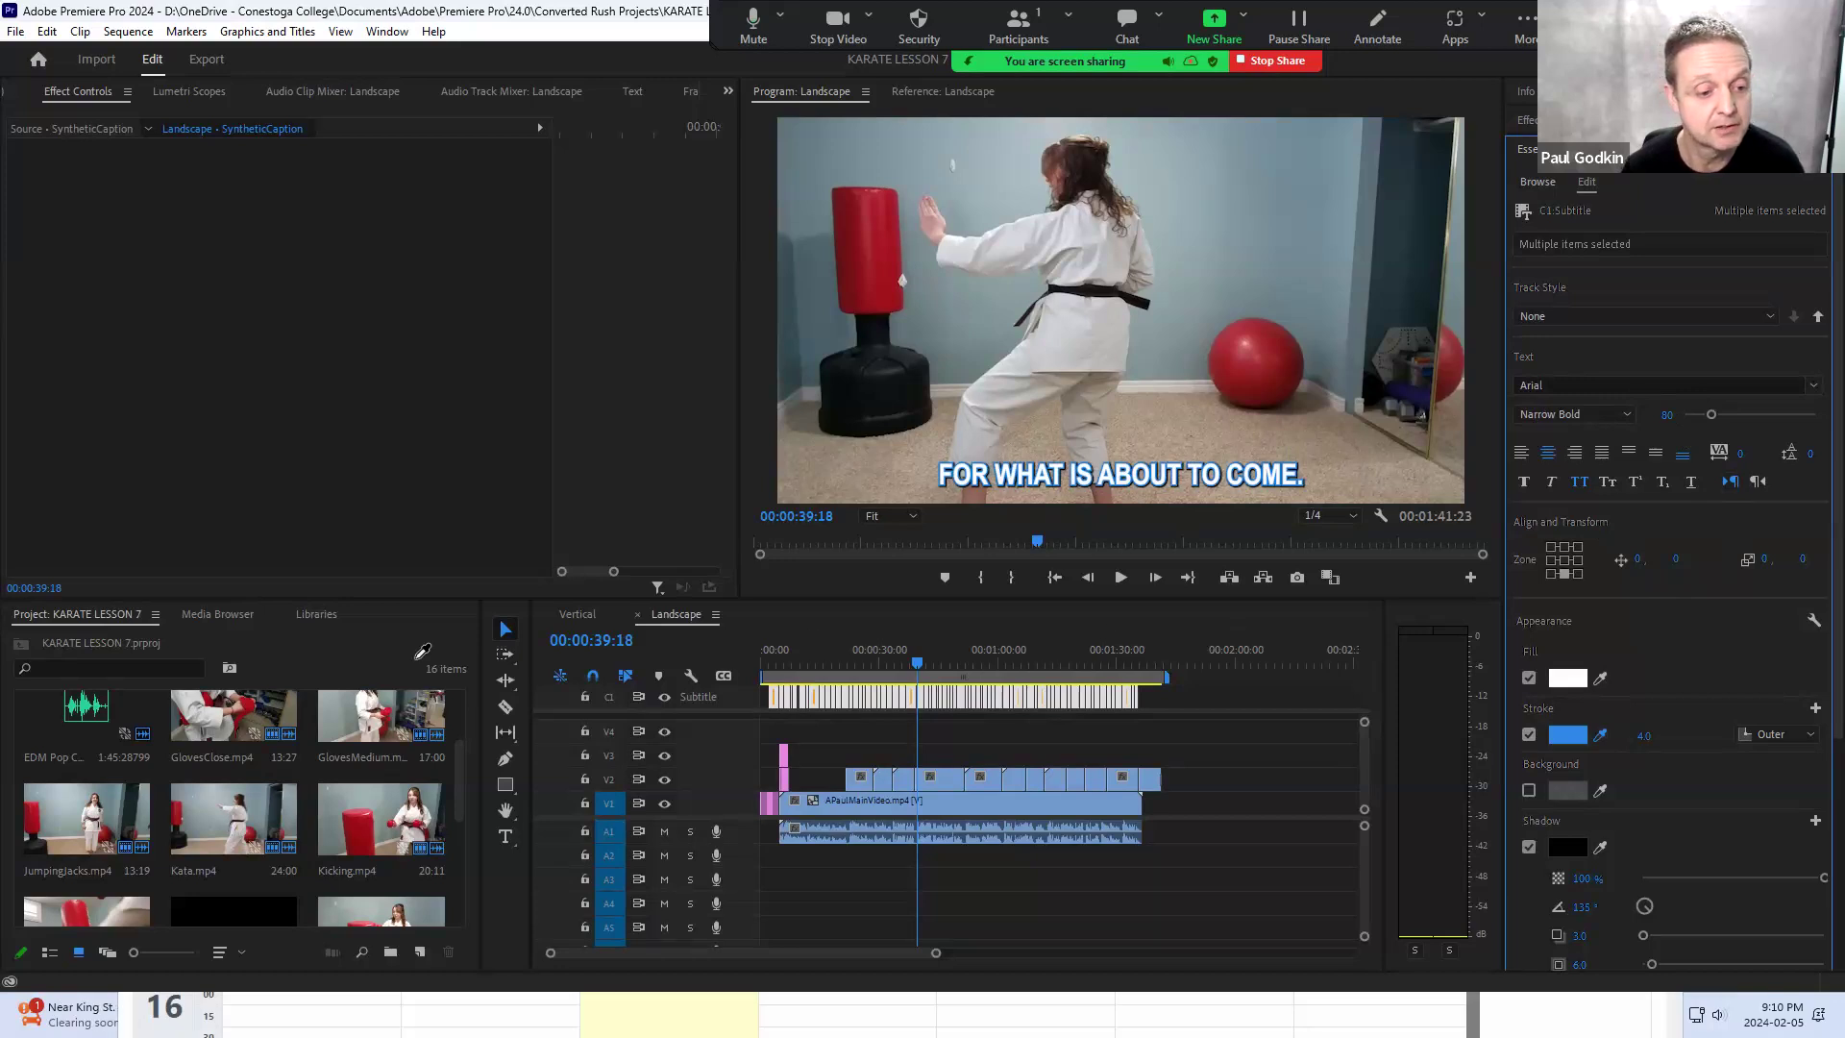
left_click(269, 903)
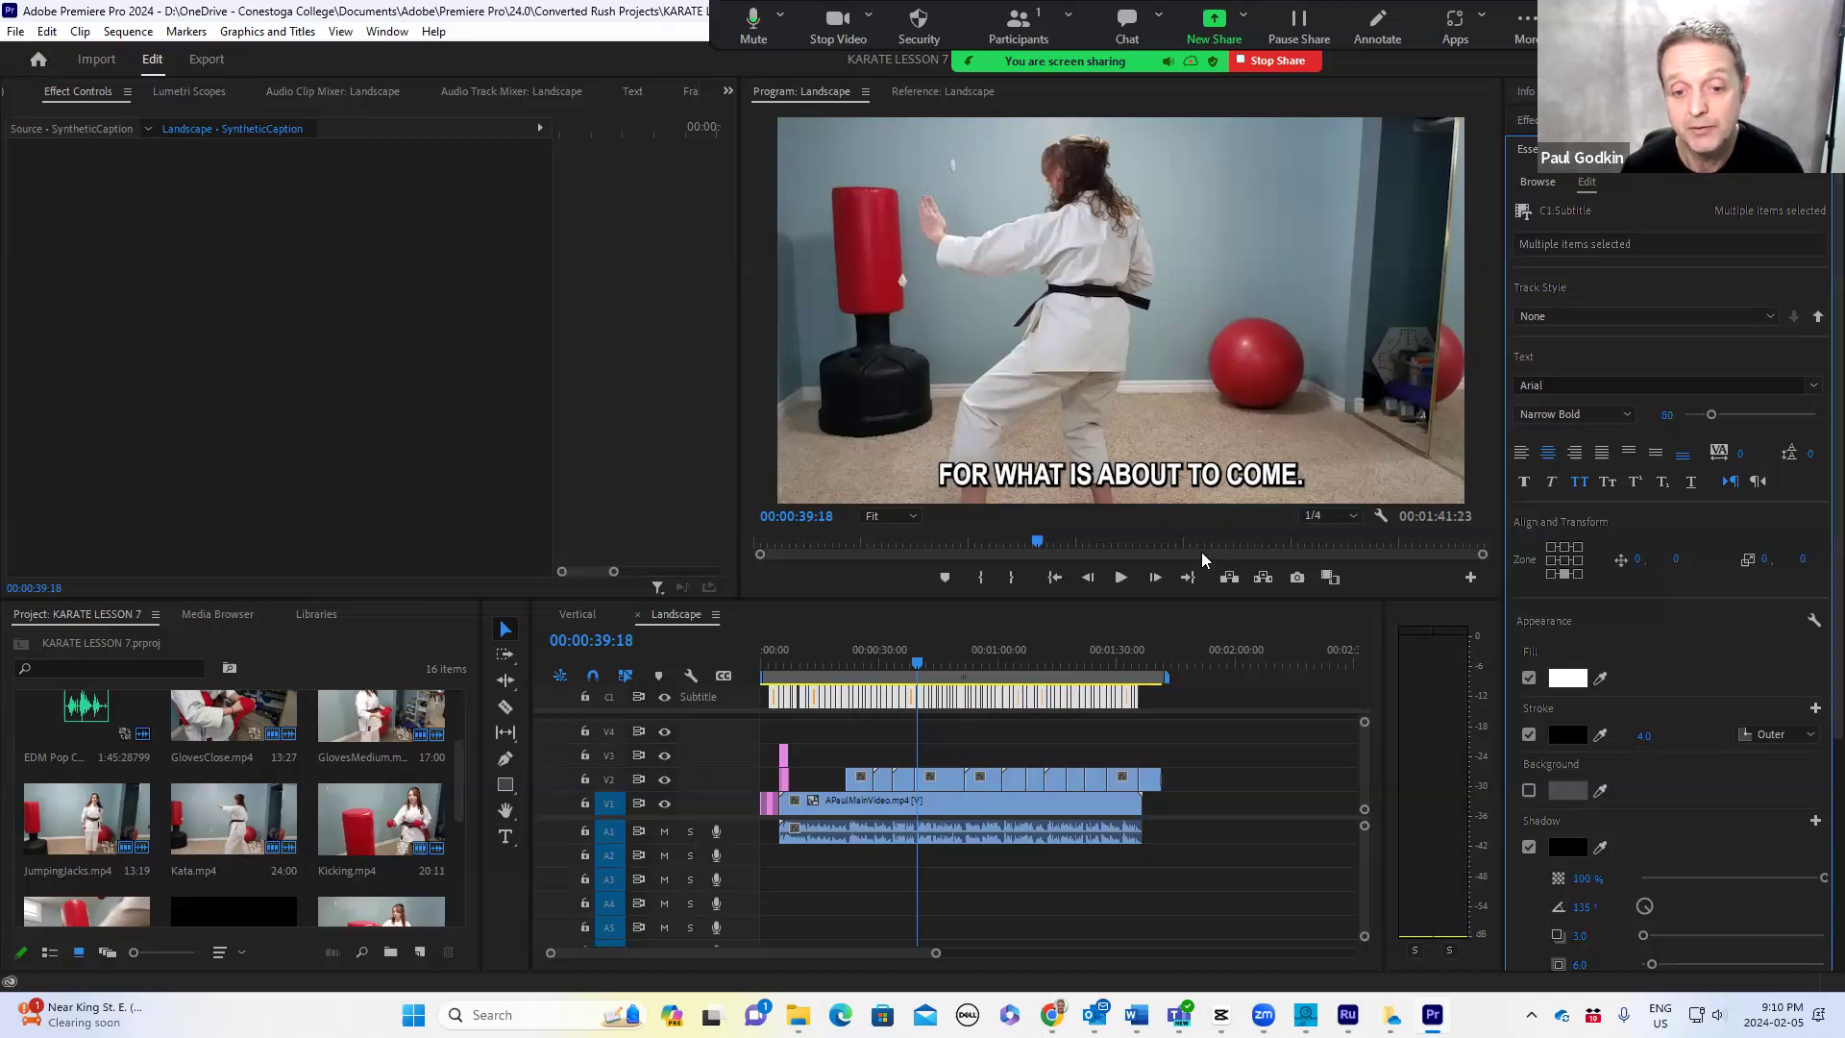
- Play the sequence from 00:00:48:10 to check the restyled captions against the speech
mouse_move(920, 661)
left_mouse_down()
mouse_move(1028, 669)
mouse_move(953, 663)
left_mouse_up()
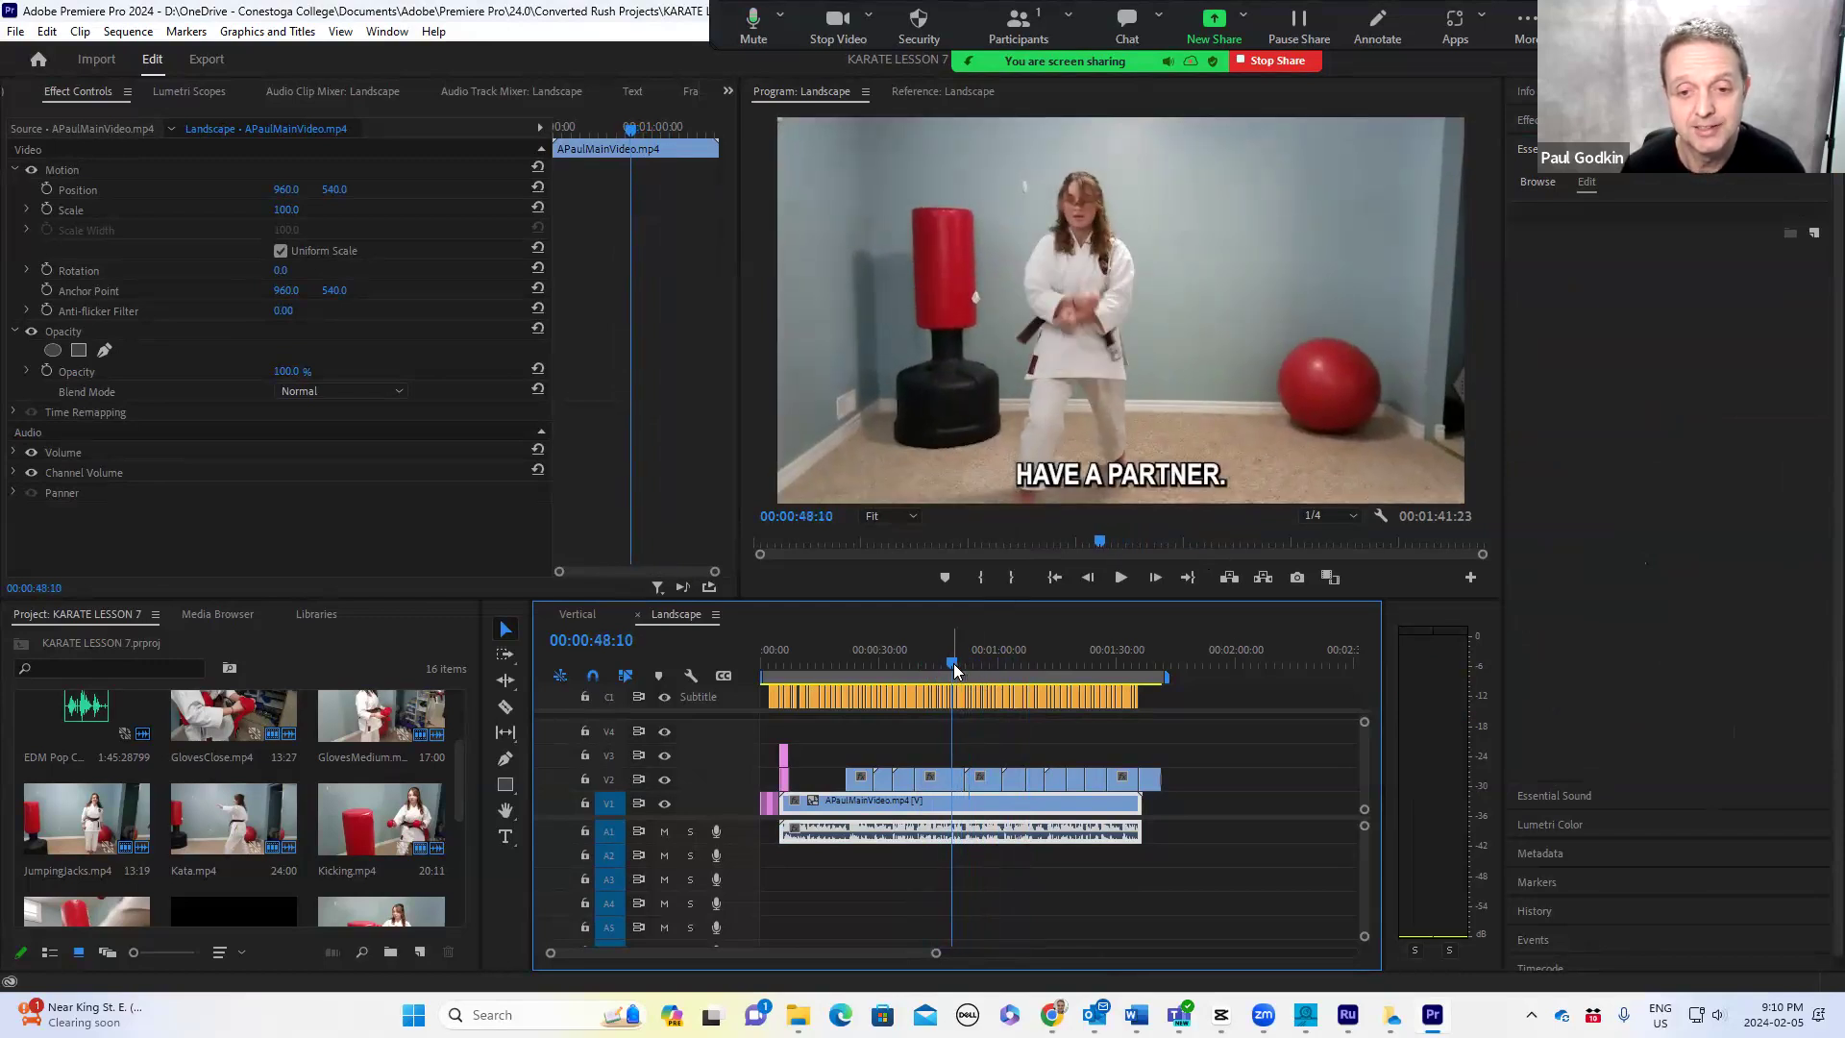
key("space")
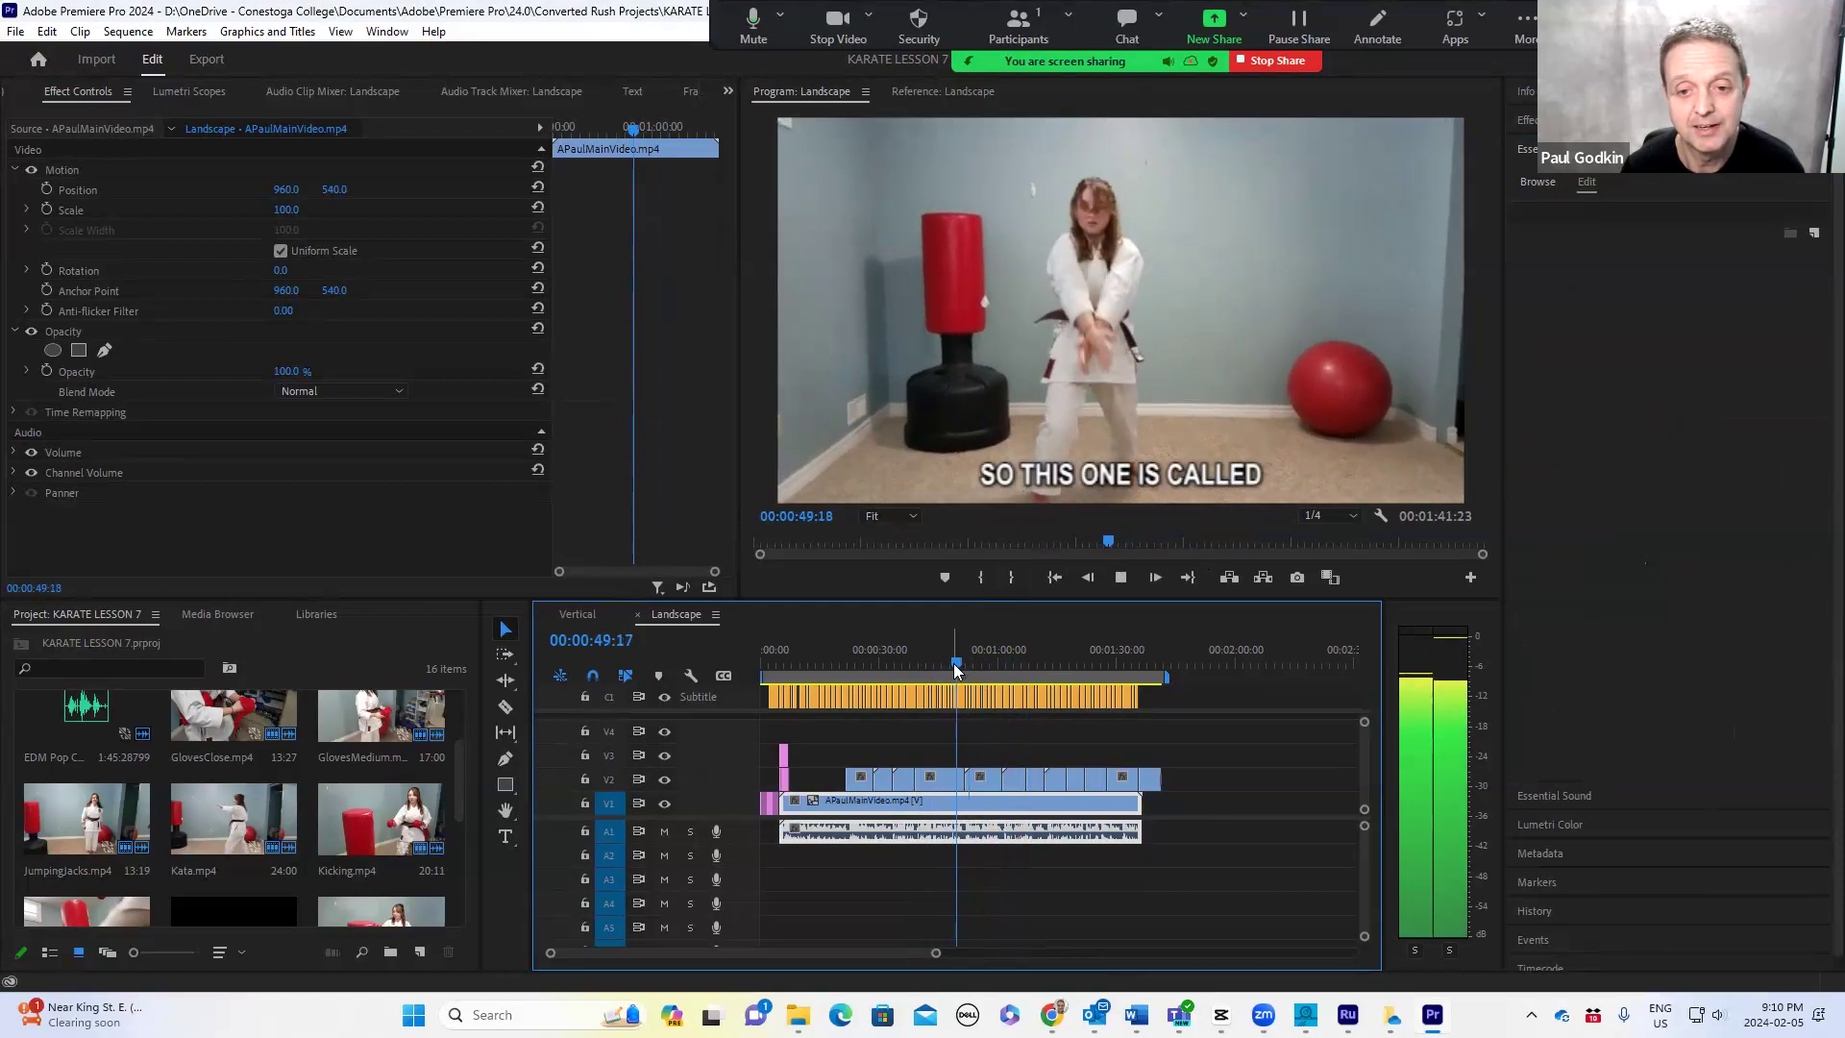
key("space")
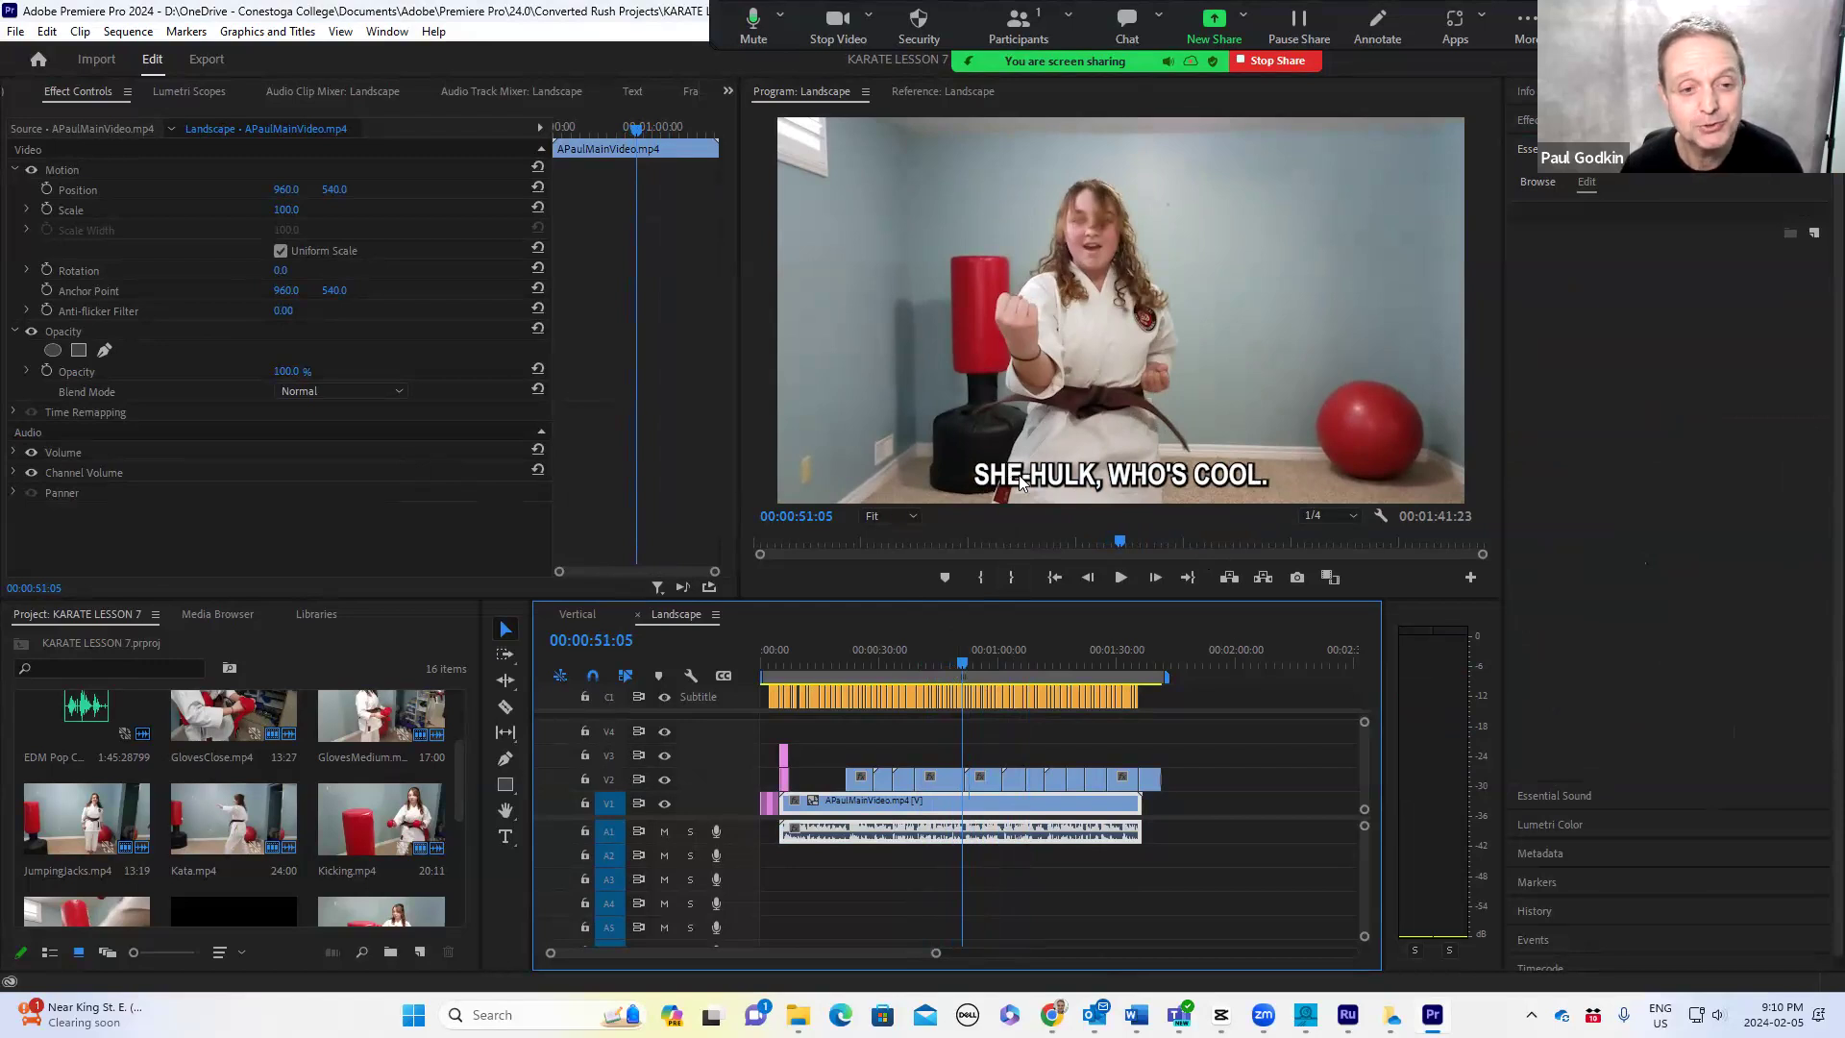
- Display the text list of the captions on the subtitle track
left_click(275, 31)
mouse_move(387, 32)
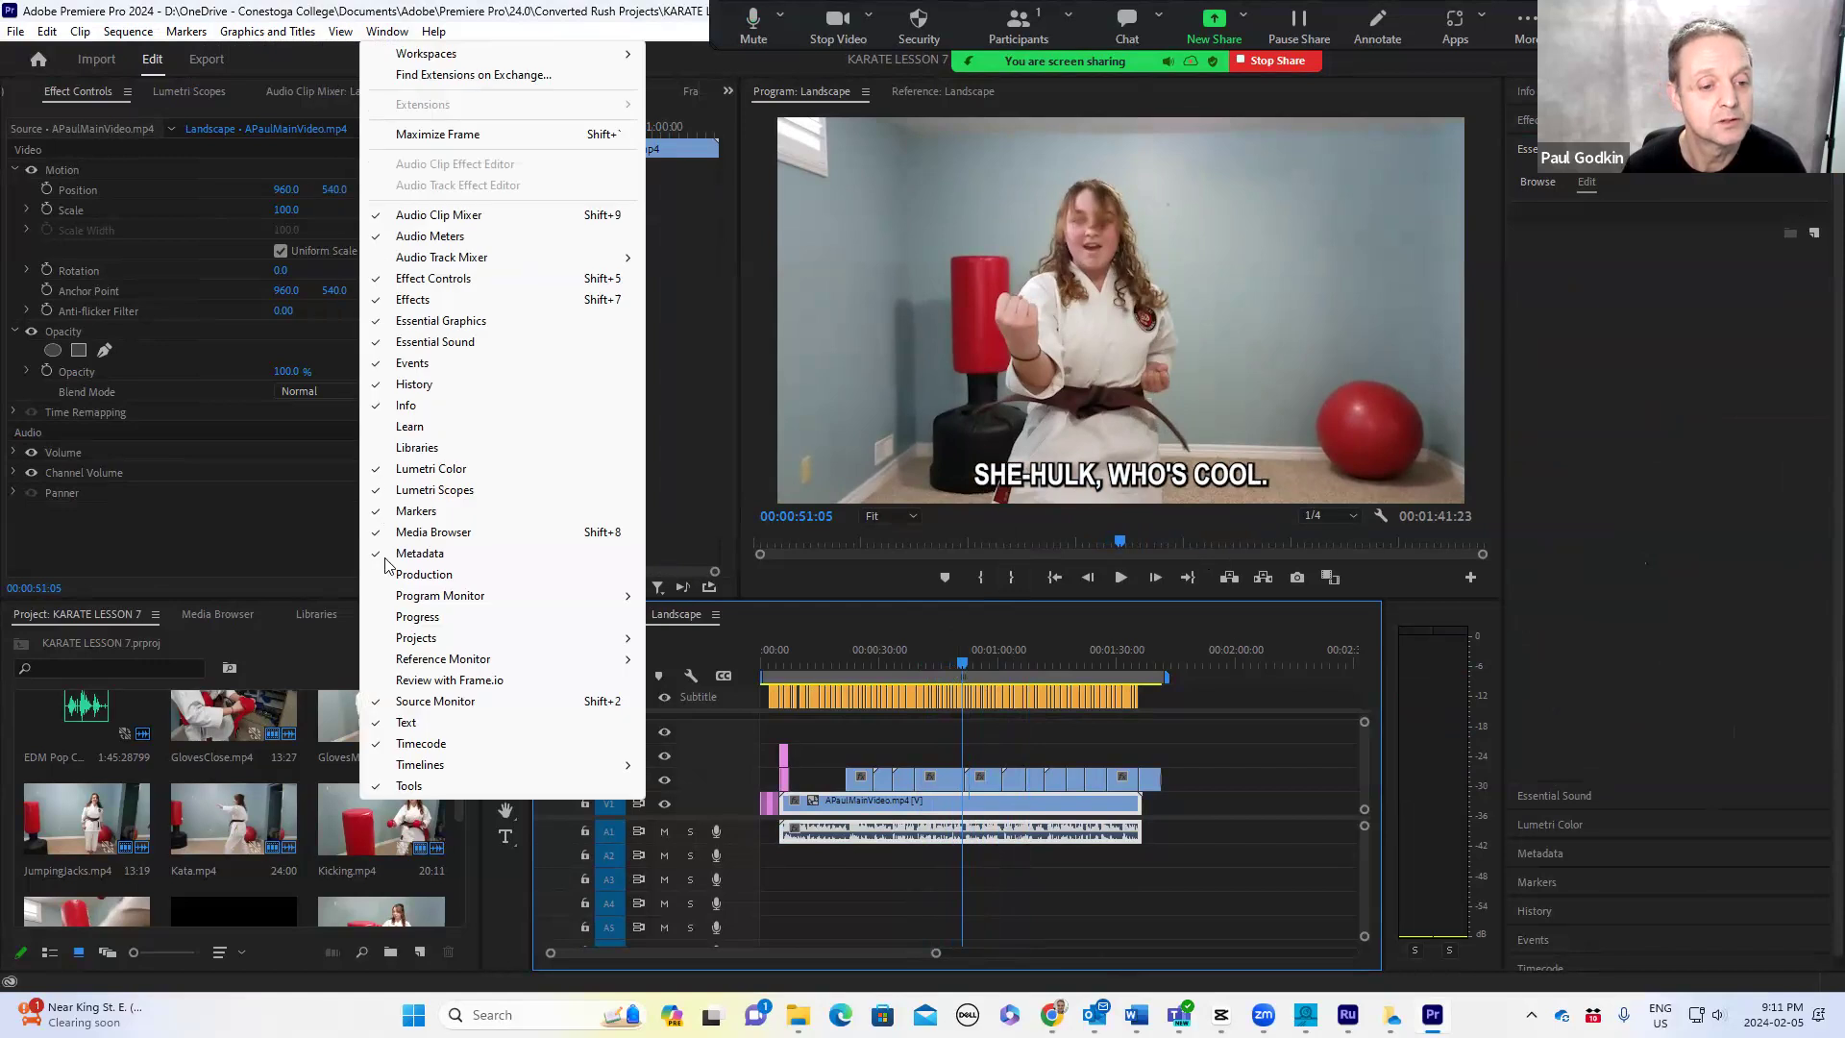
left_click(414, 726)
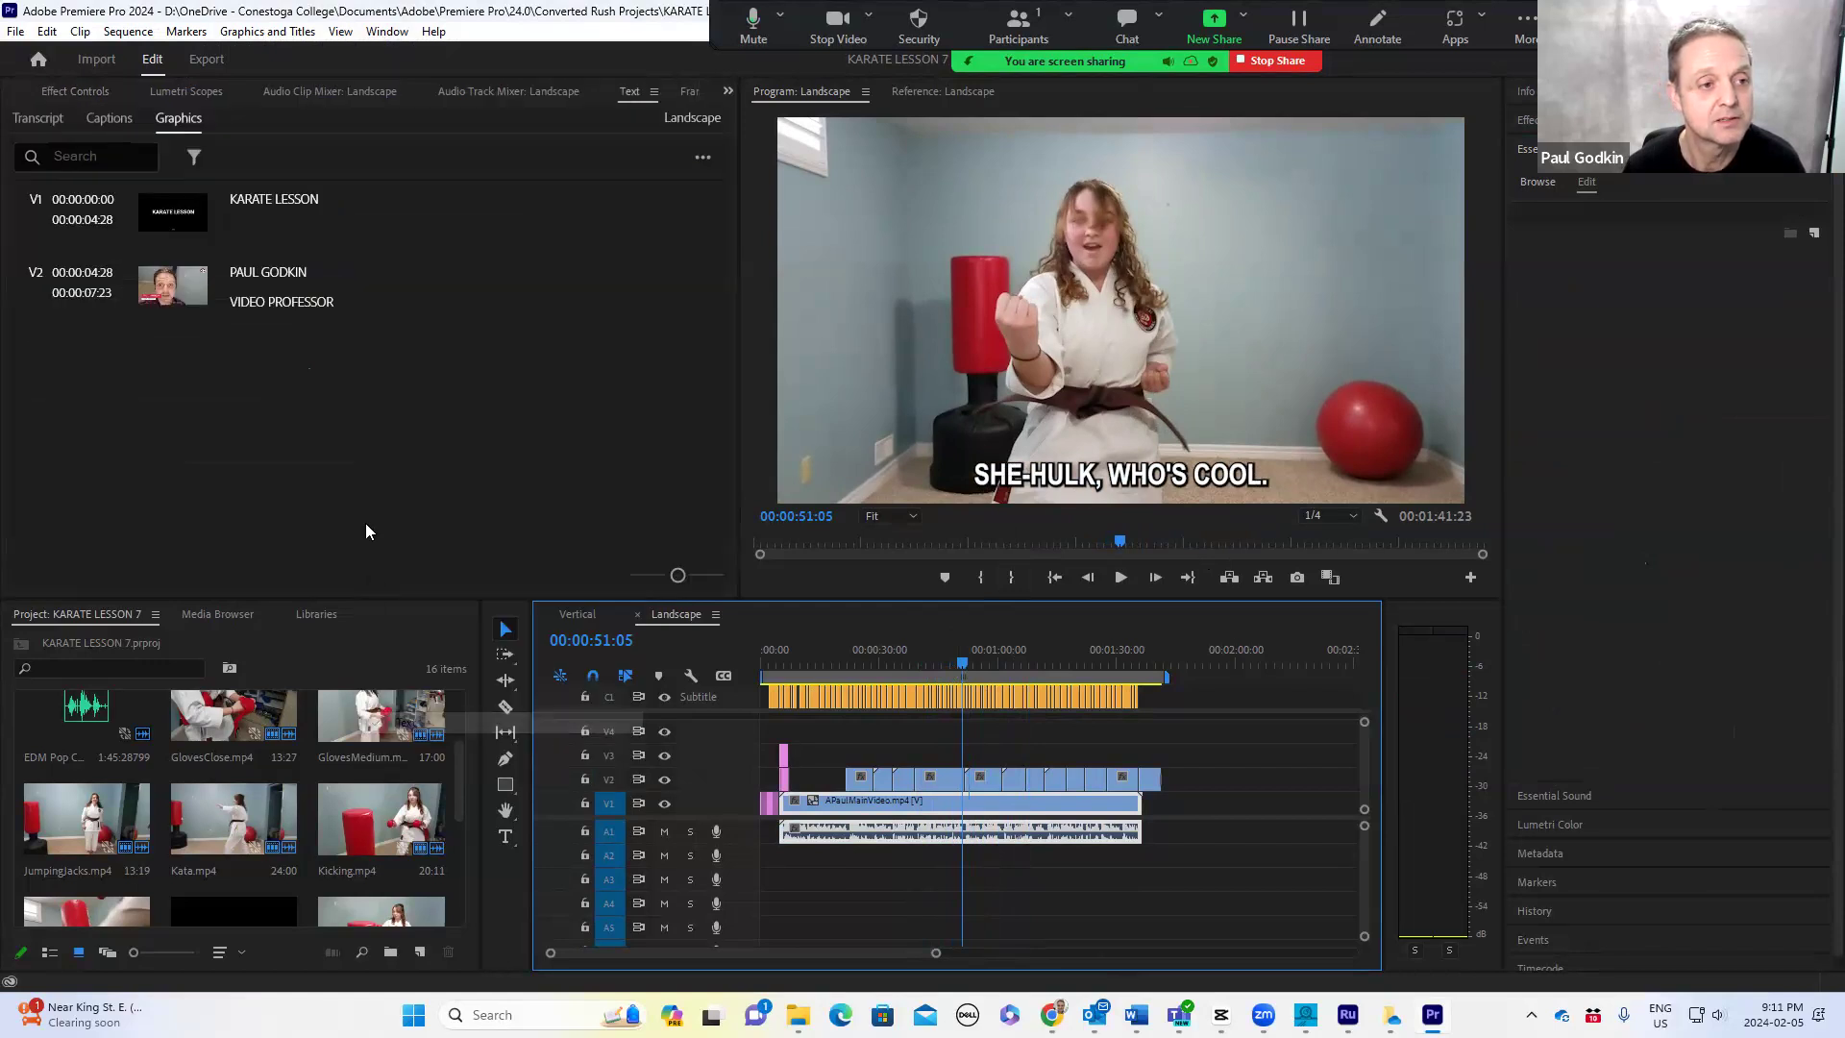
left_click(886, 703)
left_click(925, 699)
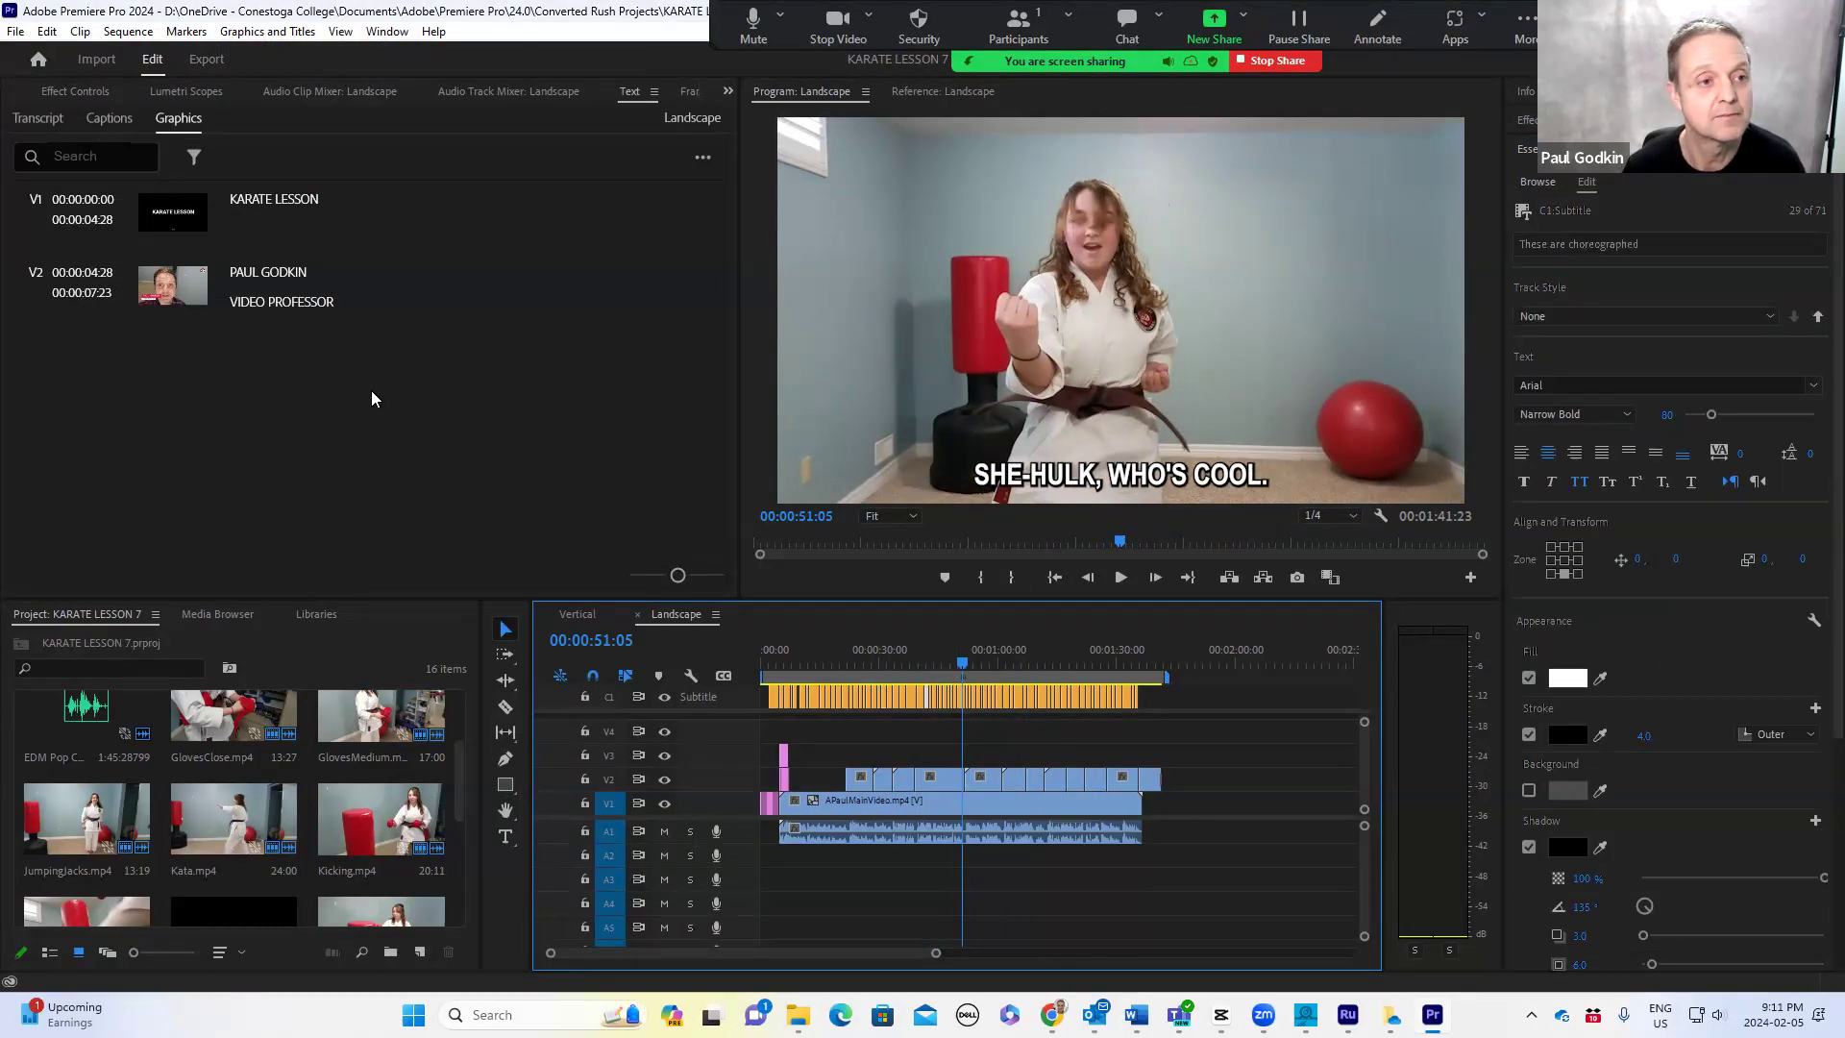
left_click(104, 119)
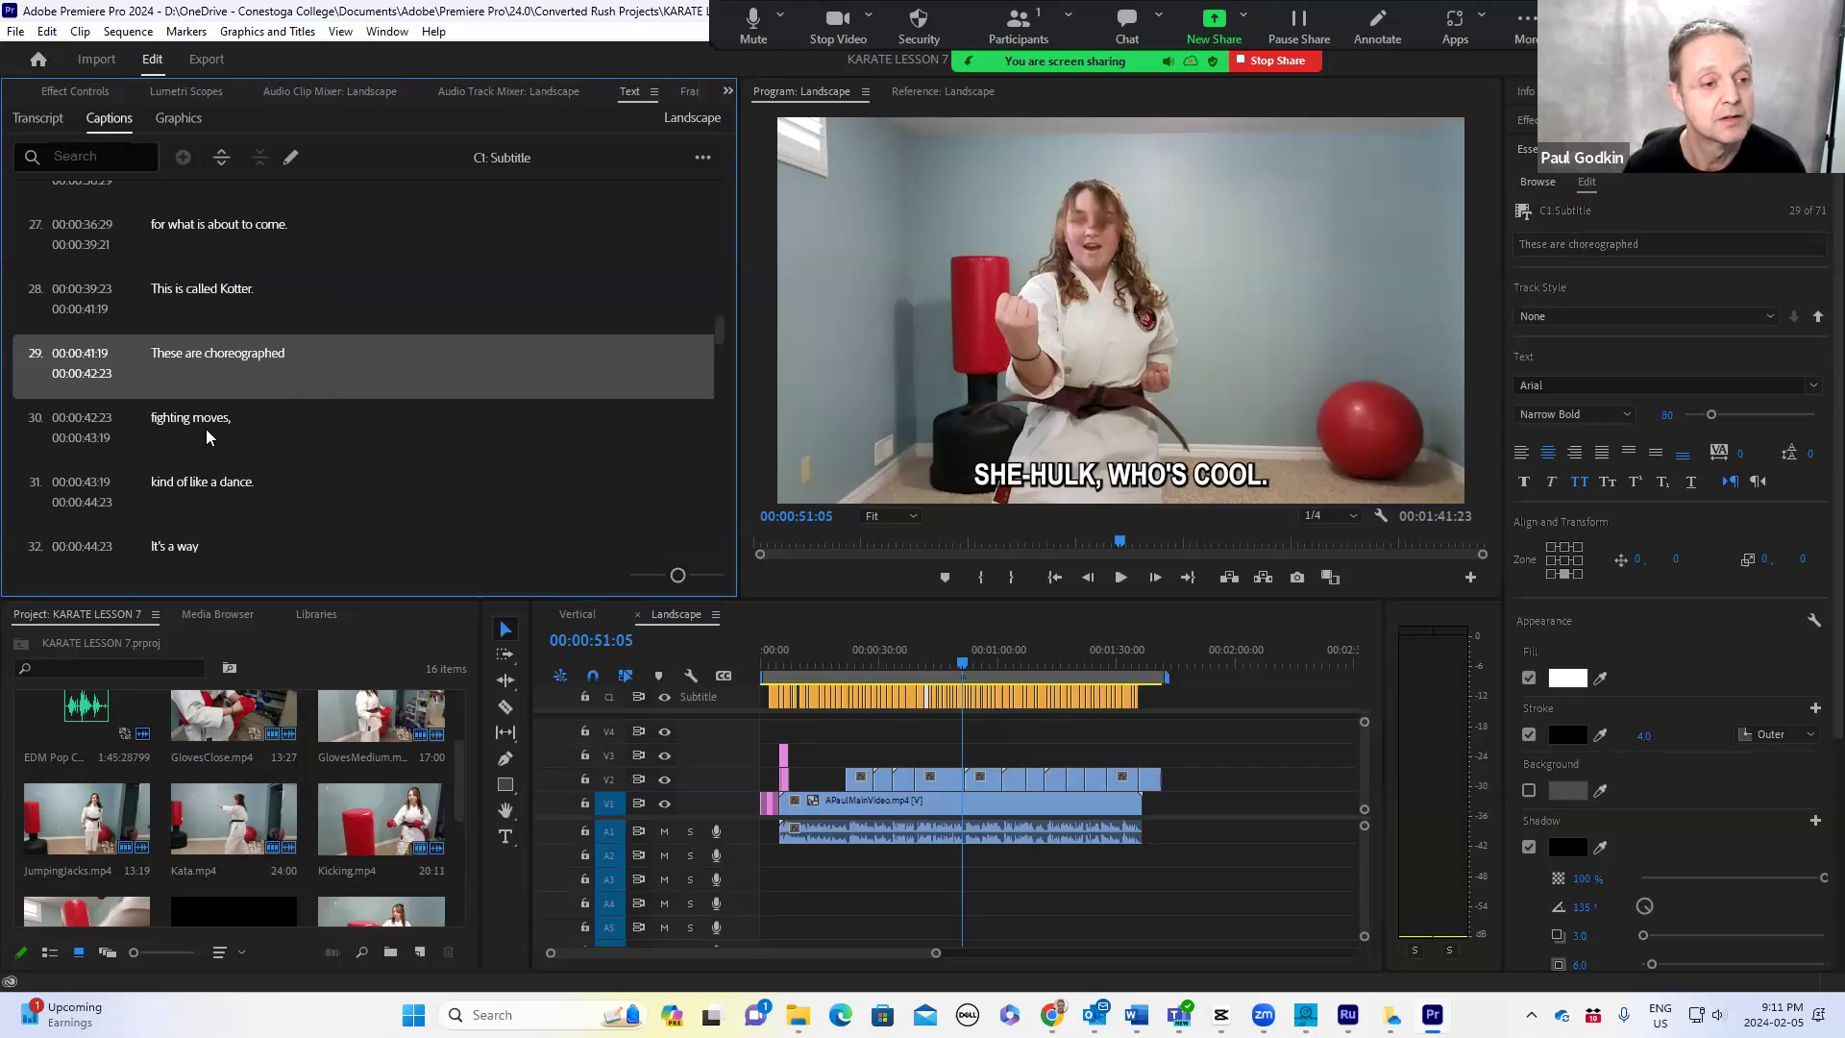
scroll(225, 436, "down", 3)
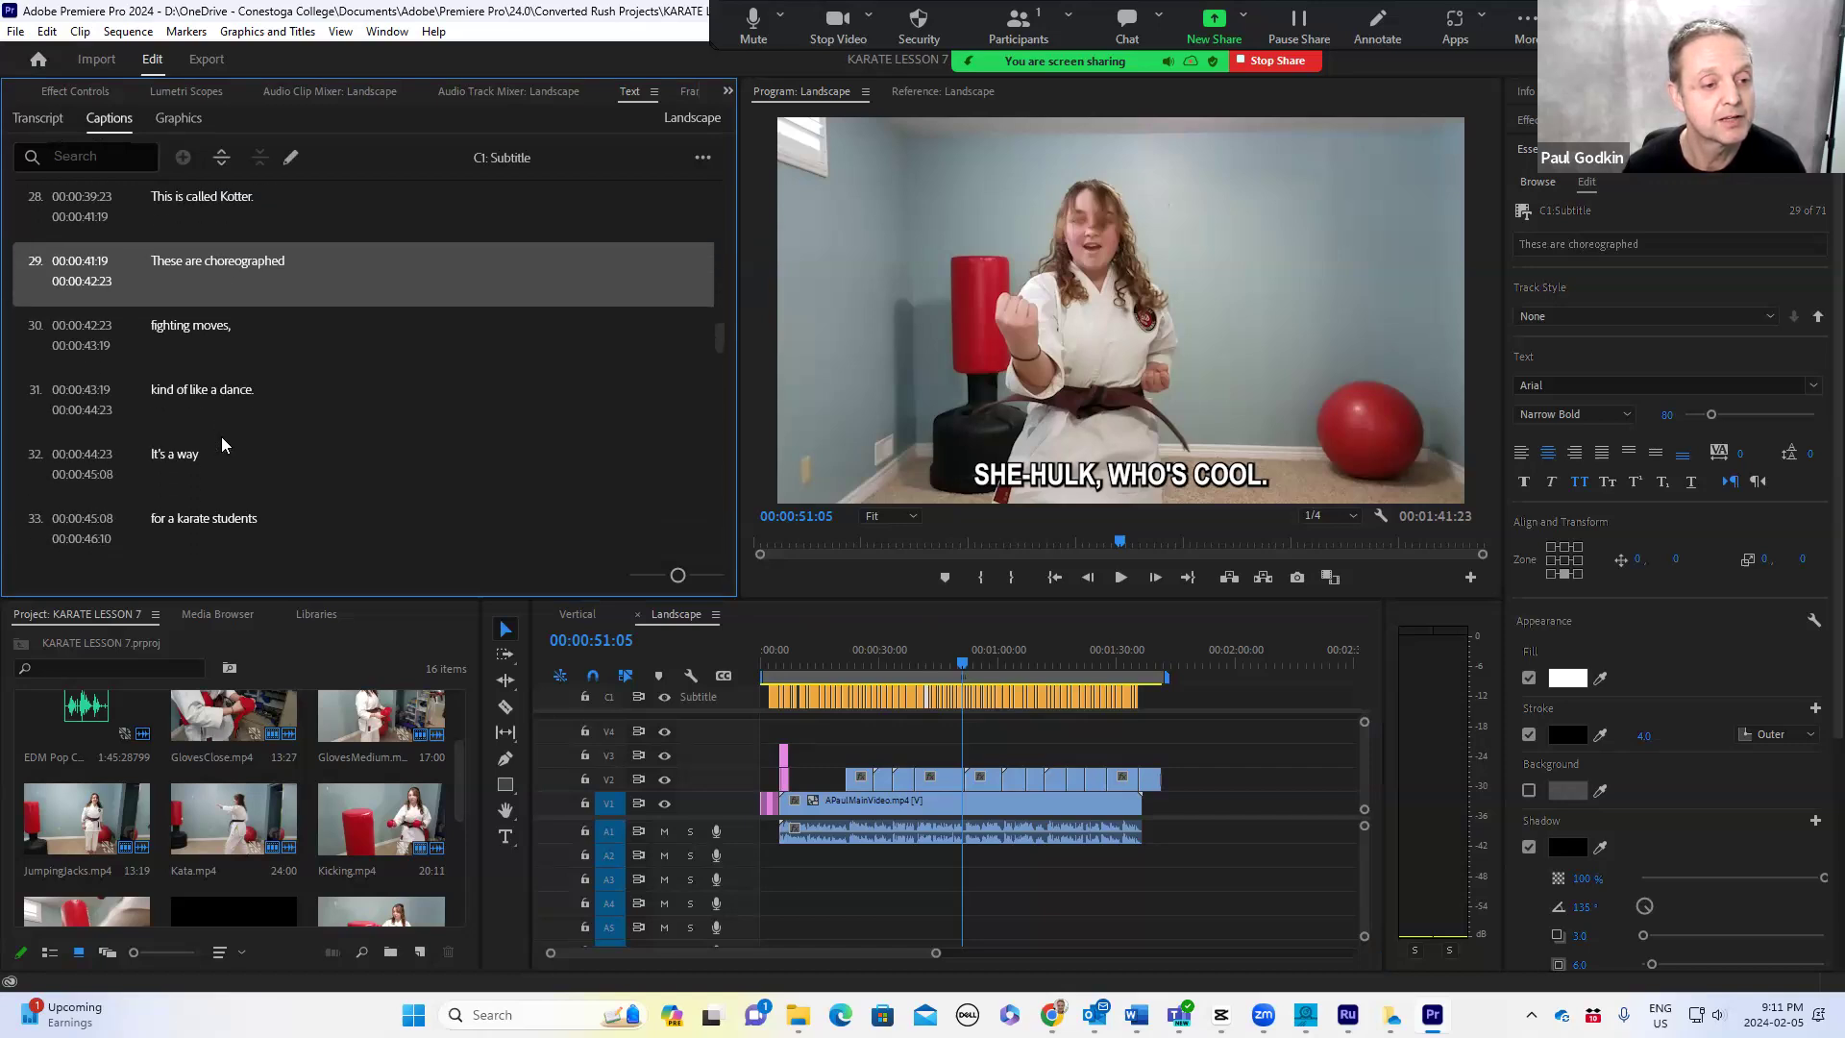
scroll(221, 436, "down", 6)
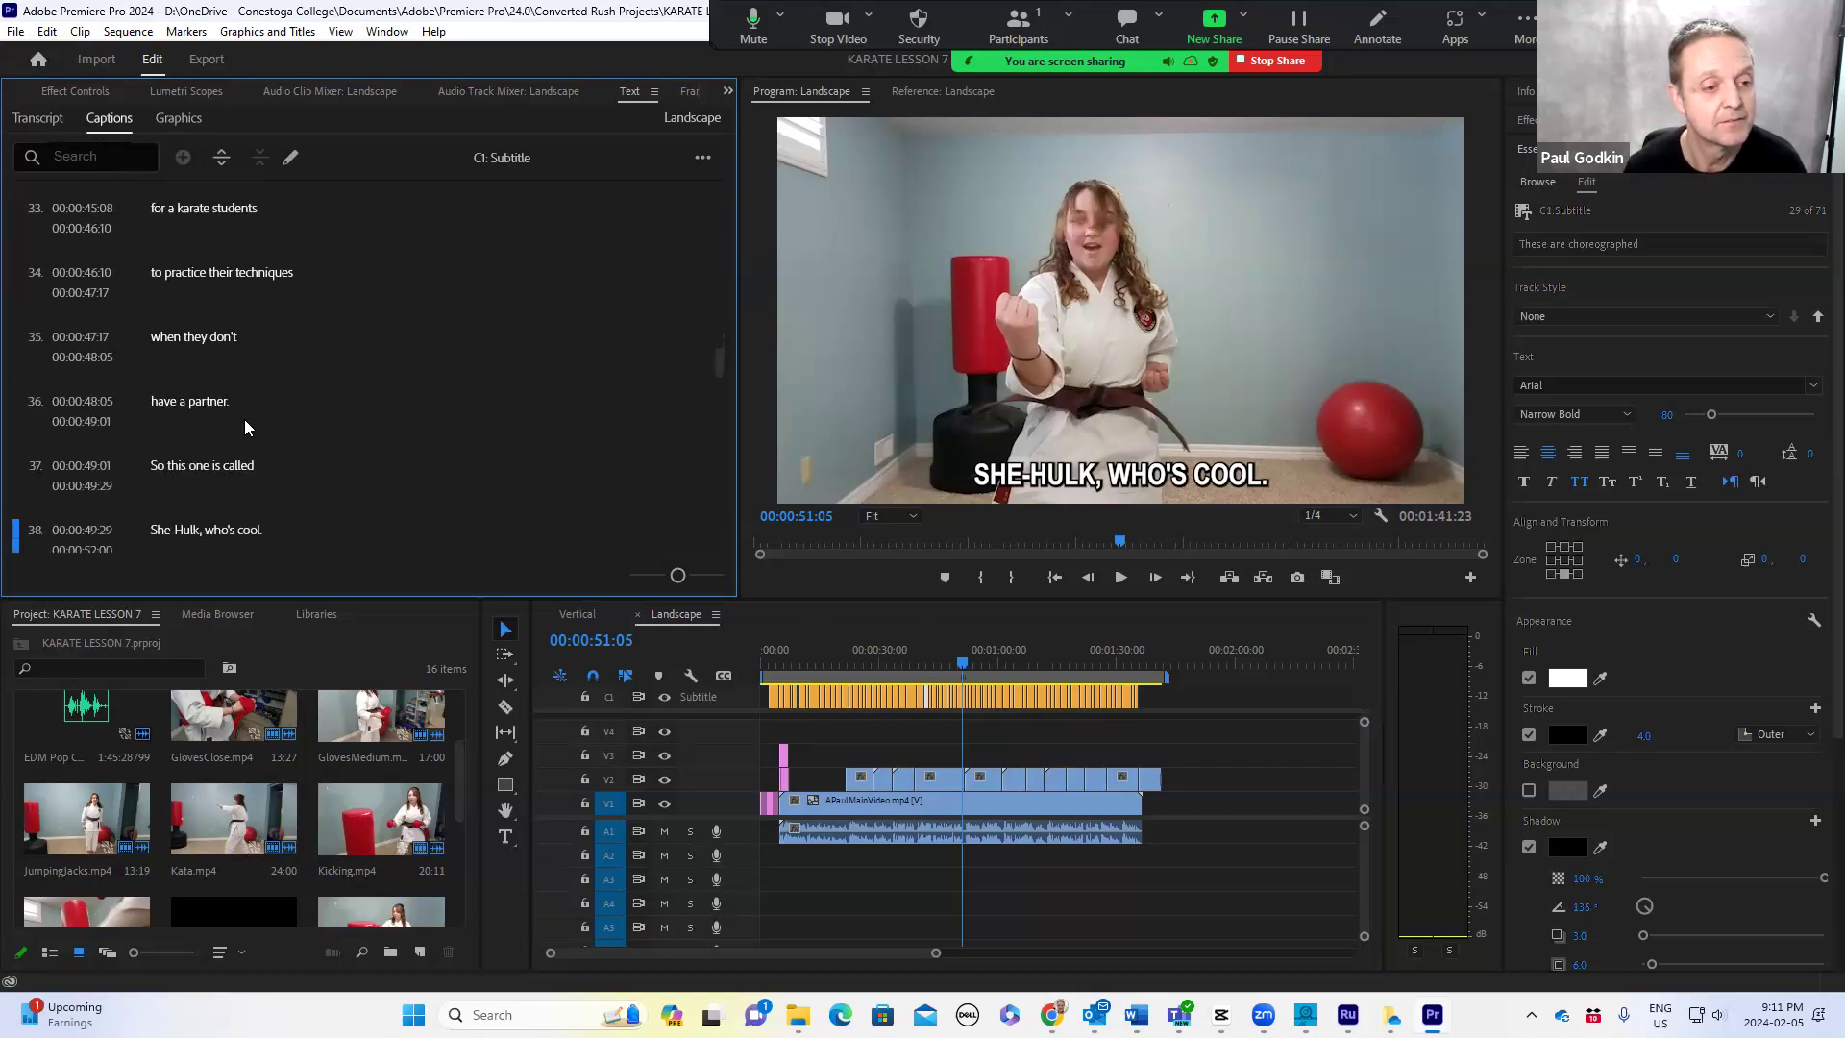
scroll(212, 414, "down", 1)
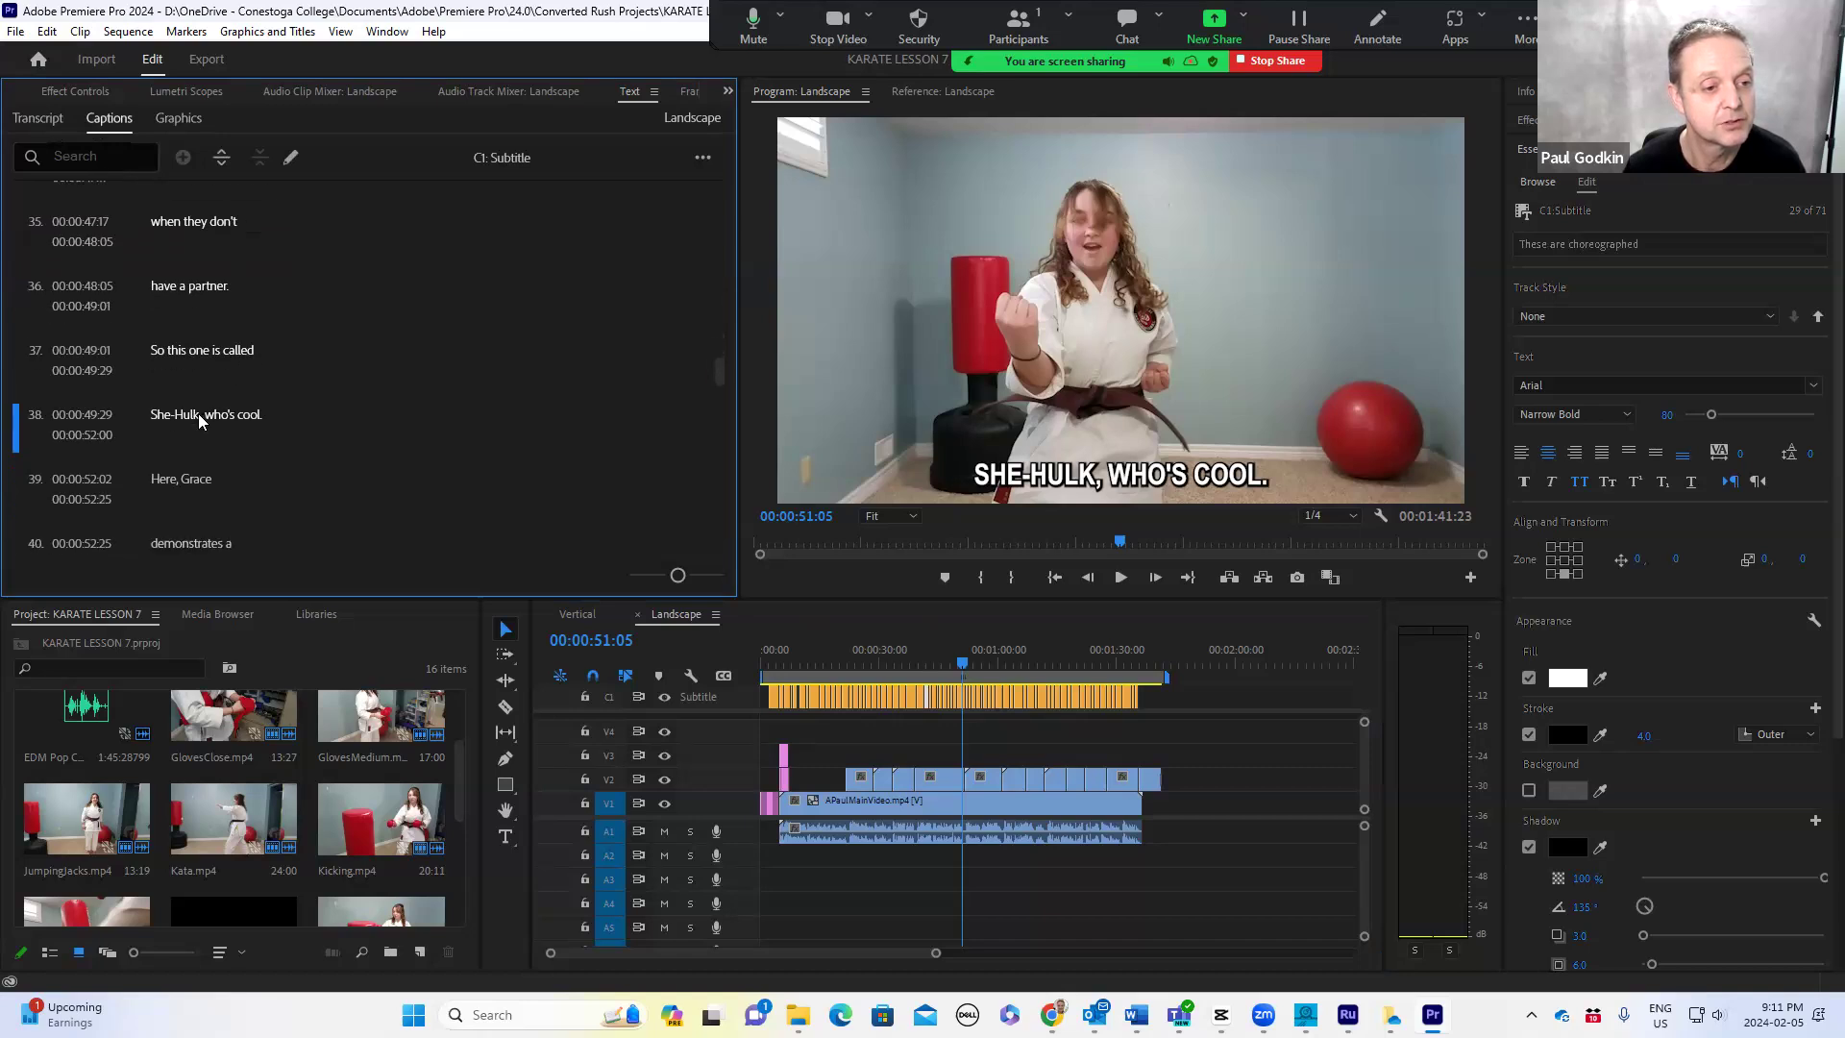
left_click(171, 413)
double_click(179, 411)
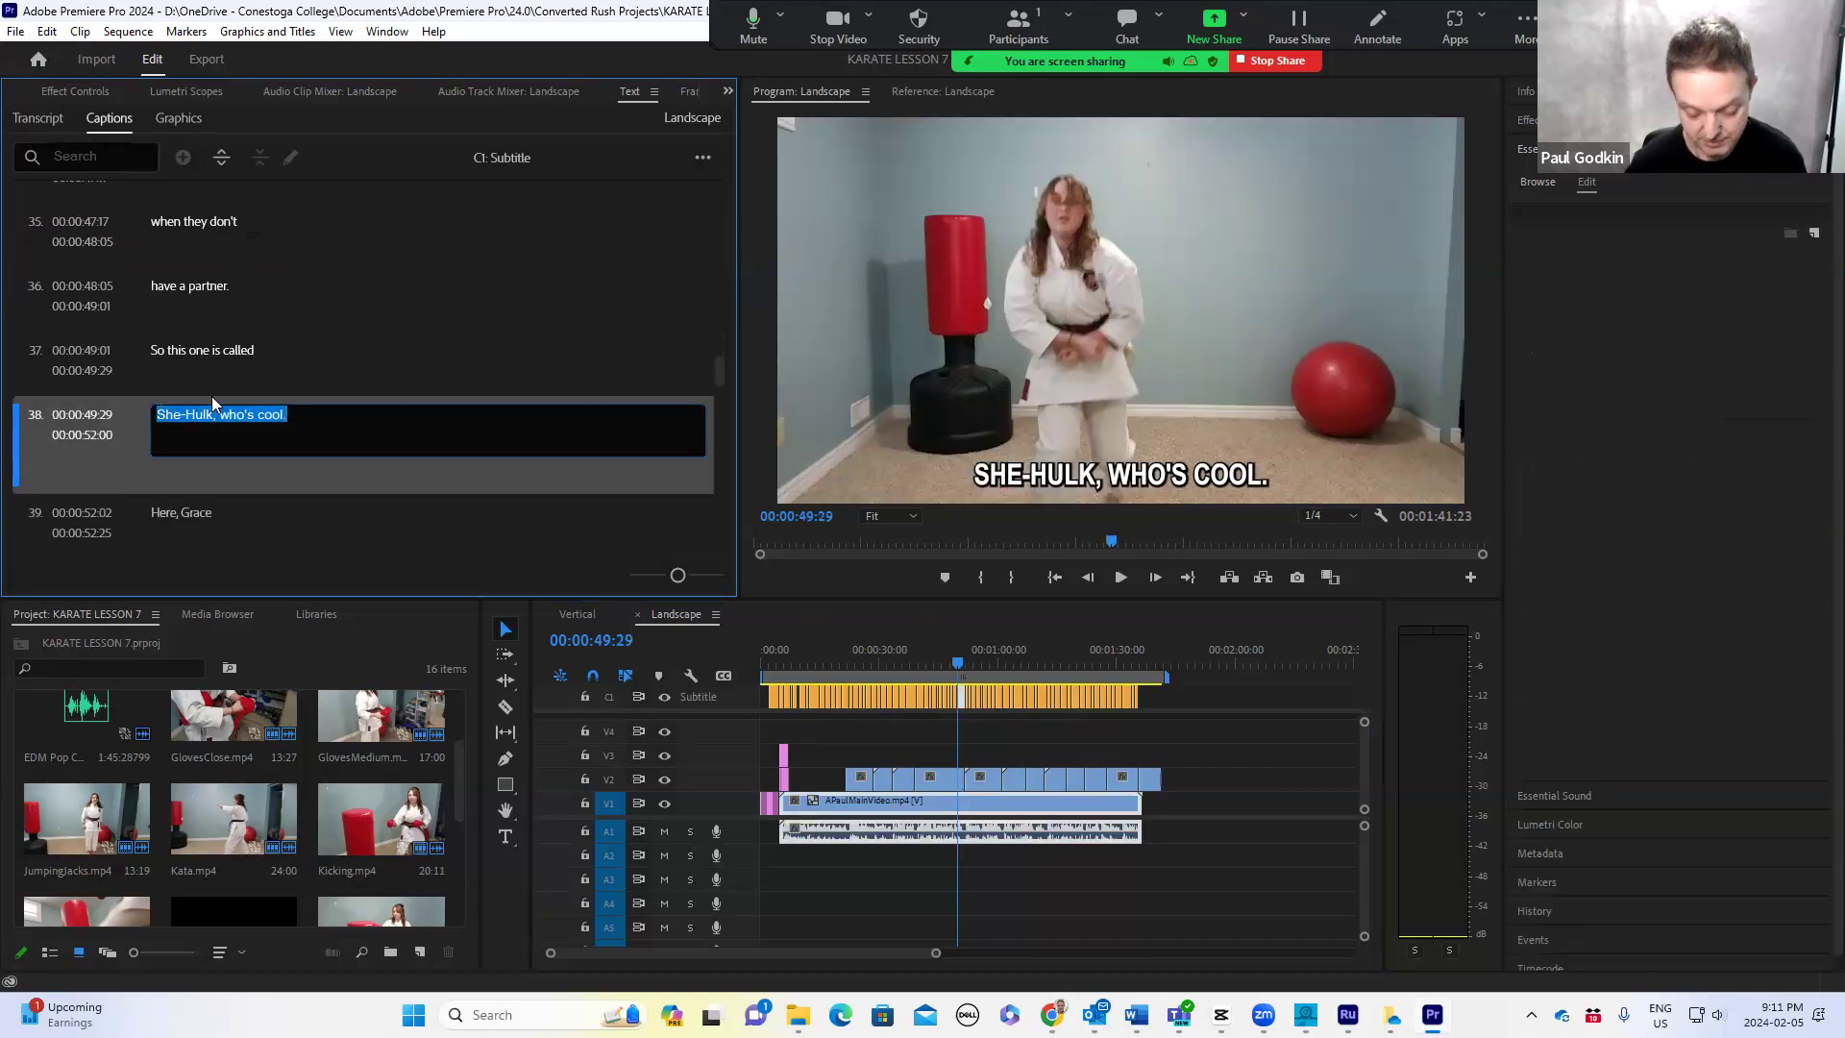
type("Shiho K")
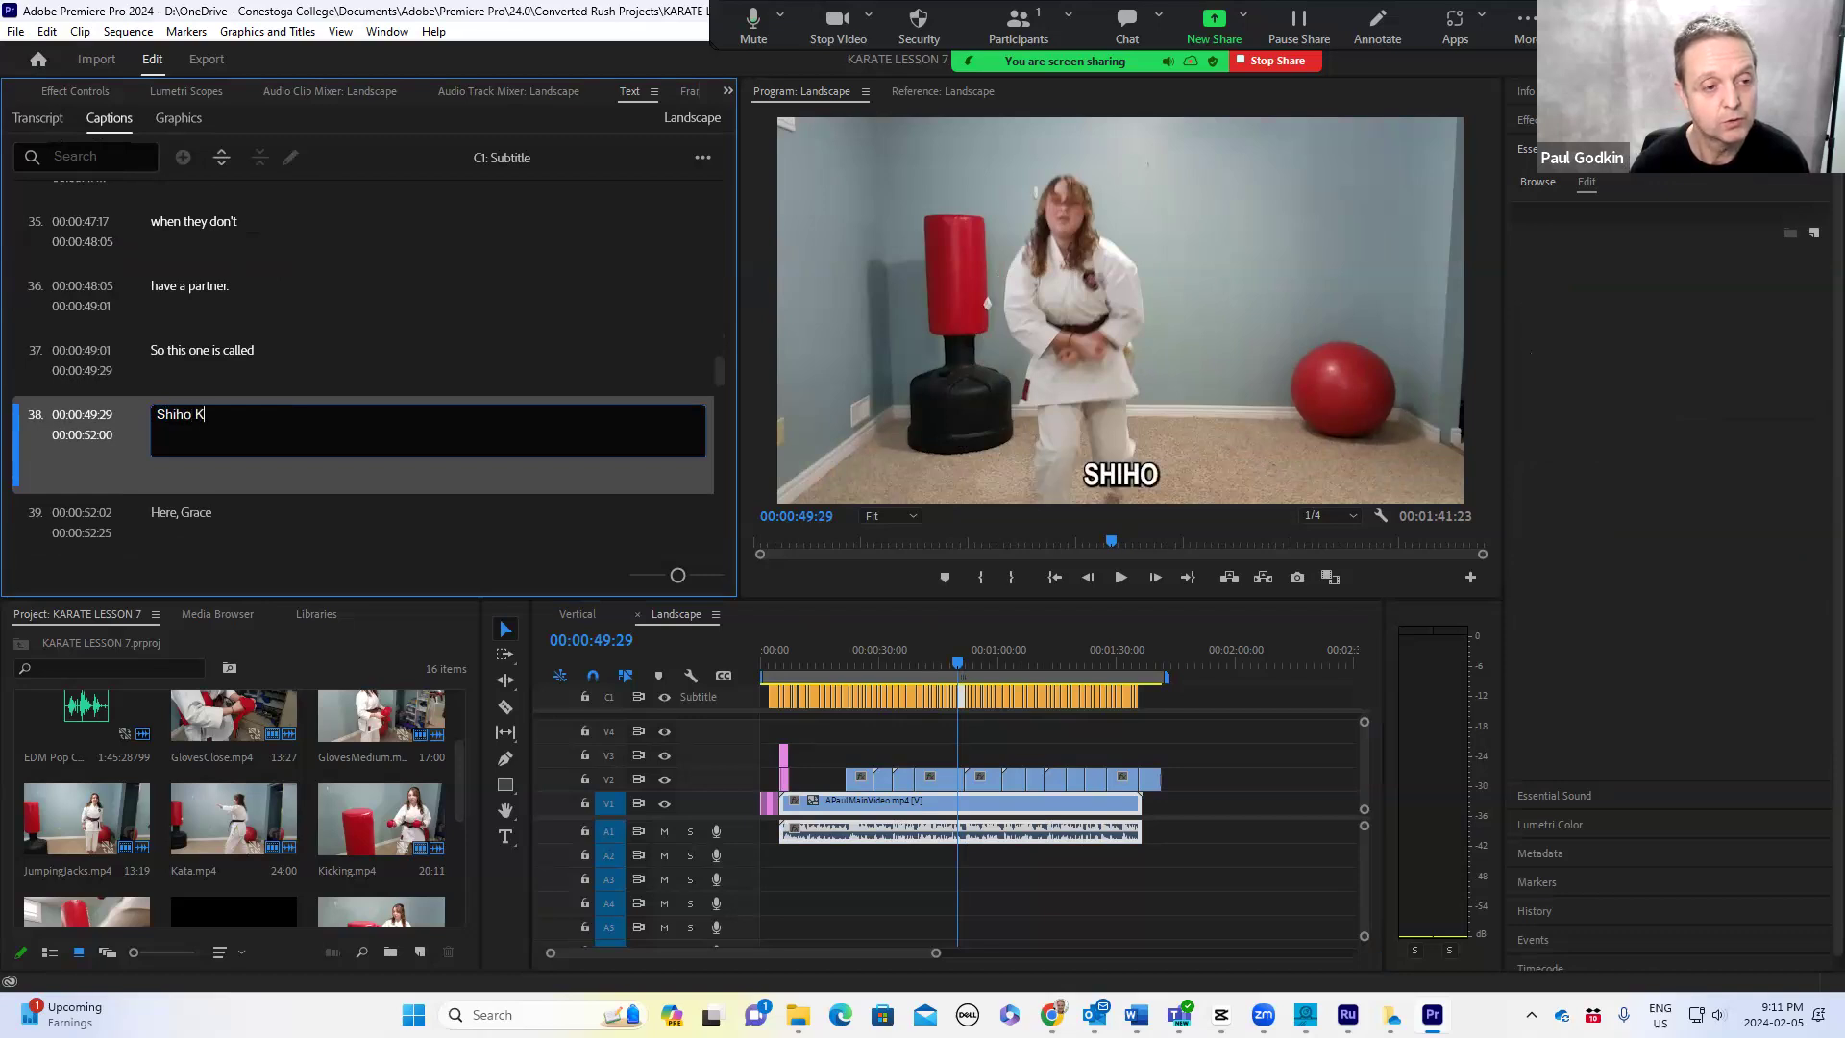
type("osokun")
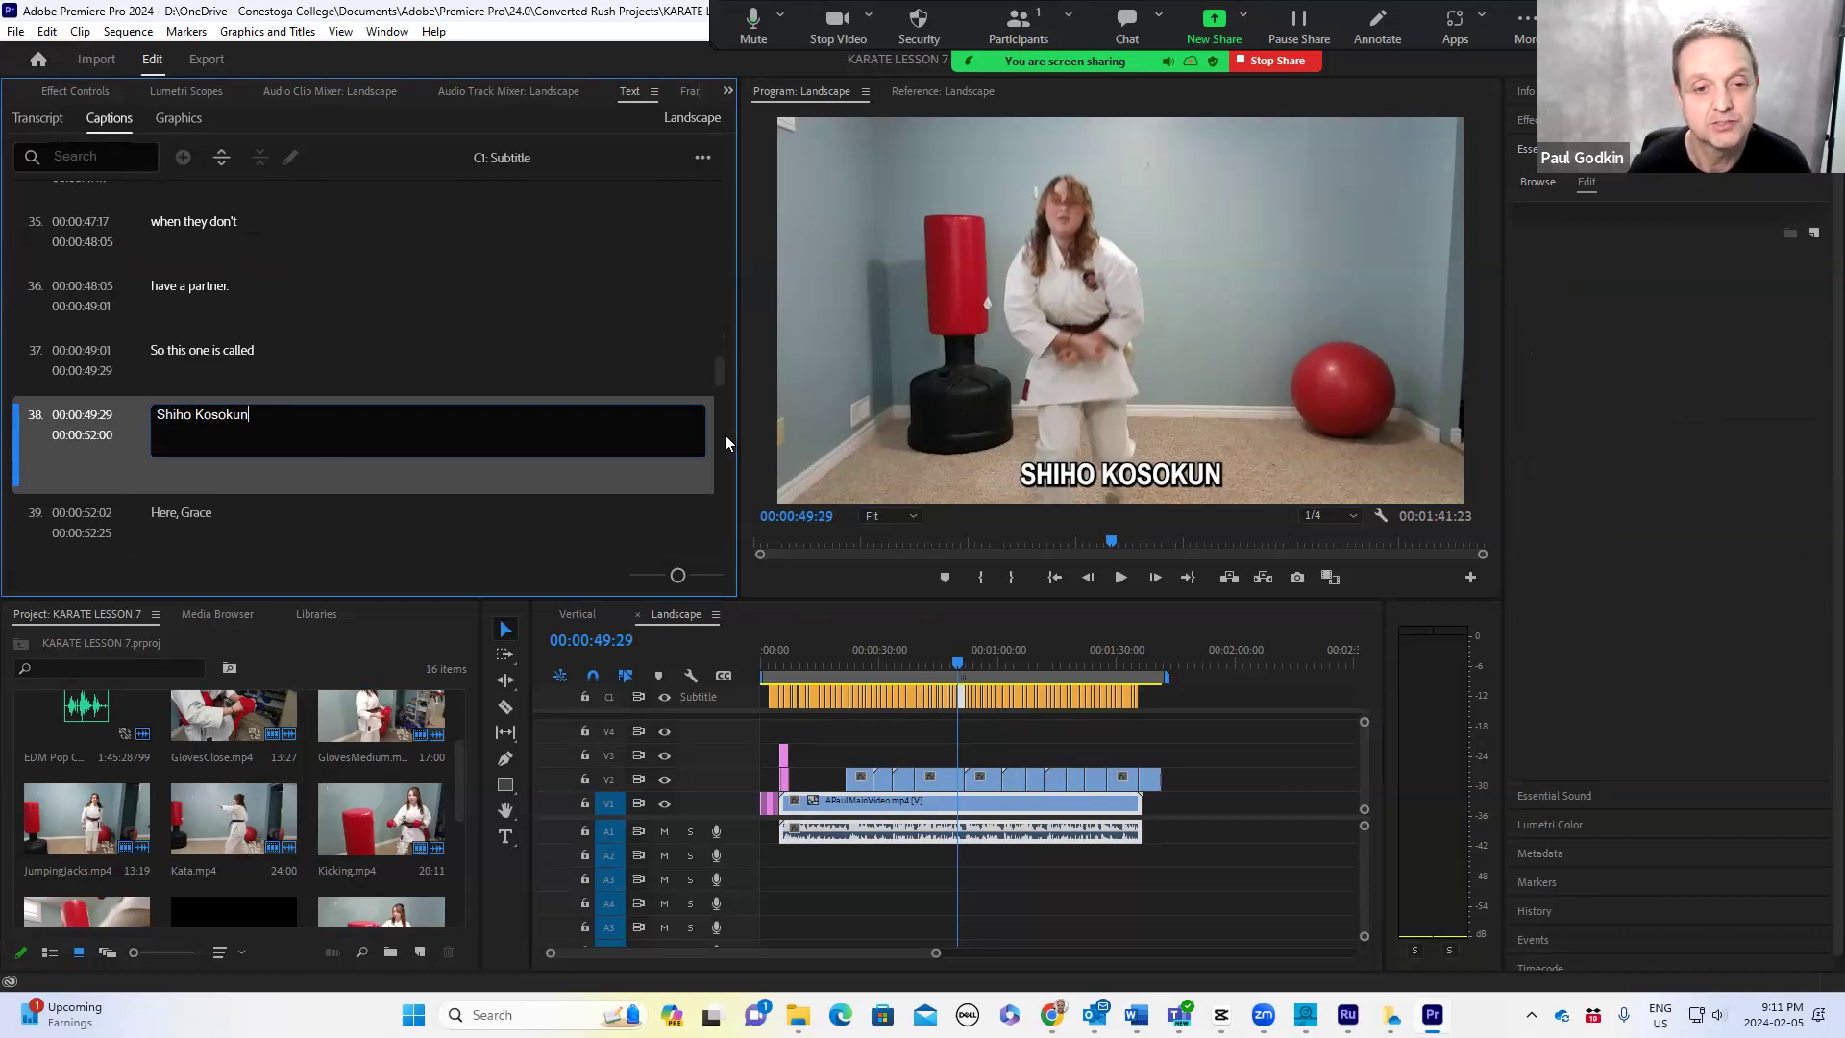
left_click(695, 519)
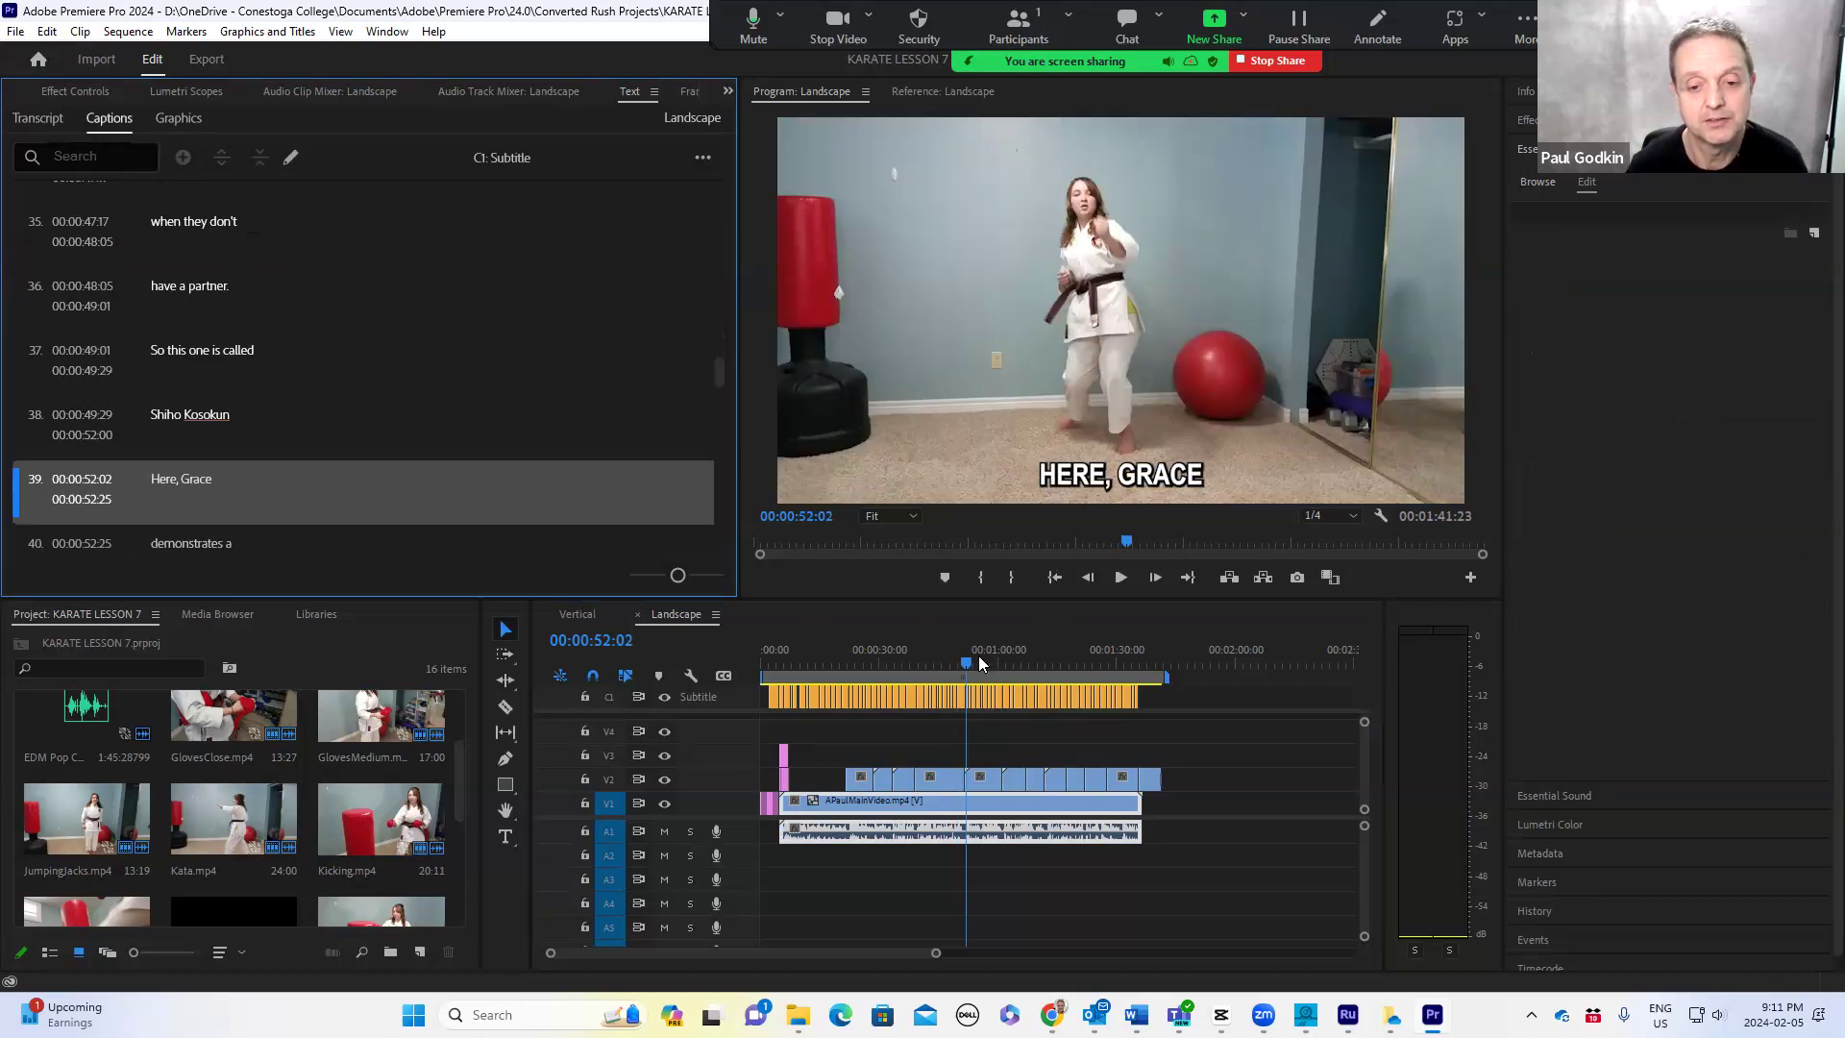
- Return to the start of the Landscape sequence, preview the Vertical sequence for comparison, and switch back to Landscape
left_click_drag(966, 668, 800, 673)
left_click_drag(1020, 711, 579, 625)
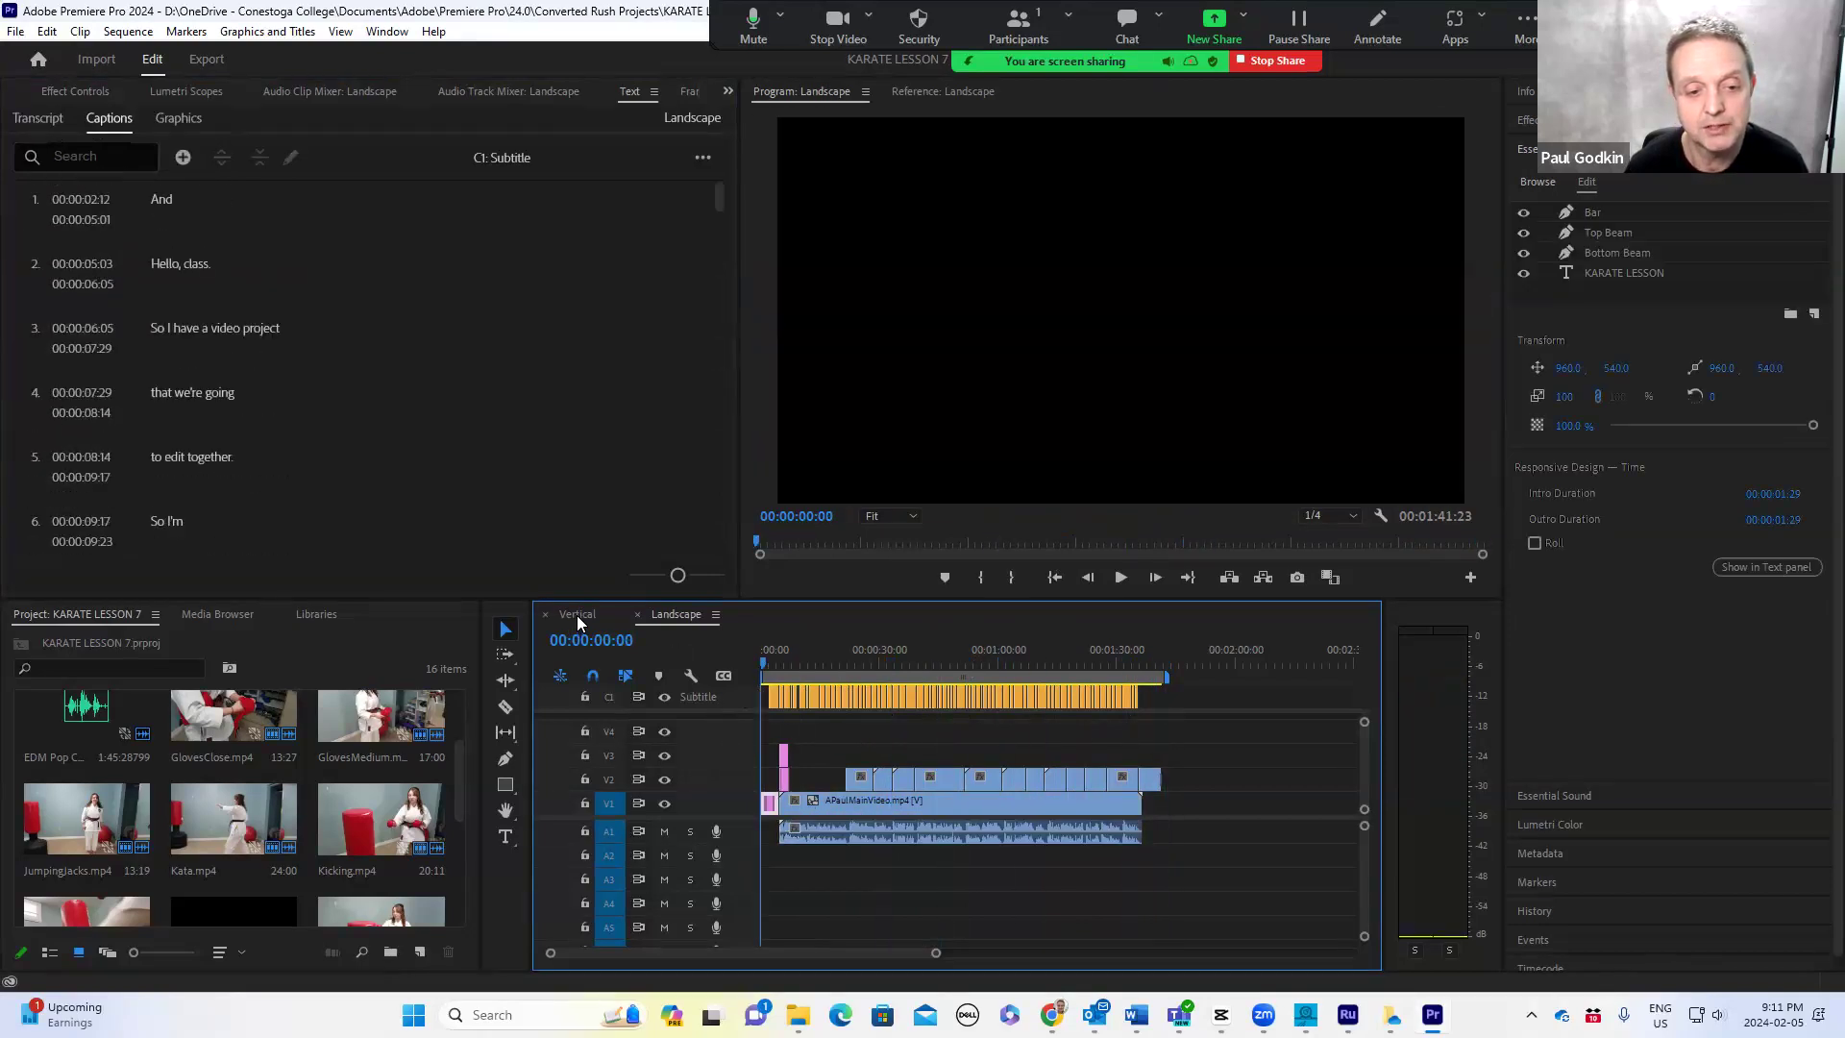
left_click(577, 615)
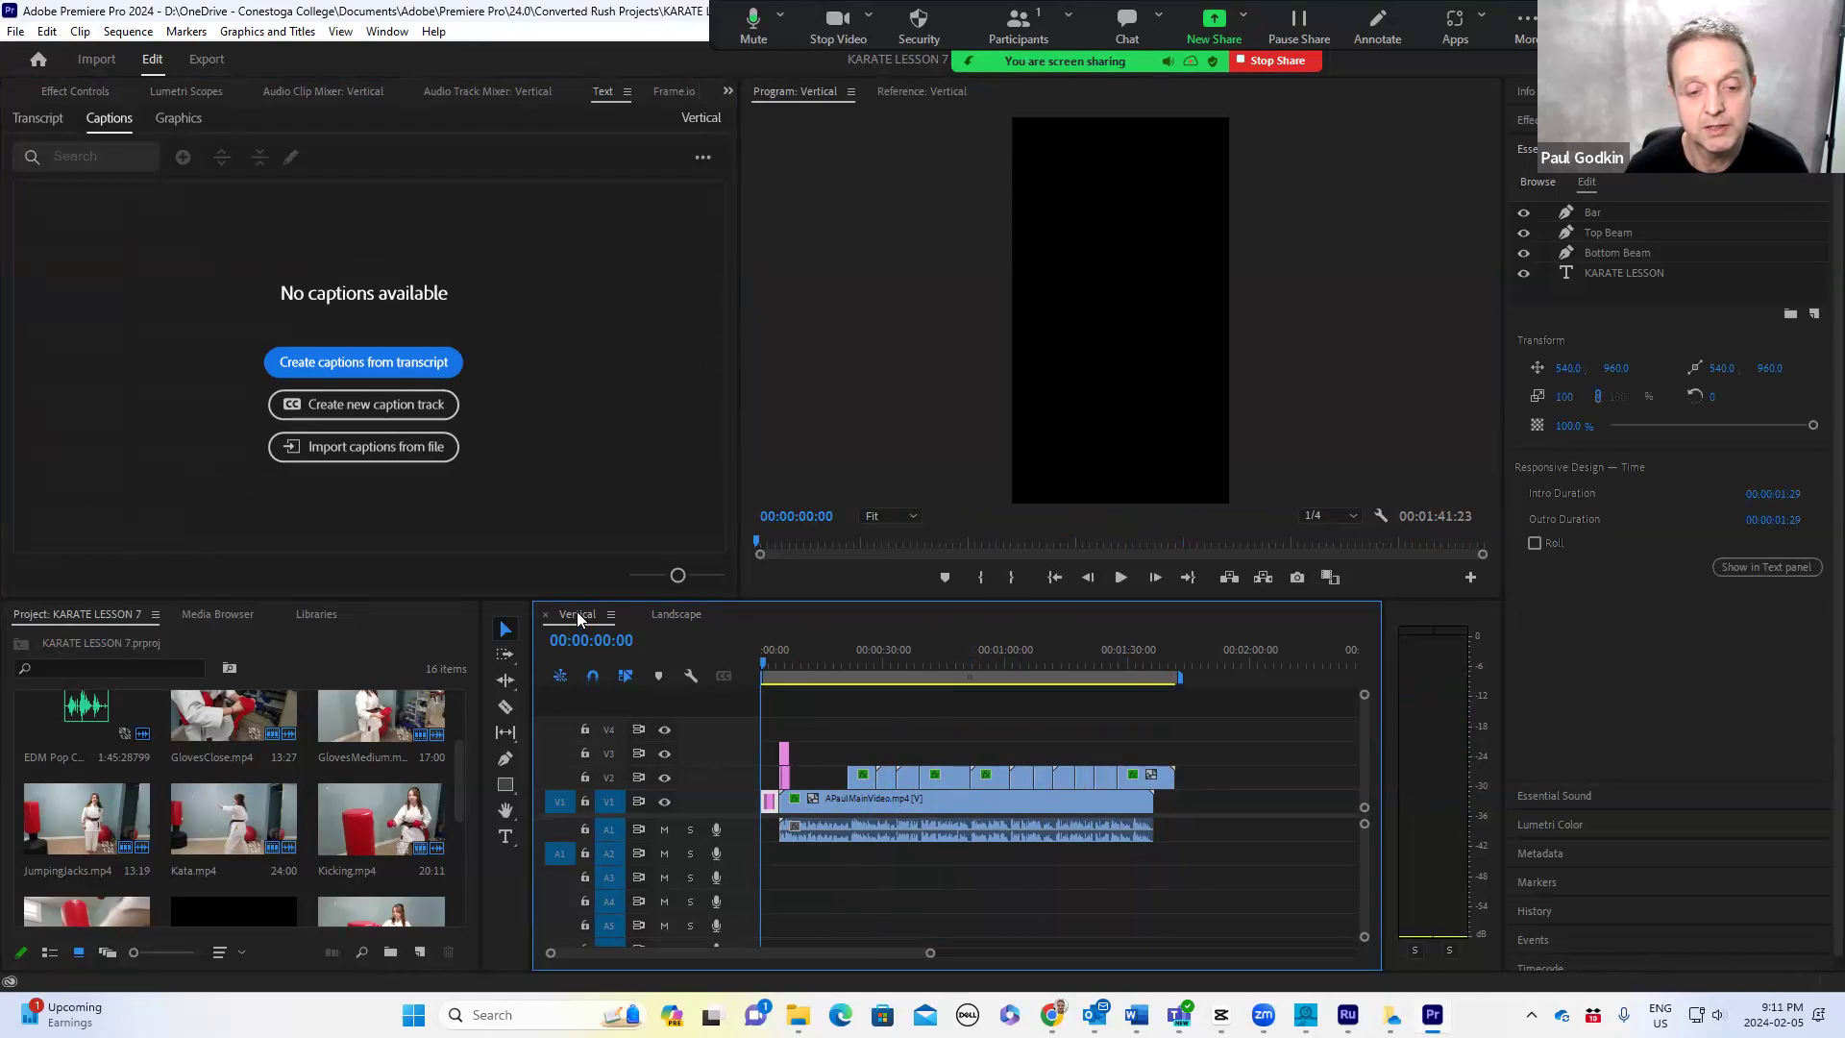
mouse_move(900, 684)
left_mouse_down()
mouse_move(1038, 697)
mouse_move(886, 701)
left_mouse_up()
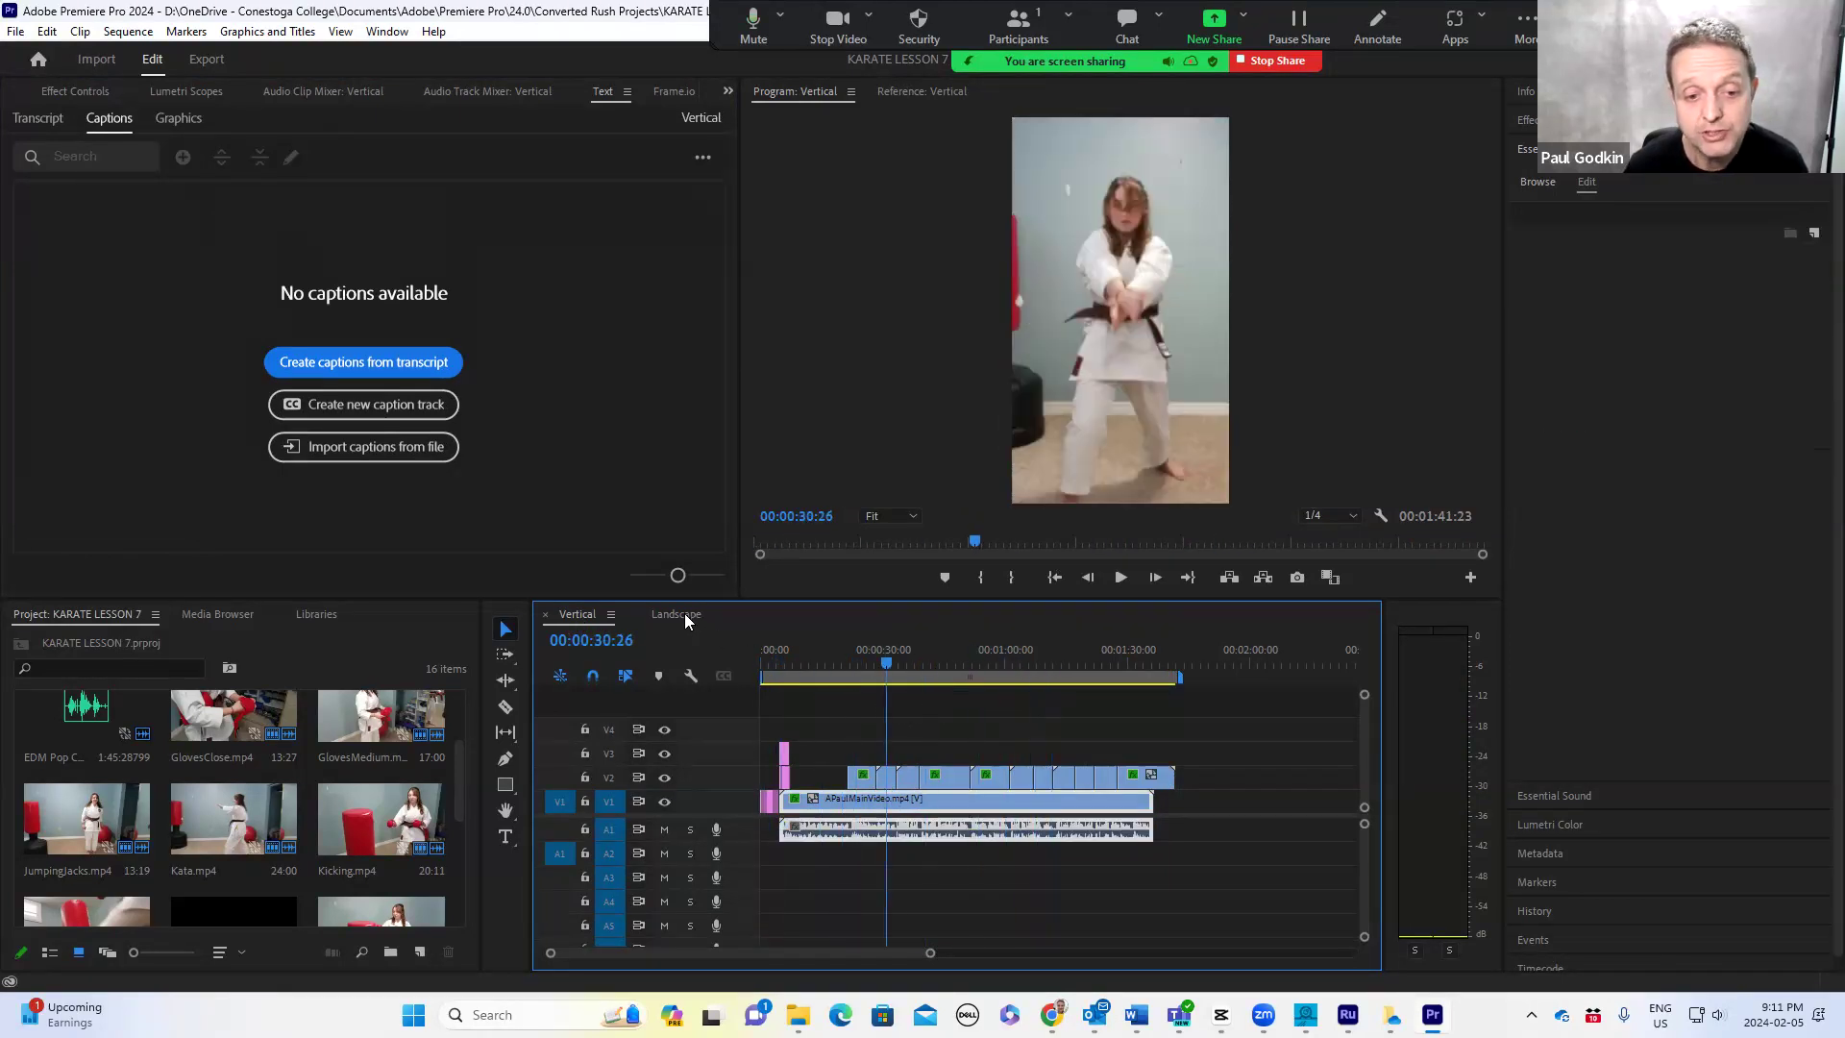
left_click(677, 617)
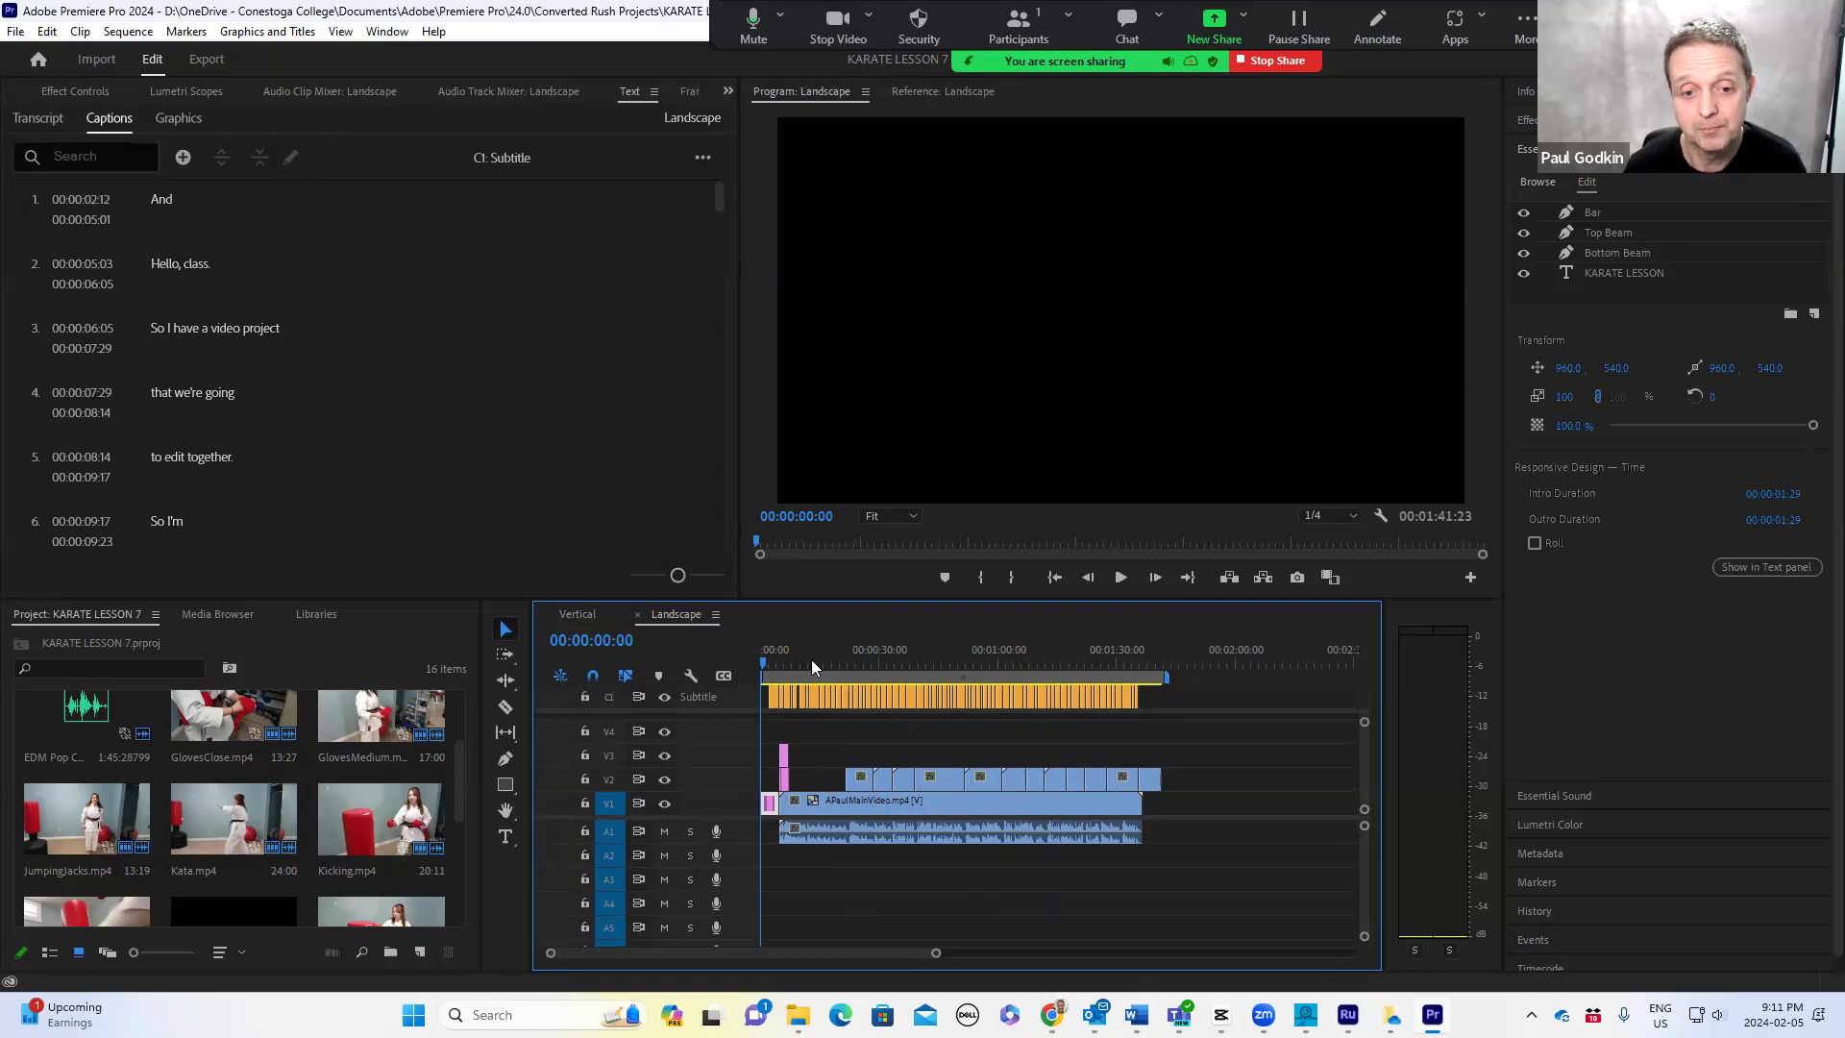
- Scrub through the Landscape sequence to review the styled captions over the footage, and look over the project's media
left_click(891, 669)
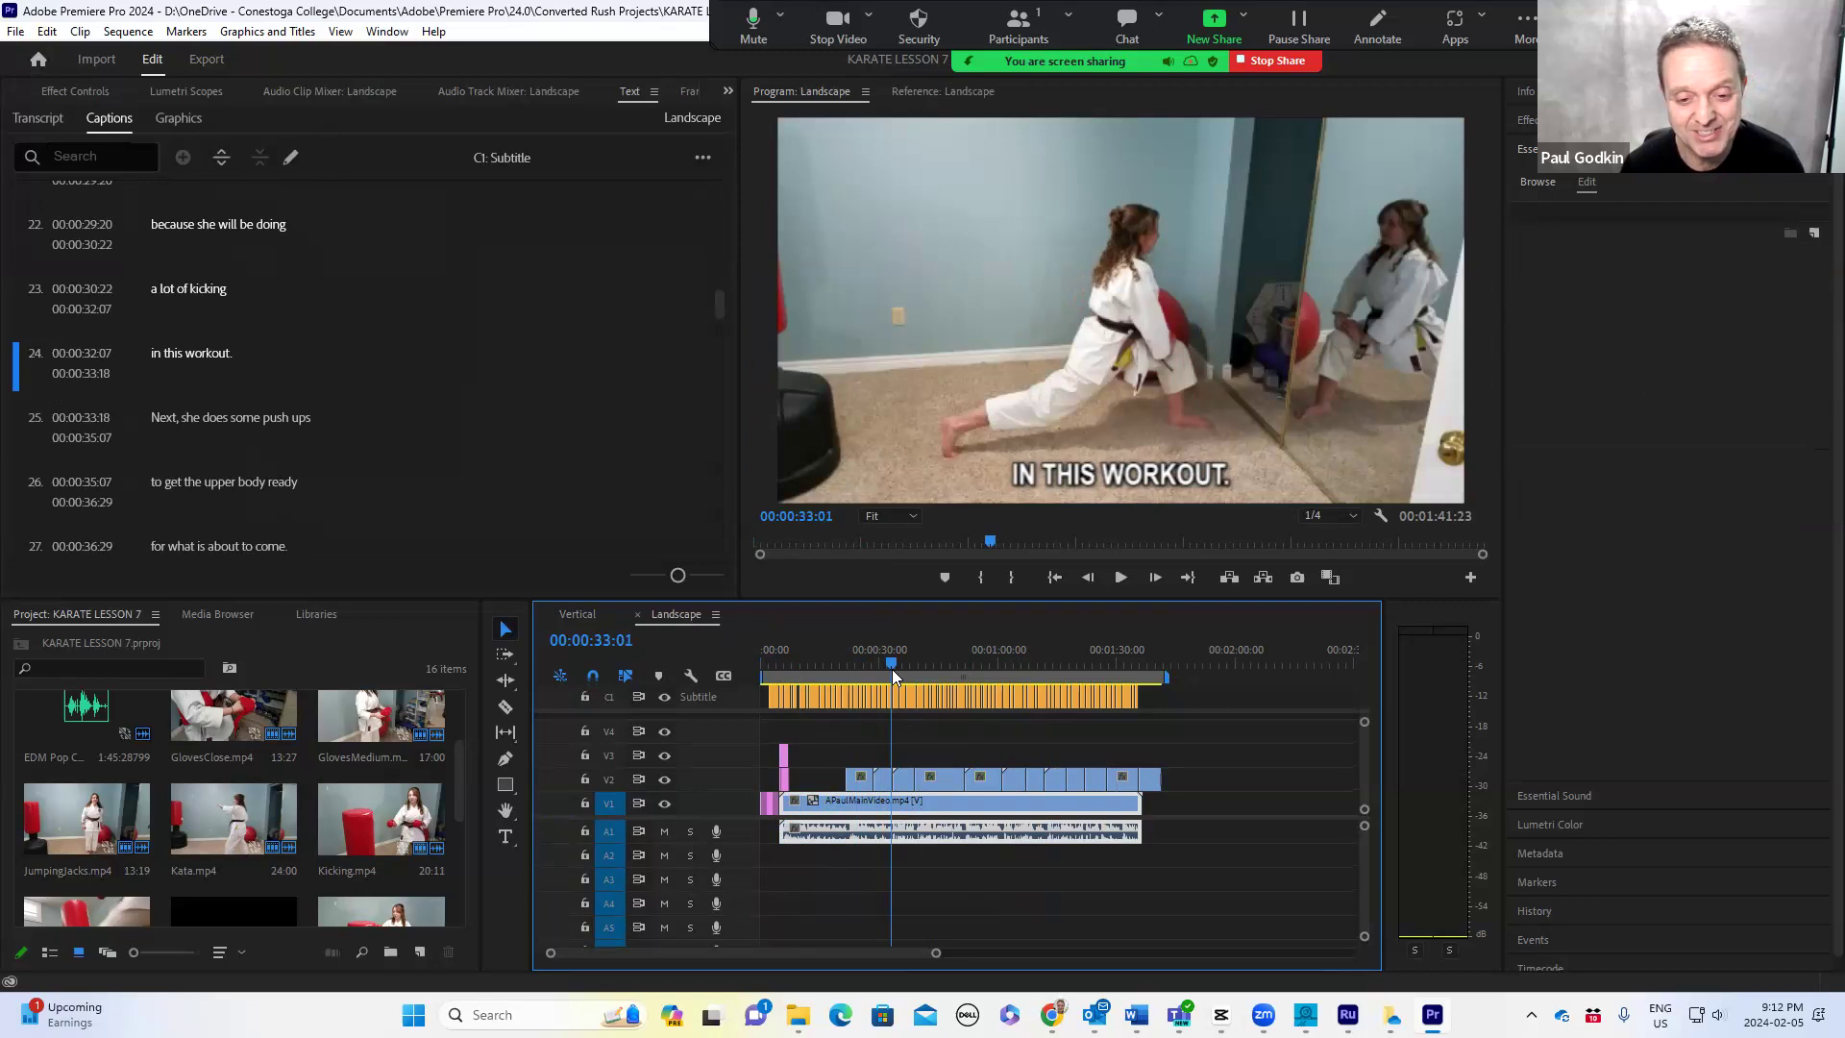
left_click_drag(755, 671, 993, 688)
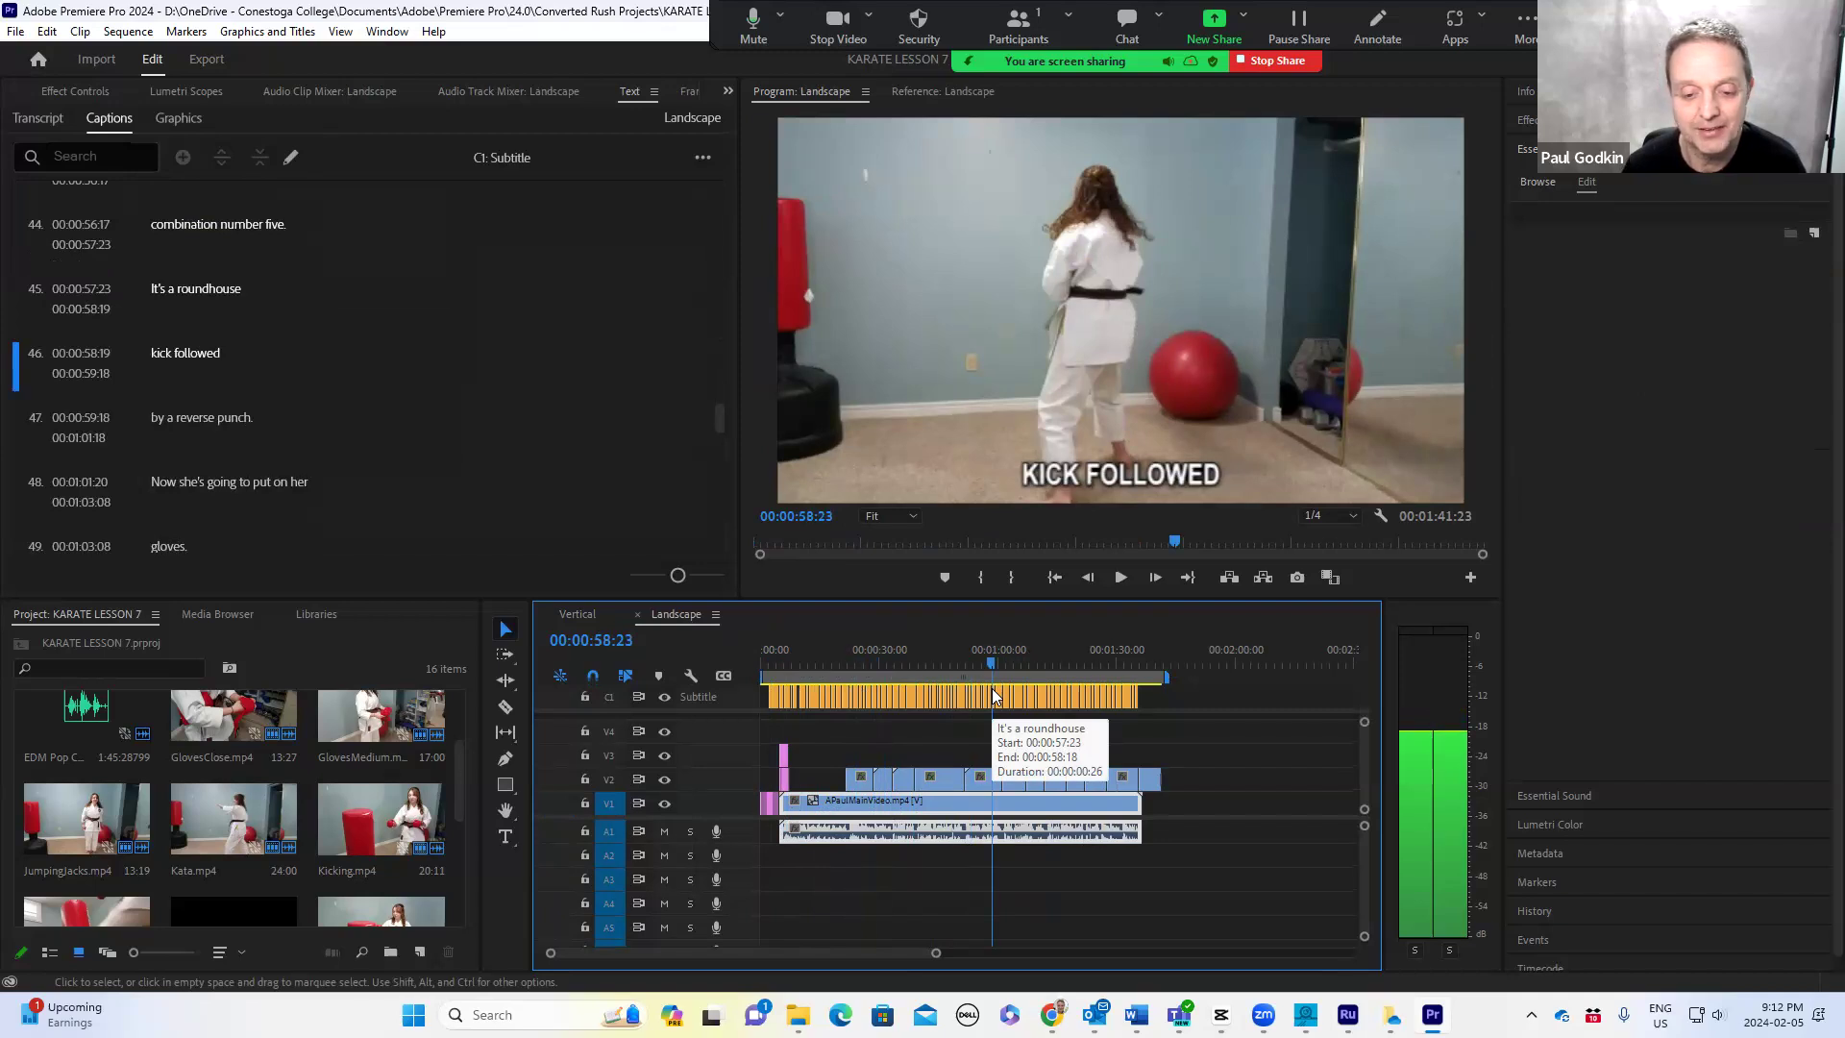
left_click_drag(993, 671, 931, 670)
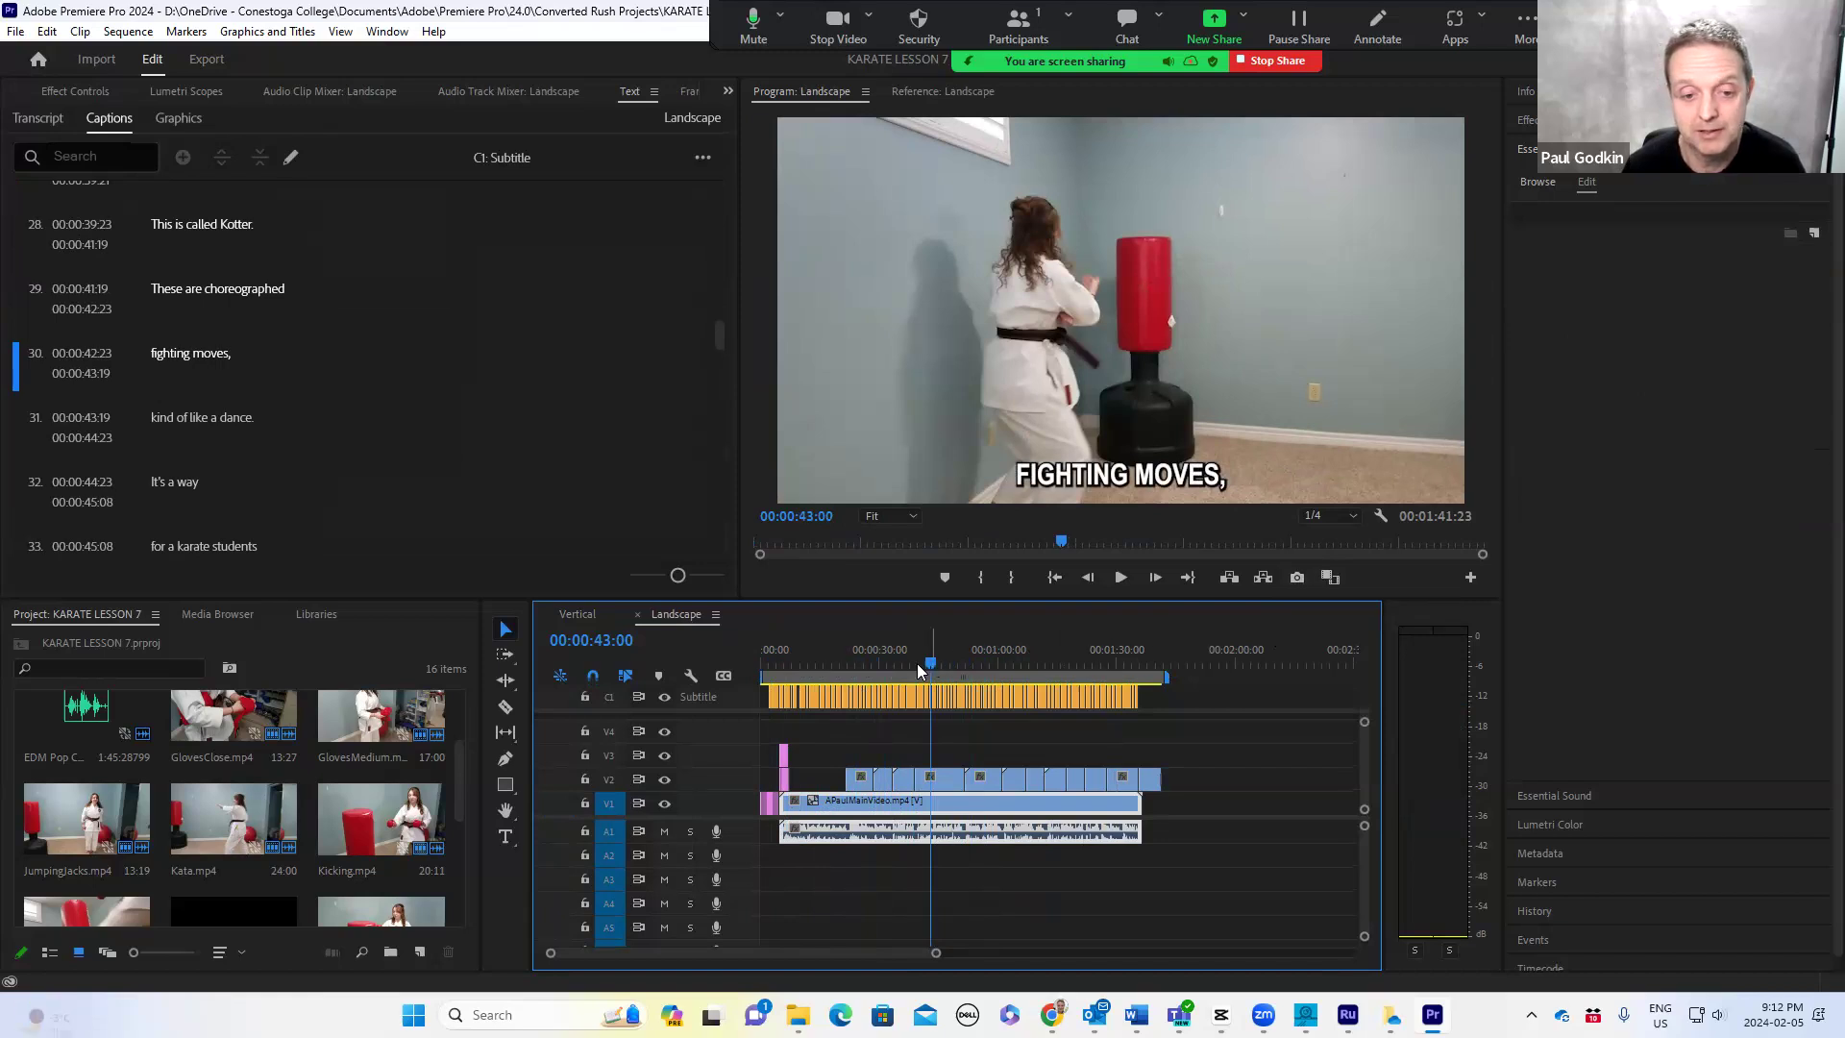
left_click_drag(786, 676, 1073, 686)
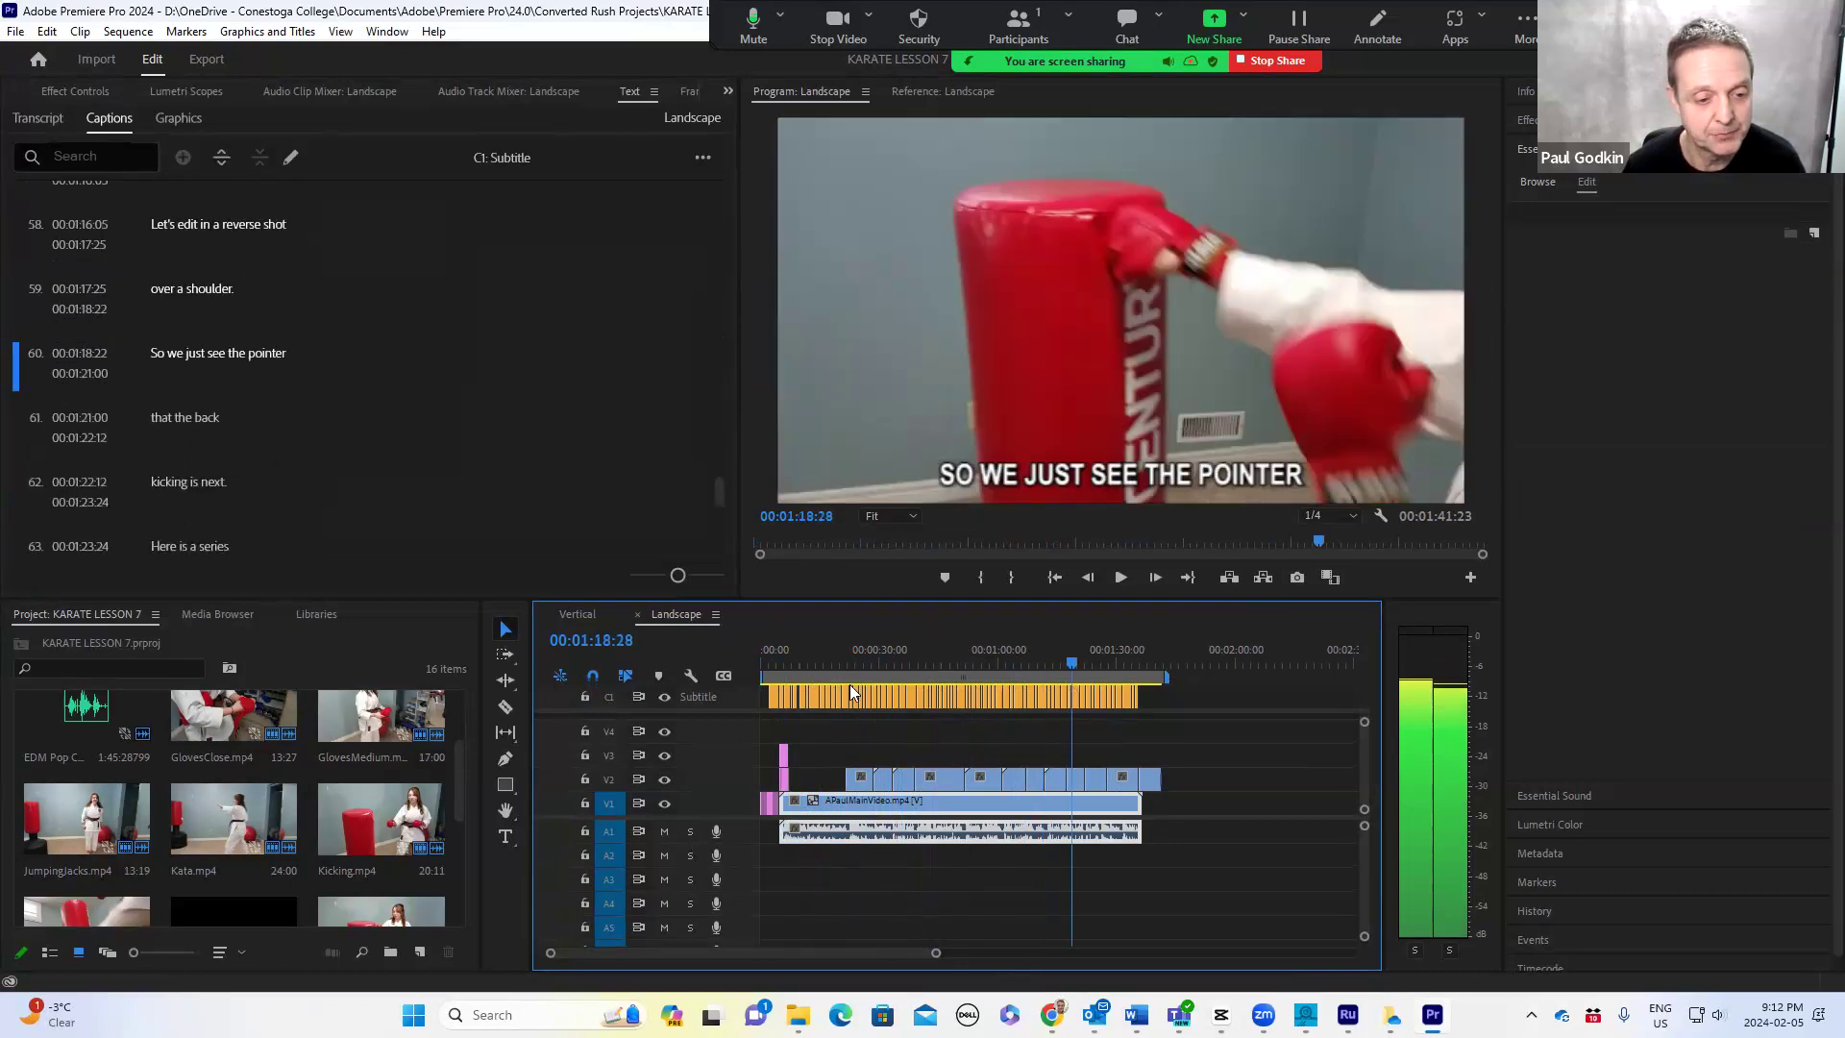
left_click_drag(458, 758, 476, 710)
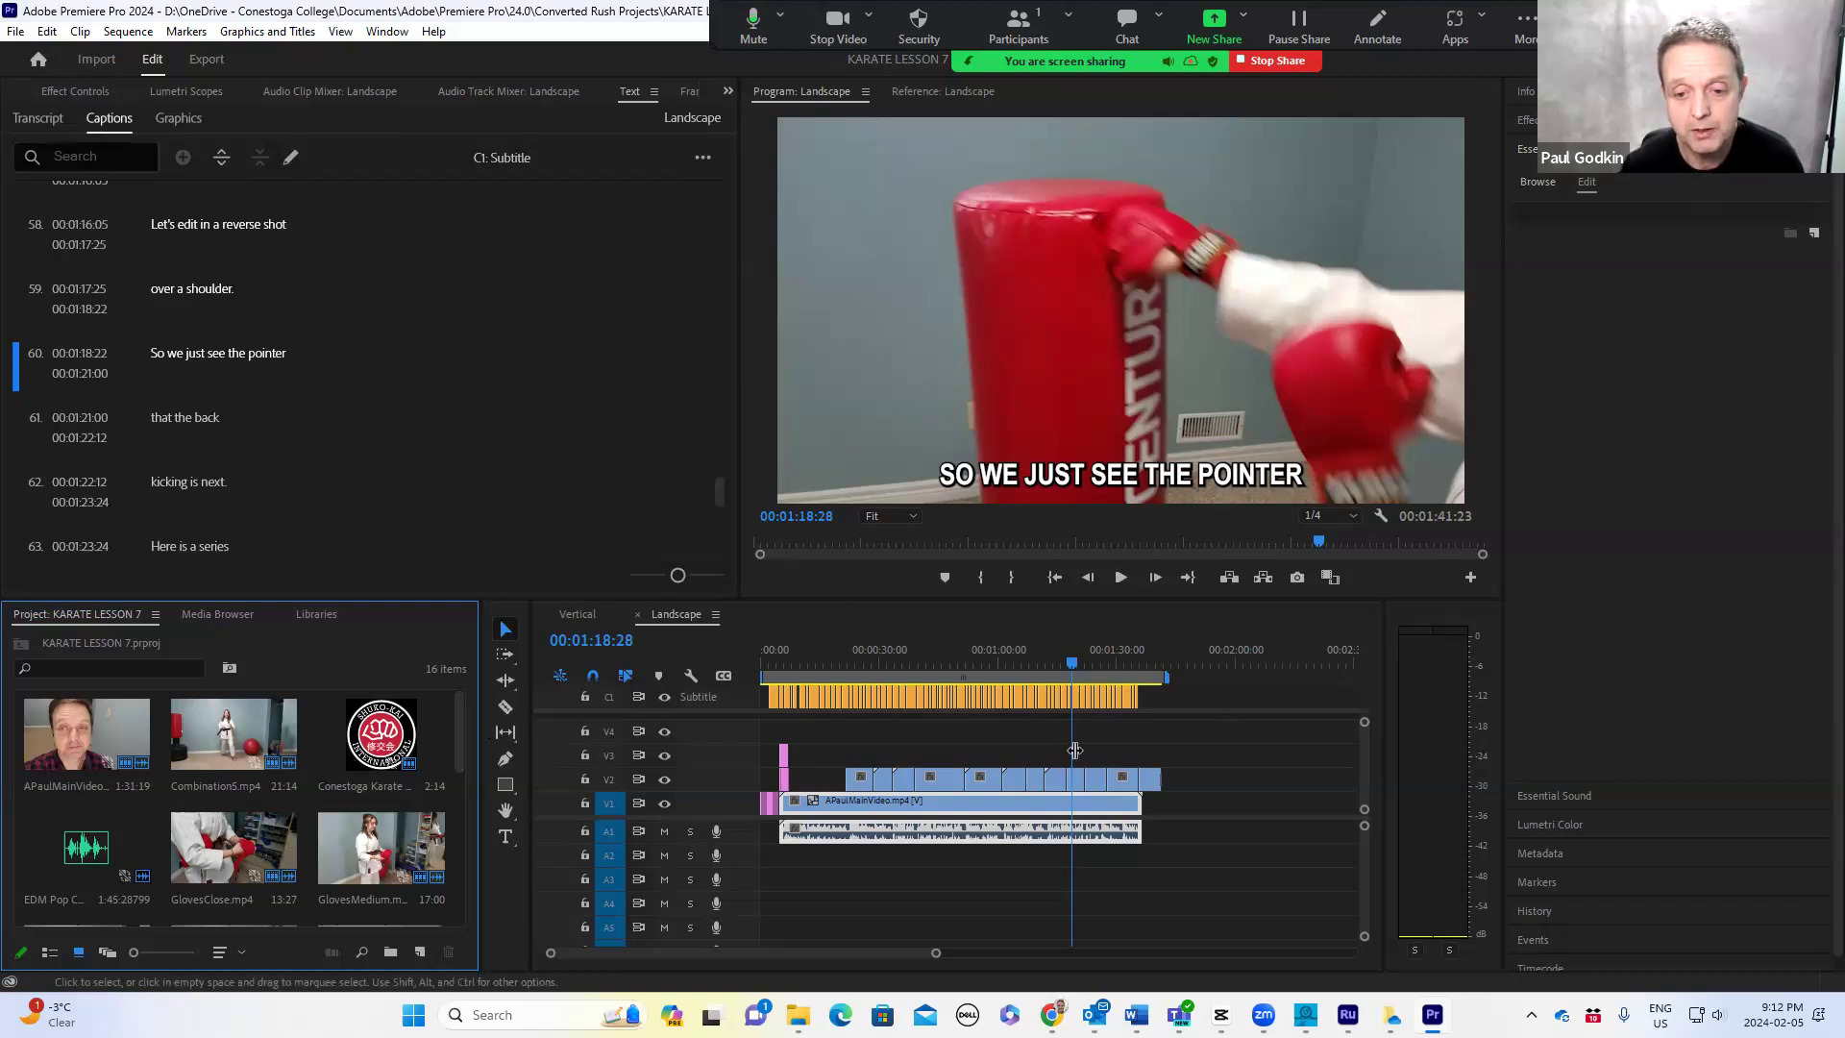
- Open the media export settings for the Landscape sequence and name the output file KarateLesson
left_click(1165, 855)
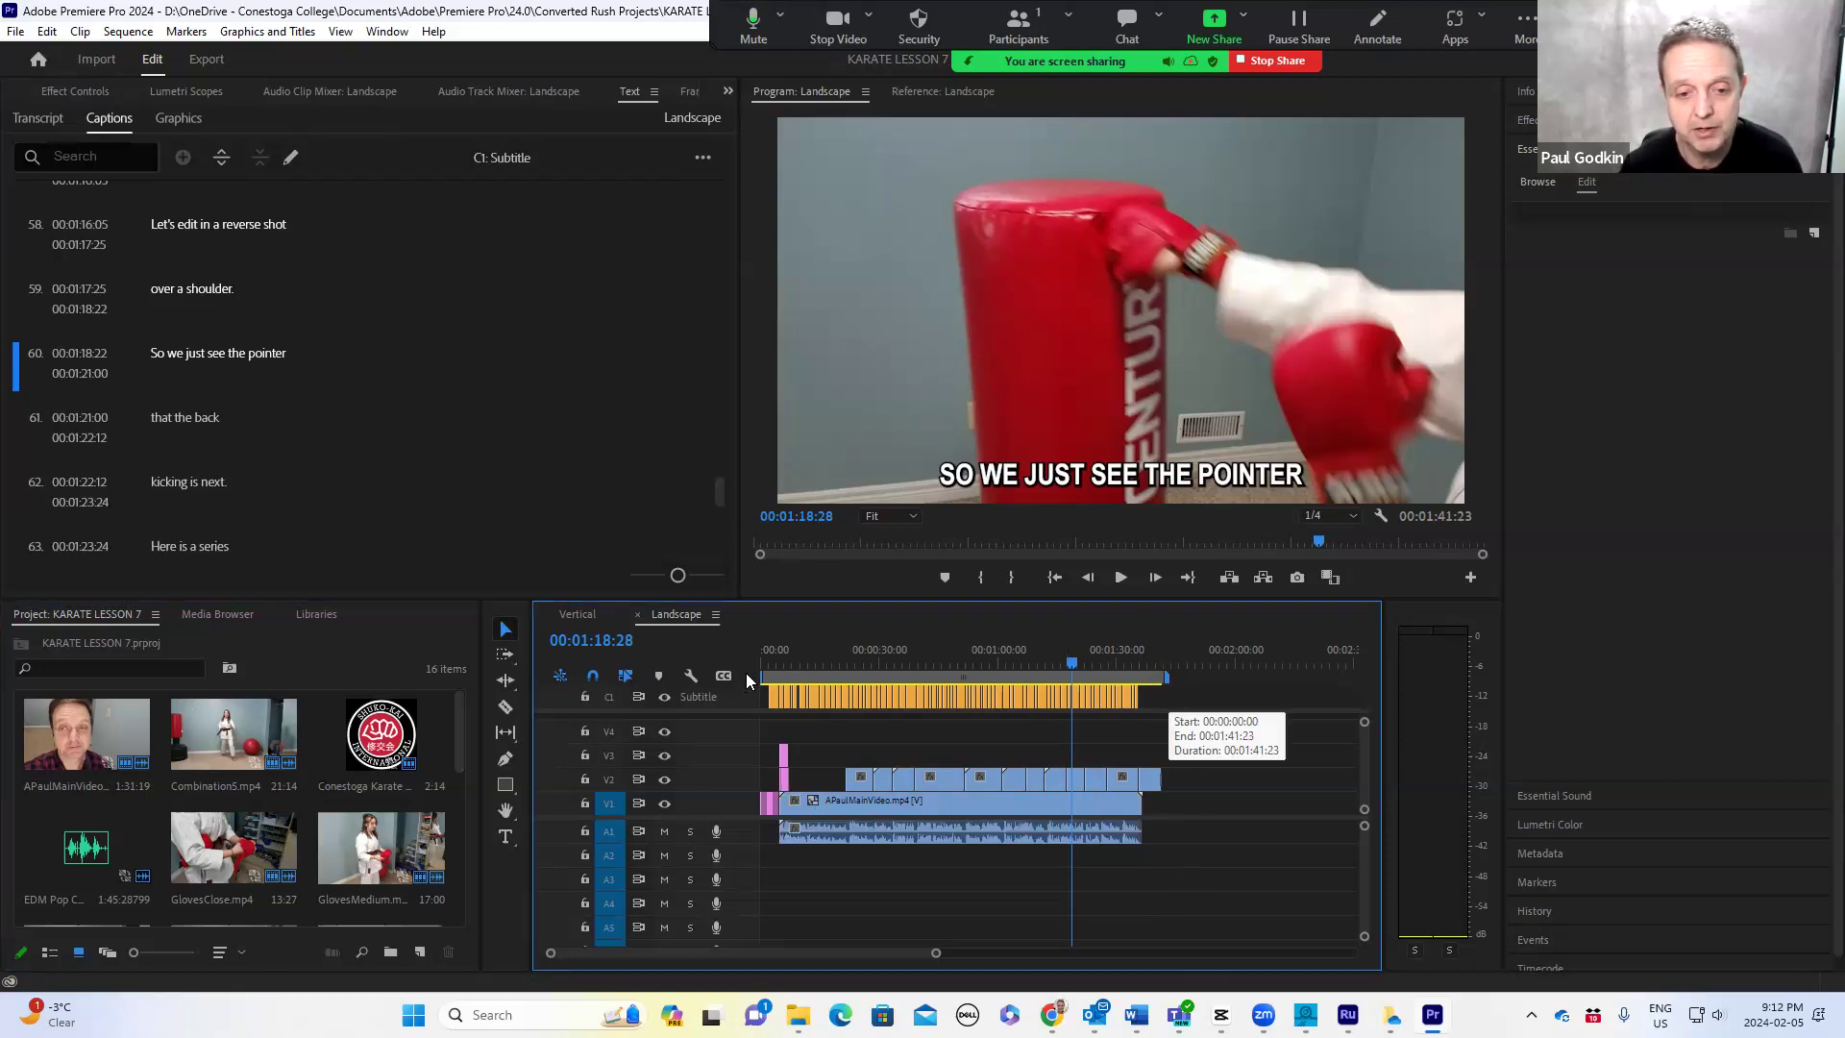
left_click(16, 31)
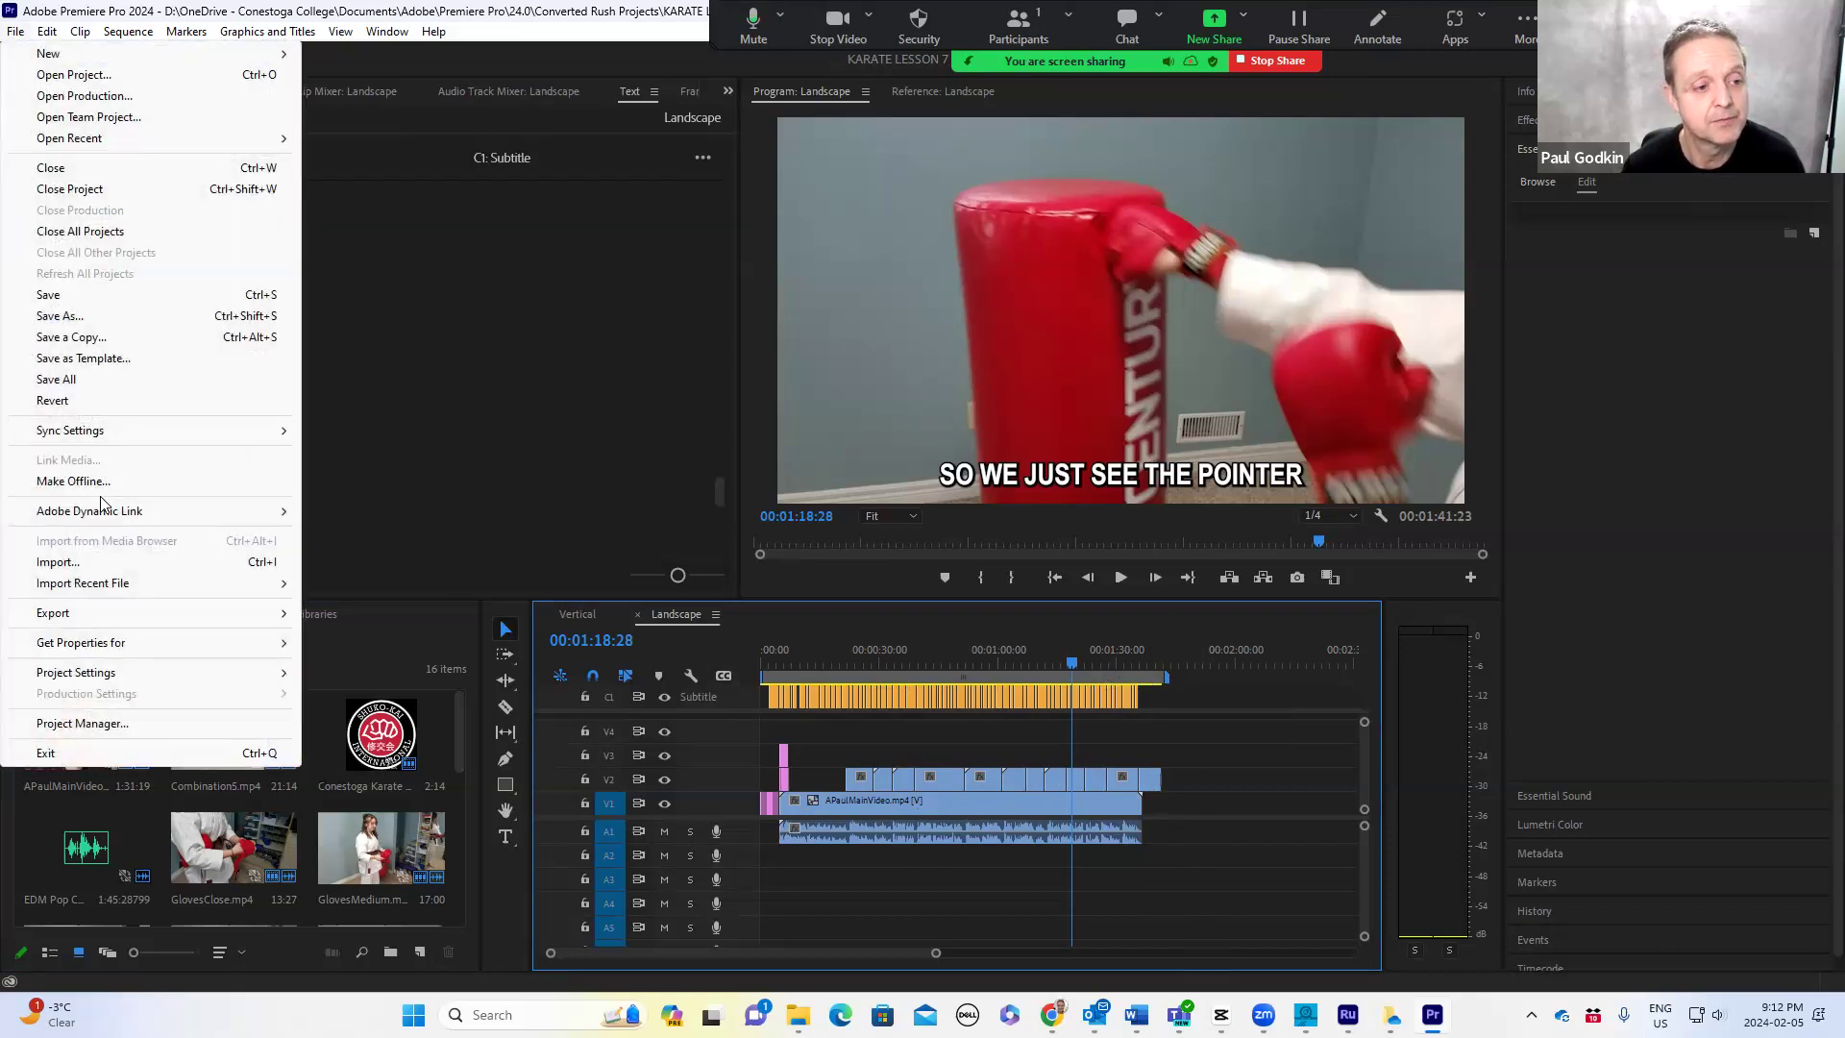
mouse_move(131, 615)
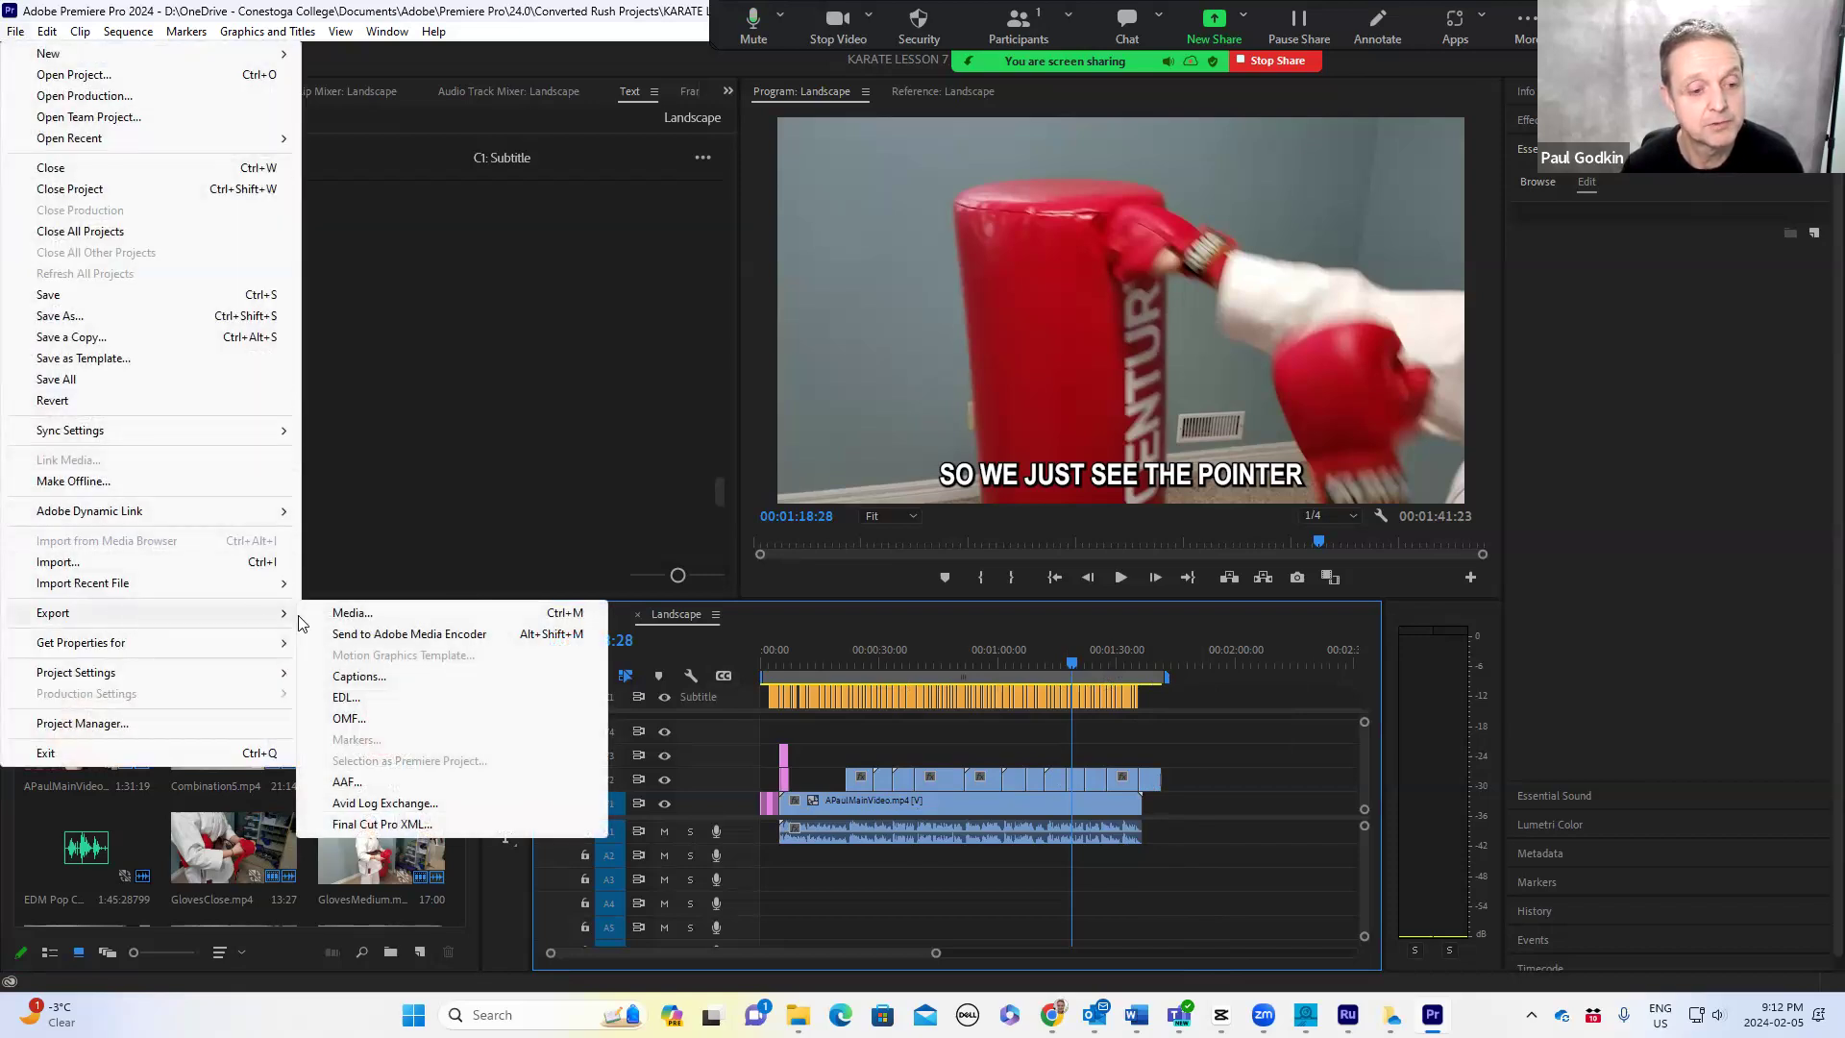
left_click(373, 613)
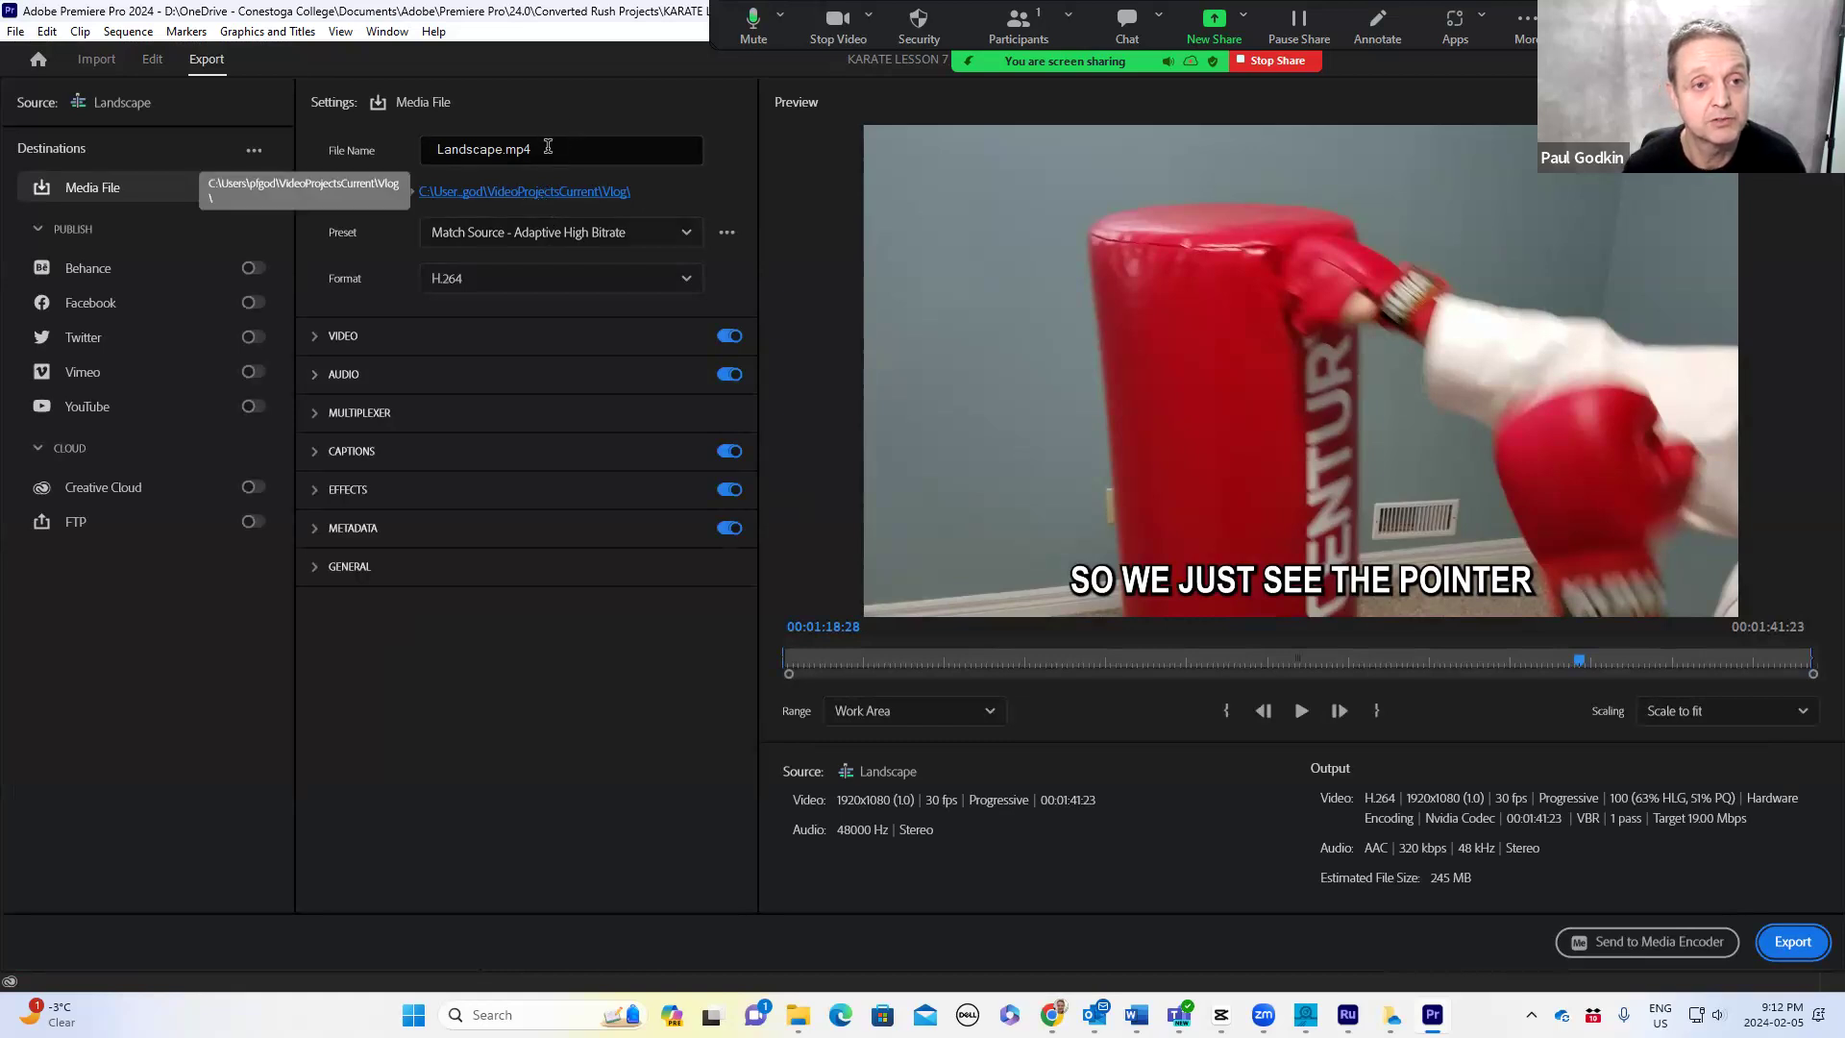
left_click_drag(562, 149, 367, 158)
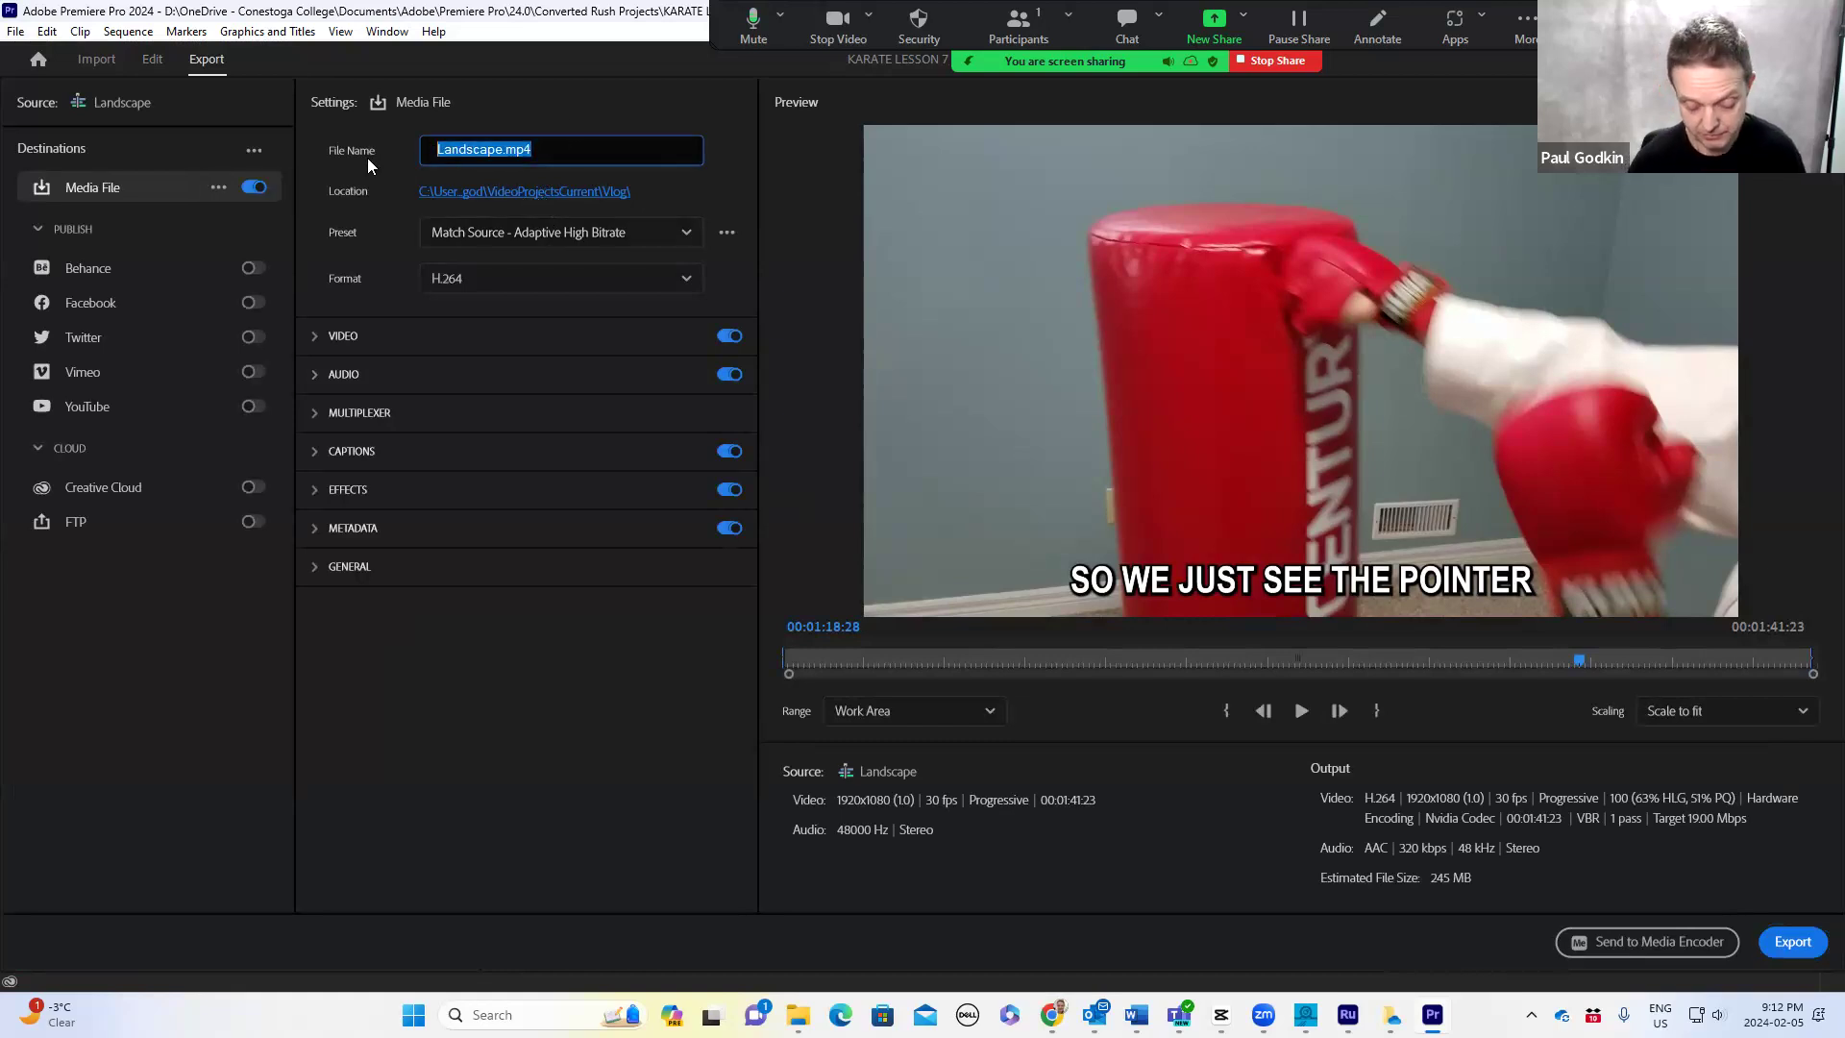
type("Kare")
key("BackSpace")
type("ateLesson")
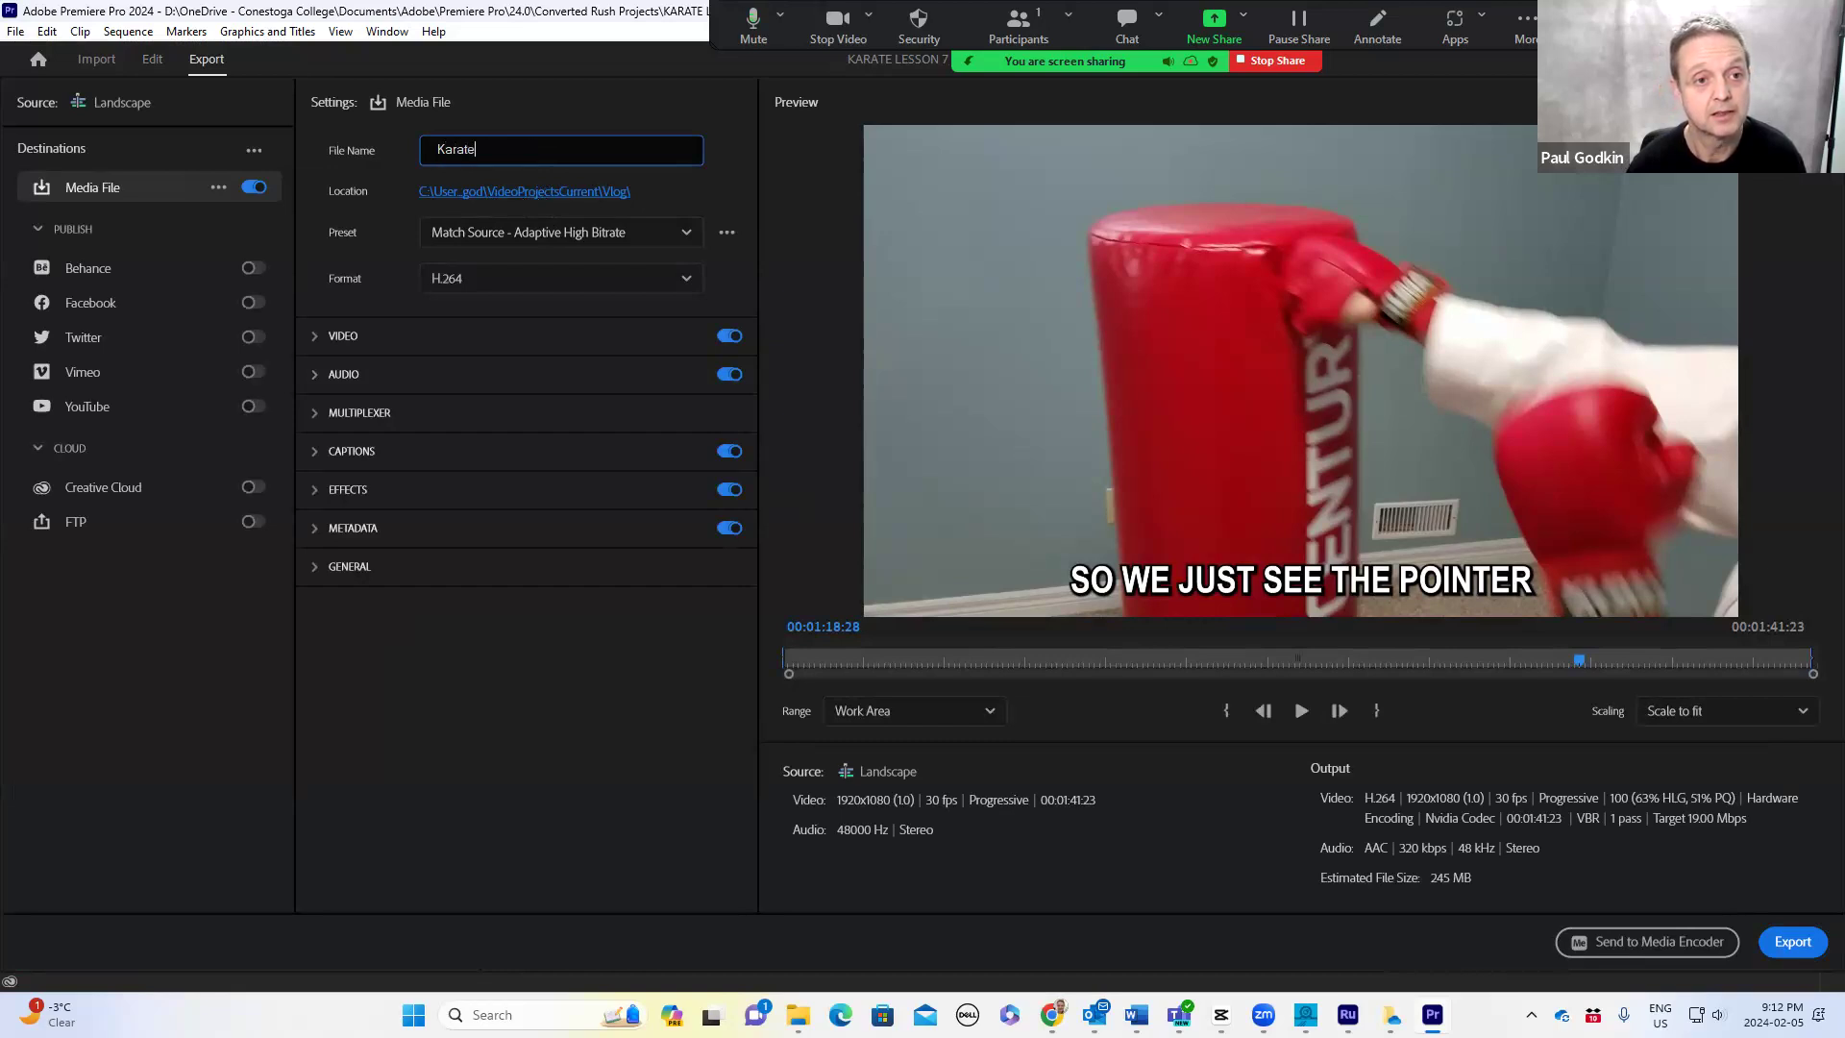
- Set the export location to the KarateAssets folder inside GraceKarate
left_click(529, 190)
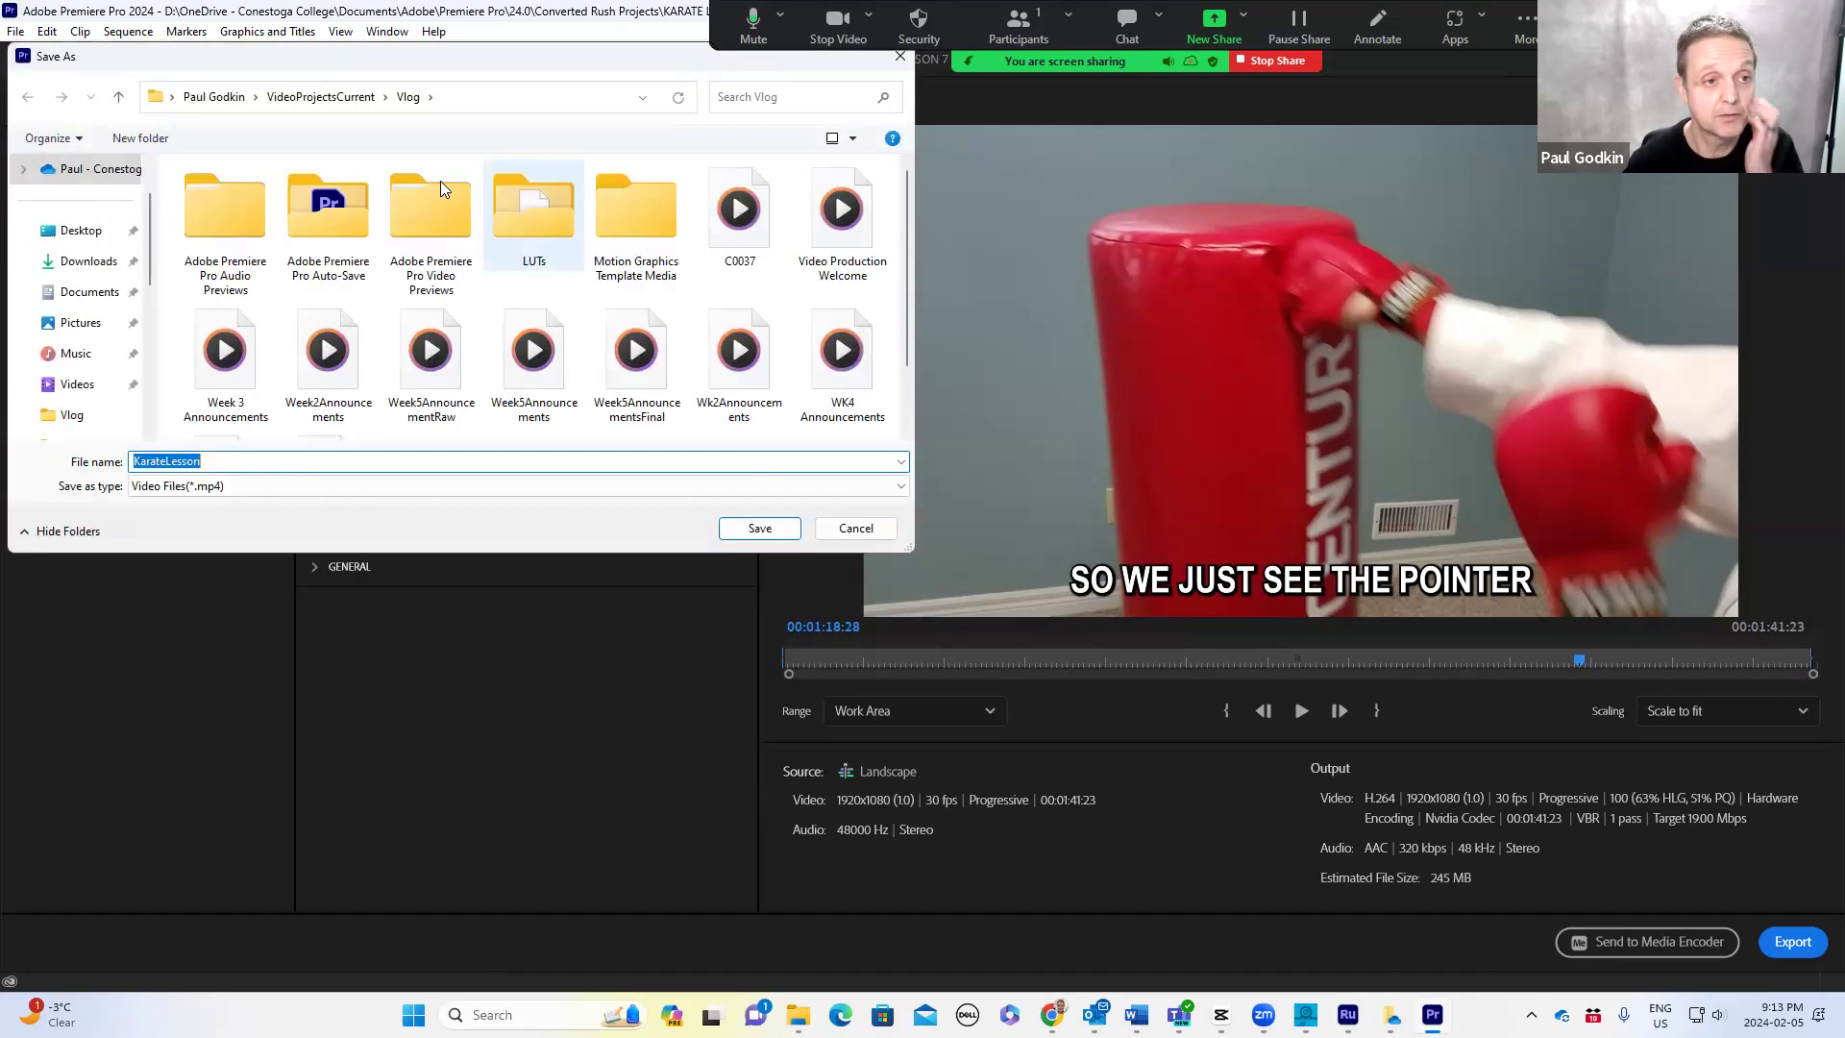
scroll(96, 307, "down", 2)
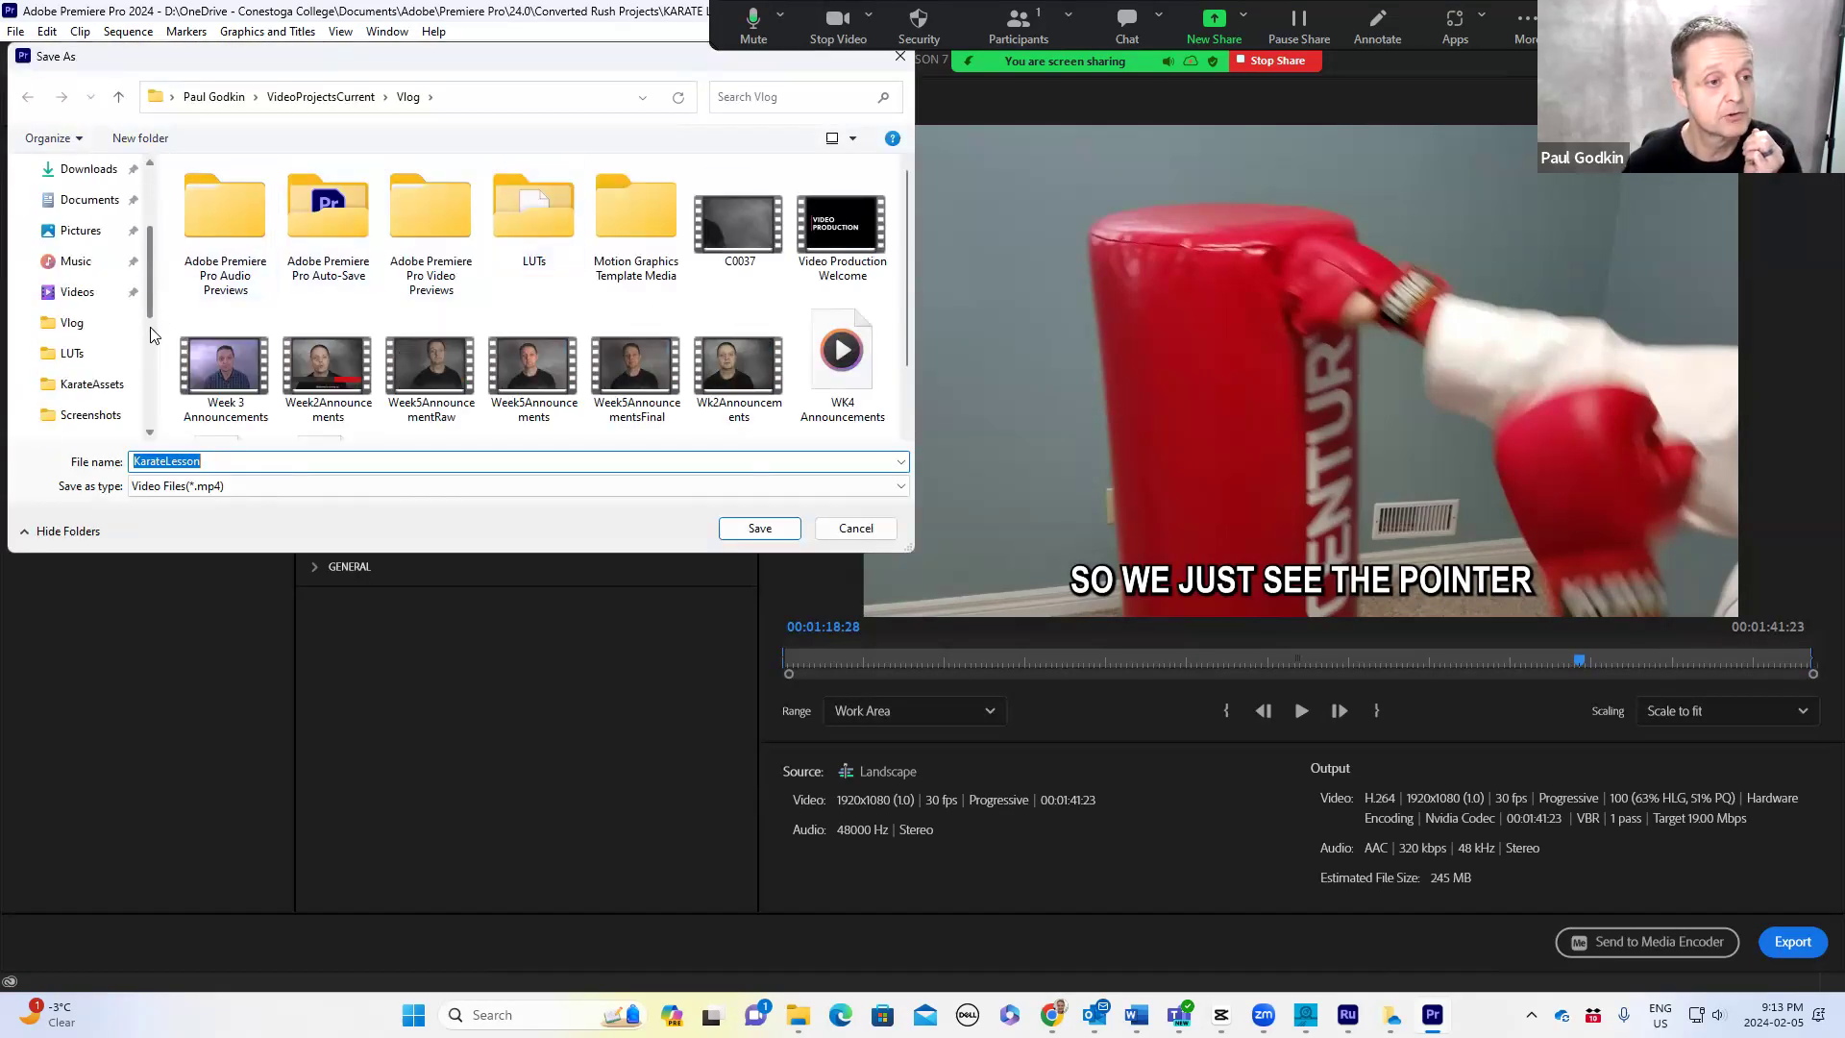
left_click(80, 293)
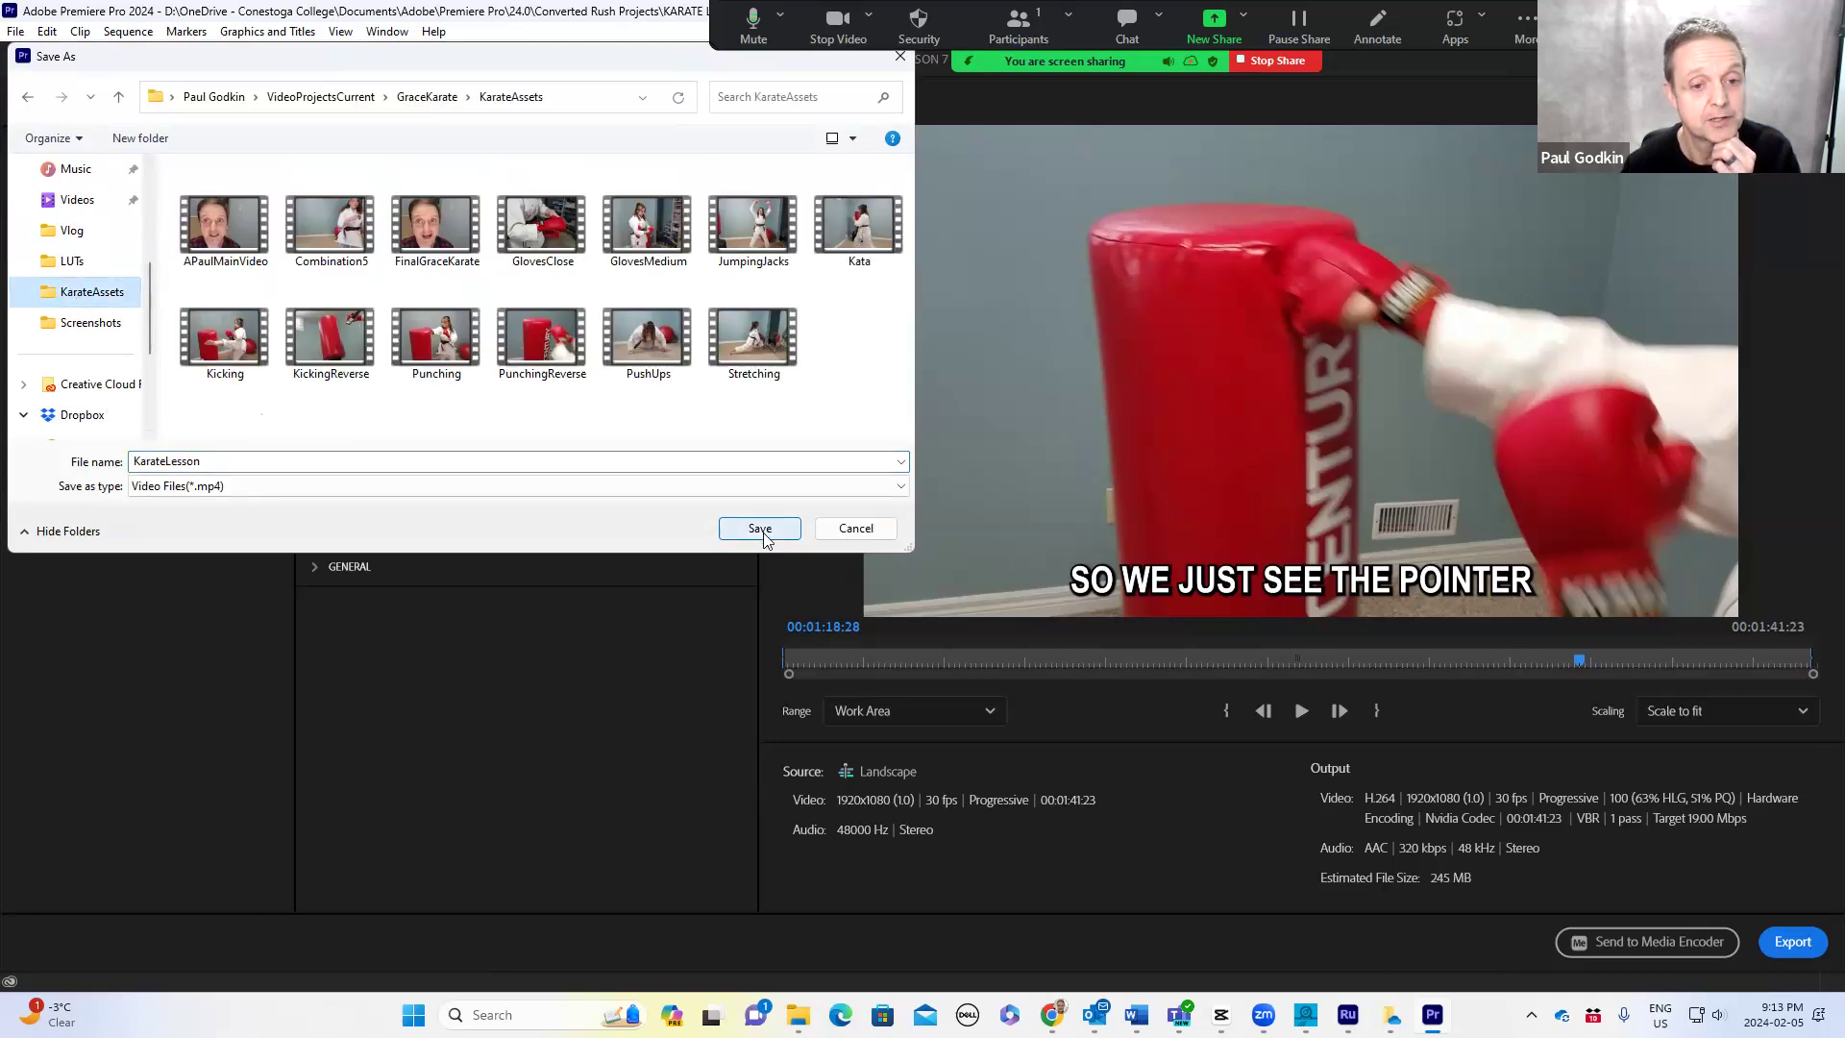
left_click(760, 530)
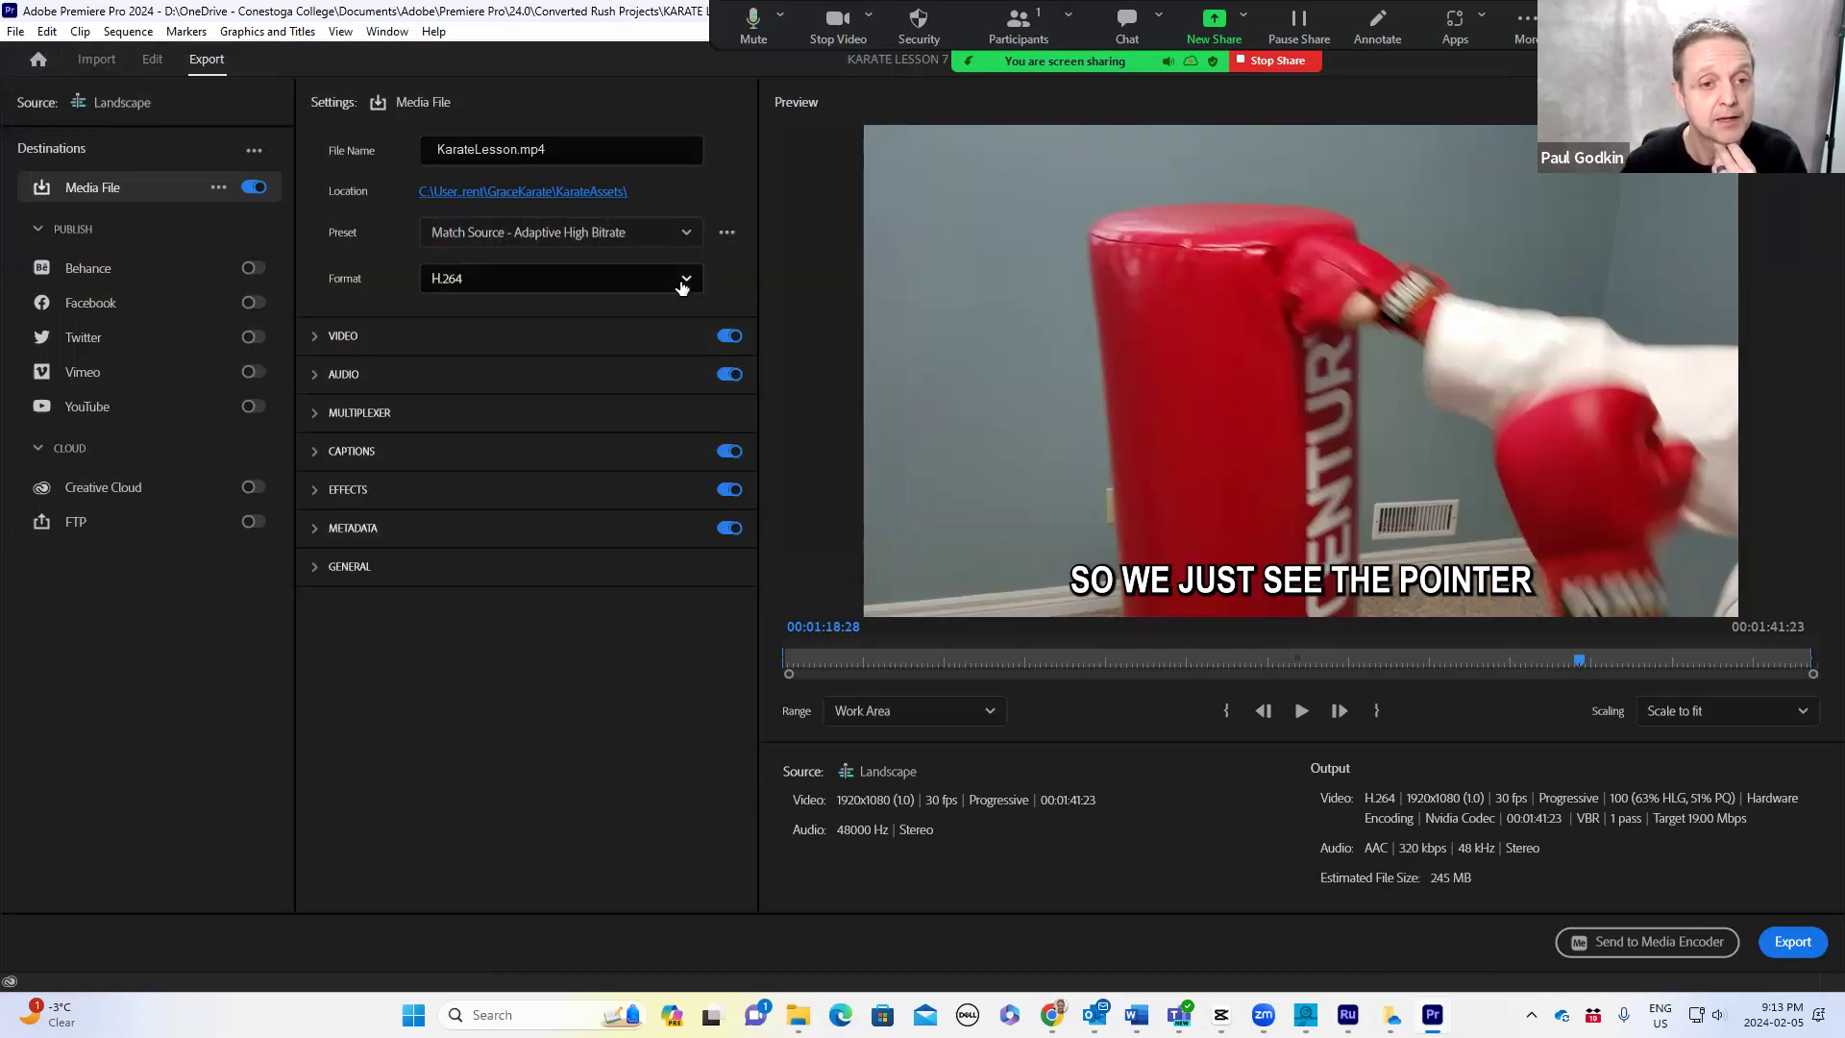
- Choose the High Quality 1080p HD preset for the export
left_click(684, 234)
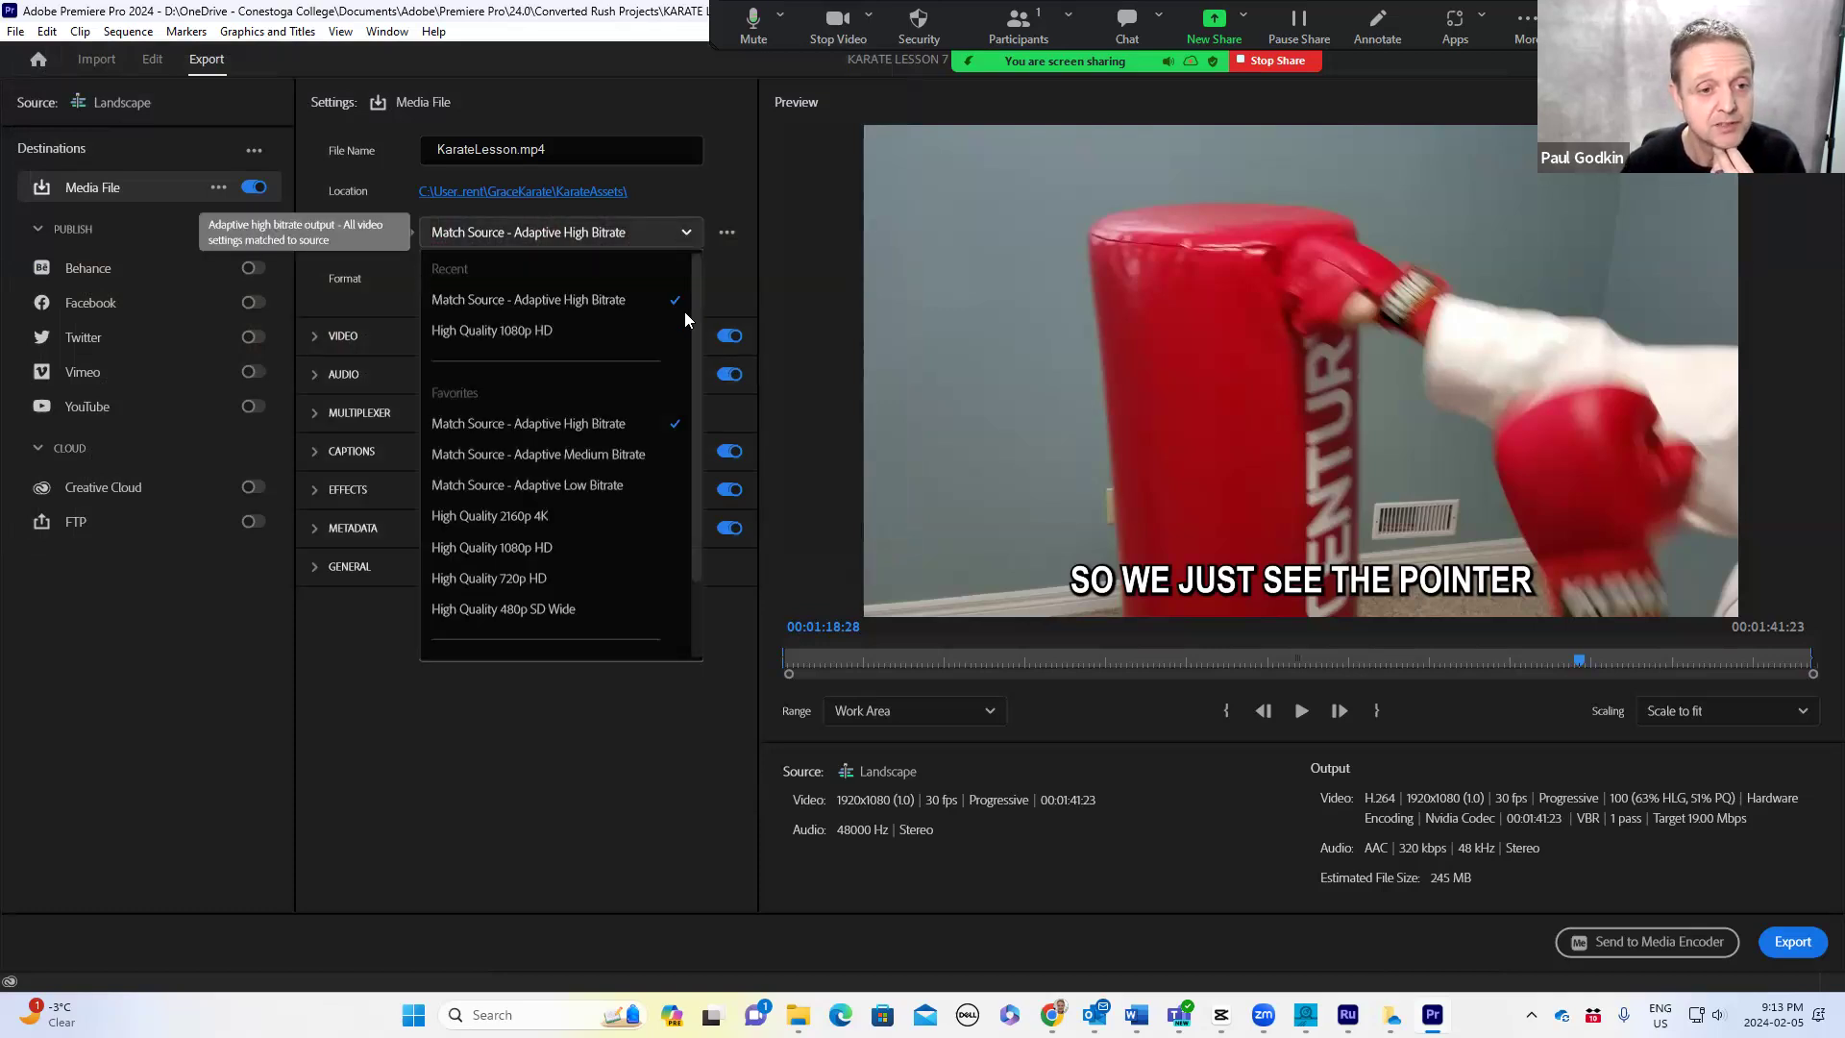
scroll(573, 503, "down", 2)
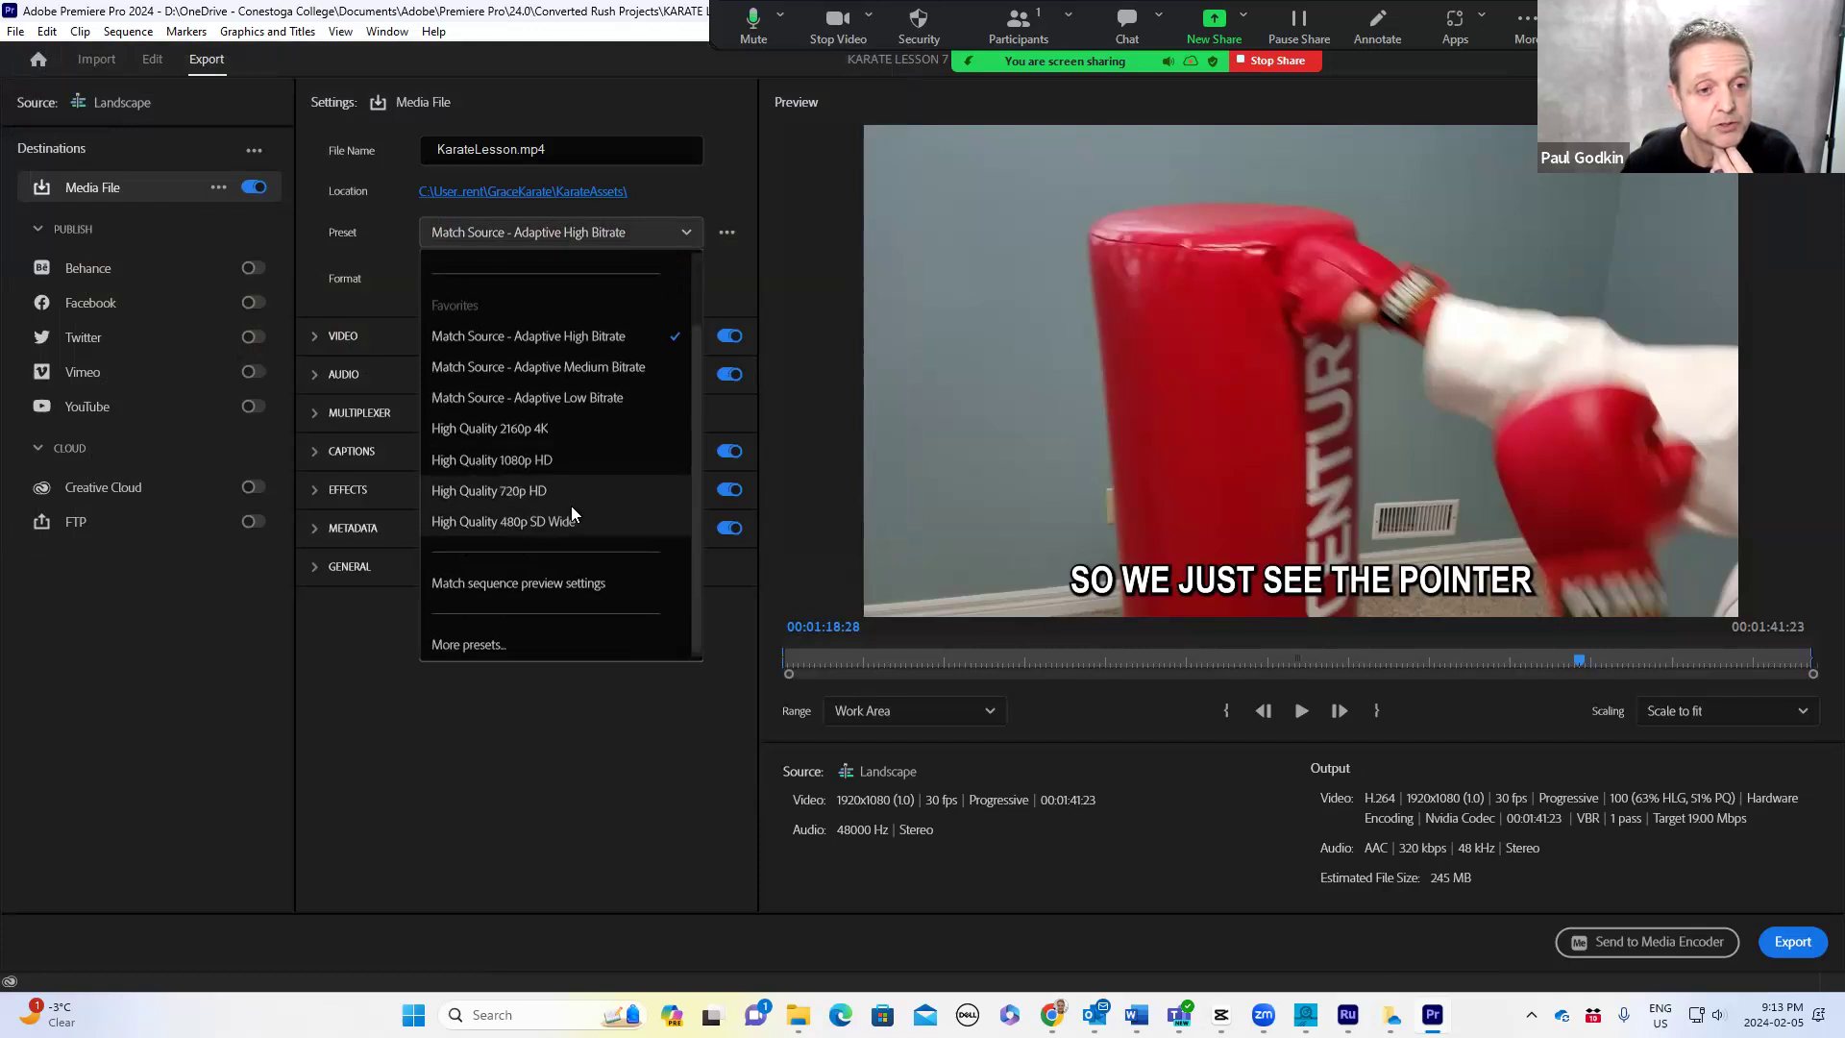
scroll(572, 509, "up", 2)
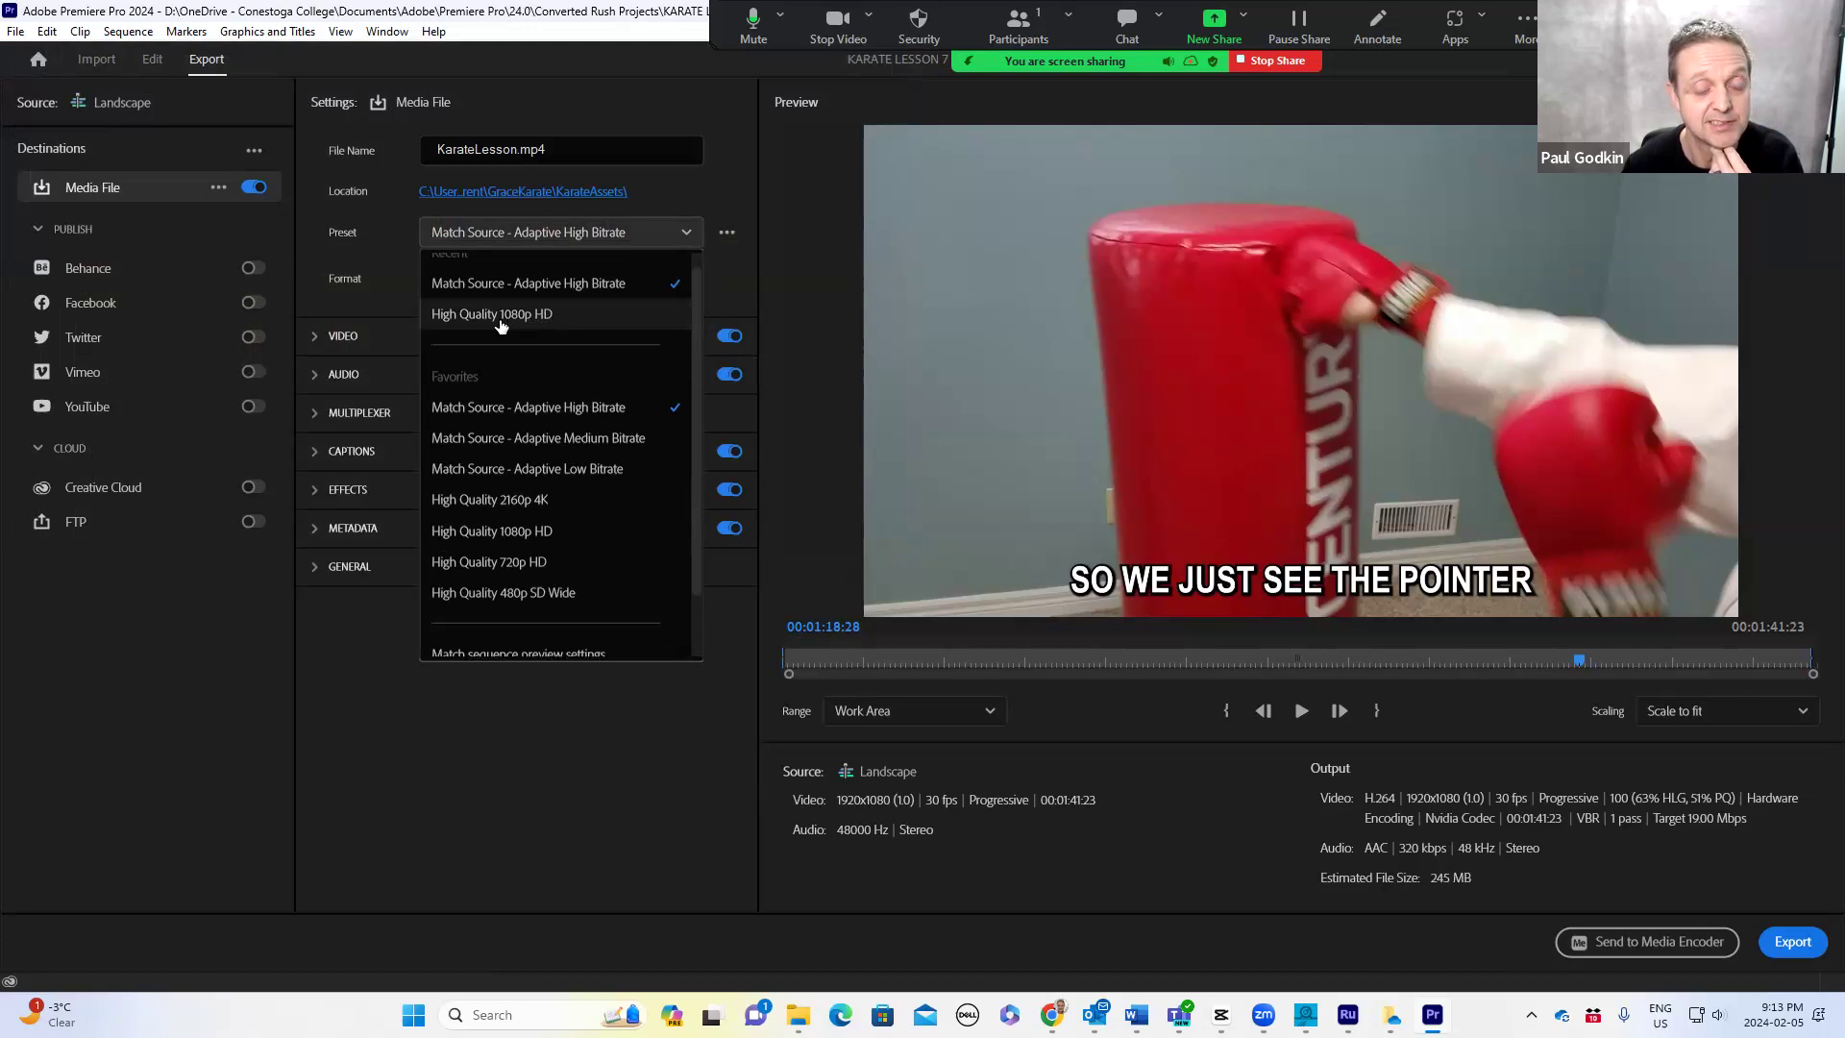
scroll(500, 327, "down", 1)
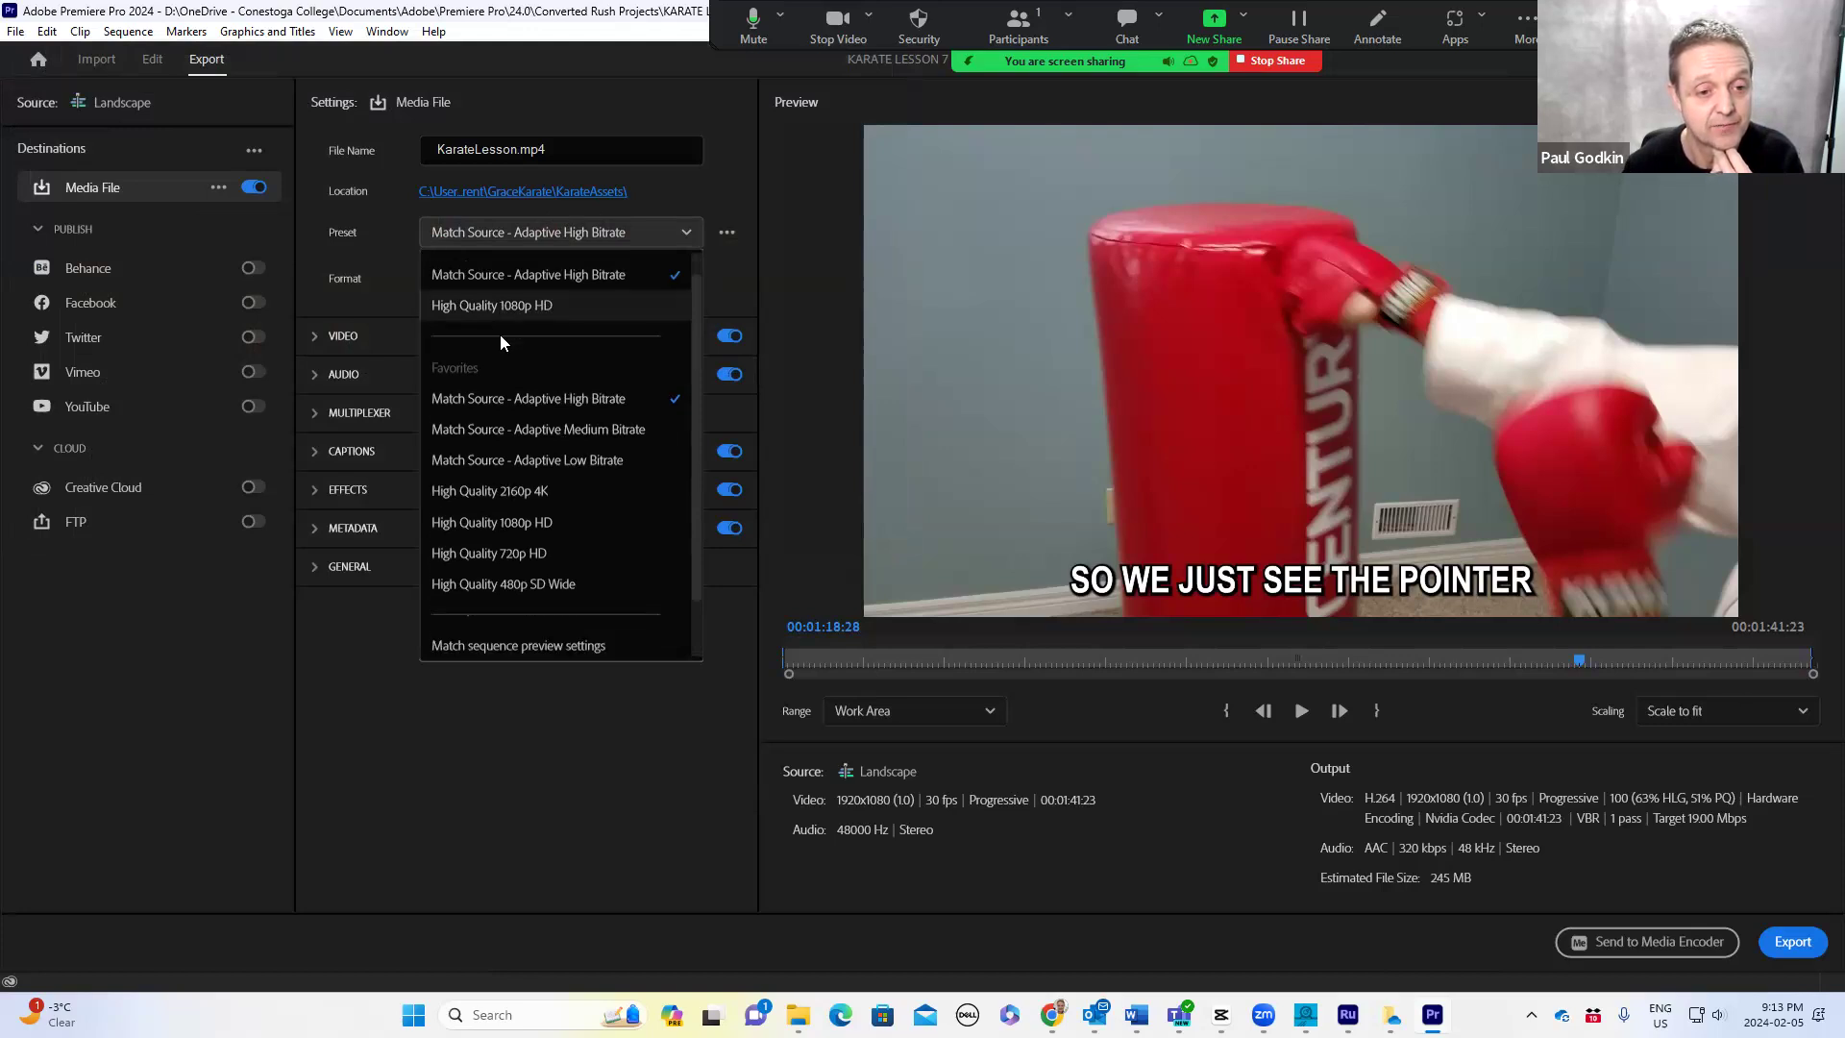
scroll(519, 481, "down", 1)
left_click(528, 510)
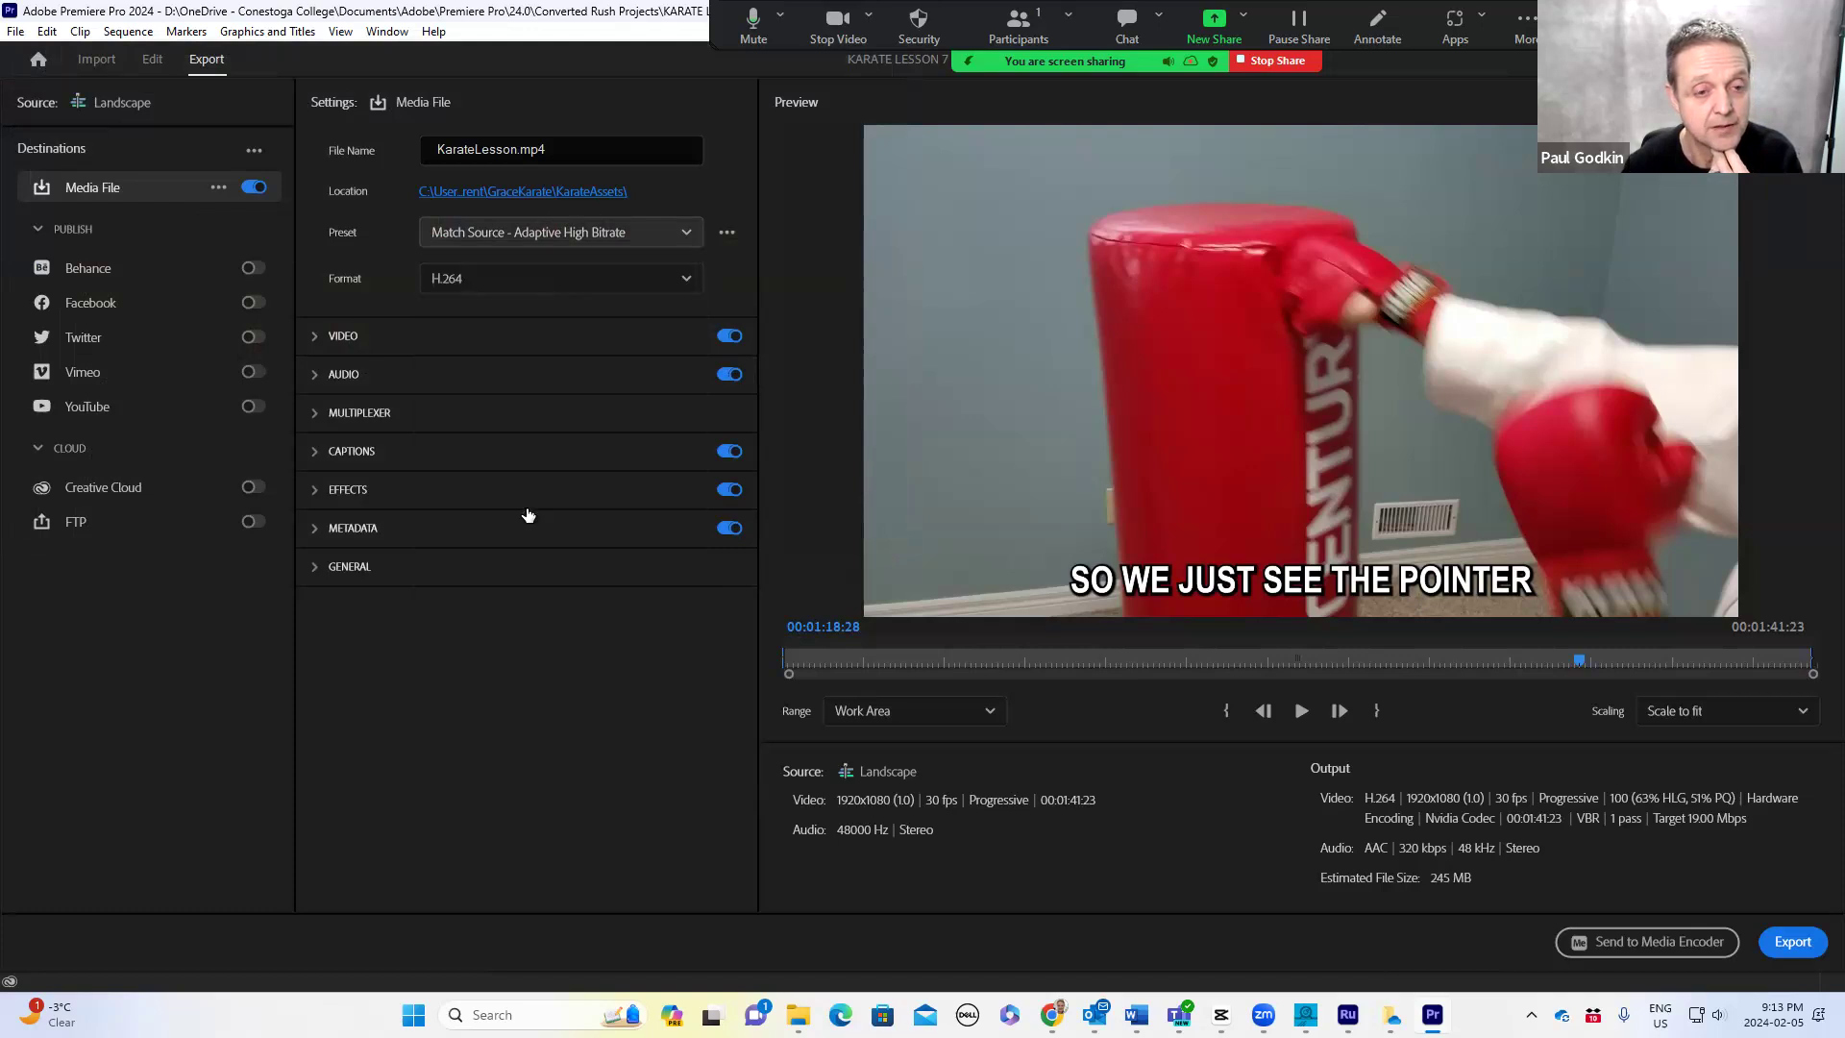
- Review the basic video settings of the export and export the sequence
left_click(315, 342)
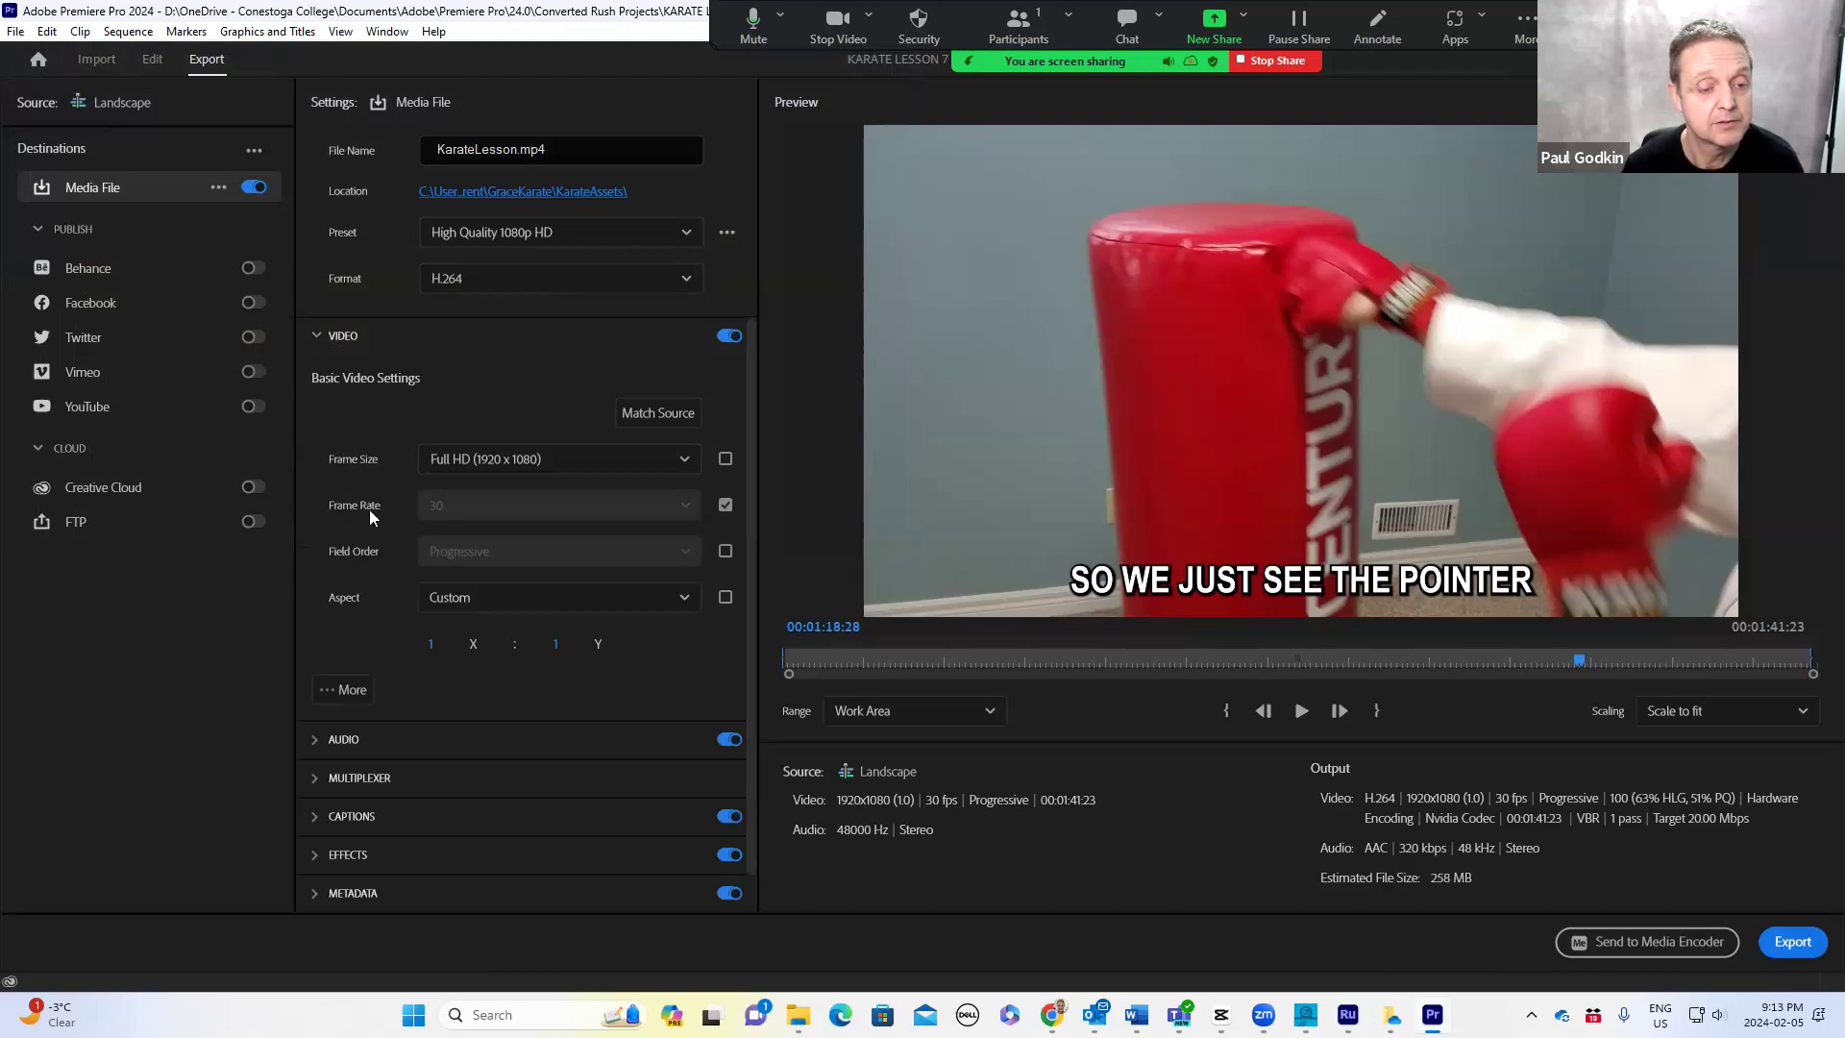
scroll(370, 512, "down", 1)
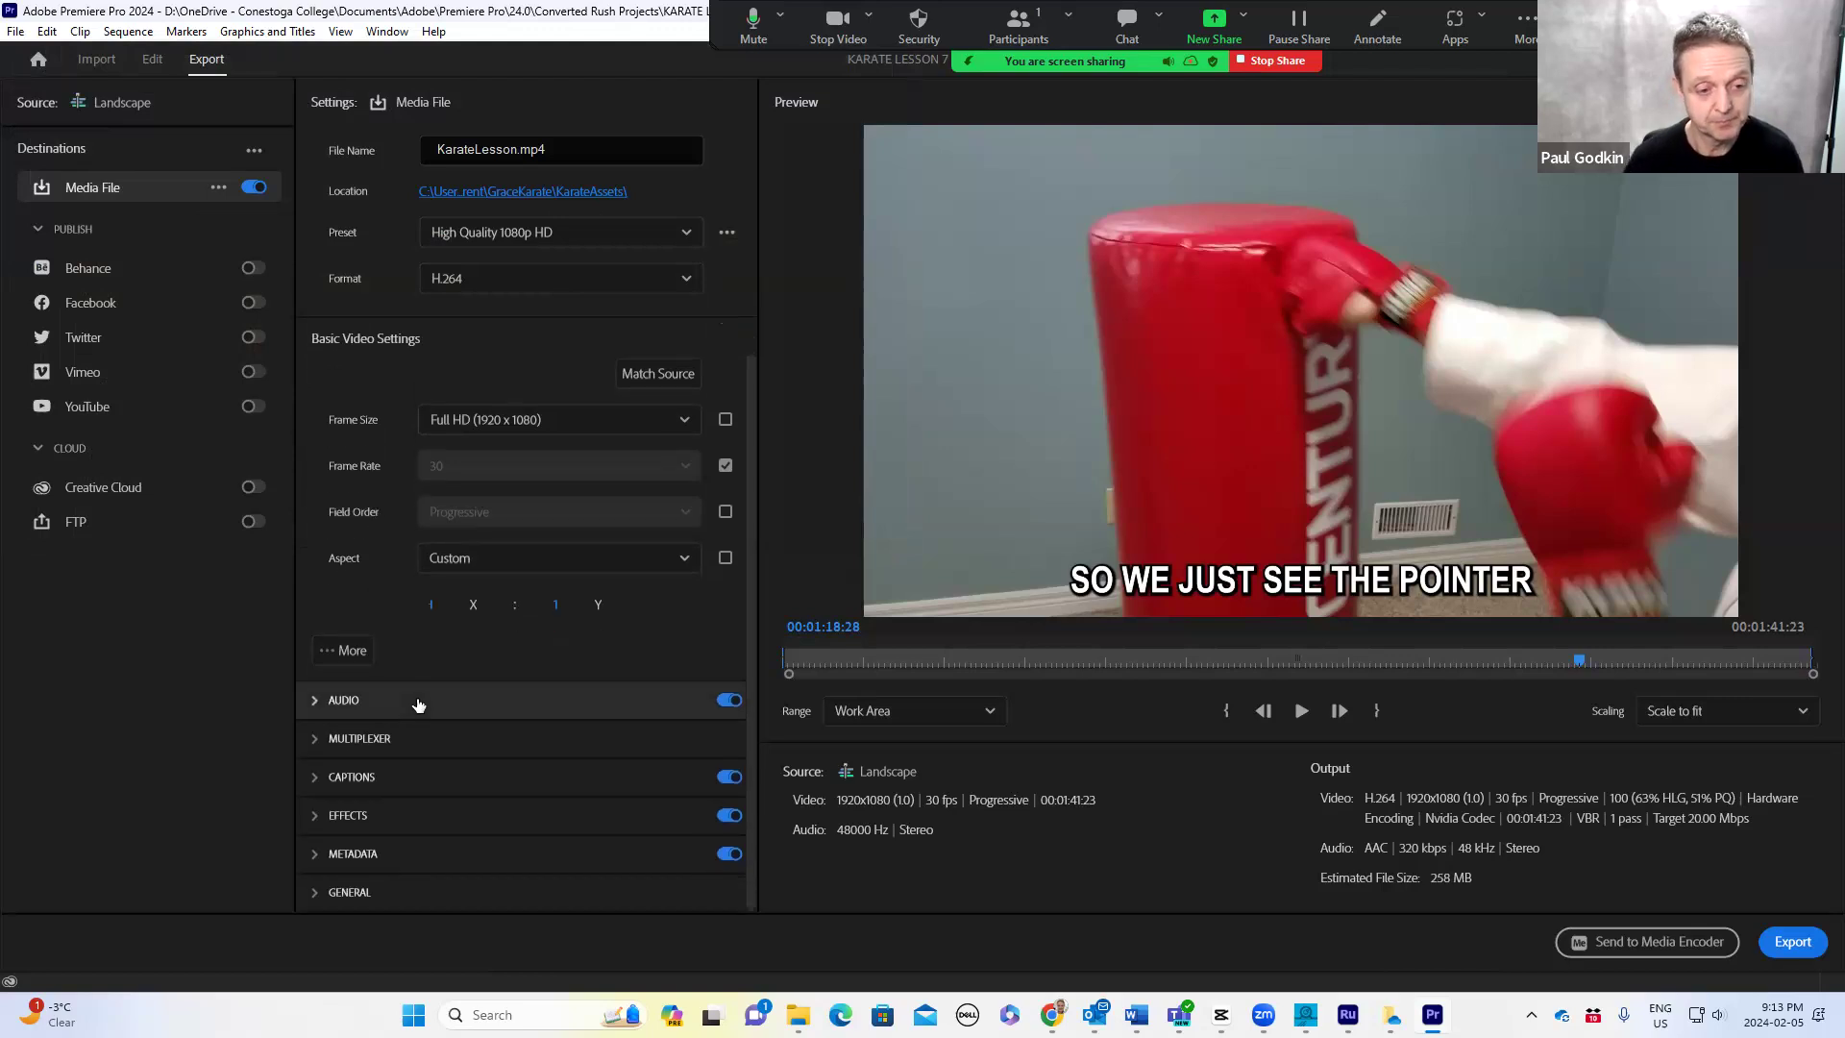
scroll(418, 706, "up", 1)
scroll(417, 708, "down", 1)
scroll(417, 701, "up", 2)
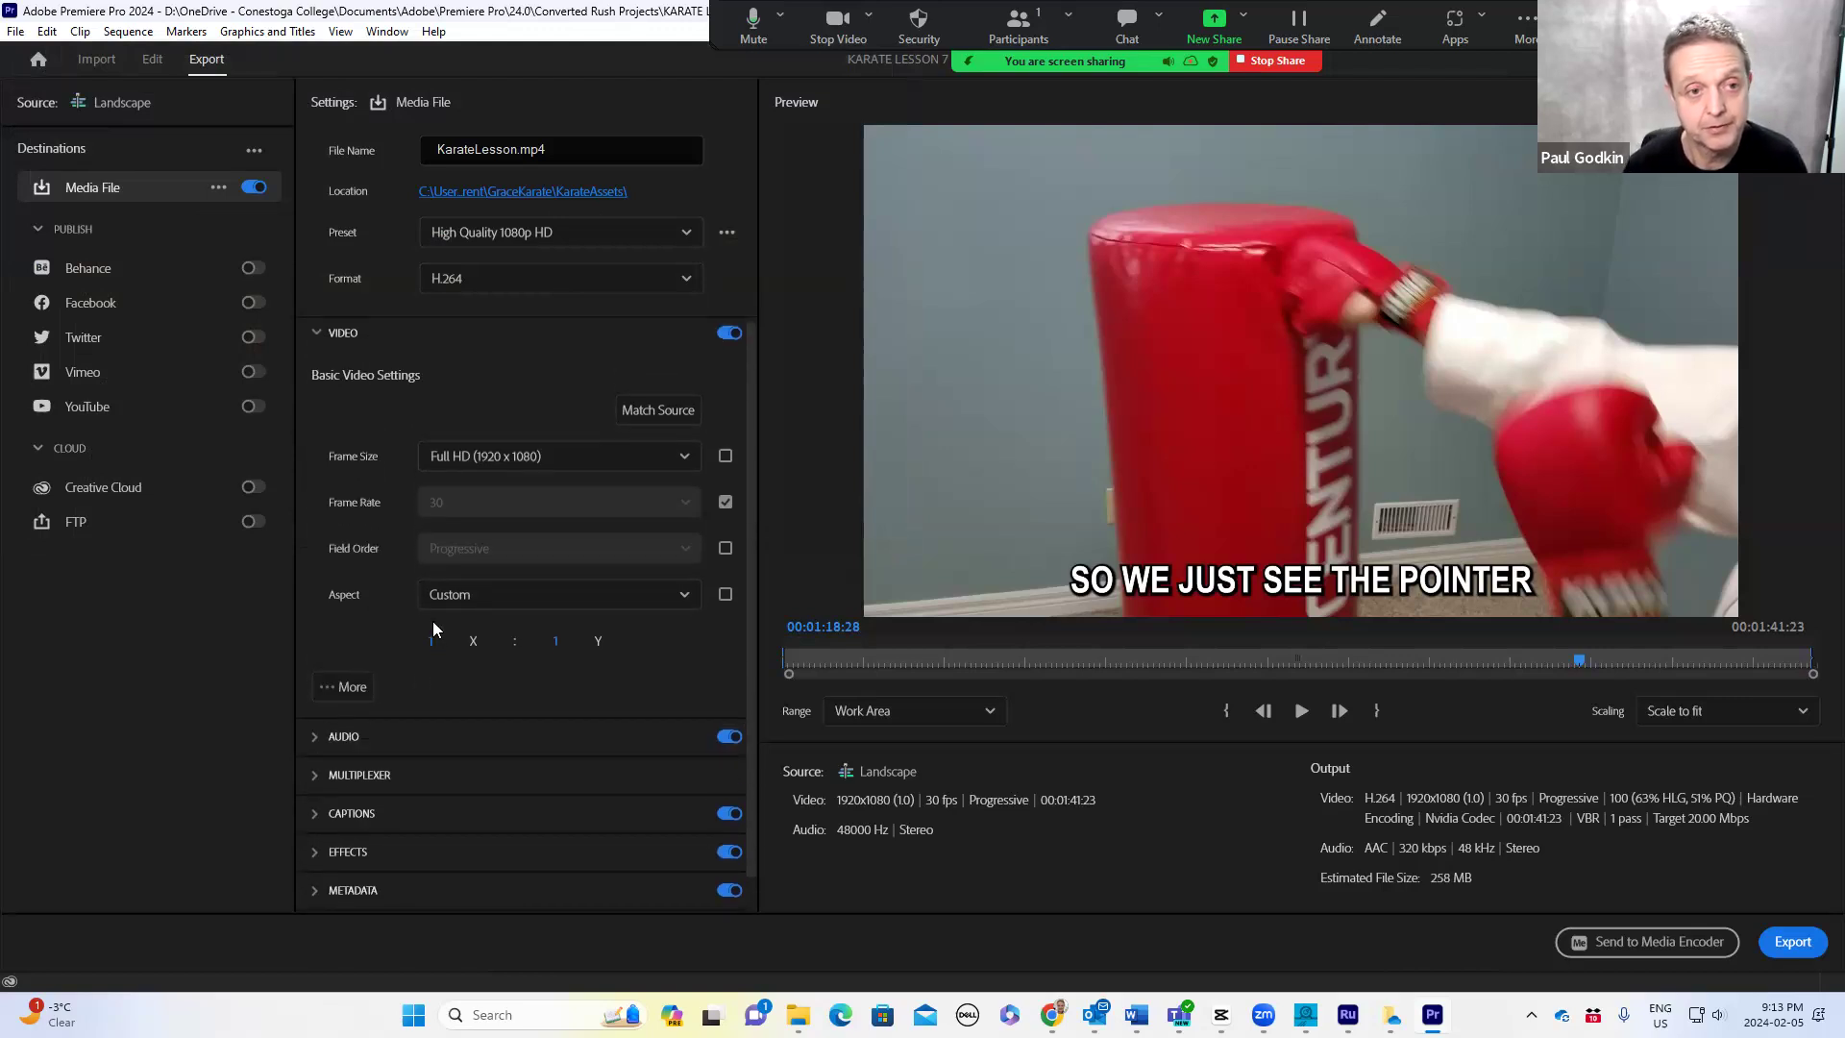
left_click(1793, 943)
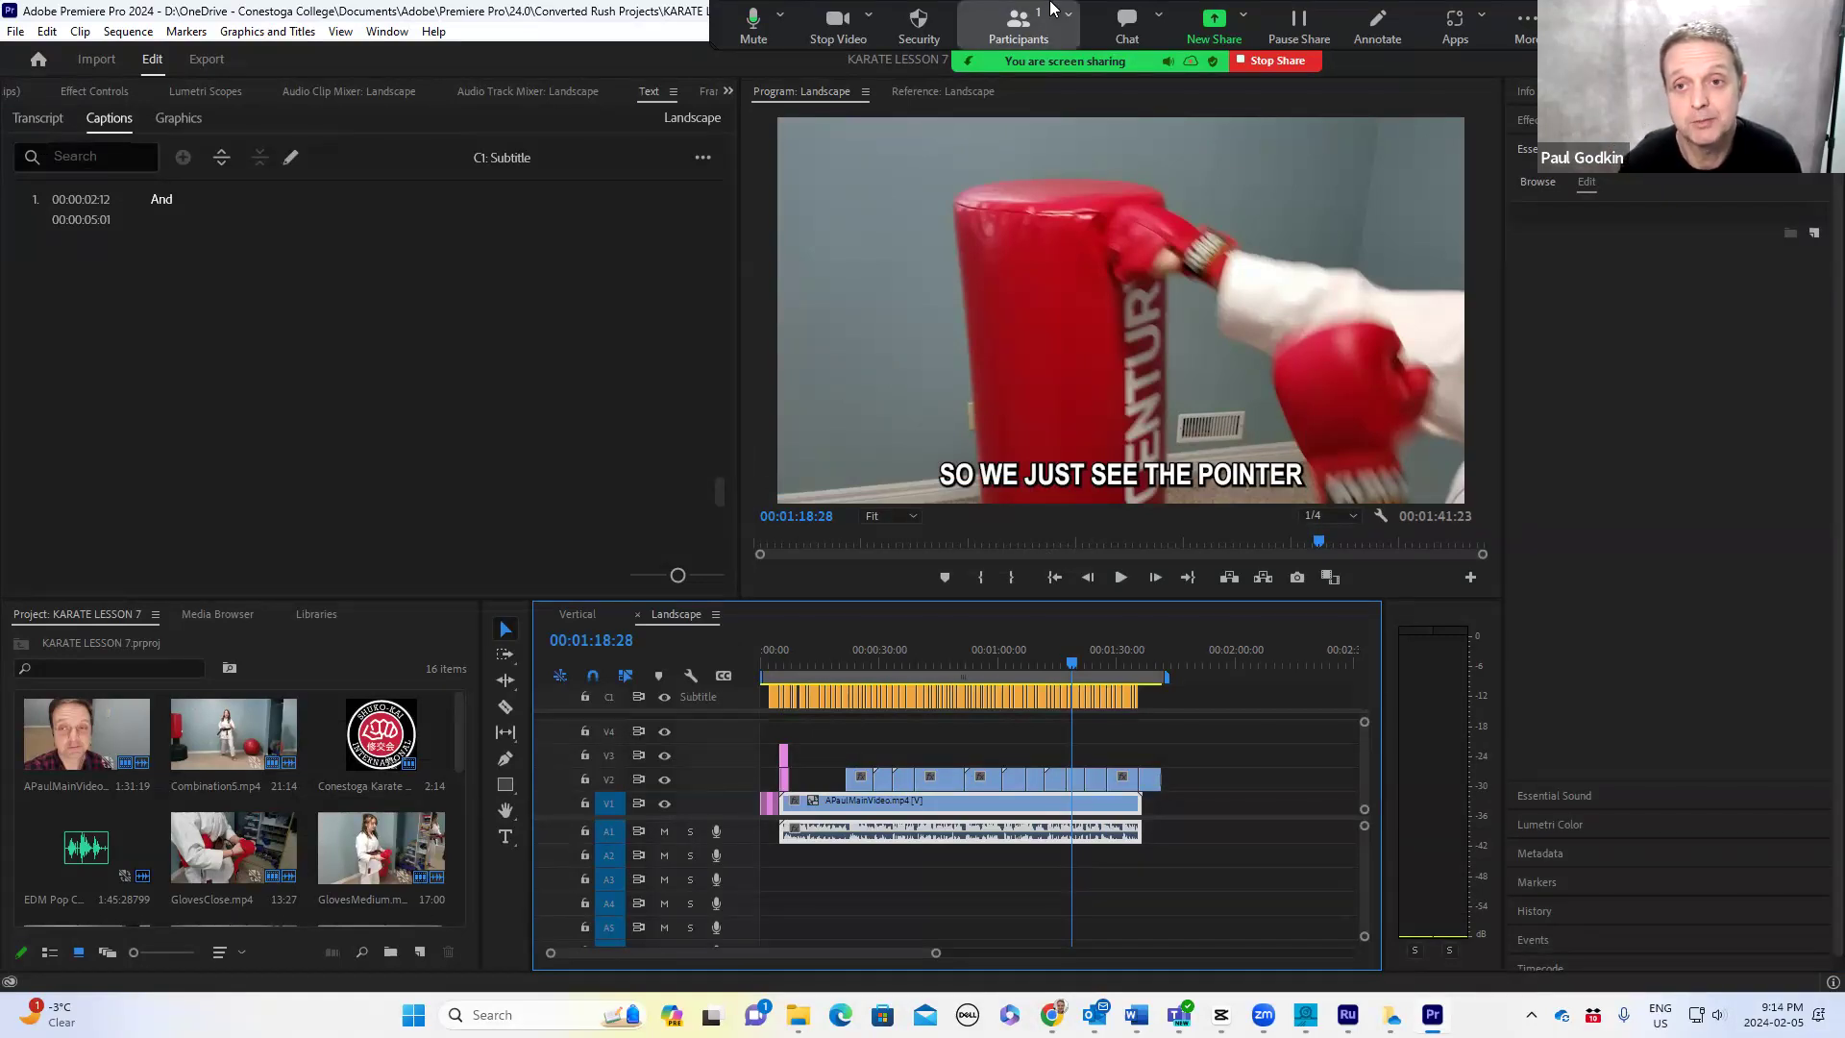
left_click(1279, 60)
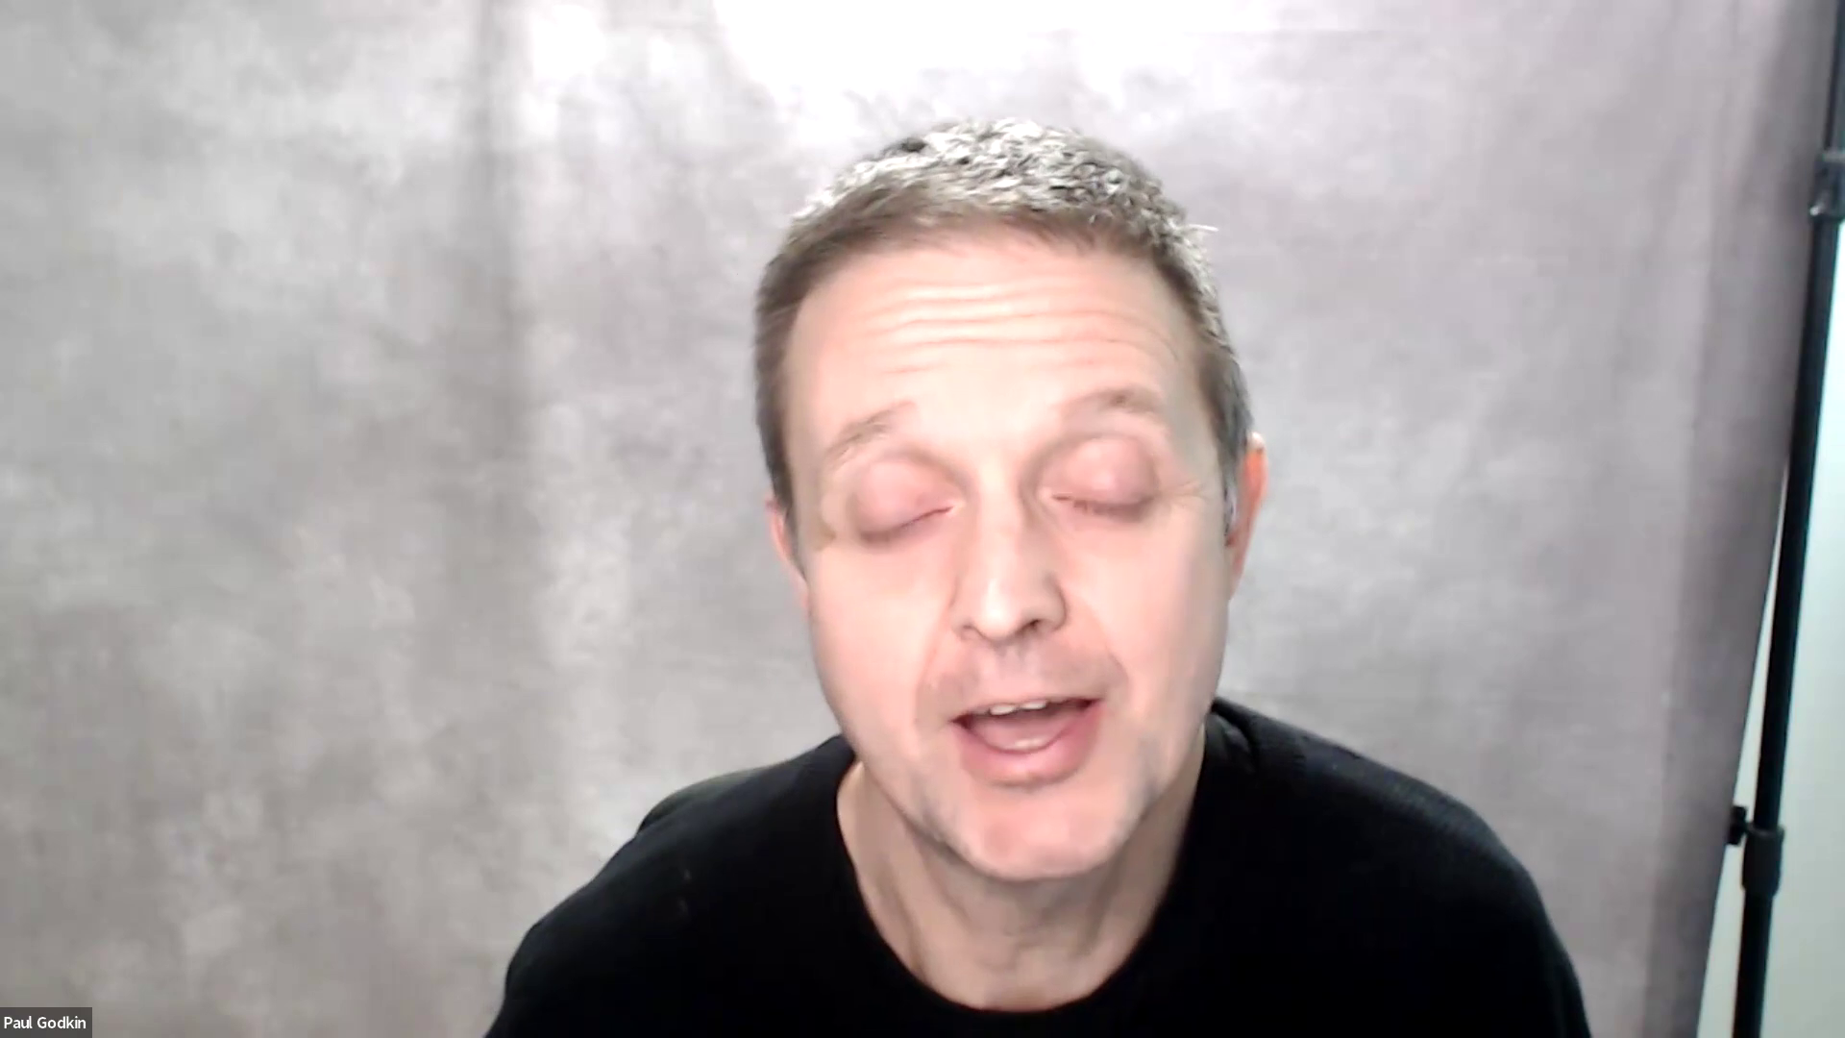